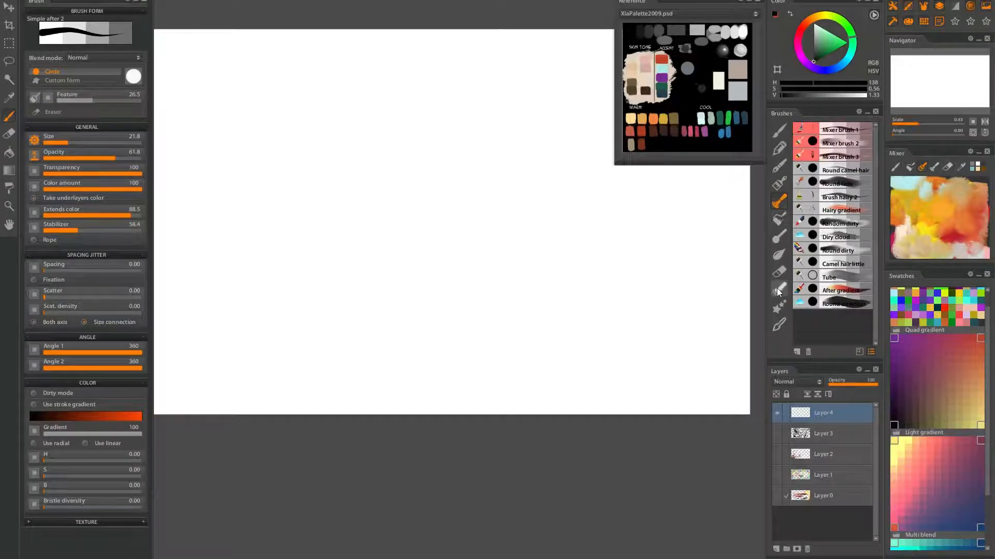
Choose the Palette knife 1 brush from the flat brush category.
{"action": "left_click", "coordinate": [779, 184]}
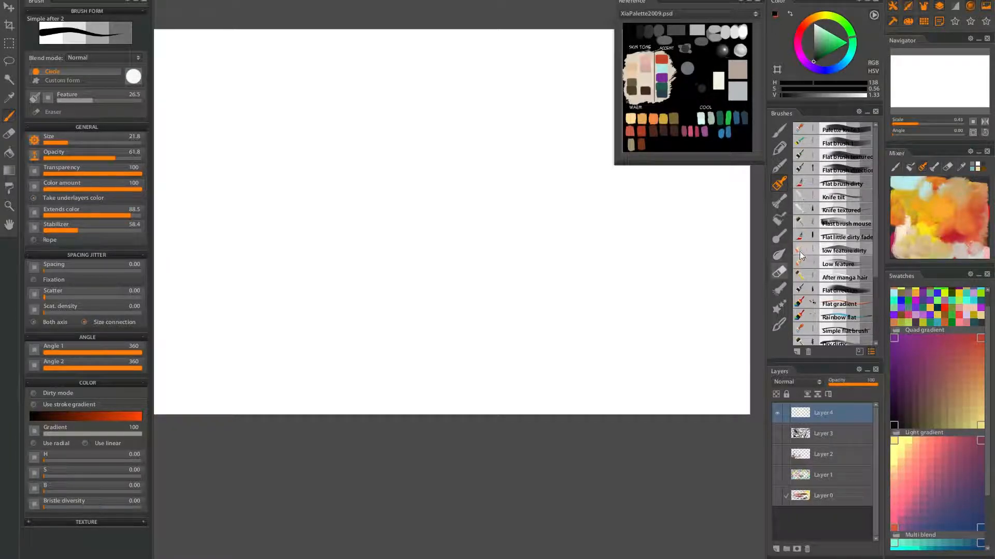
{"action": "mouse_move", "coordinate": [877, 182]}
{"action": "left_mouse_down"}
{"action": "mouse_move", "coordinate": [871, 287]}
{"action": "mouse_move", "coordinate": [881, 137]}
{"action": "left_mouse_up"}
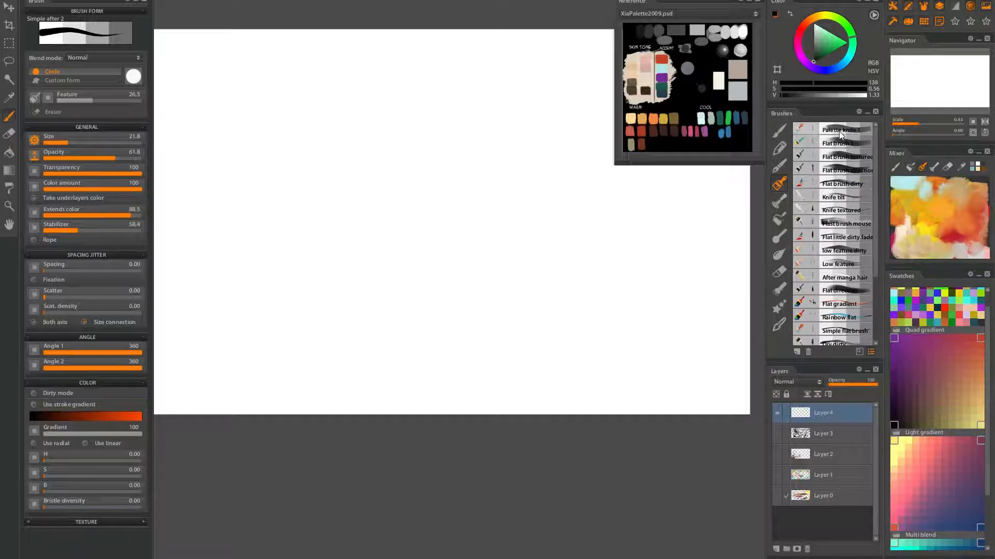
{"action": "left_click", "coordinate": [811, 132]}
{"action": "left_click_drag", "start_coordinate": [519, 193], "coordinate": [601, 287]}
{"action": "left_click_drag", "start_coordinate": [304, 231], "coordinate": [378, 261]}
{"action": "mouse_move", "coordinate": [218, 192]}
{"action": "left_mouse_down"}
{"action": "mouse_move", "coordinate": [244, 200]}
{"action": "mouse_move", "coordinate": [251, 220]}
{"action": "left_mouse_up"}
{"action": "key", "text": "ctrl+z"}
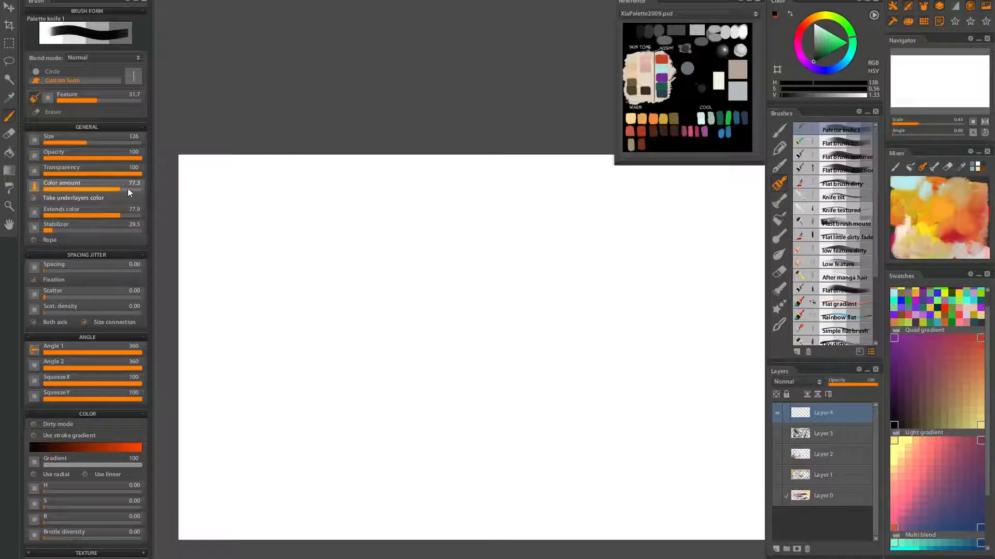
Paint a dense patch of overlapping black strokes in the canvas's upper-left corner with Palette knife 1.
{"action": "mouse_move", "coordinate": [216, 175]}
{"action": "left_mouse_down"}
{"action": "mouse_move", "coordinate": [268, 199]}
{"action": "mouse_move", "coordinate": [230, 254]}
{"action": "mouse_move", "coordinate": [217, 246]}
{"action": "mouse_move", "coordinate": [223, 199]}
{"action": "left_mouse_up"}
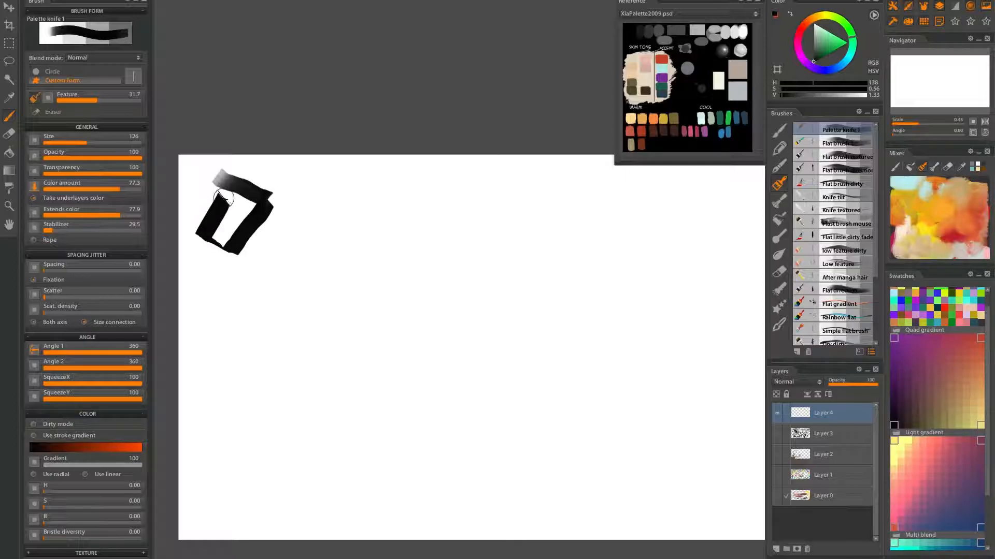
{"action": "mouse_move", "coordinate": [285, 212]}
{"action": "left_mouse_down"}
{"action": "mouse_move", "coordinate": [273, 245]}
{"action": "mouse_move", "coordinate": [316, 188]}
{"action": "mouse_move", "coordinate": [306, 224]}
{"action": "mouse_move", "coordinate": [303, 208]}
{"action": "mouse_move", "coordinate": [291, 222]}
{"action": "mouse_move", "coordinate": [329, 205]}
{"action": "mouse_move", "coordinate": [295, 191]}
{"action": "mouse_move", "coordinate": [291, 177]}
{"action": "mouse_move", "coordinate": [239, 202]}
{"action": "mouse_move", "coordinate": [221, 199]}
{"action": "mouse_move", "coordinate": [216, 177]}
{"action": "mouse_move", "coordinate": [259, 210]}
{"action": "mouse_move", "coordinate": [260, 254]}
{"action": "mouse_move", "coordinate": [266, 242]}
{"action": "mouse_move", "coordinate": [225, 236]}
{"action": "mouse_move", "coordinate": [204, 219]}
{"action": "mouse_move", "coordinate": [271, 217]}
{"action": "left_mouse_up"}
{"action": "left_click_drag", "start_coordinate": [325, 172], "coordinate": [272, 239]}
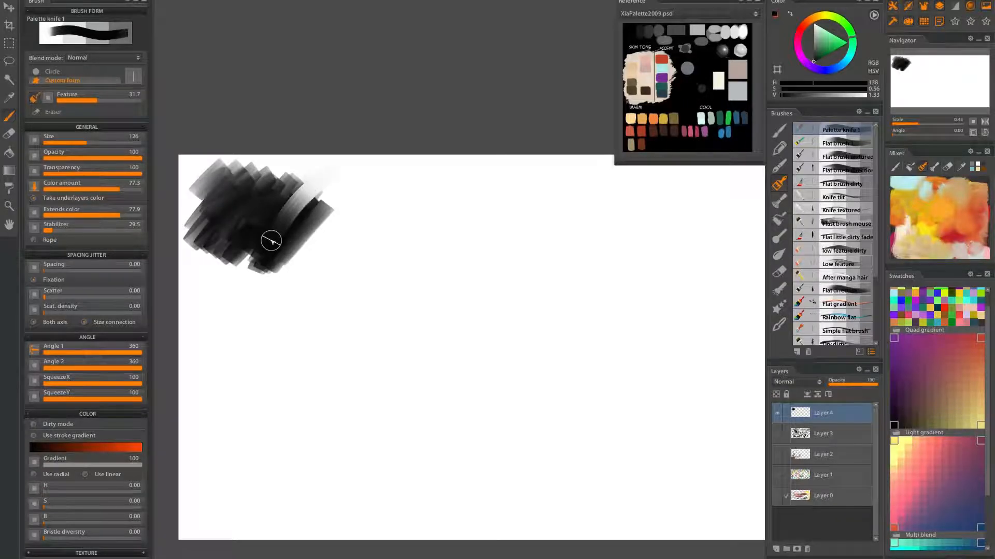
{"action": "mouse_move", "coordinate": [357, 179]}
{"action": "left_mouse_down"}
{"action": "mouse_move", "coordinate": [279, 250]}
{"action": "mouse_move", "coordinate": [299, 274]}
{"action": "mouse_move", "coordinate": [352, 223]}
{"action": "mouse_move", "coordinate": [297, 276]}
{"action": "mouse_move", "coordinate": [346, 230]}
{"action": "mouse_move", "coordinate": [255, 280]}
{"action": "mouse_move", "coordinate": [269, 211]}
{"action": "left_mouse_up"}
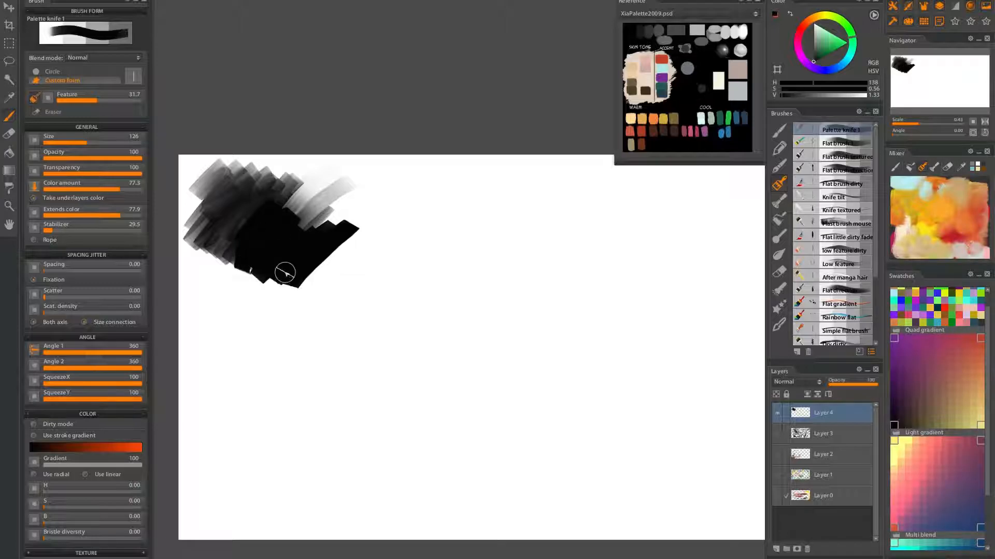
{"action": "mouse_move", "coordinate": [305, 271]}
{"action": "left_mouse_down"}
{"action": "mouse_move", "coordinate": [301, 291]}
{"action": "mouse_move", "coordinate": [336, 288]}
{"action": "mouse_move", "coordinate": [306, 253]}
{"action": "mouse_move", "coordinate": [319, 229]}
{"action": "mouse_move", "coordinate": [347, 218]}
{"action": "mouse_move", "coordinate": [378, 243]}
{"action": "left_mouse_up"}
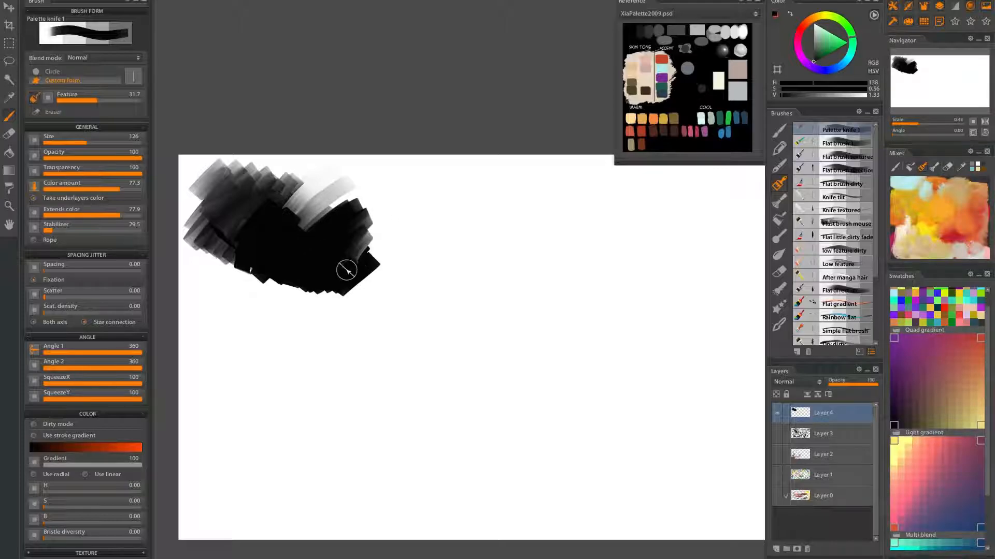
Fade the right edge of the black patch into the white canvas with long diagonal strokes.
{"action": "mouse_move", "coordinate": [419, 205]}
{"action": "left_mouse_down"}
{"action": "mouse_move", "coordinate": [346, 251]}
{"action": "mouse_move", "coordinate": [298, 303]}
{"action": "left_mouse_up"}
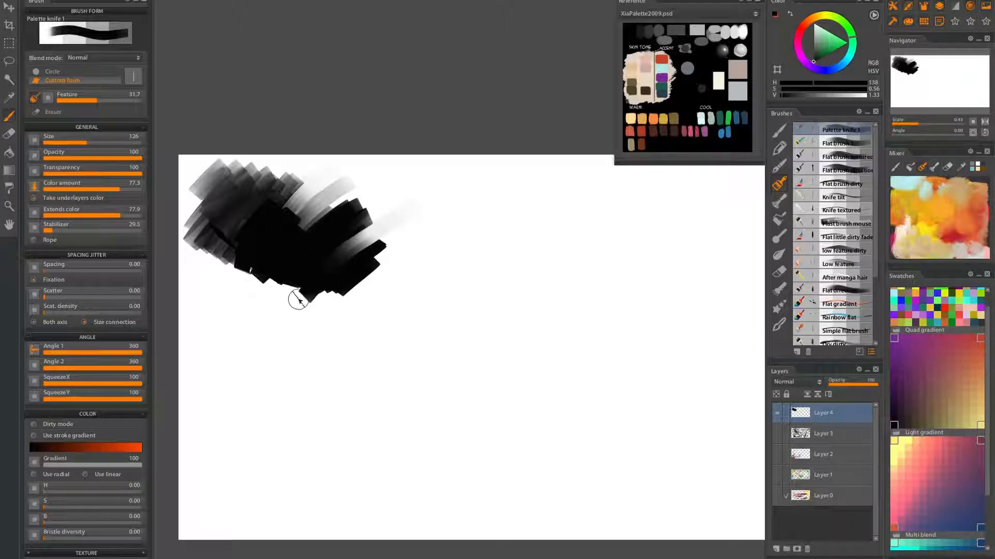
{"action": "mouse_move", "coordinate": [427, 212]}
{"action": "left_mouse_down"}
{"action": "mouse_move", "coordinate": [329, 278]}
{"action": "mouse_move", "coordinate": [418, 222]}
{"action": "mouse_move", "coordinate": [370, 256]}
{"action": "left_mouse_up"}
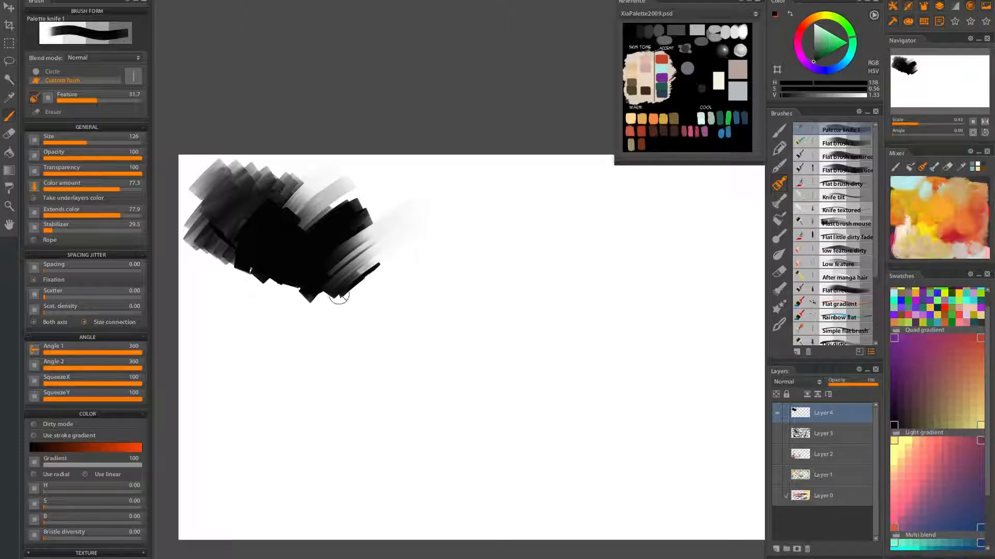
{"action": "left_click_drag", "start_coordinate": [400, 220], "coordinate": [339, 246]}
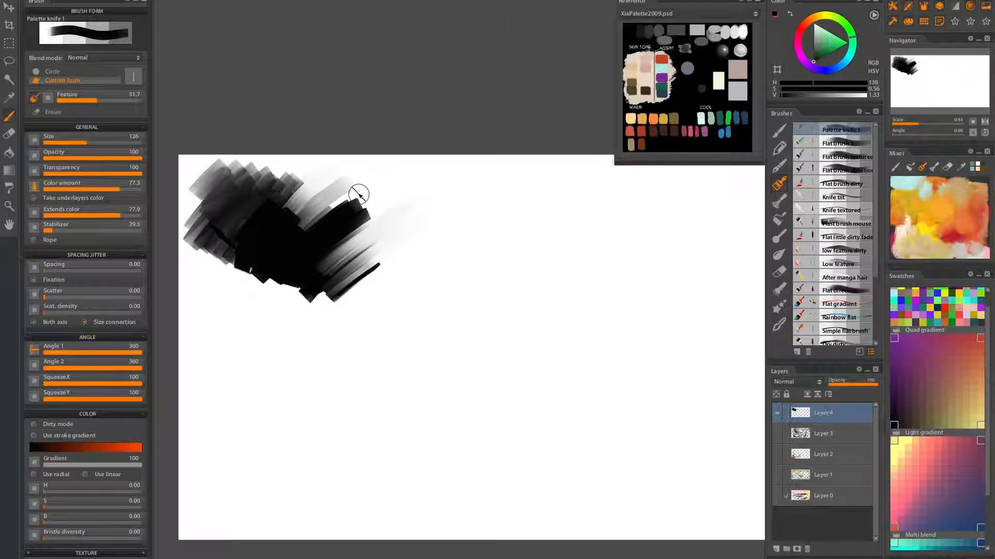
{"action": "mouse_move", "coordinate": [397, 197]}
{"action": "left_mouse_down"}
{"action": "mouse_move", "coordinate": [292, 260]}
{"action": "mouse_move", "coordinate": [385, 185]}
{"action": "mouse_move", "coordinate": [270, 270]}
{"action": "left_mouse_up"}
{"action": "left_click_drag", "start_coordinate": [373, 187], "coordinate": [279, 268]}
{"action": "mouse_move", "coordinate": [393, 200]}
{"action": "left_mouse_down"}
{"action": "mouse_move", "coordinate": [290, 280]}
{"action": "mouse_move", "coordinate": [414, 196]}
{"action": "mouse_move", "coordinate": [267, 313]}
{"action": "left_mouse_up"}
{"action": "mouse_move", "coordinate": [390, 222]}
{"action": "left_mouse_down"}
{"action": "mouse_move", "coordinate": [267, 327]}
{"action": "mouse_move", "coordinate": [386, 235]}
{"action": "mouse_move", "coordinate": [297, 320]}
{"action": "left_mouse_up"}
{"action": "left_click_drag", "start_coordinate": [383, 251], "coordinate": [314, 308]}
Extend the patch with short strokes along its lower and left edges.
{"action": "mouse_move", "coordinate": [269, 272]}
{"action": "left_mouse_down"}
{"action": "mouse_move", "coordinate": [265, 347]}
{"action": "mouse_move", "coordinate": [270, 340]}
{"action": "left_mouse_up"}
{"action": "mouse_move", "coordinate": [243, 262]}
{"action": "left_mouse_down"}
{"action": "mouse_move", "coordinate": [238, 343]}
{"action": "mouse_move", "coordinate": [252, 344]}
{"action": "left_mouse_up"}
{"action": "mouse_move", "coordinate": [230, 260]}
{"action": "left_mouse_down"}
{"action": "mouse_move", "coordinate": [220, 290]}
{"action": "mouse_move", "coordinate": [221, 337]}
{"action": "left_mouse_up"}
{"action": "mouse_move", "coordinate": [214, 255]}
{"action": "left_mouse_down"}
{"action": "mouse_move", "coordinate": [202, 342]}
{"action": "mouse_move", "coordinate": [183, 281]}
{"action": "left_mouse_up"}
{"action": "mouse_move", "coordinate": [184, 236]}
{"action": "left_mouse_down"}
{"action": "mouse_move", "coordinate": [199, 190]}
{"action": "mouse_move", "coordinate": [178, 251]}
{"action": "mouse_move", "coordinate": [197, 253]}
{"action": "mouse_move", "coordinate": [191, 295]}
{"action": "mouse_move", "coordinate": [168, 339]}
{"action": "mouse_move", "coordinate": [183, 349]}
{"action": "mouse_move", "coordinate": [216, 338]}
{"action": "mouse_move", "coordinate": [220, 348]}
{"action": "mouse_move", "coordinate": [270, 329]}
{"action": "mouse_move", "coordinate": [280, 341]}
{"action": "mouse_move", "coordinate": [273, 312]}
{"action": "mouse_move", "coordinate": [284, 309]}
{"action": "mouse_move", "coordinate": [298, 313]}
{"action": "mouse_move", "coordinate": [316, 347]}
{"action": "left_mouse_up"}
Pick orange from the mixer and paint it over the patch's lower-left part and as a looping ribbon below.
{"action": "left_click", "coordinate": [904, 203]}
{"action": "mouse_move", "coordinate": [244, 255]}
{"action": "left_mouse_down"}
{"action": "mouse_move", "coordinate": [206, 316]}
{"action": "mouse_move", "coordinate": [231, 316]}
{"action": "mouse_move", "coordinate": [241, 354]}
{"action": "mouse_move", "coordinate": [219, 311]}
{"action": "mouse_move", "coordinate": [231, 323]}
{"action": "mouse_move", "coordinate": [262, 321]}
{"action": "mouse_move", "coordinate": [230, 267]}
{"action": "mouse_move", "coordinate": [230, 325]}
{"action": "mouse_move", "coordinate": [203, 220]}
{"action": "mouse_move", "coordinate": [217, 239]}
{"action": "mouse_move", "coordinate": [224, 309]}
{"action": "left_mouse_up"}
{"action": "mouse_move", "coordinate": [226, 270]}
{"action": "left_mouse_down"}
{"action": "mouse_move", "coordinate": [229, 325]}
{"action": "mouse_move", "coordinate": [234, 269]}
{"action": "mouse_move", "coordinate": [245, 320]}
{"action": "mouse_move", "coordinate": [278, 316]}
{"action": "mouse_move", "coordinate": [248, 344]}
{"action": "mouse_move", "coordinate": [243, 323]}
{"action": "mouse_move", "coordinate": [225, 312]}
{"action": "mouse_move", "coordinate": [249, 334]}
{"action": "mouse_move", "coordinate": [202, 293]}
{"action": "mouse_move", "coordinate": [187, 342]}
{"action": "mouse_move", "coordinate": [176, 328]}
{"action": "mouse_move", "coordinate": [187, 299]}
{"action": "left_mouse_up"}
{"action": "mouse_move", "coordinate": [266, 368]}
{"action": "left_mouse_down"}
{"action": "mouse_move", "coordinate": [311, 342]}
{"action": "mouse_move", "coordinate": [565, 420]}
{"action": "left_mouse_up"}
{"action": "mouse_move", "coordinate": [404, 386]}
{"action": "left_mouse_down"}
{"action": "mouse_move", "coordinate": [351, 437]}
{"action": "mouse_move", "coordinate": [512, 436]}
{"action": "left_mouse_up"}
{"action": "mouse_move", "coordinate": [456, 412]}
{"action": "left_mouse_down"}
{"action": "mouse_move", "coordinate": [502, 406]}
{"action": "mouse_move", "coordinate": [591, 423]}
{"action": "left_mouse_up"}
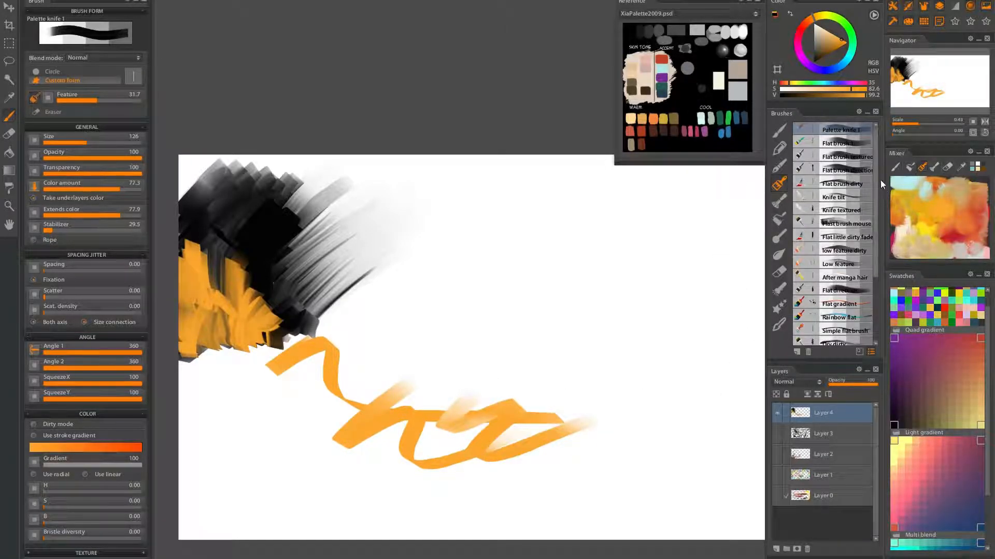
Switch to Flat brush 1 and paint an orange bristly patch to the right of the black one.
{"action": "left_click", "coordinate": [839, 144]}
{"action": "mouse_move", "coordinate": [495, 256]}
{"action": "left_mouse_down"}
{"action": "mouse_move", "coordinate": [483, 264]}
{"action": "mouse_move", "coordinate": [503, 255]}
{"action": "mouse_move", "coordinate": [471, 295]}
{"action": "mouse_move", "coordinate": [368, 213]}
{"action": "mouse_move", "coordinate": [380, 248]}
{"action": "mouse_move", "coordinate": [375, 306]}
{"action": "left_mouse_up"}
{"action": "mouse_move", "coordinate": [445, 195]}
{"action": "left_mouse_down"}
{"action": "mouse_move", "coordinate": [409, 243]}
{"action": "mouse_move", "coordinate": [409, 269]}
{"action": "mouse_move", "coordinate": [468, 253]}
{"action": "mouse_move", "coordinate": [417, 282]}
{"action": "mouse_move", "coordinate": [415, 322]}
{"action": "mouse_move", "coordinate": [479, 288]}
{"action": "left_mouse_up"}
{"action": "left_click_drag", "start_coordinate": [444, 221], "coordinate": [442, 245]}
{"action": "left_click_drag", "start_coordinate": [470, 215], "coordinate": [481, 236]}
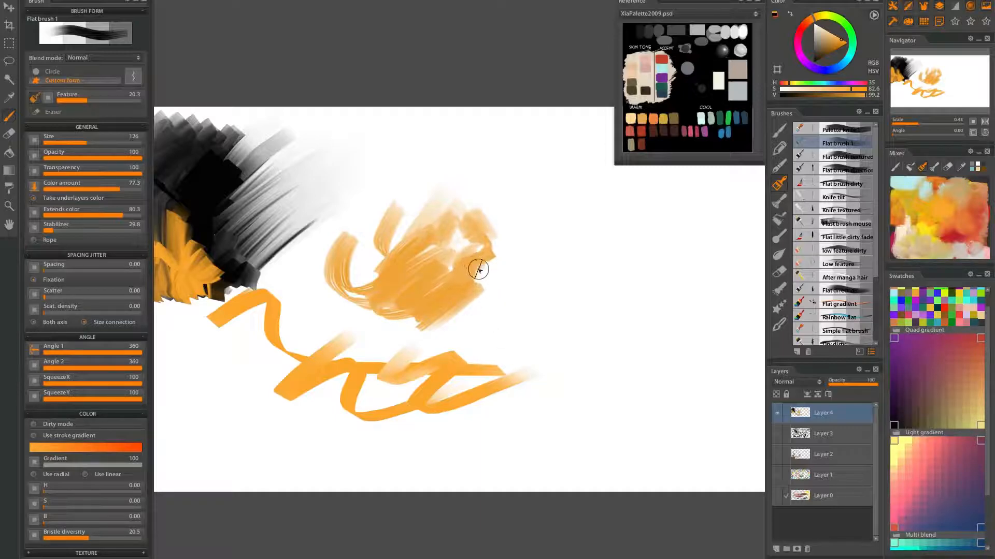
Spread the orange patch outward with broad, fading Flat brush 1 strokes.
{"action": "mouse_move", "coordinate": [449, 230]}
{"action": "left_mouse_down"}
{"action": "mouse_move", "coordinate": [445, 272]}
{"action": "mouse_move", "coordinate": [441, 240]}
{"action": "mouse_move", "coordinate": [416, 242]}
{"action": "mouse_move", "coordinate": [424, 225]}
{"action": "mouse_move", "coordinate": [368, 231]}
{"action": "mouse_move", "coordinate": [428, 188]}
{"action": "left_mouse_up"}
{"action": "mouse_move", "coordinate": [387, 245]}
{"action": "left_mouse_down"}
{"action": "mouse_move", "coordinate": [481, 249]}
{"action": "mouse_move", "coordinate": [429, 253]}
{"action": "left_mouse_up"}
{"action": "mouse_move", "coordinate": [360, 296]}
{"action": "left_mouse_down"}
{"action": "mouse_move", "coordinate": [271, 351]}
{"action": "mouse_move", "coordinate": [295, 396]}
{"action": "mouse_move", "coordinate": [277, 295]}
{"action": "left_mouse_up"}
{"action": "mouse_move", "coordinate": [373, 326]}
{"action": "left_mouse_down"}
{"action": "mouse_move", "coordinate": [440, 311]}
{"action": "mouse_move", "coordinate": [632, 218]}
{"action": "mouse_move", "coordinate": [426, 340]}
{"action": "mouse_move", "coordinate": [429, 293]}
{"action": "mouse_move", "coordinate": [581, 229]}
{"action": "mouse_move", "coordinate": [389, 295]}
{"action": "mouse_move", "coordinate": [414, 270]}
{"action": "mouse_move", "coordinate": [465, 333]}
{"action": "mouse_move", "coordinate": [492, 304]}
{"action": "left_mouse_up"}
{"action": "mouse_move", "coordinate": [522, 272]}
{"action": "left_mouse_down"}
{"action": "mouse_move", "coordinate": [465, 308]}
{"action": "mouse_move", "coordinate": [598, 225]}
{"action": "mouse_move", "coordinate": [657, 207]}
{"action": "mouse_move", "coordinate": [527, 264]}
{"action": "mouse_move", "coordinate": [608, 210]}
{"action": "mouse_move", "coordinate": [546, 236]}
{"action": "mouse_move", "coordinate": [654, 208]}
{"action": "mouse_move", "coordinate": [582, 226]}
{"action": "mouse_move", "coordinate": [511, 270]}
{"action": "mouse_move", "coordinate": [634, 229]}
{"action": "mouse_move", "coordinate": [558, 244]}
{"action": "mouse_move", "coordinate": [499, 271]}
{"action": "mouse_move", "coordinate": [613, 215]}
{"action": "mouse_move", "coordinate": [459, 288]}
{"action": "mouse_move", "coordinate": [533, 240]}
{"action": "mouse_move", "coordinate": [461, 302]}
{"action": "mouse_move", "coordinate": [569, 241]}
{"action": "mouse_move", "coordinate": [463, 286]}
{"action": "left_mouse_up"}
{"action": "mouse_move", "coordinate": [516, 262]}
{"action": "left_mouse_down"}
{"action": "mouse_move", "coordinate": [508, 283]}
{"action": "mouse_move", "coordinate": [576, 305]}
{"action": "mouse_move", "coordinate": [568, 337]}
{"action": "left_mouse_up"}
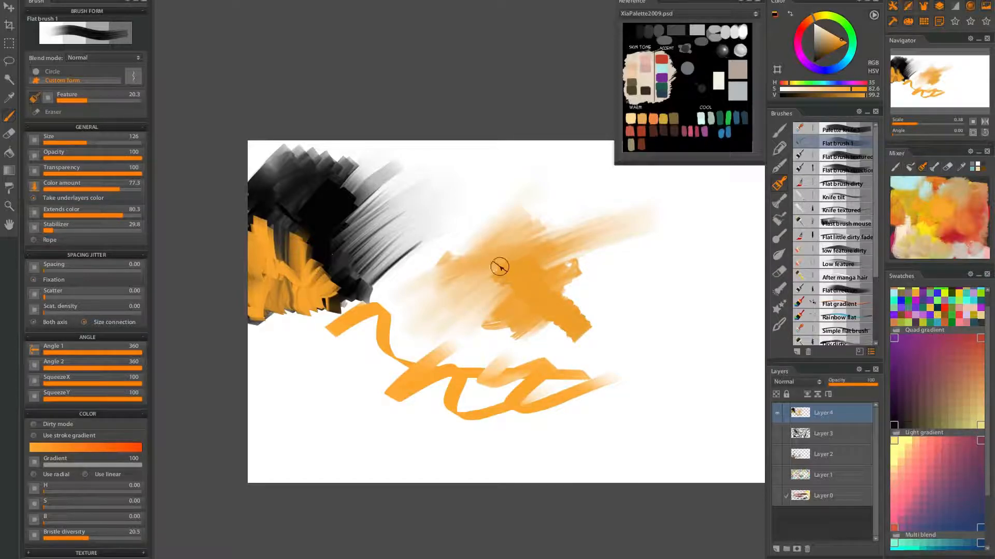
{"action": "left_click_drag", "start_coordinate": [539, 287], "coordinate": [715, 290]}
{"action": "left_click_drag", "start_coordinate": [510, 299], "coordinate": [312, 271]}
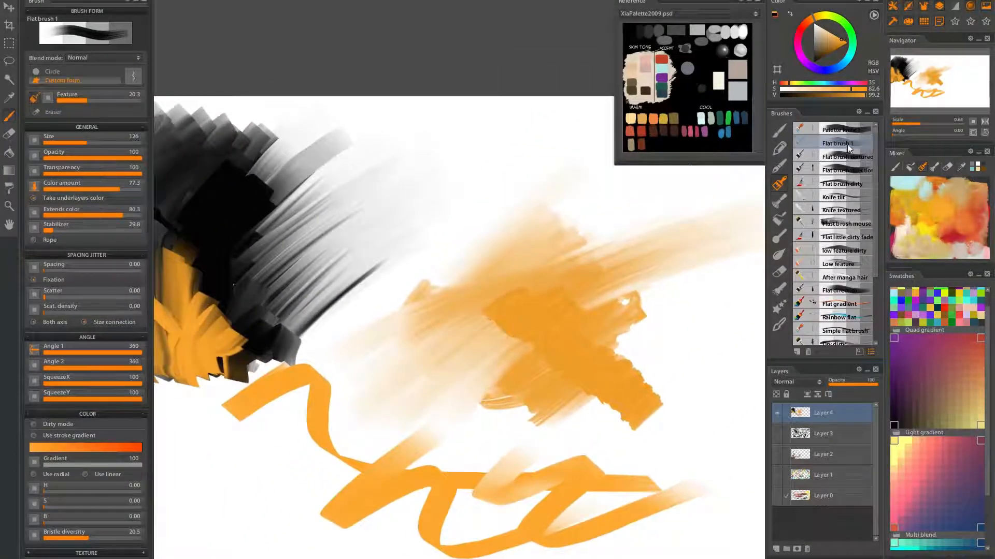
Examine the stroke edges and bristle texture of the black patch up close.
{"action": "left_click_drag", "start_coordinate": [255, 239], "coordinate": [326, 276]}
{"action": "mouse_move", "coordinate": [291, 231]}
{"action": "left_mouse_down"}
{"action": "mouse_move", "coordinate": [351, 233]}
{"action": "mouse_move", "coordinate": [366, 200]}
{"action": "left_mouse_up"}
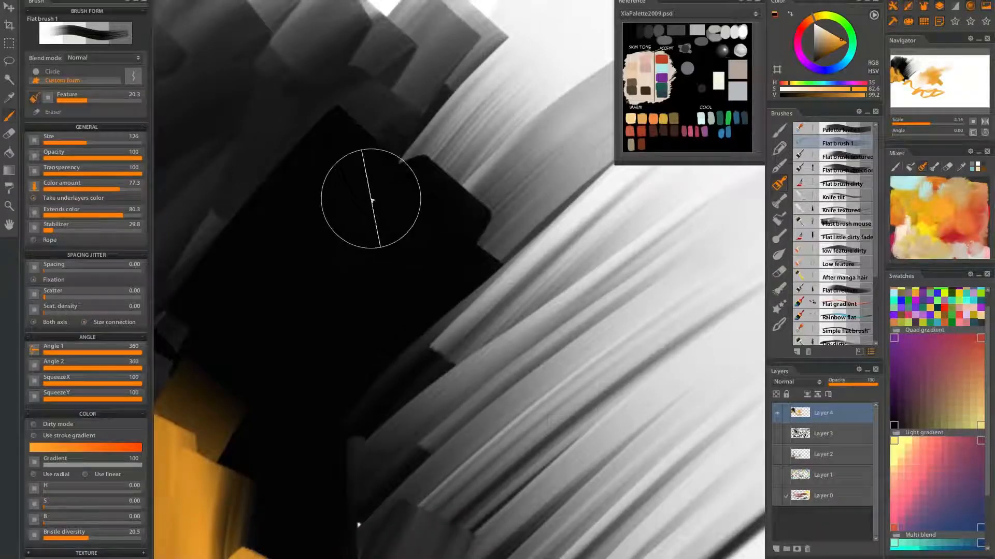
{"action": "left_click_drag", "start_coordinate": [313, 273], "coordinate": [322, 415]}
{"action": "key", "text": "ctrl+z"}
{"action": "mouse_move", "coordinate": [347, 184]}
{"action": "left_mouse_down"}
{"action": "mouse_move", "coordinate": [323, 368]}
{"action": "mouse_move", "coordinate": [280, 462]}
{"action": "left_mouse_up"}
{"action": "left_click_drag", "start_coordinate": [518, 377], "coordinate": [425, 339]}
{"action": "mouse_move", "coordinate": [569, 384]}
{"action": "left_mouse_down"}
{"action": "mouse_move", "coordinate": [439, 314]}
{"action": "mouse_move", "coordinate": [357, 295]}
{"action": "mouse_move", "coordinate": [402, 418]}
{"action": "mouse_move", "coordinate": [417, 398]}
{"action": "left_mouse_up"}
{"action": "left_click_drag", "start_coordinate": [482, 350], "coordinate": [409, 280]}
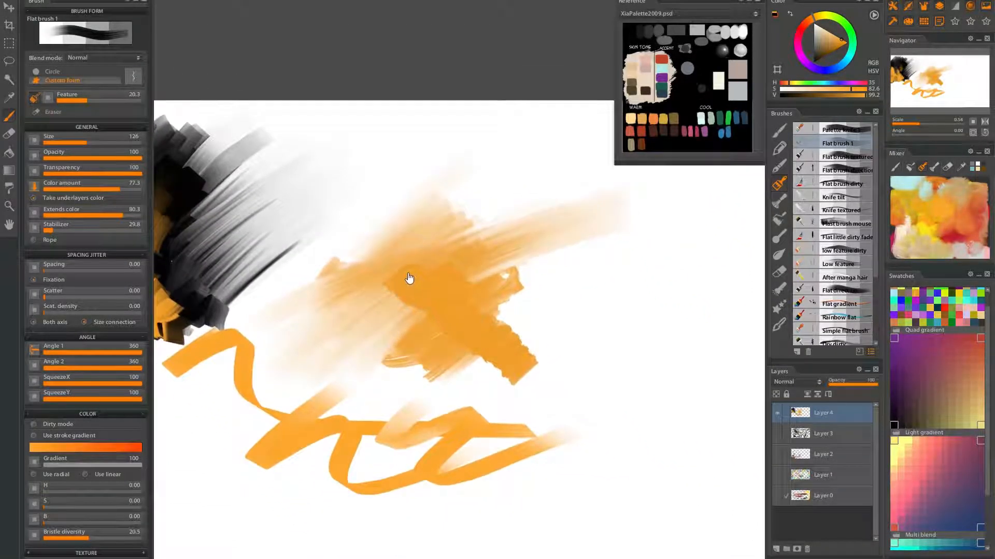
Switch to Flat brush textured 1 and paint orange textured strokes to the right of the orange patch.
{"action": "left_click", "coordinate": [844, 155]}
{"action": "mouse_move", "coordinate": [613, 269]}
{"action": "left_mouse_down"}
{"action": "mouse_move", "coordinate": [514, 290]}
{"action": "mouse_move", "coordinate": [562, 275]}
{"action": "left_mouse_up"}
{"action": "mouse_move", "coordinate": [497, 295]}
{"action": "left_mouse_down"}
{"action": "mouse_move", "coordinate": [533, 305]}
{"action": "mouse_move", "coordinate": [593, 378]}
{"action": "mouse_move", "coordinate": [586, 393]}
{"action": "mouse_move", "coordinate": [568, 333]}
{"action": "mouse_move", "coordinate": [524, 302]}
{"action": "mouse_move", "coordinate": [564, 257]}
{"action": "mouse_move", "coordinate": [549, 248]}
{"action": "mouse_move", "coordinate": [544, 289]}
{"action": "mouse_move", "coordinate": [564, 337]}
{"action": "mouse_move", "coordinate": [628, 384]}
{"action": "left_mouse_up"}
{"action": "left_click_drag", "start_coordinate": [635, 304], "coordinate": [442, 282]}
{"action": "mouse_move", "coordinate": [437, 193]}
{"action": "left_mouse_down"}
{"action": "mouse_move", "coordinate": [433, 366]}
{"action": "mouse_move", "coordinate": [518, 316]}
{"action": "mouse_move", "coordinate": [485, 357]}
{"action": "mouse_move", "coordinate": [441, 384]}
{"action": "mouse_move", "coordinate": [431, 344]}
{"action": "mouse_move", "coordinate": [396, 361]}
{"action": "left_mouse_up"}
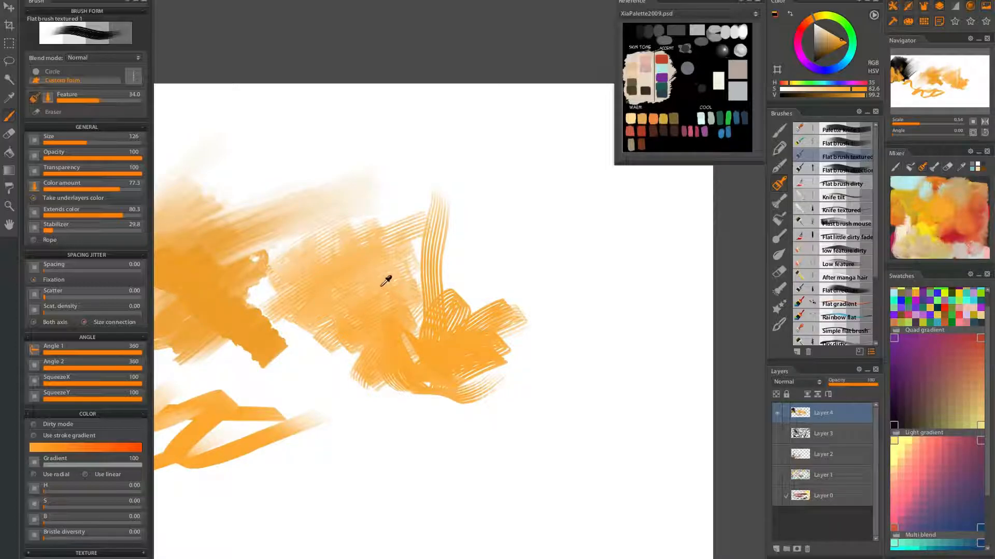
{"action": "left_click_drag", "start_coordinate": [449, 383], "coordinate": [408, 357]}
Layer strokes of white and then orange, both sampled from the canvas, over the lower part of the textured patch.
{"action": "left_click", "coordinate": [440, 441], "text": "alt"}
{"action": "mouse_move", "coordinate": [472, 370]}
{"action": "left_mouse_down"}
{"action": "mouse_move", "coordinate": [448, 398]}
{"action": "mouse_move", "coordinate": [375, 409]}
{"action": "mouse_move", "coordinate": [415, 412]}
{"action": "mouse_move", "coordinate": [475, 396]}
{"action": "mouse_move", "coordinate": [459, 301]}
{"action": "mouse_move", "coordinate": [522, 306]}
{"action": "mouse_move", "coordinate": [547, 332]}
{"action": "left_mouse_up"}
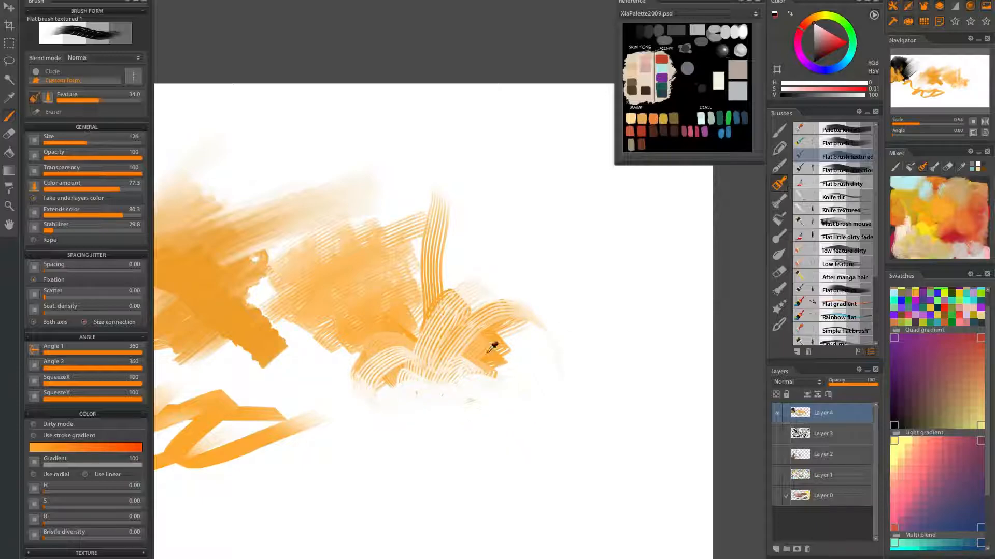
{"action": "left_click", "coordinate": [478, 353], "text": "alt"}
{"action": "mouse_move", "coordinate": [481, 359]}
{"action": "left_mouse_down"}
{"action": "mouse_move", "coordinate": [489, 402]}
{"action": "mouse_move", "coordinate": [511, 397]}
{"action": "mouse_move", "coordinate": [377, 397]}
{"action": "mouse_move", "coordinate": [387, 430]}
{"action": "left_mouse_up"}
{"action": "left_click_drag", "start_coordinate": [469, 407], "coordinate": [416, 379]}
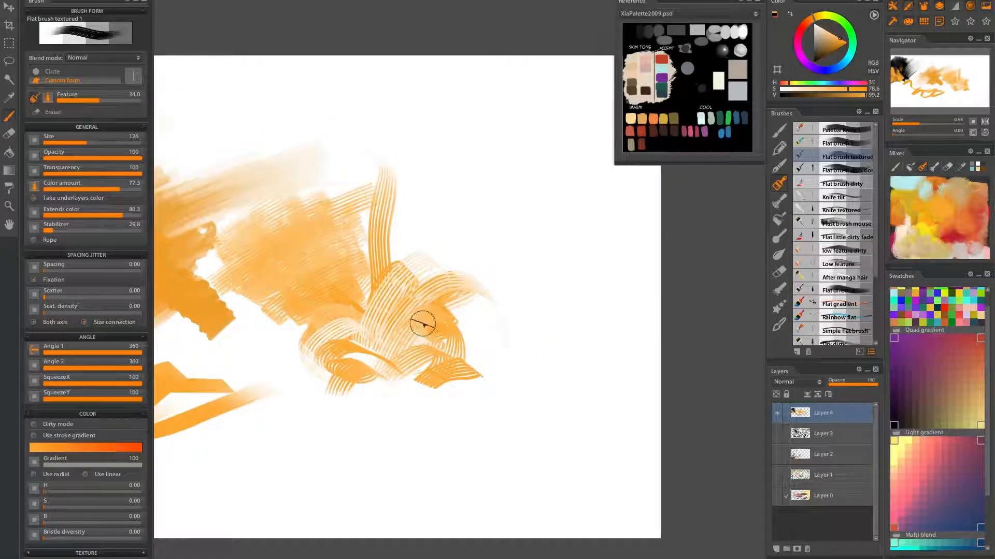
Blend the centre of the textured patch using lighter orange tones sampled from it.
{"action": "left_click", "coordinate": [429, 322], "text": "alt"}
{"action": "left_click_drag", "start_coordinate": [463, 349], "coordinate": [473, 372]}
{"action": "mouse_move", "coordinate": [371, 371]}
{"action": "left_mouse_down"}
{"action": "mouse_move", "coordinate": [382, 378]}
{"action": "mouse_move", "coordinate": [362, 368]}
{"action": "mouse_move", "coordinate": [417, 350]}
{"action": "mouse_move", "coordinate": [403, 356]}
{"action": "mouse_move", "coordinate": [433, 303]}
{"action": "left_mouse_up"}
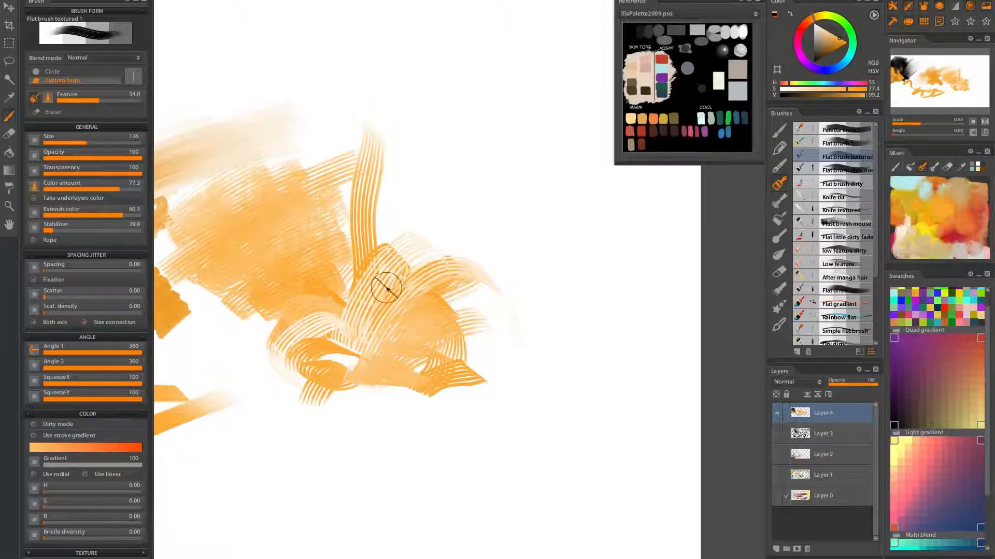
{"action": "left_click_drag", "start_coordinate": [387, 366], "coordinate": [629, 374]}
{"action": "mouse_move", "coordinate": [627, 284]}
{"action": "left_mouse_down"}
{"action": "mouse_move", "coordinate": [575, 297]}
{"action": "mouse_move", "coordinate": [604, 367]}
{"action": "left_mouse_up"}
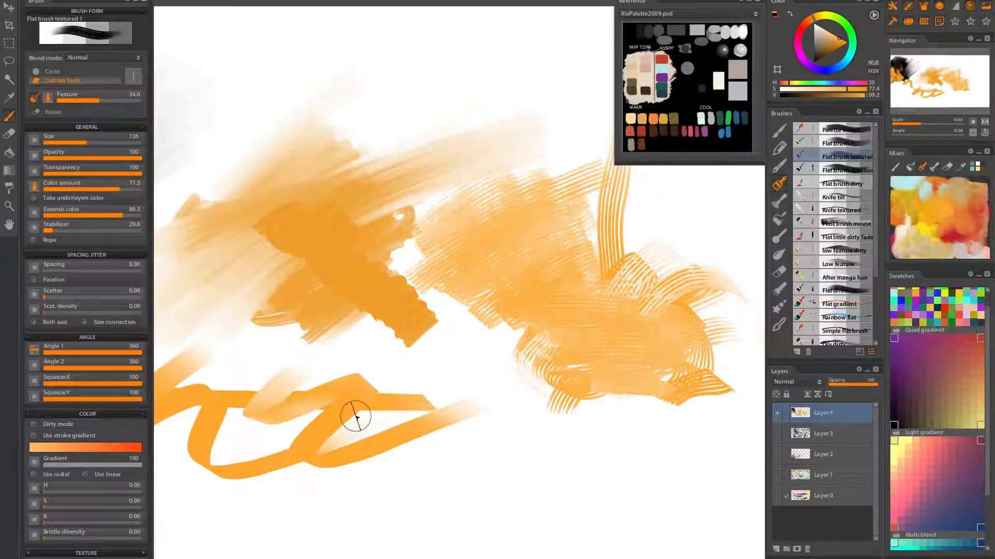
{"action": "left_click_drag", "start_coordinate": [444, 443], "coordinate": [337, 413]}
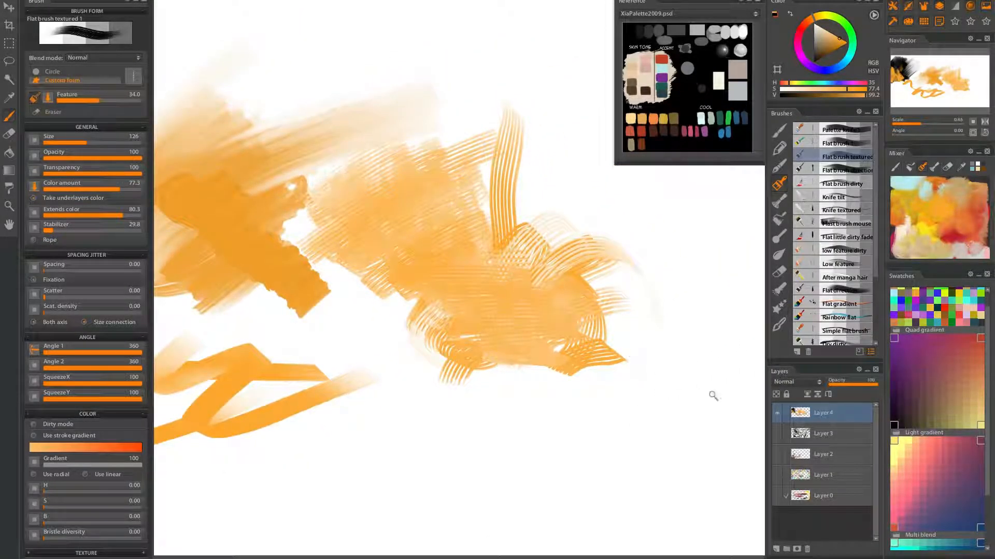
Pick a teal swatch and paint a broad horizontal band below the orange patches with Palette knife 1.
{"action": "left_click", "coordinate": [952, 542]}
{"action": "left_click_drag", "start_coordinate": [664, 436], "coordinate": [480, 437]}
{"action": "key", "text": "ctrl+z"}
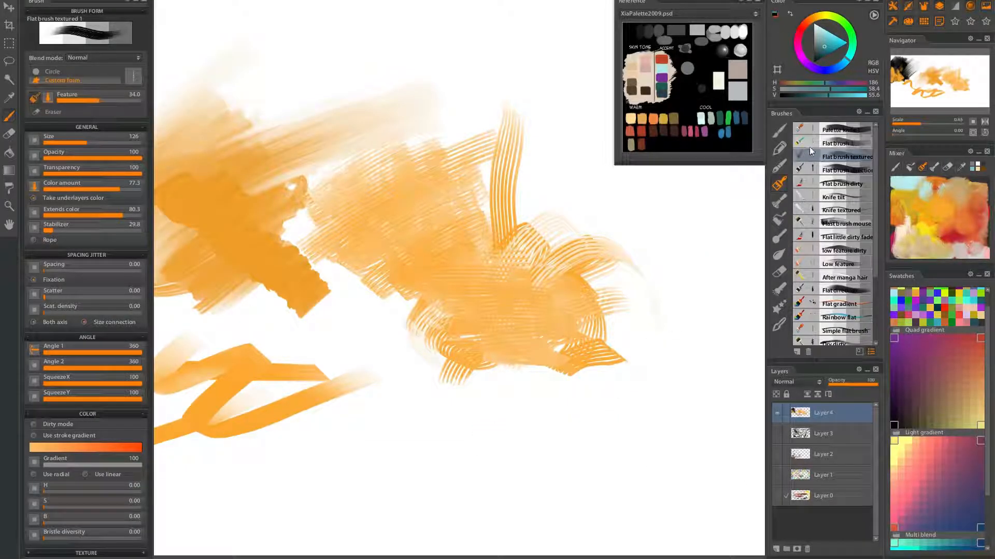
{"action": "left_click", "coordinate": [836, 132]}
{"action": "mouse_move", "coordinate": [575, 445]}
{"action": "left_mouse_down"}
{"action": "mouse_move", "coordinate": [392, 454]}
{"action": "mouse_move", "coordinate": [573, 466]}
{"action": "mouse_move", "coordinate": [408, 486]}
{"action": "mouse_move", "coordinate": [521, 475]}
{"action": "mouse_move", "coordinate": [309, 470]}
{"action": "mouse_move", "coordinate": [476, 458]}
{"action": "mouse_move", "coordinate": [432, 454]}
{"action": "mouse_move", "coordinate": [557, 454]}
{"action": "mouse_move", "coordinate": [422, 451]}
{"action": "mouse_move", "coordinate": [602, 447]}
{"action": "mouse_move", "coordinate": [393, 454]}
{"action": "mouse_move", "coordinate": [659, 422]}
{"action": "mouse_move", "coordinate": [674, 446]}
{"action": "mouse_move", "coordinate": [609, 457]}
{"action": "mouse_move", "coordinate": [646, 464]}
{"action": "mouse_move", "coordinate": [636, 473]}
{"action": "mouse_move", "coordinate": [538, 476]}
{"action": "left_mouse_up"}
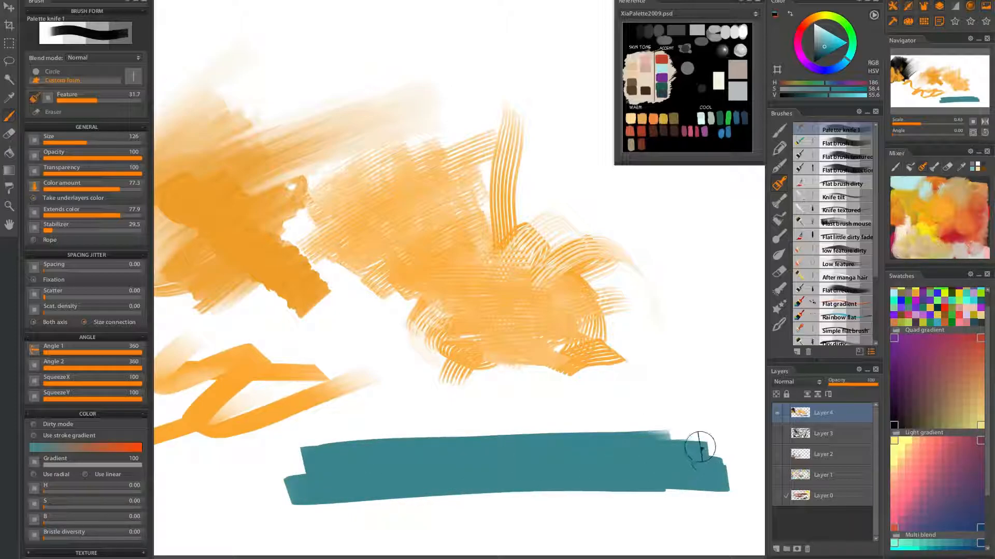
{"action": "left_click_drag", "start_coordinate": [698, 449], "coordinate": [536, 448]}
{"action": "mouse_move", "coordinate": [357, 480]}
{"action": "left_mouse_down"}
{"action": "mouse_move", "coordinate": [502, 484]}
{"action": "mouse_move", "coordinate": [572, 450]}
{"action": "mouse_move", "coordinate": [382, 497]}
{"action": "mouse_move", "coordinate": [729, 497]}
{"action": "mouse_move", "coordinate": [310, 506]}
{"action": "mouse_move", "coordinate": [752, 504]}
{"action": "mouse_move", "coordinate": [480, 522]}
{"action": "mouse_move", "coordinate": [741, 520]}
{"action": "left_mouse_up"}
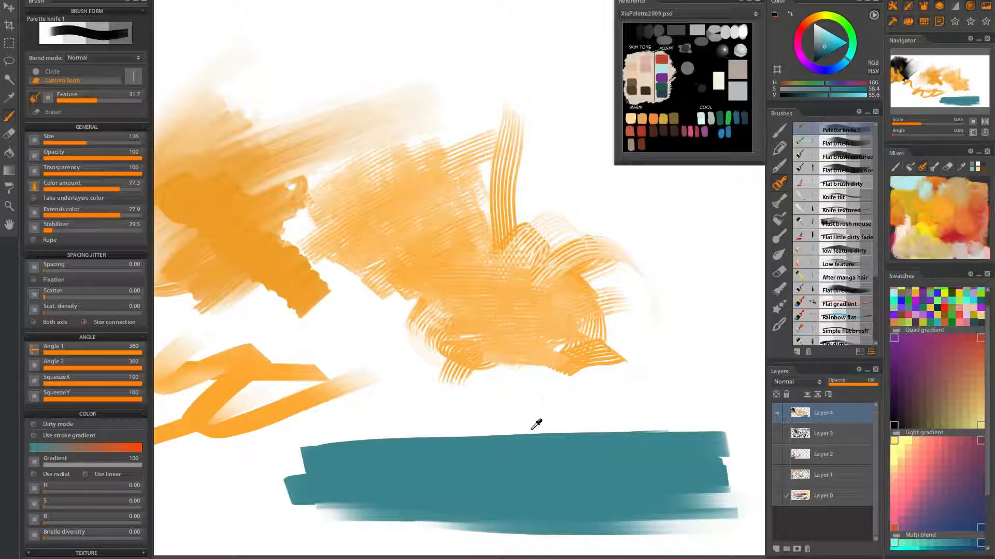
Try dragging sampled white over the teal band with Flat brush textured 1 and with Palette knife 1.
{"action": "left_click", "coordinate": [529, 403], "text": "alt"}
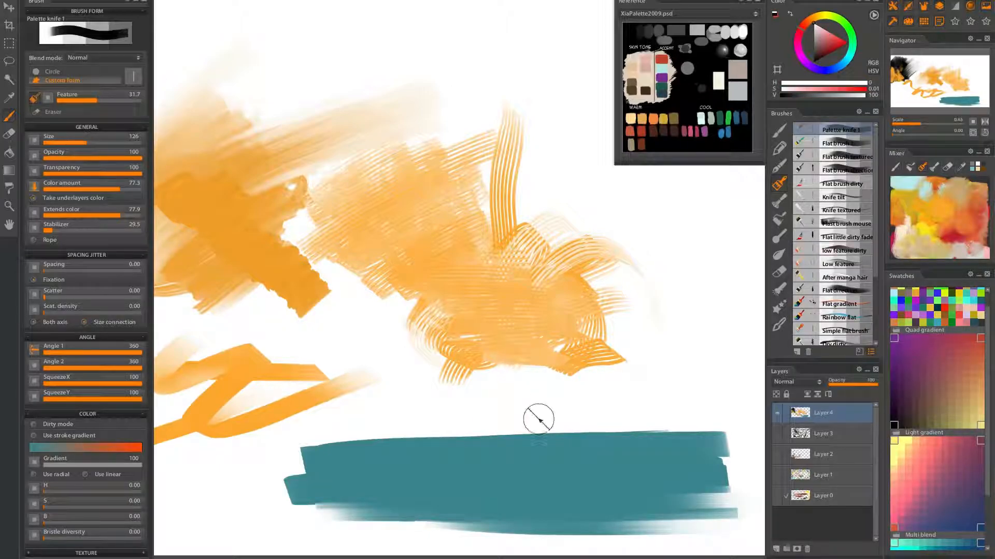
{"action": "left_click", "coordinate": [834, 158]}
{"action": "mouse_move", "coordinate": [587, 454]}
{"action": "left_mouse_down"}
{"action": "mouse_move", "coordinate": [422, 459]}
{"action": "mouse_move", "coordinate": [629, 456]}
{"action": "mouse_move", "coordinate": [405, 472]}
{"action": "mouse_move", "coordinate": [601, 467]}
{"action": "mouse_move", "coordinate": [460, 462]}
{"action": "mouse_move", "coordinate": [494, 451]}
{"action": "mouse_move", "coordinate": [468, 456]}
{"action": "mouse_move", "coordinate": [495, 461]}
{"action": "mouse_move", "coordinate": [477, 489]}
{"action": "mouse_move", "coordinate": [492, 499]}
{"action": "mouse_move", "coordinate": [419, 503]}
{"action": "mouse_move", "coordinate": [554, 483]}
{"action": "mouse_move", "coordinate": [436, 471]}
{"action": "mouse_move", "coordinate": [605, 453]}
{"action": "mouse_move", "coordinate": [436, 456]}
{"action": "mouse_move", "coordinate": [564, 452]}
{"action": "mouse_move", "coordinate": [451, 461]}
{"action": "mouse_move", "coordinate": [562, 453]}
{"action": "mouse_move", "coordinate": [518, 466]}
{"action": "mouse_move", "coordinate": [597, 473]}
{"action": "mouse_move", "coordinate": [444, 492]}
{"action": "mouse_move", "coordinate": [486, 471]}
{"action": "mouse_move", "coordinate": [446, 479]}
{"action": "mouse_move", "coordinate": [503, 468]}
{"action": "mouse_move", "coordinate": [530, 482]}
{"action": "mouse_move", "coordinate": [466, 493]}
{"action": "mouse_move", "coordinate": [506, 501]}
{"action": "mouse_move", "coordinate": [486, 489]}
{"action": "mouse_move", "coordinate": [489, 478]}
{"action": "mouse_move", "coordinate": [442, 469]}
{"action": "mouse_move", "coordinate": [561, 457]}
{"action": "mouse_move", "coordinate": [424, 464]}
{"action": "mouse_move", "coordinate": [462, 477]}
{"action": "mouse_move", "coordinate": [614, 473]}
{"action": "mouse_move", "coordinate": [467, 465]}
{"action": "mouse_move", "coordinate": [506, 455]}
{"action": "left_mouse_up"}
{"action": "left_click_drag", "start_coordinate": [388, 478], "coordinate": [437, 475]}
{"action": "left_click_drag", "start_coordinate": [635, 459], "coordinate": [367, 474]}
{"action": "mouse_move", "coordinate": [569, 479]}
{"action": "left_mouse_down"}
{"action": "mouse_move", "coordinate": [573, 455]}
{"action": "mouse_move", "coordinate": [642, 451]}
{"action": "mouse_move", "coordinate": [571, 467]}
{"action": "left_mouse_up"}
{"action": "left_click_drag", "start_coordinate": [513, 455], "coordinate": [528, 422]}
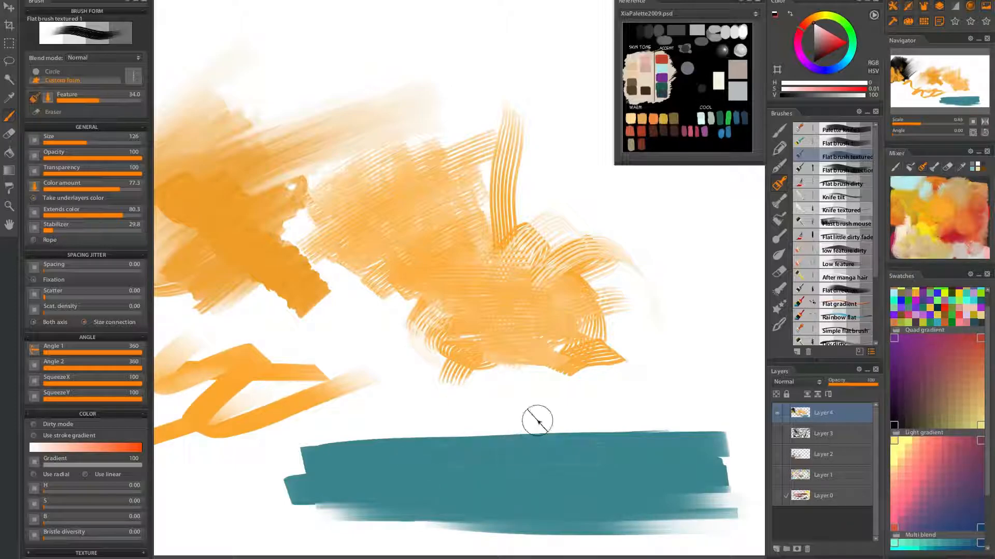
{"action": "left_click", "coordinate": [847, 129]}
{"action": "left_click_drag", "start_coordinate": [531, 480], "coordinate": [526, 426]}
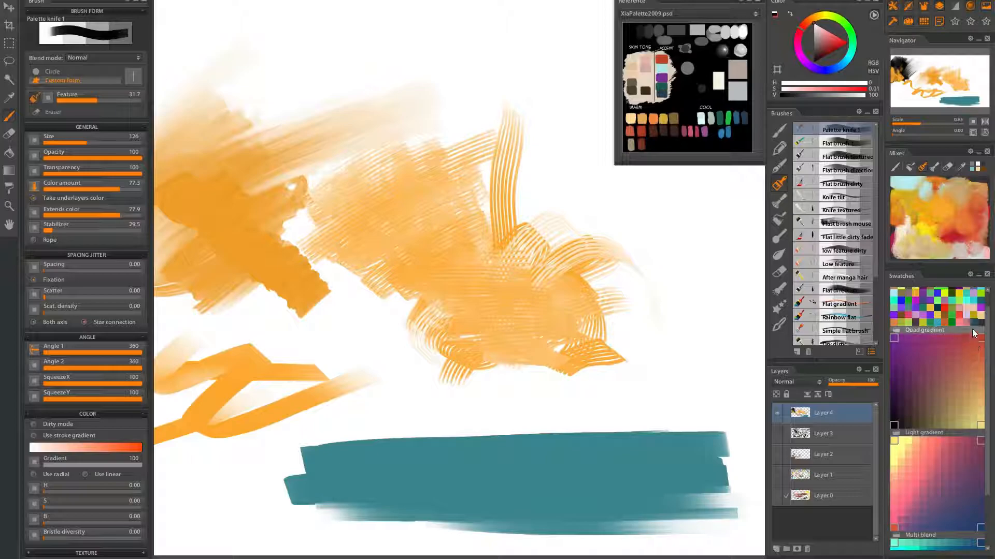
Paint a yellow-orange stripe down into the teal band with Palette knife 1, and streak it sideways with Flat brush textured 1.
{"action": "left_click", "coordinate": [930, 209]}
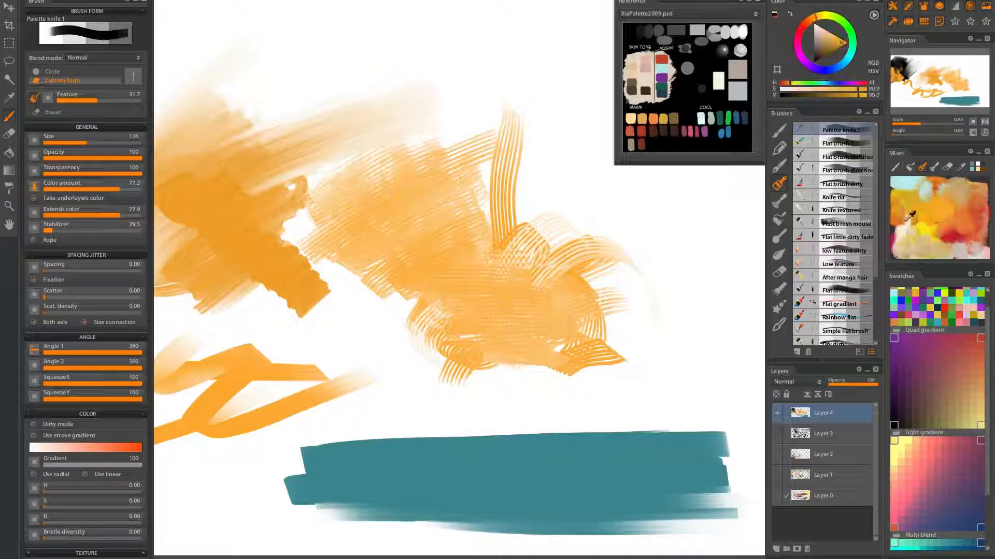
{"action": "left_click_drag", "start_coordinate": [500, 436], "coordinate": [498, 412]}
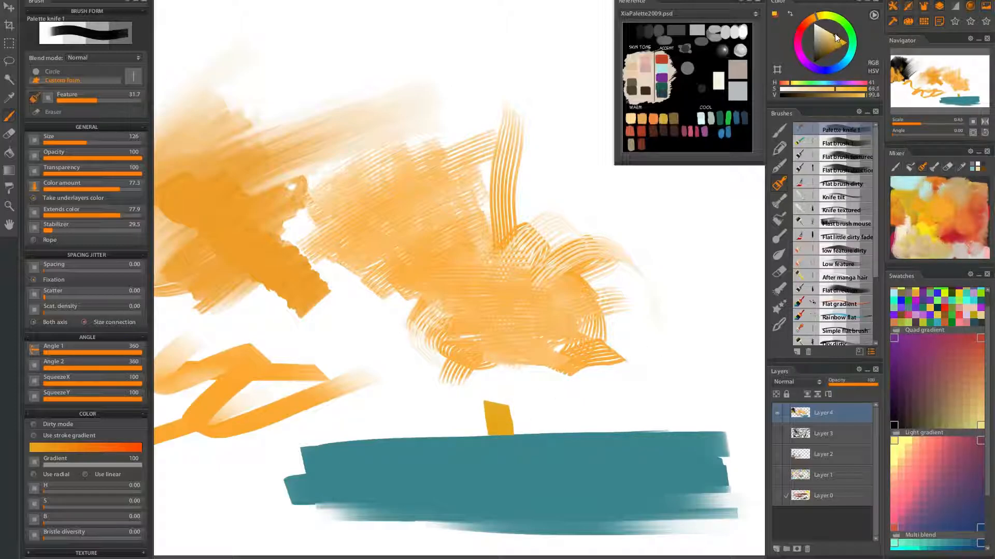
{"action": "left_click_drag", "start_coordinate": [497, 405], "coordinate": [499, 431]}
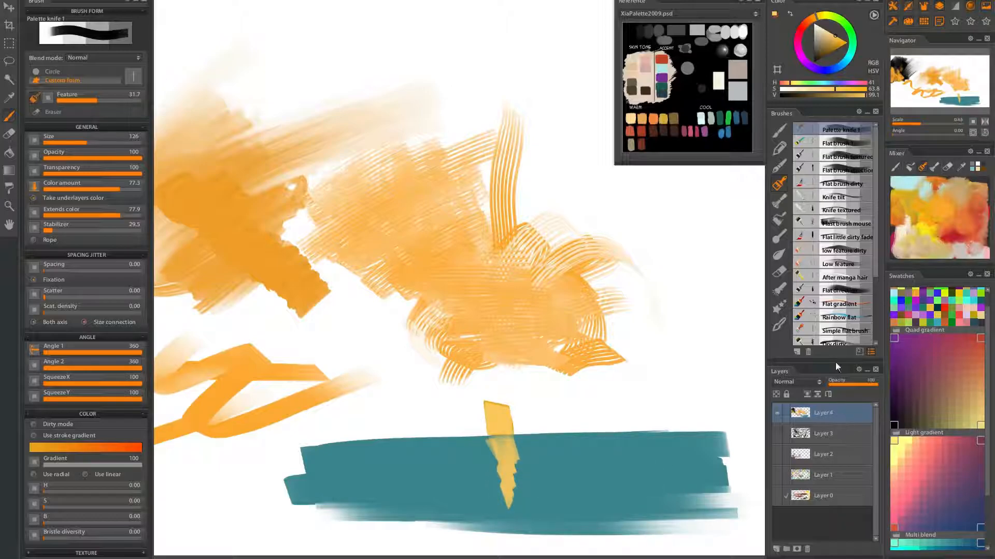
{"action": "left_click", "coordinate": [840, 157]}
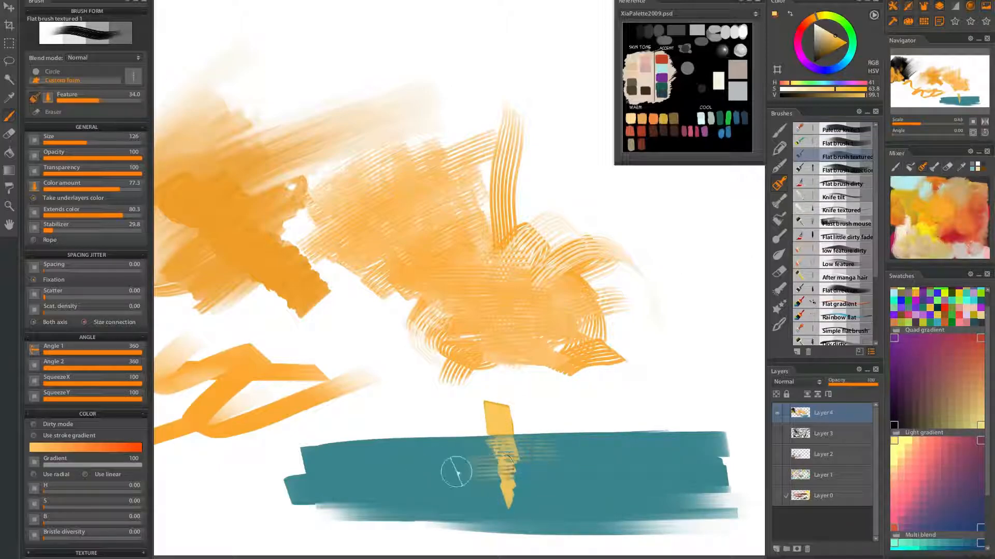
{"action": "mouse_move", "coordinate": [507, 483]}
{"action": "left_mouse_down"}
{"action": "mouse_move", "coordinate": [495, 500]}
{"action": "mouse_move", "coordinate": [505, 477]}
{"action": "mouse_move", "coordinate": [528, 476]}
{"action": "mouse_move", "coordinate": [488, 474]}
{"action": "mouse_move", "coordinate": [545, 471]}
{"action": "mouse_move", "coordinate": [533, 459]}
{"action": "mouse_move", "coordinate": [483, 462]}
{"action": "mouse_move", "coordinate": [530, 450]}
{"action": "mouse_move", "coordinate": [471, 450]}
{"action": "mouse_move", "coordinate": [525, 478]}
{"action": "mouse_move", "coordinate": [497, 486]}
{"action": "mouse_move", "coordinate": [541, 500]}
{"action": "left_mouse_up"}
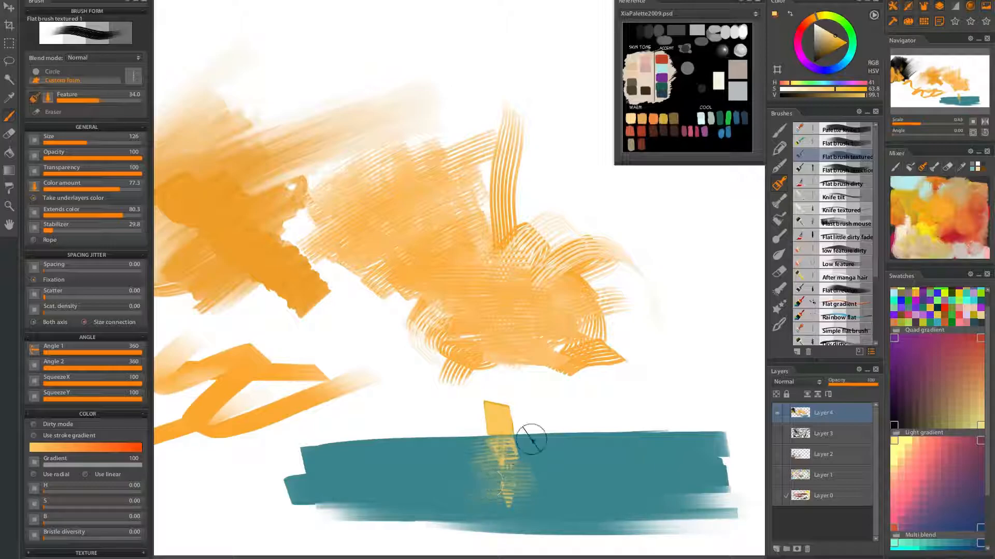
Paint short white dabs across the teal band with Palette knife 1, using white sampled from the canvas.
{"action": "left_click", "coordinate": [840, 131]}
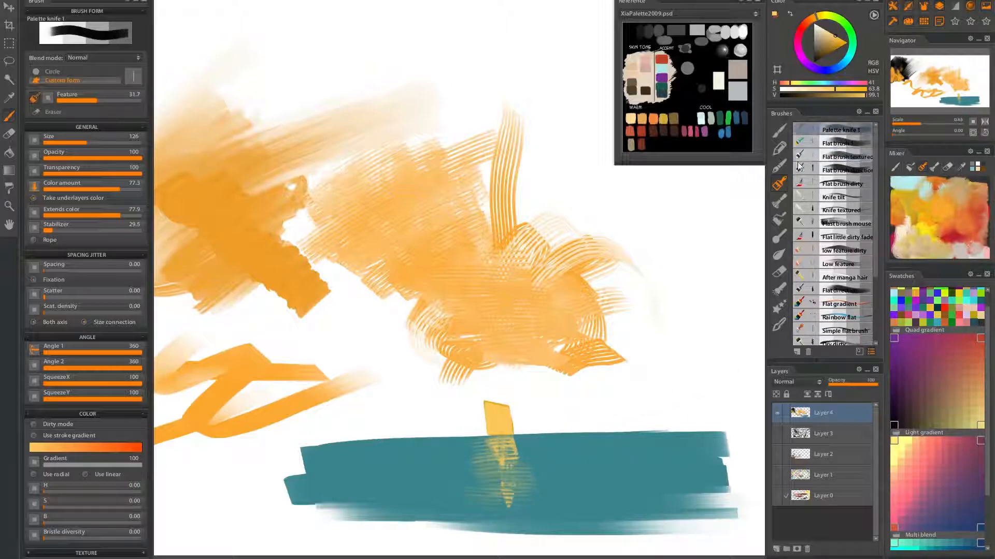
{"action": "left_click", "coordinate": [551, 407], "text": "alt"}
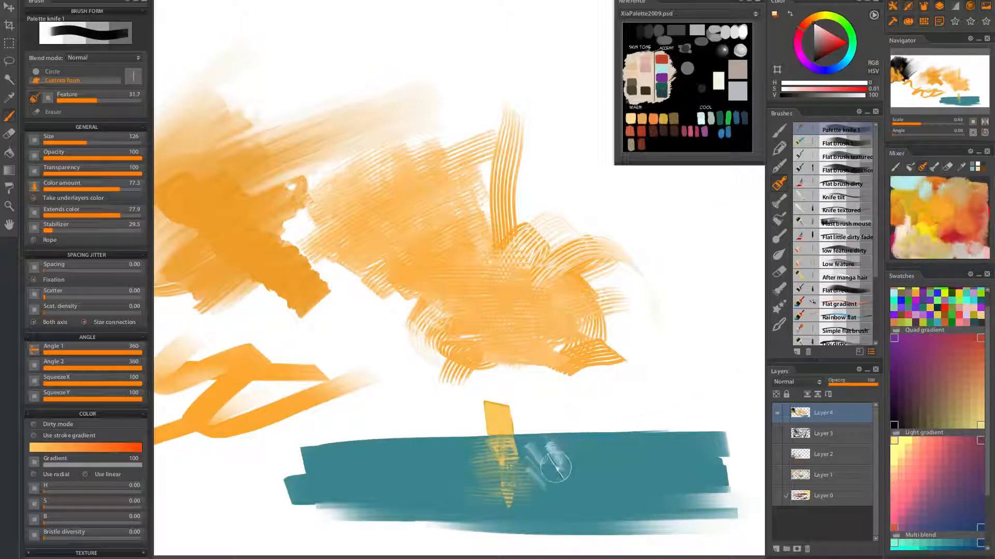
{"action": "mouse_move", "coordinate": [554, 469]}
{"action": "left_mouse_down"}
{"action": "mouse_move", "coordinate": [613, 446]}
{"action": "mouse_move", "coordinate": [614, 462]}
{"action": "mouse_move", "coordinate": [643, 451]}
{"action": "mouse_move", "coordinate": [572, 482]}
{"action": "left_mouse_up"}
{"action": "mouse_move", "coordinate": [451, 469]}
{"action": "left_mouse_down"}
{"action": "mouse_move", "coordinate": [430, 451]}
{"action": "mouse_move", "coordinate": [424, 475]}
{"action": "mouse_move", "coordinate": [368, 457]}
{"action": "left_mouse_up"}
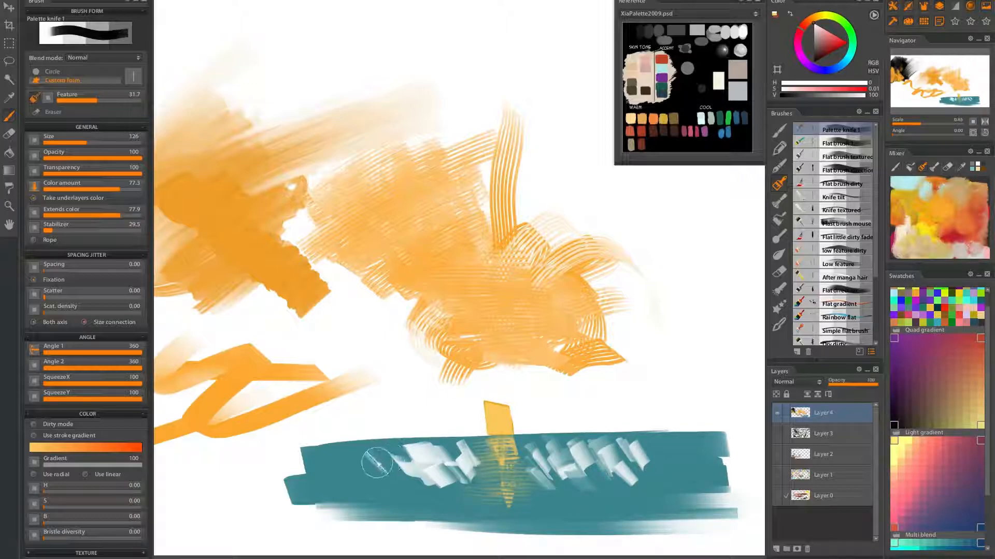
Streak the white horizontally through the teal band with Flat brush textured 1.
{"action": "left_click", "coordinate": [843, 157]}
{"action": "left_click_drag", "start_coordinate": [539, 448], "coordinate": [660, 443]}
{"action": "mouse_move", "coordinate": [554, 467]}
{"action": "left_mouse_down"}
{"action": "mouse_move", "coordinate": [701, 462]}
{"action": "mouse_move", "coordinate": [509, 476]}
{"action": "mouse_move", "coordinate": [553, 485]}
{"action": "mouse_move", "coordinate": [565, 459]}
{"action": "mouse_move", "coordinate": [495, 454]}
{"action": "mouse_move", "coordinate": [692, 445]}
{"action": "mouse_move", "coordinate": [412, 456]}
{"action": "mouse_move", "coordinate": [440, 451]}
{"action": "mouse_move", "coordinate": [336, 473]}
{"action": "mouse_move", "coordinate": [483, 473]}
{"action": "mouse_move", "coordinate": [407, 484]}
{"action": "mouse_move", "coordinate": [461, 469]}
{"action": "mouse_move", "coordinate": [375, 475]}
{"action": "mouse_move", "coordinate": [482, 455]}
{"action": "mouse_move", "coordinate": [350, 466]}
{"action": "mouse_move", "coordinate": [535, 451]}
{"action": "mouse_move", "coordinate": [601, 466]}
{"action": "left_mouse_up"}
{"action": "scroll", "coordinate": [601, 466], "scroll_direction": "down", "scroll_amount": 3}
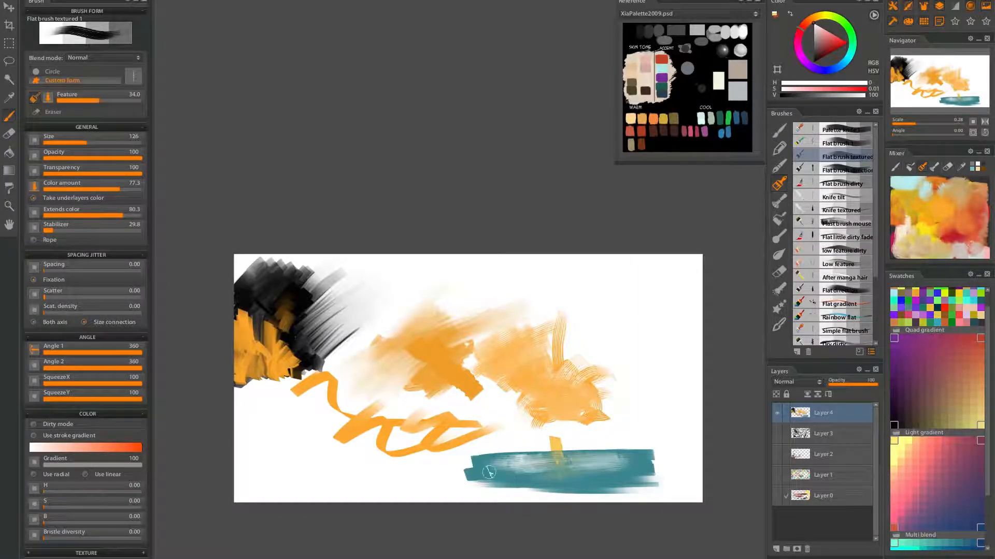
{"action": "scroll", "coordinate": [580, 471], "scroll_direction": "up", "scroll_amount": 2}
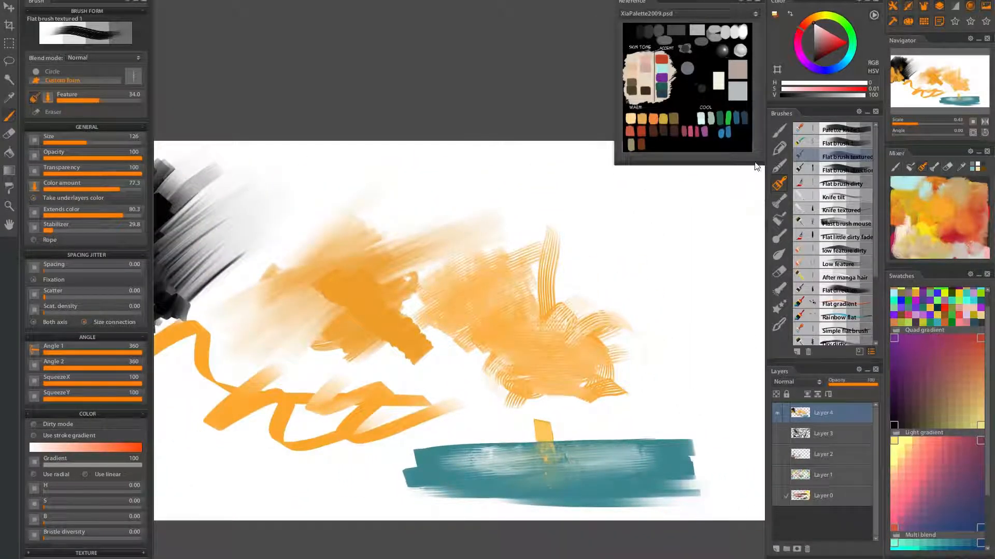
Switch to Flat brush direction and pick the purple swatch from the reference palette.
{"action": "left_click", "coordinate": [839, 171]}
{"action": "left_click_drag", "start_coordinate": [619, 381], "coordinate": [481, 384]}
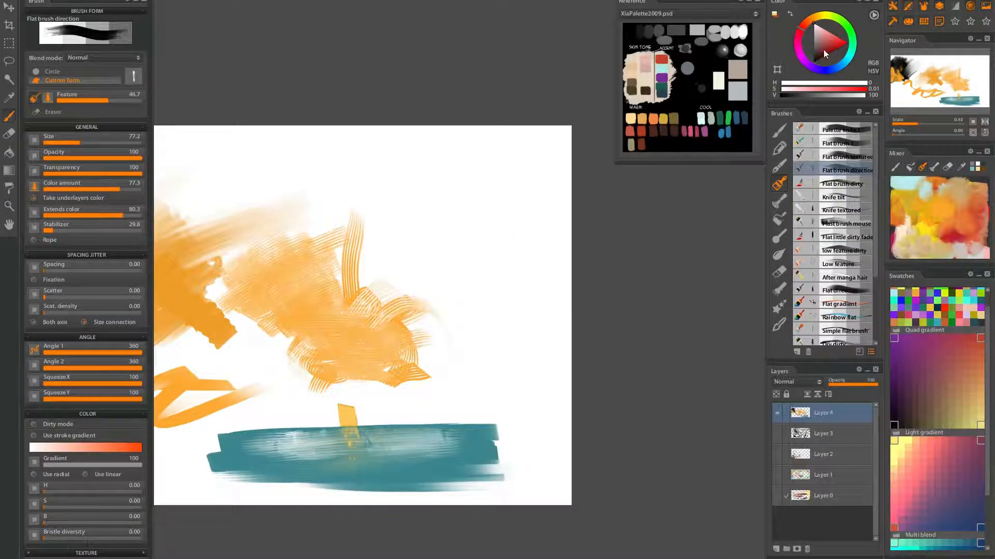
{"action": "left_click", "coordinate": [662, 77]}
{"action": "mouse_move", "coordinate": [380, 403]}
{"action": "left_mouse_down"}
{"action": "mouse_move", "coordinate": [497, 355]}
{"action": "mouse_move", "coordinate": [680, 338]}
{"action": "left_mouse_up"}
{"action": "key", "text": "ctrl+z"}
{"action": "mouse_move", "coordinate": [539, 278]}
{"action": "left_mouse_down"}
{"action": "mouse_move", "coordinate": [537, 318]}
{"action": "mouse_move", "coordinate": [574, 327]}
{"action": "mouse_move", "coordinate": [585, 307]}
{"action": "mouse_move", "coordinate": [555, 286]}
{"action": "left_mouse_up"}
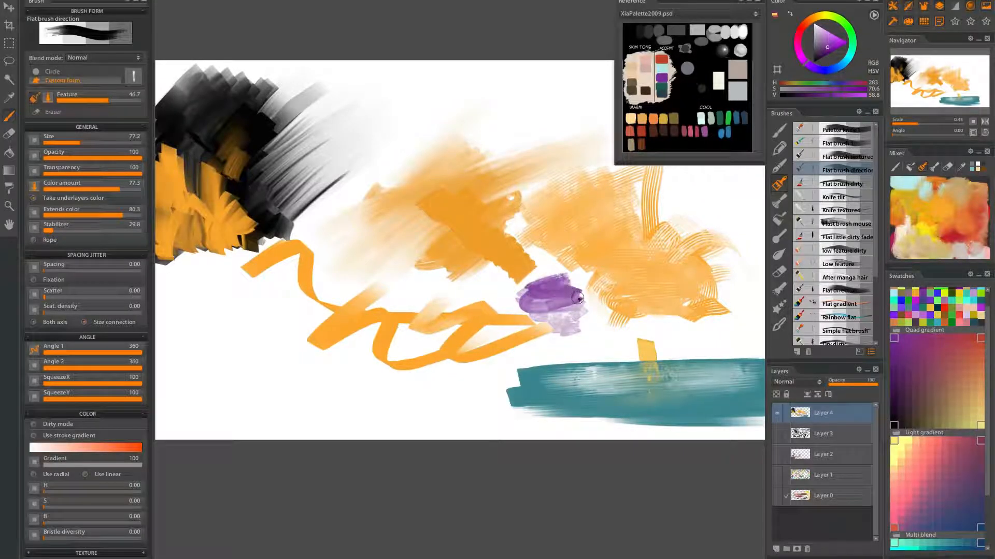
{"action": "key", "text": "ctrl+z"}
{"action": "key", "text": "ctrl+z"}
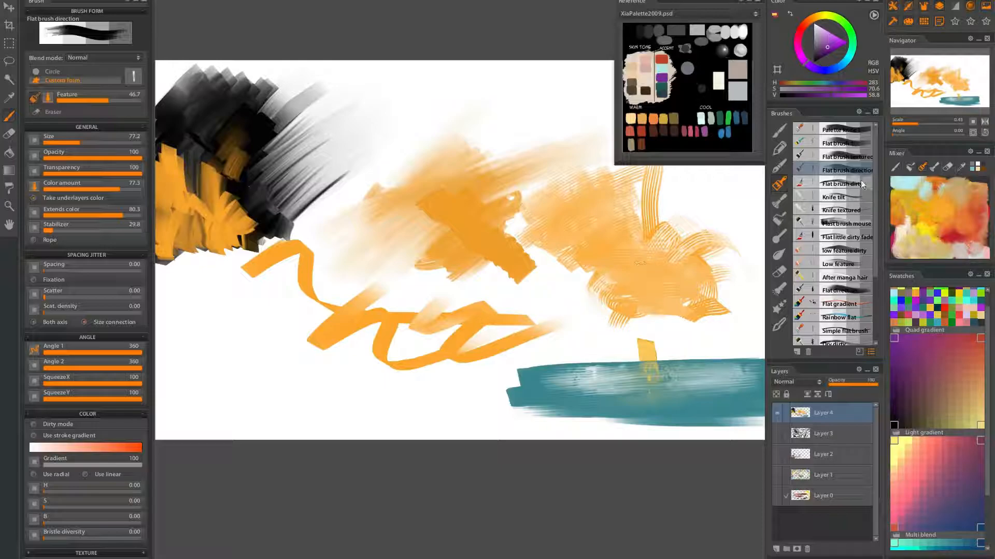
Paint combed purple streaks between the orange patches and the teal band with Flat brush textured 1.
{"action": "left_click", "coordinate": [844, 157]}
{"action": "mouse_move", "coordinate": [557, 286]}
{"action": "left_mouse_down"}
{"action": "mouse_move", "coordinate": [493, 303]}
{"action": "mouse_move", "coordinate": [481, 290]}
{"action": "mouse_move", "coordinate": [535, 308]}
{"action": "mouse_move", "coordinate": [551, 297]}
{"action": "mouse_move", "coordinate": [594, 303]}
{"action": "mouse_move", "coordinate": [609, 348]}
{"action": "mouse_move", "coordinate": [604, 366]}
{"action": "mouse_move", "coordinate": [494, 386]}
{"action": "mouse_move", "coordinate": [520, 365]}
{"action": "mouse_move", "coordinate": [554, 359]}
{"action": "mouse_move", "coordinate": [571, 374]}
{"action": "mouse_move", "coordinate": [552, 384]}
{"action": "mouse_move", "coordinate": [527, 350]}
{"action": "mouse_move", "coordinate": [429, 421]}
{"action": "mouse_move", "coordinate": [414, 444]}
{"action": "mouse_move", "coordinate": [384, 455]}
{"action": "mouse_move", "coordinate": [372, 428]}
{"action": "mouse_move", "coordinate": [446, 451]}
{"action": "mouse_move", "coordinate": [452, 468]}
{"action": "mouse_move", "coordinate": [383, 453]}
{"action": "mouse_move", "coordinate": [372, 476]}
{"action": "mouse_move", "coordinate": [296, 479]}
{"action": "mouse_move", "coordinate": [282, 466]}
{"action": "mouse_move", "coordinate": [359, 479]}
{"action": "mouse_move", "coordinate": [414, 464]}
{"action": "left_mouse_up"}
{"action": "scroll", "coordinate": [540, 297], "scroll_direction": "up", "scroll_amount": 5}
{"action": "scroll", "coordinate": [540, 296], "scroll_direction": "down", "scroll_amount": 2}
Paint a rough purple patch over the lower orange ribbon, reaching toward the teal band, with Flat brush direction.
{"action": "left_click", "coordinate": [841, 172]}
{"action": "left_click_drag", "start_coordinate": [415, 454], "coordinate": [493, 380]}
{"action": "mouse_move", "coordinate": [381, 398]}
{"action": "left_mouse_down"}
{"action": "mouse_move", "coordinate": [440, 395]}
{"action": "mouse_move", "coordinate": [399, 410]}
{"action": "mouse_move", "coordinate": [358, 399]}
{"action": "mouse_move", "coordinate": [366, 393]}
{"action": "mouse_move", "coordinate": [416, 418]}
{"action": "left_mouse_up"}
{"action": "mouse_move", "coordinate": [327, 380]}
{"action": "left_mouse_down"}
{"action": "mouse_move", "coordinate": [263, 439]}
{"action": "mouse_move", "coordinate": [220, 426]}
{"action": "mouse_move", "coordinate": [230, 388]}
{"action": "mouse_move", "coordinate": [294, 367]}
{"action": "mouse_move", "coordinate": [271, 289]}
{"action": "mouse_move", "coordinate": [197, 292]}
{"action": "mouse_move", "coordinate": [221, 315]}
{"action": "mouse_move", "coordinate": [342, 319]}
{"action": "mouse_move", "coordinate": [260, 360]}
{"action": "mouse_move", "coordinate": [266, 374]}
{"action": "mouse_move", "coordinate": [377, 388]}
{"action": "mouse_move", "coordinate": [266, 400]}
{"action": "mouse_move", "coordinate": [277, 349]}
{"action": "mouse_move", "coordinate": [358, 325]}
{"action": "left_mouse_up"}
{"action": "mouse_move", "coordinate": [228, 281]}
{"action": "left_mouse_down"}
{"action": "mouse_move", "coordinate": [218, 366]}
{"action": "mouse_move", "coordinate": [262, 355]}
{"action": "mouse_move", "coordinate": [240, 289]}
{"action": "mouse_move", "coordinate": [184, 279]}
{"action": "mouse_move", "coordinate": [275, 275]}
{"action": "mouse_move", "coordinate": [259, 311]}
{"action": "mouse_move", "coordinate": [243, 209]}
{"action": "mouse_move", "coordinate": [438, 264]}
{"action": "left_mouse_up"}
{"action": "mouse_move", "coordinate": [518, 323]}
{"action": "left_mouse_down"}
{"action": "mouse_move", "coordinate": [450, 329]}
{"action": "mouse_move", "coordinate": [510, 329]}
{"action": "mouse_move", "coordinate": [549, 293]}
{"action": "mouse_move", "coordinate": [591, 336]}
{"action": "mouse_move", "coordinate": [534, 273]}
{"action": "mouse_move", "coordinate": [674, 252]}
{"action": "left_mouse_up"}
{"action": "mouse_move", "coordinate": [679, 310]}
{"action": "left_mouse_down"}
{"action": "mouse_move", "coordinate": [611, 311]}
{"action": "mouse_move", "coordinate": [680, 310]}
{"action": "left_mouse_up"}
{"action": "mouse_move", "coordinate": [574, 253]}
{"action": "left_mouse_down"}
{"action": "mouse_move", "coordinate": [431, 280]}
{"action": "mouse_move", "coordinate": [485, 169]}
{"action": "mouse_move", "coordinate": [439, 204]}
{"action": "mouse_move", "coordinate": [442, 148]}
{"action": "mouse_move", "coordinate": [385, 162]}
{"action": "mouse_move", "coordinate": [425, 161]}
{"action": "mouse_move", "coordinate": [369, 240]}
{"action": "mouse_move", "coordinate": [428, 300]}
{"action": "mouse_move", "coordinate": [337, 249]}
{"action": "mouse_move", "coordinate": [339, 302]}
{"action": "mouse_move", "coordinate": [389, 313]}
{"action": "mouse_move", "coordinate": [475, 299]}
{"action": "mouse_move", "coordinate": [315, 307]}
{"action": "mouse_move", "coordinate": [340, 346]}
{"action": "mouse_move", "coordinate": [412, 365]}
{"action": "mouse_move", "coordinate": [598, 378]}
{"action": "mouse_move", "coordinate": [376, 397]}
{"action": "mouse_move", "coordinate": [340, 346]}
{"action": "mouse_move", "coordinate": [351, 274]}
{"action": "mouse_move", "coordinate": [280, 315]}
{"action": "mouse_move", "coordinate": [296, 240]}
{"action": "mouse_move", "coordinate": [245, 221]}
{"action": "mouse_move", "coordinate": [250, 256]}
{"action": "mouse_move", "coordinate": [279, 288]}
{"action": "mouse_move", "coordinate": [478, 297]}
{"action": "left_mouse_up"}
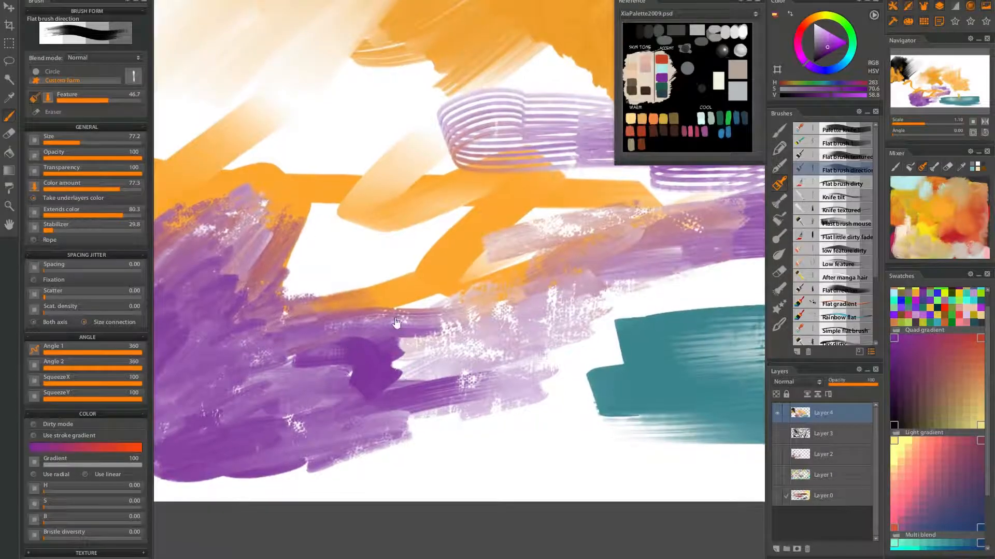
Blend purple into the orange ribbon at the upper part of the purple patch with Flat brush direction.
{"action": "mouse_move", "coordinate": [337, 331]}
{"action": "left_mouse_down"}
{"action": "mouse_move", "coordinate": [434, 308]}
{"action": "mouse_move", "coordinate": [442, 336]}
{"action": "mouse_move", "coordinate": [508, 377]}
{"action": "mouse_move", "coordinate": [419, 360]}
{"action": "mouse_move", "coordinate": [400, 298]}
{"action": "mouse_move", "coordinate": [294, 333]}
{"action": "mouse_move", "coordinate": [319, 342]}
{"action": "mouse_move", "coordinate": [313, 371]}
{"action": "left_mouse_up"}
{"action": "mouse_move", "coordinate": [361, 309]}
{"action": "left_mouse_down"}
{"action": "mouse_move", "coordinate": [457, 253]}
{"action": "mouse_move", "coordinate": [456, 316]}
{"action": "mouse_move", "coordinate": [513, 294]}
{"action": "mouse_move", "coordinate": [327, 360]}
{"action": "mouse_move", "coordinate": [445, 337]}
{"action": "mouse_move", "coordinate": [484, 318]}
{"action": "mouse_move", "coordinate": [336, 373]}
{"action": "left_mouse_up"}
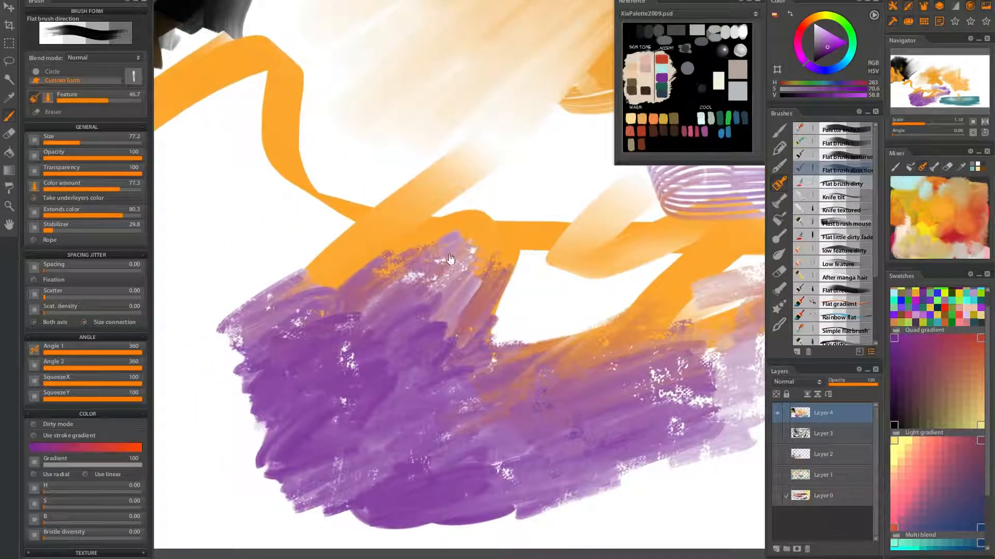
{"action": "mouse_move", "coordinate": [450, 259]}
{"action": "left_mouse_down"}
{"action": "mouse_move", "coordinate": [411, 396]}
{"action": "mouse_move", "coordinate": [435, 277]}
{"action": "mouse_move", "coordinate": [363, 291]}
{"action": "mouse_move", "coordinate": [393, 220]}
{"action": "mouse_move", "coordinate": [306, 290]}
{"action": "mouse_move", "coordinate": [355, 292]}
{"action": "left_mouse_up"}
{"action": "left_click_drag", "start_coordinate": [419, 286], "coordinate": [368, 359]}
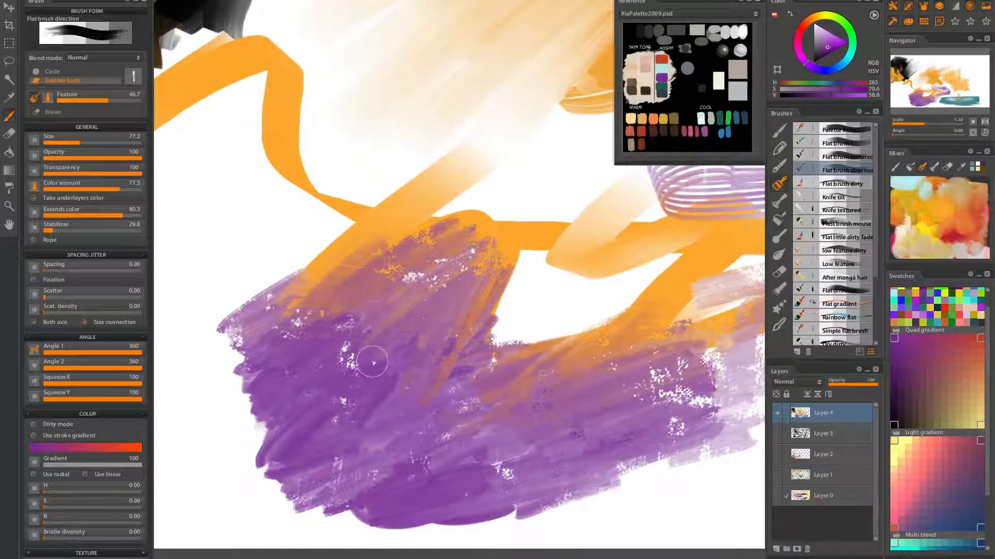
Add short curved purple strokes along the orange ribbon and a purple dab at the patch's outer end.
{"action": "left_click_drag", "start_coordinate": [524, 446], "coordinate": [477, 390]}
{"action": "left_click_drag", "start_coordinate": [414, 312], "coordinate": [387, 351]}
{"action": "left_click_drag", "start_coordinate": [449, 263], "coordinate": [442, 307]}
{"action": "left_click_drag", "start_coordinate": [466, 246], "coordinate": [455, 302]}
{"action": "mouse_move", "coordinate": [480, 215]}
{"action": "left_mouse_down"}
{"action": "mouse_move", "coordinate": [467, 265]}
{"action": "mouse_move", "coordinate": [493, 238]}
{"action": "mouse_move", "coordinate": [492, 271]}
{"action": "mouse_move", "coordinate": [524, 260]}
{"action": "mouse_move", "coordinate": [540, 188]}
{"action": "mouse_move", "coordinate": [533, 266]}
{"action": "mouse_move", "coordinate": [601, 218]}
{"action": "mouse_move", "coordinate": [561, 280]}
{"action": "mouse_move", "coordinate": [640, 202]}
{"action": "mouse_move", "coordinate": [549, 285]}
{"action": "mouse_move", "coordinate": [634, 239]}
{"action": "left_mouse_up"}
{"action": "mouse_move", "coordinate": [616, 308]}
{"action": "left_mouse_down"}
{"action": "mouse_move", "coordinate": [404, 357]}
{"action": "mouse_move", "coordinate": [619, 283]}
{"action": "left_mouse_up"}
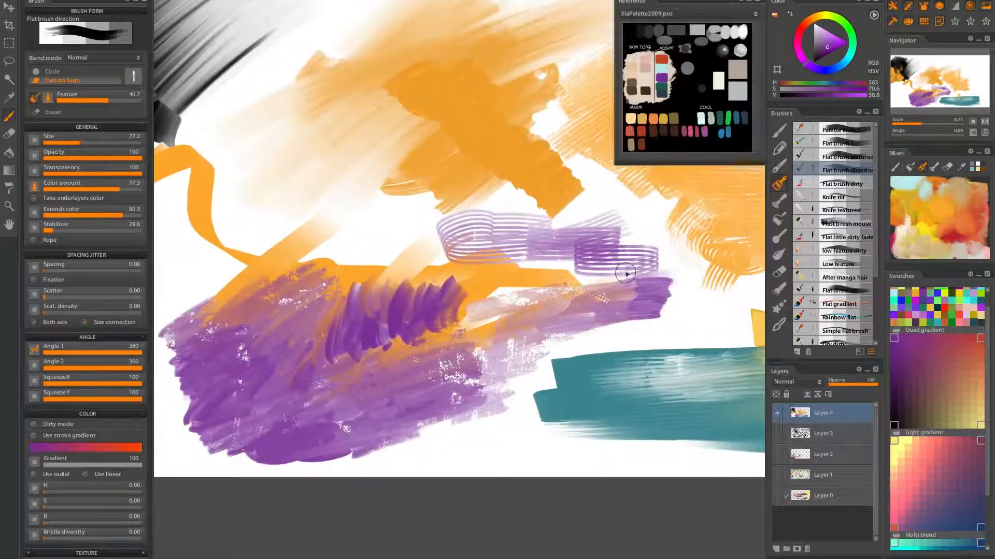
Paint loops and zigzag purple strokes beside the purple patch and over the orange ribbon with Flat brush dirty.
{"action": "left_click", "coordinate": [835, 185]}
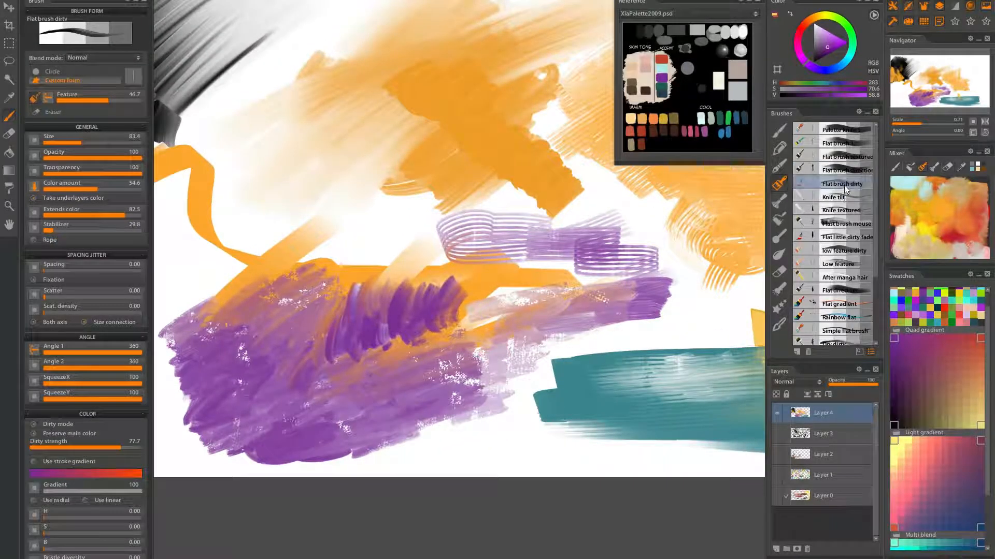
{"action": "left_click_drag", "start_coordinate": [425, 296], "coordinate": [621, 256]}
{"action": "mouse_move", "coordinate": [419, 237]}
{"action": "left_mouse_down"}
{"action": "mouse_move", "coordinate": [266, 321]}
{"action": "mouse_move", "coordinate": [268, 382]}
{"action": "mouse_move", "coordinate": [322, 396]}
{"action": "mouse_move", "coordinate": [321, 261]}
{"action": "mouse_move", "coordinate": [438, 165]}
{"action": "mouse_move", "coordinate": [433, 117]}
{"action": "mouse_move", "coordinate": [439, 191]}
{"action": "mouse_move", "coordinate": [494, 229]}
{"action": "mouse_move", "coordinate": [456, 274]}
{"action": "mouse_move", "coordinate": [244, 207]}
{"action": "mouse_move", "coordinate": [249, 259]}
{"action": "left_mouse_up"}
{"action": "left_click_drag", "start_coordinate": [228, 186], "coordinate": [234, 280]}
{"action": "mouse_move", "coordinate": [210, 211]}
{"action": "left_mouse_down"}
{"action": "mouse_move", "coordinate": [215, 301]}
{"action": "mouse_move", "coordinate": [225, 264]}
{"action": "mouse_move", "coordinate": [385, 305]}
{"action": "left_mouse_up"}
Drag purple strokes over the orange area below the black patch with Flat brush dirty.
{"action": "mouse_move", "coordinate": [217, 100]}
{"action": "left_mouse_down"}
{"action": "mouse_move", "coordinate": [189, 106]}
{"action": "mouse_move", "coordinate": [290, 101]}
{"action": "mouse_move", "coordinate": [197, 46]}
{"action": "mouse_move", "coordinate": [244, 67]}
{"action": "mouse_move", "coordinate": [199, 70]}
{"action": "left_mouse_up"}
{"action": "left_click_drag", "start_coordinate": [211, 198], "coordinate": [171, 206]}
{"action": "left_click_drag", "start_coordinate": [236, 168], "coordinate": [256, 222]}
Fill the area between the purple loops and the rough patch with a solid purple block using Flat brush dirty.
{"action": "mouse_move", "coordinate": [351, 206]}
{"action": "left_mouse_down"}
{"action": "mouse_move", "coordinate": [382, 321]}
{"action": "mouse_move", "coordinate": [385, 312]}
{"action": "left_mouse_up"}
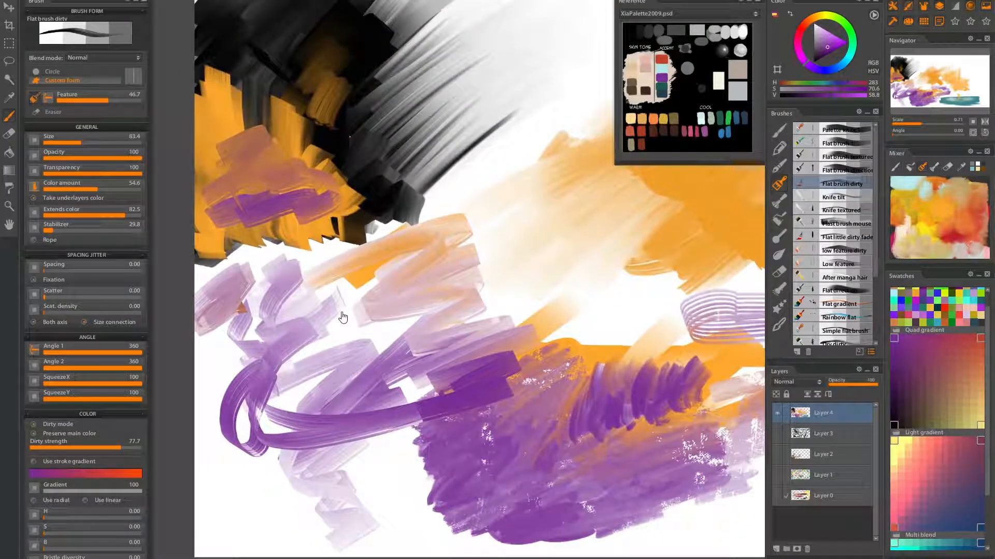
{"action": "mouse_move", "coordinate": [337, 273]}
{"action": "left_mouse_down"}
{"action": "mouse_move", "coordinate": [266, 329]}
{"action": "mouse_move", "coordinate": [288, 348]}
{"action": "mouse_move", "coordinate": [285, 382]}
{"action": "mouse_move", "coordinate": [363, 357]}
{"action": "mouse_move", "coordinate": [290, 404]}
{"action": "mouse_move", "coordinate": [414, 363]}
{"action": "mouse_move", "coordinate": [393, 383]}
{"action": "mouse_move", "coordinate": [395, 411]}
{"action": "mouse_move", "coordinate": [399, 356]}
{"action": "mouse_move", "coordinate": [445, 290]}
{"action": "left_mouse_up"}
{"action": "left_click_drag", "start_coordinate": [503, 206], "coordinate": [546, 313]}
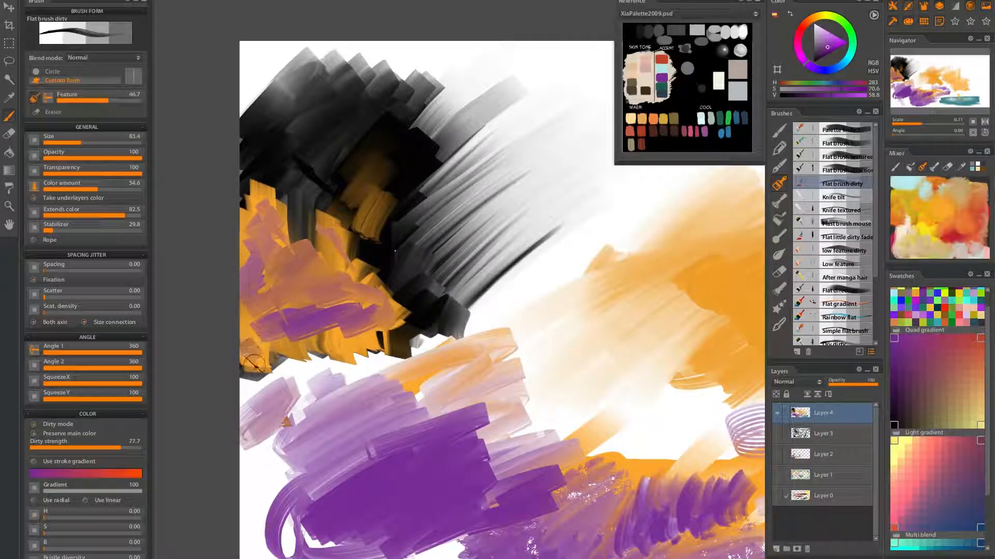
{"action": "left_click_drag", "start_coordinate": [301, 413], "coordinate": [352, 215]}
{"action": "mouse_move", "coordinate": [316, 437]}
{"action": "left_mouse_down"}
{"action": "mouse_move", "coordinate": [351, 423]}
{"action": "mouse_move", "coordinate": [382, 440]}
{"action": "mouse_move", "coordinate": [411, 437]}
{"action": "left_mouse_up"}
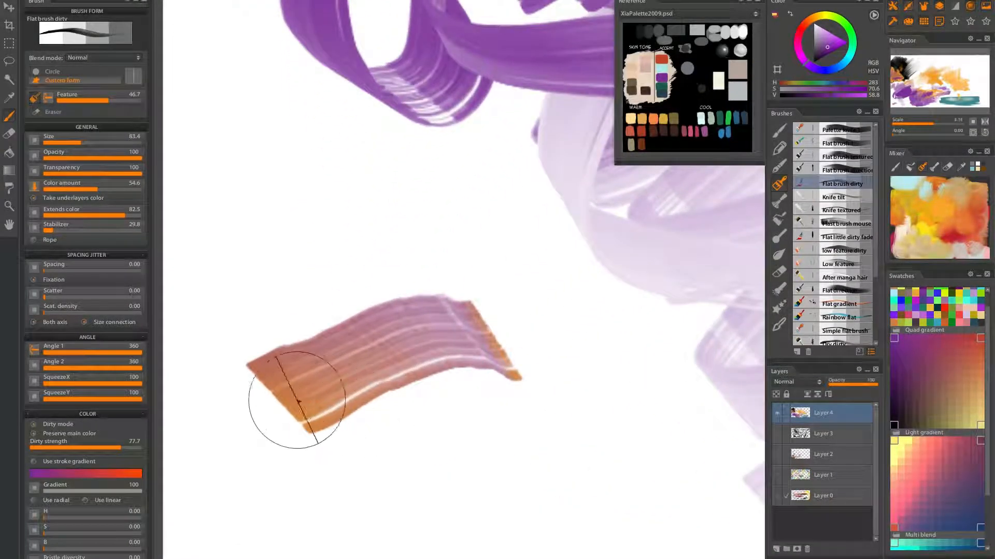
{"action": "mouse_move", "coordinate": [275, 404]}
{"action": "left_mouse_down"}
{"action": "mouse_move", "coordinate": [262, 416]}
{"action": "mouse_move", "coordinate": [257, 442]}
{"action": "mouse_move", "coordinate": [266, 440]}
{"action": "left_mouse_up"}
{"action": "key", "text": "ctrl+z"}
Cover the white area along the canvas's left edge with pale purple strokes using Flat brush dirty.
{"action": "mouse_move", "coordinate": [357, 437]}
{"action": "left_mouse_down"}
{"action": "mouse_move", "coordinate": [449, 402]}
{"action": "mouse_move", "coordinate": [442, 414]}
{"action": "mouse_move", "coordinate": [543, 288]}
{"action": "mouse_move", "coordinate": [368, 317]}
{"action": "left_mouse_up"}
{"action": "mouse_move", "coordinate": [580, 312]}
{"action": "left_mouse_down"}
{"action": "mouse_move", "coordinate": [473, 335]}
{"action": "mouse_move", "coordinate": [545, 321]}
{"action": "left_mouse_up"}
{"action": "mouse_move", "coordinate": [526, 217]}
{"action": "left_mouse_down"}
{"action": "mouse_move", "coordinate": [387, 249]}
{"action": "mouse_move", "coordinate": [445, 261]}
{"action": "mouse_move", "coordinate": [380, 289]}
{"action": "mouse_move", "coordinate": [346, 367]}
{"action": "mouse_move", "coordinate": [390, 448]}
{"action": "mouse_move", "coordinate": [446, 447]}
{"action": "mouse_move", "coordinate": [415, 458]}
{"action": "mouse_move", "coordinate": [604, 419]}
{"action": "mouse_move", "coordinate": [596, 456]}
{"action": "left_mouse_up"}
{"action": "mouse_move", "coordinate": [649, 439]}
{"action": "left_mouse_down"}
{"action": "mouse_move", "coordinate": [646, 355]}
{"action": "mouse_move", "coordinate": [632, 311]}
{"action": "left_mouse_up"}
{"action": "mouse_move", "coordinate": [556, 254]}
{"action": "left_mouse_down"}
{"action": "mouse_move", "coordinate": [463, 309]}
{"action": "mouse_move", "coordinate": [458, 294]}
{"action": "left_mouse_up"}
{"action": "mouse_move", "coordinate": [538, 313]}
{"action": "left_mouse_down"}
{"action": "mouse_move", "coordinate": [495, 323]}
{"action": "mouse_move", "coordinate": [466, 384]}
{"action": "mouse_move", "coordinate": [529, 355]}
{"action": "mouse_move", "coordinate": [500, 353]}
{"action": "mouse_move", "coordinate": [482, 318]}
{"action": "mouse_move", "coordinate": [506, 284]}
{"action": "mouse_move", "coordinate": [503, 268]}
{"action": "mouse_move", "coordinate": [458, 259]}
{"action": "mouse_move", "coordinate": [429, 230]}
{"action": "mouse_move", "coordinate": [466, 192]}
{"action": "left_mouse_up"}
Paint a dense purple patch over the lower part of the orange area beneath the black strokes.
{"action": "left_click_drag", "start_coordinate": [421, 251], "coordinate": [455, 178]}
{"action": "mouse_move", "coordinate": [503, 150]}
{"action": "left_mouse_down"}
{"action": "mouse_move", "coordinate": [505, 125]}
{"action": "mouse_move", "coordinate": [478, 109]}
{"action": "mouse_move", "coordinate": [521, 113]}
{"action": "mouse_move", "coordinate": [478, 117]}
{"action": "mouse_move", "coordinate": [479, 166]}
{"action": "mouse_move", "coordinate": [398, 217]}
{"action": "left_mouse_up"}
{"action": "mouse_move", "coordinate": [388, 163]}
{"action": "left_mouse_down"}
{"action": "mouse_move", "coordinate": [443, 152]}
{"action": "mouse_move", "coordinate": [447, 181]}
{"action": "left_mouse_up"}
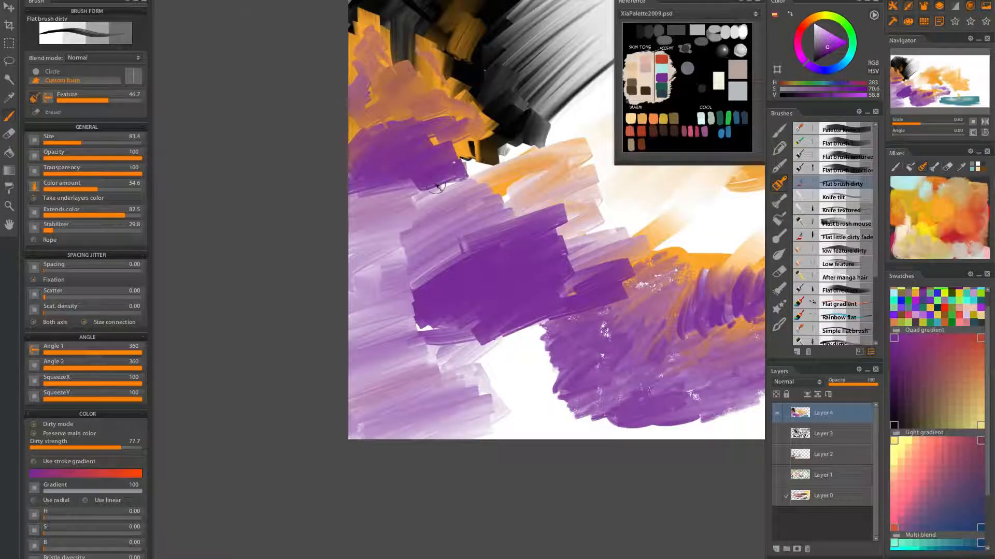
{"action": "left_click_drag", "start_coordinate": [424, 146], "coordinate": [471, 164]}
{"action": "mouse_move", "coordinate": [547, 218]}
{"action": "left_mouse_down"}
{"action": "mouse_move", "coordinate": [411, 264]}
{"action": "mouse_move", "coordinate": [418, 271]}
{"action": "left_mouse_up"}
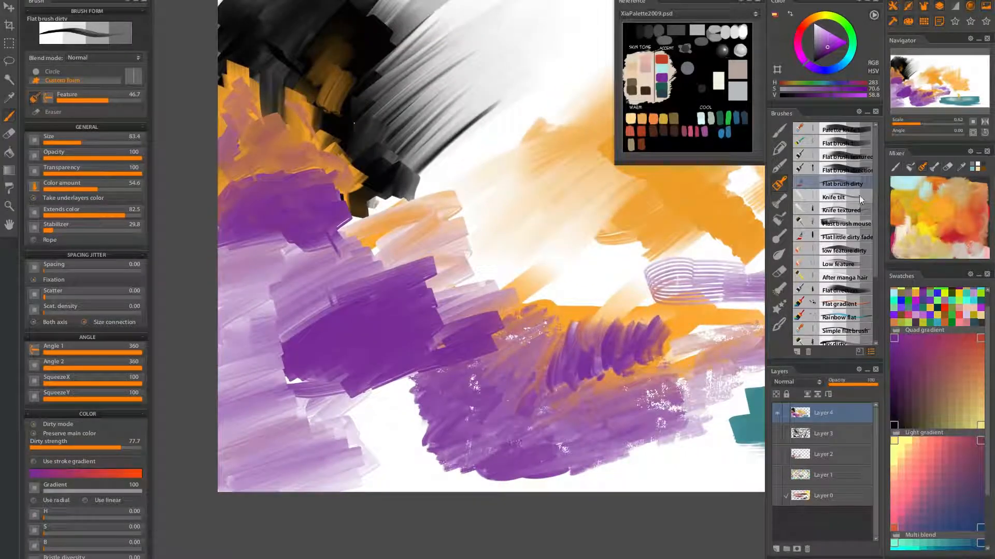
Switch to Knife tilt and try thin purple scribbles and a broad stroke beside the orange patch.
{"action": "left_click", "coordinate": [838, 199]}
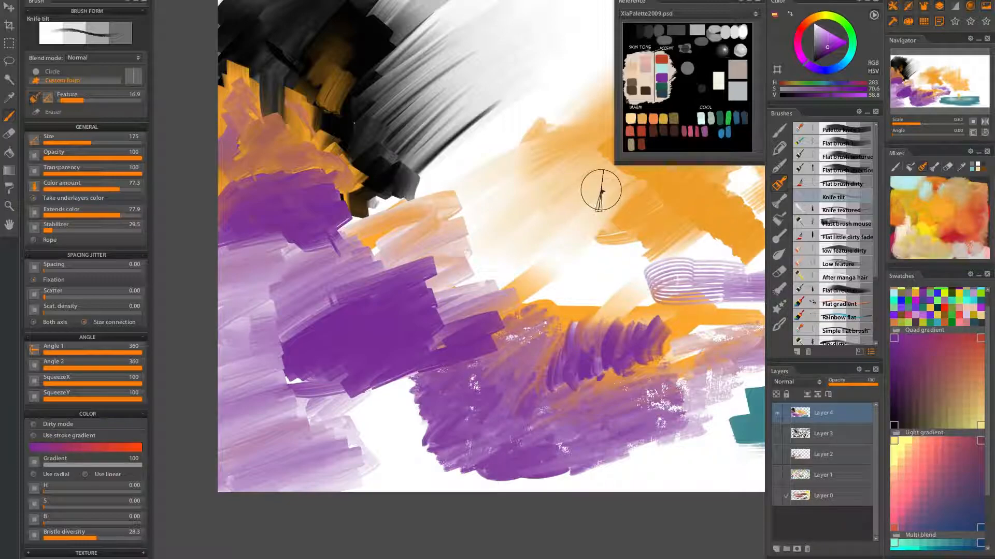
{"action": "left_click_drag", "start_coordinate": [589, 202], "coordinate": [540, 233]}
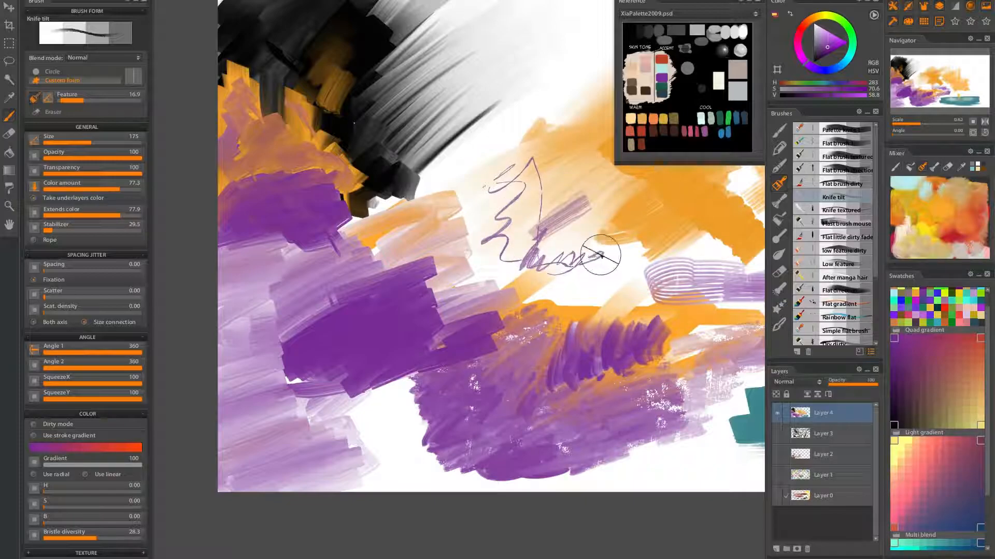
{"action": "mouse_move", "coordinate": [588, 284]}
{"action": "left_mouse_down"}
{"action": "mouse_move", "coordinate": [603, 222]}
{"action": "mouse_move", "coordinate": [593, 261]}
{"action": "mouse_move", "coordinate": [531, 232]}
{"action": "mouse_move", "coordinate": [620, 238]}
{"action": "mouse_move", "coordinate": [595, 264]}
{"action": "mouse_move", "coordinate": [613, 272]}
{"action": "mouse_move", "coordinate": [551, 250]}
{"action": "mouse_move", "coordinate": [643, 269]}
{"action": "mouse_move", "coordinate": [528, 288]}
{"action": "mouse_move", "coordinate": [617, 248]}
{"action": "left_mouse_up"}
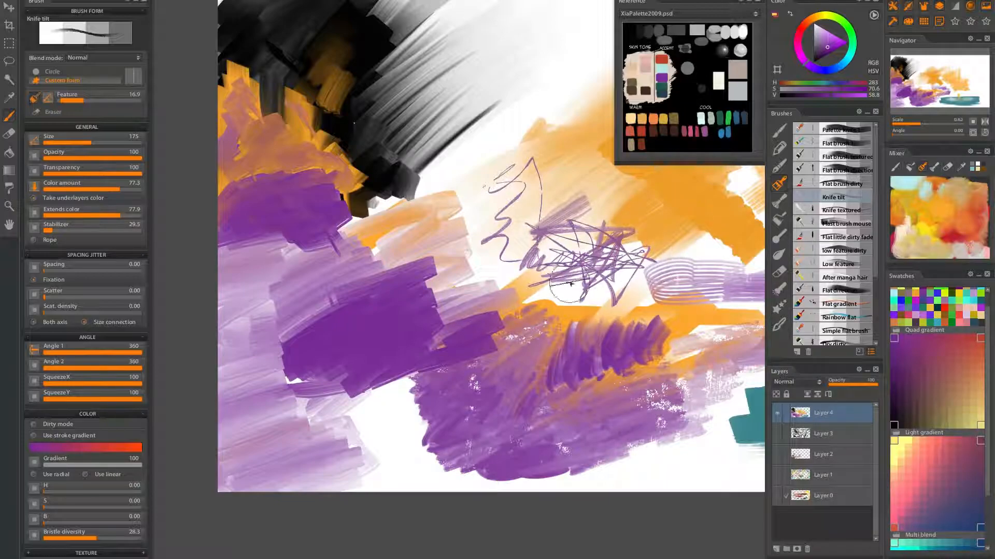
{"action": "mouse_move", "coordinate": [599, 269]}
{"action": "left_mouse_down"}
{"action": "mouse_move", "coordinate": [605, 291]}
{"action": "mouse_move", "coordinate": [593, 233]}
{"action": "mouse_move", "coordinate": [596, 280]}
{"action": "left_mouse_up"}
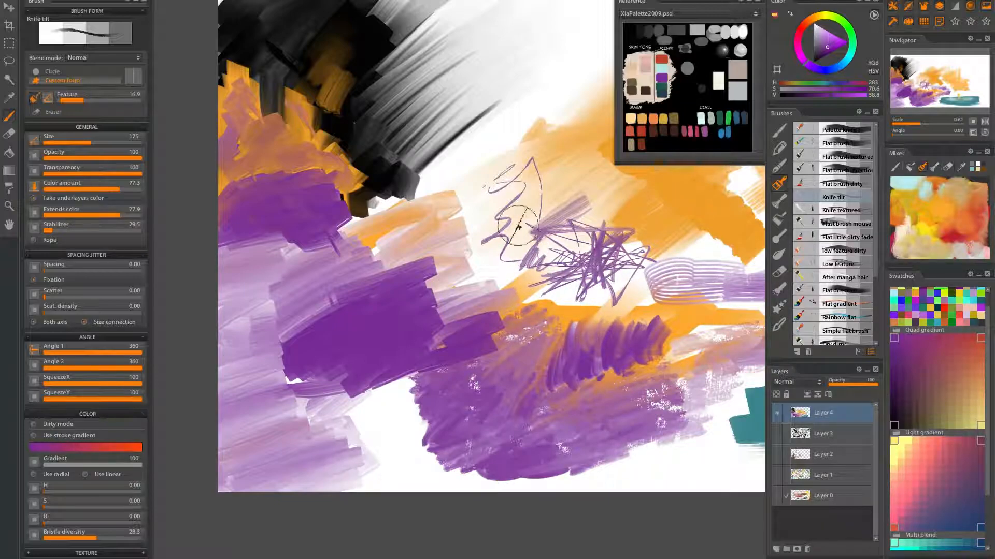
{"action": "key", "text": "ctrl+z"}
Sweep broad purple strokes from the solid purple block toward the orange patch with Knife tilt.
{"action": "mouse_move", "coordinate": [536, 167]}
{"action": "left_mouse_down"}
{"action": "mouse_move", "coordinate": [517, 173]}
{"action": "mouse_move", "coordinate": [524, 196]}
{"action": "mouse_move", "coordinate": [493, 225]}
{"action": "mouse_move", "coordinate": [510, 254]}
{"action": "mouse_move", "coordinate": [524, 271]}
{"action": "mouse_move", "coordinate": [582, 169]}
{"action": "mouse_move", "coordinate": [566, 227]}
{"action": "mouse_move", "coordinate": [588, 251]}
{"action": "mouse_move", "coordinate": [524, 242]}
{"action": "mouse_move", "coordinate": [550, 220]}
{"action": "mouse_move", "coordinate": [512, 199]}
{"action": "mouse_move", "coordinate": [533, 200]}
{"action": "mouse_move", "coordinate": [542, 232]}
{"action": "mouse_move", "coordinate": [534, 279]}
{"action": "mouse_move", "coordinate": [560, 284]}
{"action": "mouse_move", "coordinate": [559, 262]}
{"action": "mouse_move", "coordinate": [534, 247]}
{"action": "mouse_move", "coordinate": [456, 239]}
{"action": "mouse_move", "coordinate": [527, 244]}
{"action": "mouse_move", "coordinate": [548, 282]}
{"action": "mouse_move", "coordinate": [492, 294]}
{"action": "mouse_move", "coordinate": [464, 282]}
{"action": "mouse_move", "coordinate": [473, 240]}
{"action": "mouse_move", "coordinate": [533, 216]}
{"action": "mouse_move", "coordinate": [413, 228]}
{"action": "mouse_move", "coordinate": [435, 248]}
{"action": "mouse_move", "coordinate": [484, 262]}
{"action": "mouse_move", "coordinate": [493, 289]}
{"action": "mouse_move", "coordinate": [425, 325]}
{"action": "mouse_move", "coordinate": [659, 278]}
{"action": "mouse_move", "coordinate": [664, 232]}
{"action": "mouse_move", "coordinate": [635, 201]}
{"action": "mouse_move", "coordinate": [569, 201]}
{"action": "left_mouse_up"}
{"action": "left_click_drag", "start_coordinate": [515, 275], "coordinate": [323, 316]}
{"action": "mouse_move", "coordinate": [435, 266]}
{"action": "left_mouse_down"}
{"action": "mouse_move", "coordinate": [543, 282]}
{"action": "mouse_move", "coordinate": [427, 301]}
{"action": "mouse_move", "coordinate": [518, 292]}
{"action": "mouse_move", "coordinate": [454, 323]}
{"action": "left_mouse_up"}
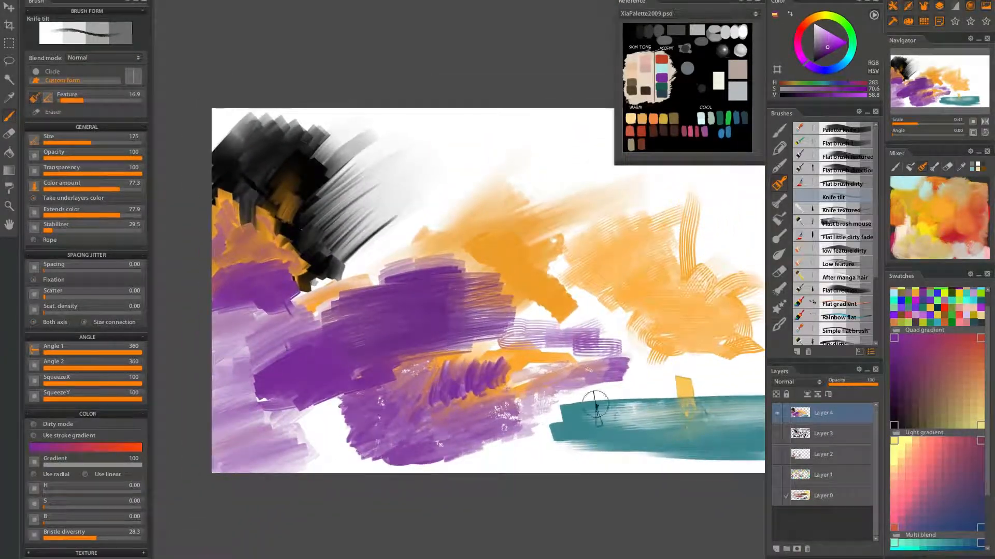
Sample teal from the teal band and blend it into the centre and lower edge of the purple area with Knife tilt.
{"action": "left_click", "coordinate": [564, 428], "text": "alt"}
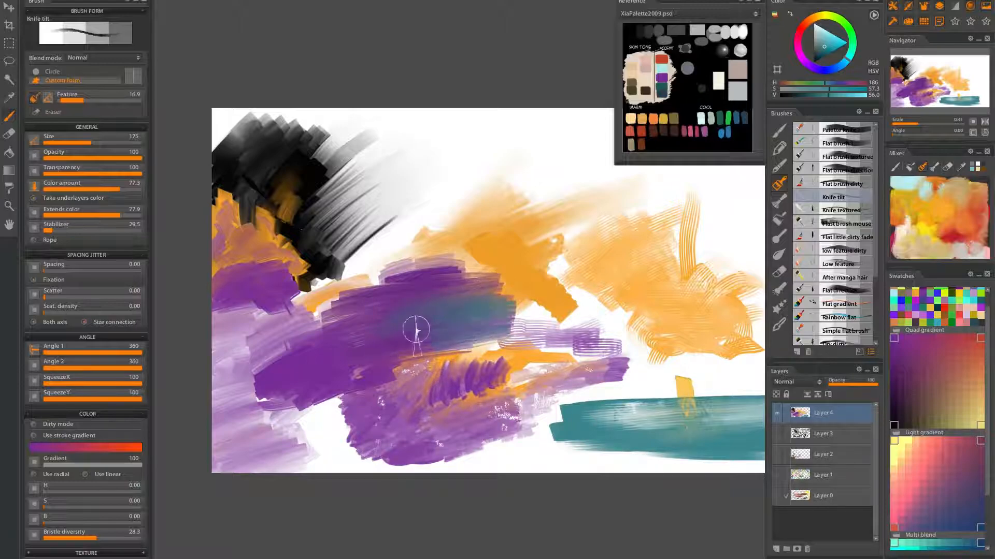
{"action": "left_click_drag", "start_coordinate": [370, 335], "coordinate": [433, 337]}
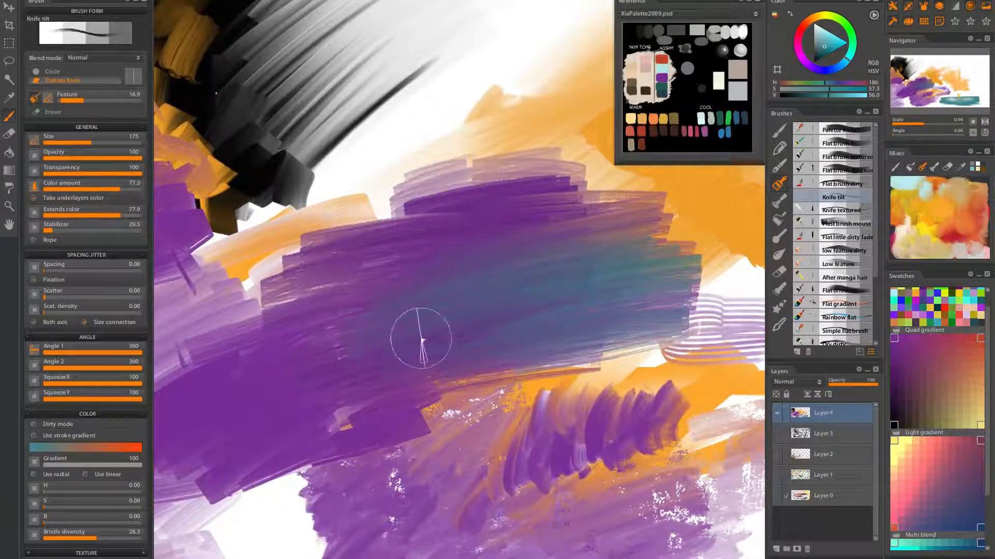
{"action": "mouse_move", "coordinate": [343, 428]}
{"action": "left_mouse_down"}
{"action": "mouse_move", "coordinate": [480, 393]}
{"action": "mouse_move", "coordinate": [350, 424]}
{"action": "mouse_move", "coordinate": [433, 408]}
{"action": "left_mouse_up"}
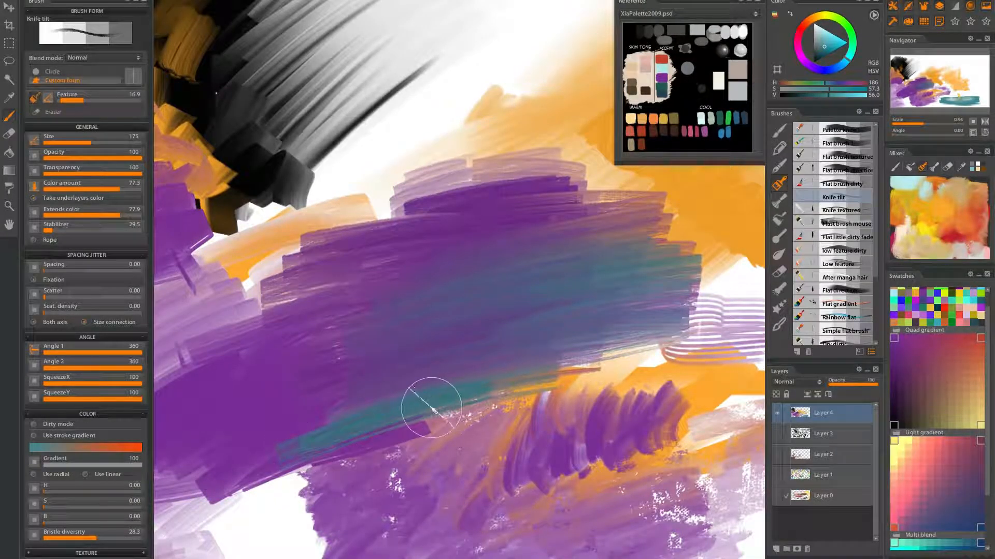
{"action": "left_click_drag", "start_coordinate": [558, 365], "coordinate": [613, 353]}
Paint teal along the purple area's upper edge and blend it down into the purple with Knife tilt.
{"action": "left_click_drag", "start_coordinate": [647, 299], "coordinate": [590, 399]}
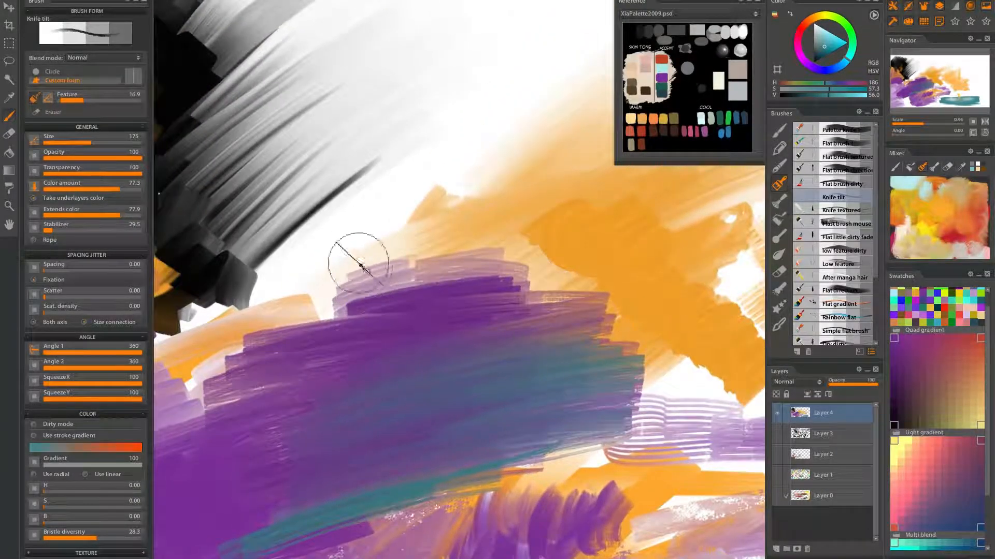
{"action": "left_click_drag", "start_coordinate": [328, 284], "coordinate": [392, 260]}
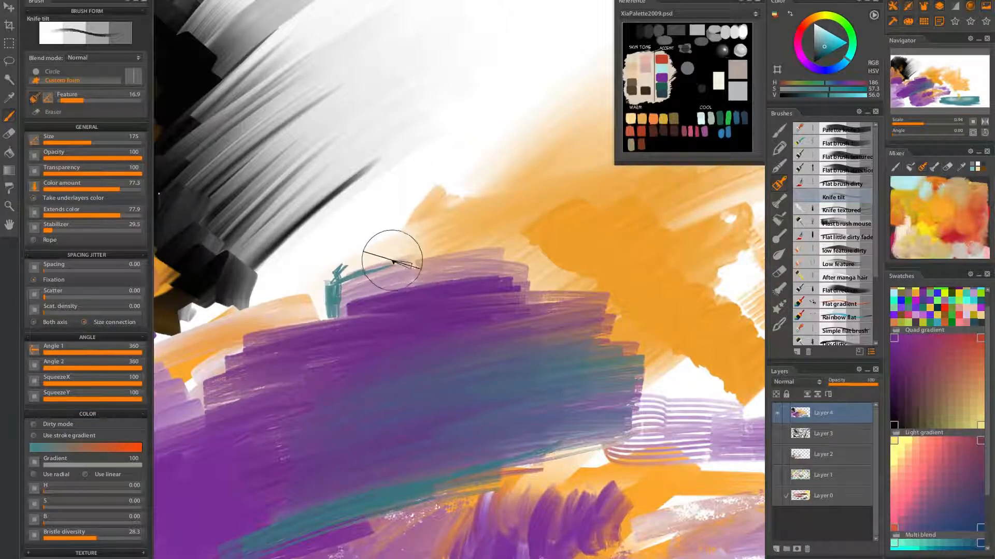
{"action": "mouse_move", "coordinate": [321, 288]}
{"action": "left_mouse_down"}
{"action": "mouse_move", "coordinate": [322, 269]}
{"action": "mouse_move", "coordinate": [327, 286]}
{"action": "mouse_move", "coordinate": [313, 307]}
{"action": "mouse_move", "coordinate": [236, 340]}
{"action": "left_mouse_up"}
{"action": "left_click_drag", "start_coordinate": [207, 399], "coordinate": [397, 324]}
{"action": "mouse_move", "coordinate": [402, 273]}
{"action": "left_mouse_down"}
{"action": "mouse_move", "coordinate": [384, 328]}
{"action": "mouse_move", "coordinate": [358, 351]}
{"action": "mouse_move", "coordinate": [418, 362]}
{"action": "mouse_move", "coordinate": [469, 388]}
{"action": "mouse_move", "coordinate": [492, 414]}
{"action": "left_mouse_up"}
{"action": "mouse_move", "coordinate": [528, 359]}
{"action": "left_mouse_down"}
{"action": "mouse_move", "coordinate": [414, 399]}
{"action": "mouse_move", "coordinate": [327, 327]}
{"action": "mouse_move", "coordinate": [350, 362]}
{"action": "mouse_move", "coordinate": [316, 305]}
{"action": "mouse_move", "coordinate": [329, 349]}
{"action": "left_mouse_up"}
{"action": "mouse_move", "coordinate": [470, 314]}
{"action": "left_mouse_down"}
{"action": "mouse_move", "coordinate": [300, 321]}
{"action": "mouse_move", "coordinate": [353, 293]}
{"action": "mouse_move", "coordinate": [335, 315]}
{"action": "left_mouse_up"}
{"action": "mouse_move", "coordinate": [419, 403]}
{"action": "left_mouse_down"}
{"action": "mouse_move", "coordinate": [661, 415]}
{"action": "mouse_move", "coordinate": [566, 404]}
{"action": "left_mouse_up"}
{"action": "scroll", "coordinate": [566, 404], "scroll_direction": "down", "scroll_amount": 5}
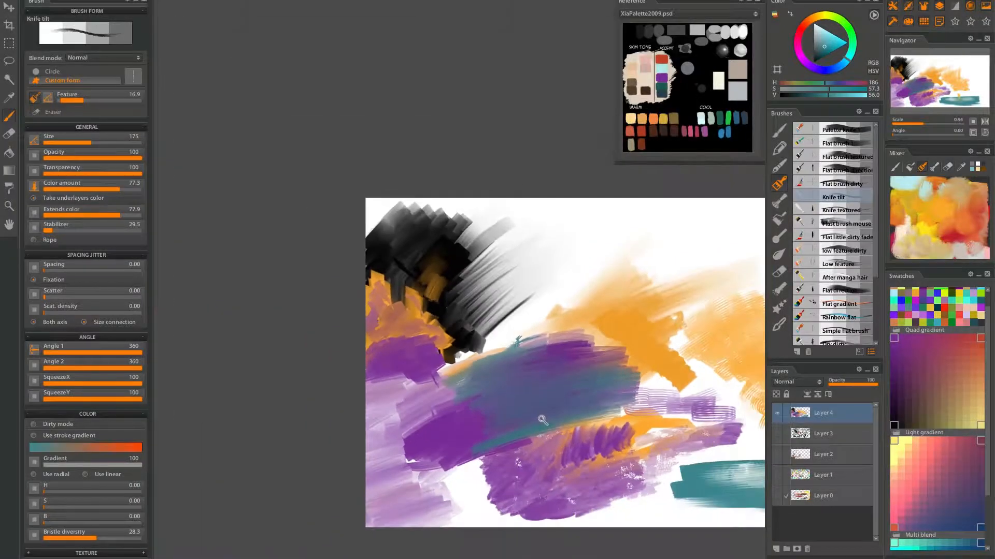
{"action": "left_click_drag", "start_coordinate": [581, 236], "coordinate": [617, 252]}
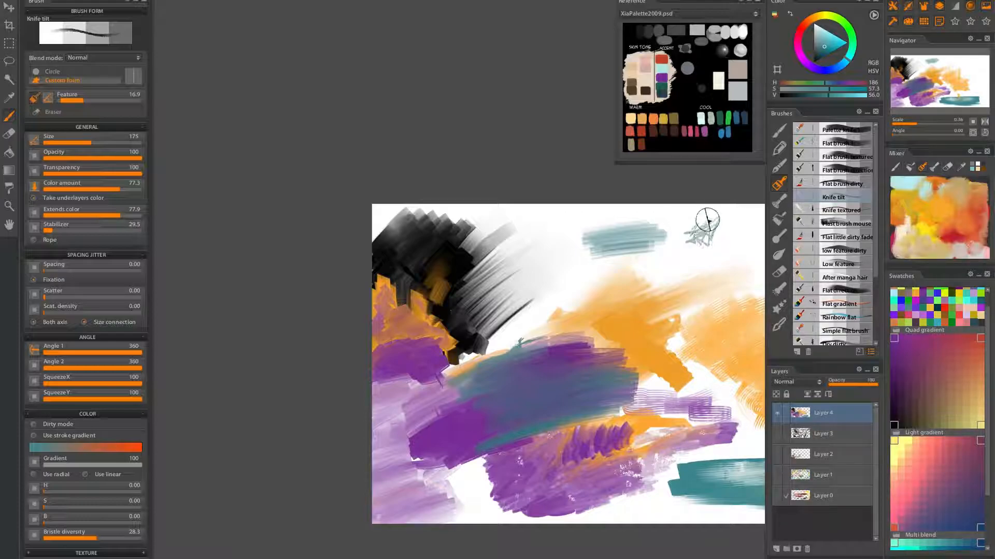
{"action": "key", "text": "ctrl+z"}
{"action": "key", "text": "ctrl+z"}
Switch to Knife textured and paint teal strokes over the solid purple area left of the blended teal.
{"action": "mouse_move", "coordinate": [567, 375]}
{"action": "left_mouse_down"}
{"action": "mouse_move", "coordinate": [527, 207]}
{"action": "mouse_move", "coordinate": [463, 264]}
{"action": "left_mouse_up"}
{"action": "left_click", "coordinate": [839, 210]}
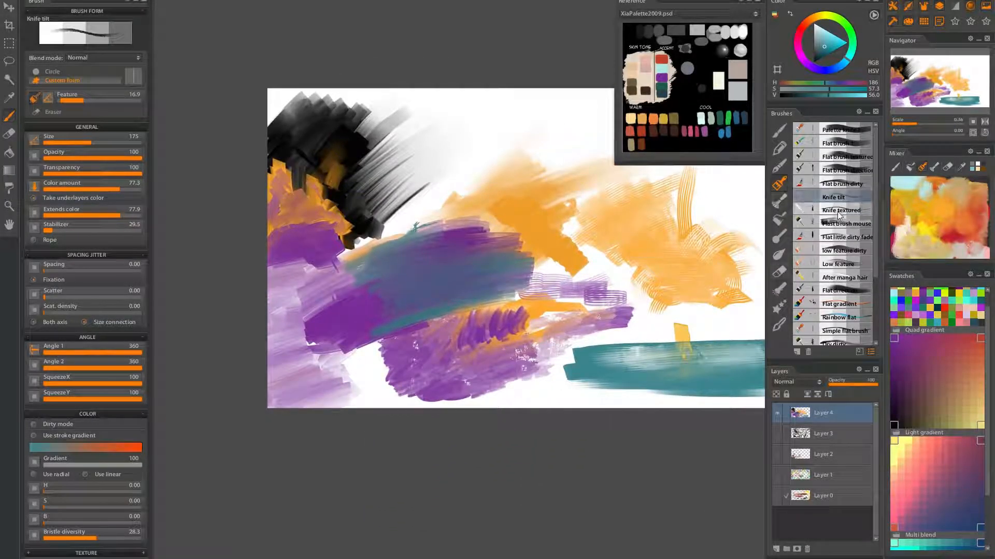
{"action": "scroll", "coordinate": [876, 223], "scroll_direction": "down", "scroll_amount": 3}
{"action": "scroll", "coordinate": [877, 228], "scroll_direction": "down", "scroll_amount": 2}
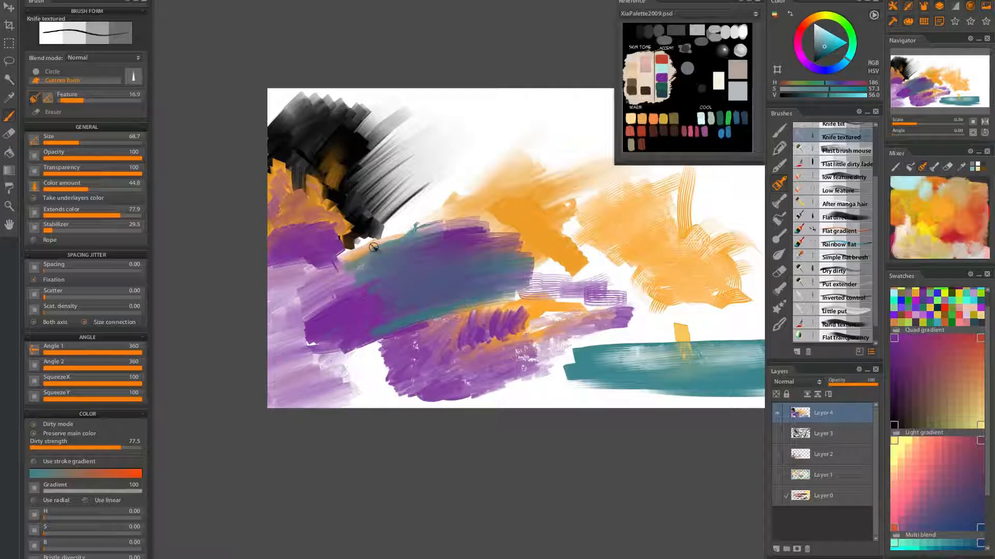
{"action": "mouse_move", "coordinate": [334, 326]}
{"action": "left_mouse_down"}
{"action": "mouse_move", "coordinate": [362, 331]}
{"action": "mouse_move", "coordinate": [399, 317]}
{"action": "left_mouse_up"}
{"action": "left_click_drag", "start_coordinate": [365, 286], "coordinate": [333, 333]}
{"action": "left_click_drag", "start_coordinate": [376, 266], "coordinate": [361, 295]}
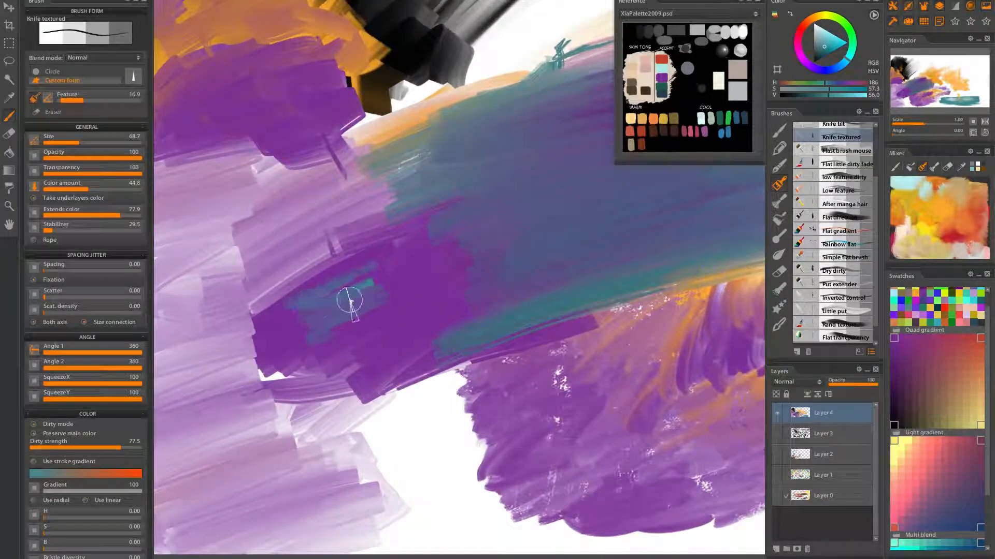
{"action": "mouse_move", "coordinate": [337, 331]}
{"action": "left_mouse_down"}
{"action": "mouse_move", "coordinate": [410, 322]}
{"action": "mouse_move", "coordinate": [356, 286]}
{"action": "left_mouse_up"}
Scribble teal zigzags across the purple area and down the white gap below it with Knife textured.
{"action": "mouse_move", "coordinate": [424, 273]}
{"action": "left_mouse_down"}
{"action": "mouse_move", "coordinate": [406, 324]}
{"action": "mouse_move", "coordinate": [429, 444]}
{"action": "mouse_move", "coordinate": [456, 504]}
{"action": "left_mouse_up"}
{"action": "left_click_drag", "start_coordinate": [397, 394], "coordinate": [447, 442]}
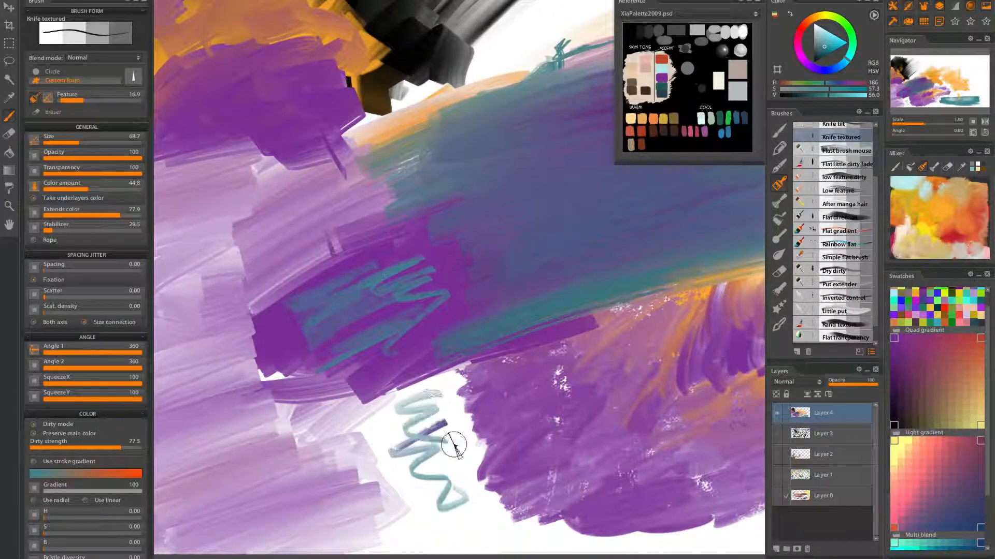
{"action": "left_click_drag", "start_coordinate": [465, 498], "coordinate": [467, 524]}
{"action": "mouse_move", "coordinate": [479, 507]}
{"action": "left_mouse_down"}
{"action": "mouse_move", "coordinate": [438, 413]}
{"action": "mouse_move", "coordinate": [437, 457]}
{"action": "mouse_move", "coordinate": [395, 391]}
{"action": "mouse_move", "coordinate": [412, 289]}
{"action": "left_mouse_up"}
Fill the white gap between the purple patches with broad curved teal strokes using Knife textured.
{"action": "left_click_drag", "start_coordinate": [418, 185], "coordinate": [397, 233]}
{"action": "mouse_move", "coordinate": [409, 189]}
{"action": "left_mouse_down", "text": "ctrl"}
{"action": "mouse_move", "coordinate": [458, 202]}
{"action": "mouse_move", "coordinate": [417, 233]}
{"action": "left_mouse_up", "text": "ctrl"}
{"action": "mouse_move", "coordinate": [433, 358]}
{"action": "left_mouse_down", "text": "ctrl"}
{"action": "mouse_move", "coordinate": [480, 366]}
{"action": "mouse_move", "coordinate": [397, 364]}
{"action": "mouse_move", "coordinate": [422, 484]}
{"action": "left_mouse_up", "text": "ctrl"}
{"action": "left_click_drag", "start_coordinate": [381, 350], "coordinate": [421, 483]}
{"action": "left_click_drag", "start_coordinate": [369, 359], "coordinate": [419, 481]}
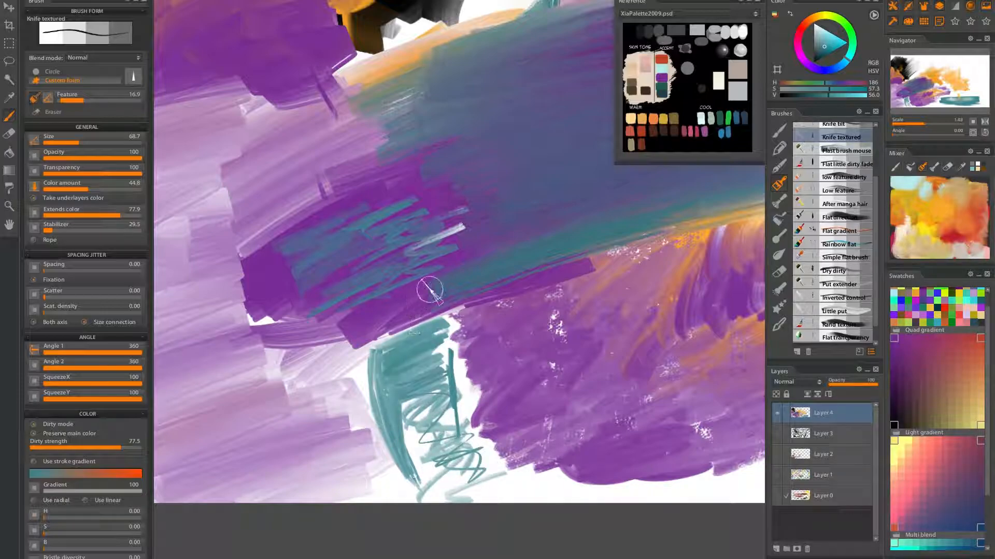
Undo the last zigzag, then cover the white gap with broad teal strokes using Knife textured at size 312.
{"action": "key", "text": "ctrl+z"}
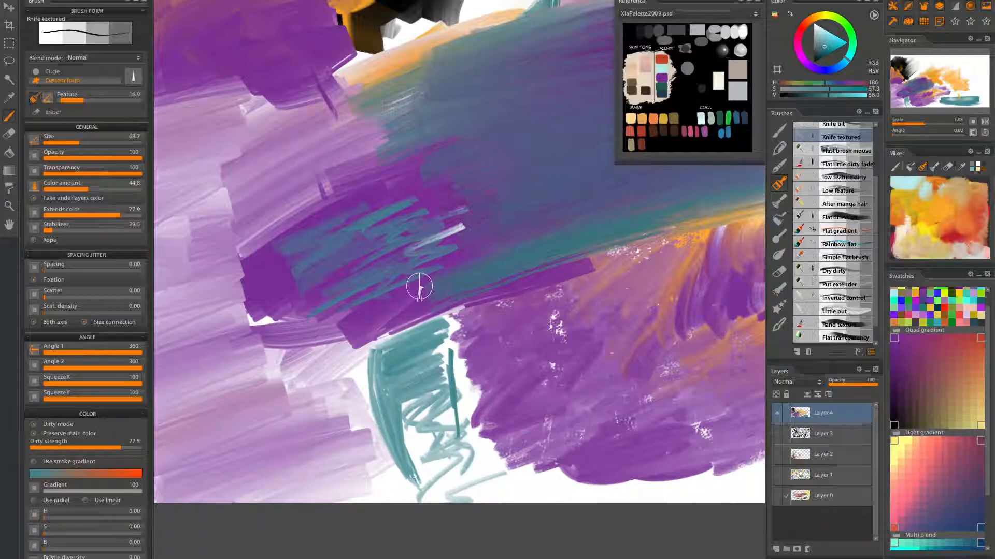
{"action": "left_click_drag", "start_coordinate": [79, 141], "coordinate": [101, 141]}
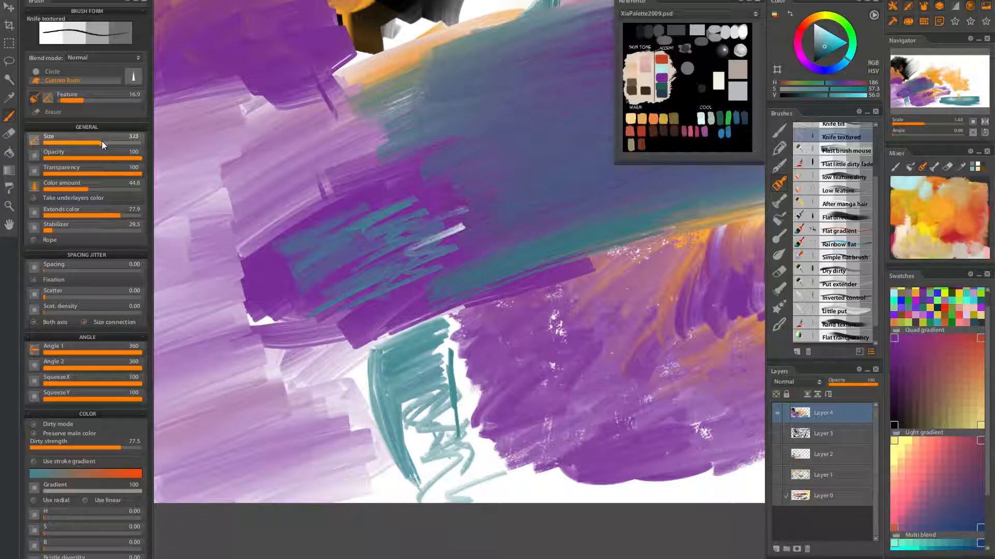
{"action": "mouse_move", "coordinate": [459, 282]}
{"action": "left_mouse_down"}
{"action": "mouse_move", "coordinate": [411, 316]}
{"action": "mouse_move", "coordinate": [438, 396]}
{"action": "mouse_move", "coordinate": [466, 427]}
{"action": "mouse_move", "coordinate": [516, 445]}
{"action": "mouse_move", "coordinate": [497, 461]}
{"action": "mouse_move", "coordinate": [415, 450]}
{"action": "mouse_move", "coordinate": [339, 388]}
{"action": "mouse_move", "coordinate": [244, 382]}
{"action": "mouse_move", "coordinate": [308, 334]}
{"action": "mouse_move", "coordinate": [332, 404]}
{"action": "mouse_move", "coordinate": [389, 467]}
{"action": "mouse_move", "coordinate": [575, 435]}
{"action": "left_mouse_up"}
{"action": "scroll", "coordinate": [491, 304], "scroll_direction": "down", "scroll_amount": 4}
{"action": "scroll", "coordinate": [491, 305], "scroll_direction": "up", "scroll_amount": 2}
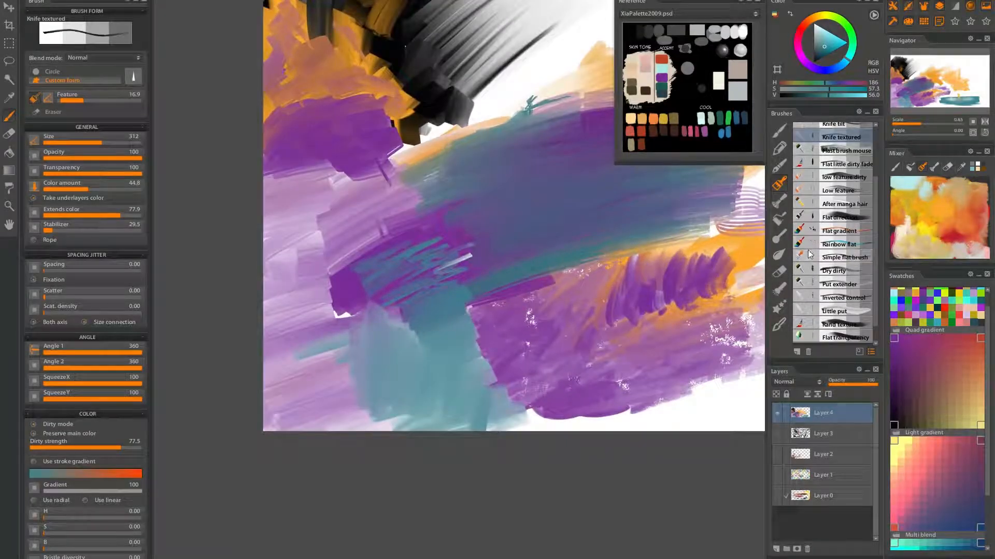
Switch to Flast brush mouse 1 and paint pale blue-grey strokes along the lower edge of the purple patch.
{"action": "left_click_drag", "start_coordinate": [875, 186], "coordinate": [879, 146]}
{"action": "mouse_move", "coordinate": [560, 247]}
{"action": "left_mouse_down"}
{"action": "mouse_move", "coordinate": [465, 315]}
{"action": "mouse_move", "coordinate": [465, 398]}
{"action": "left_mouse_up"}
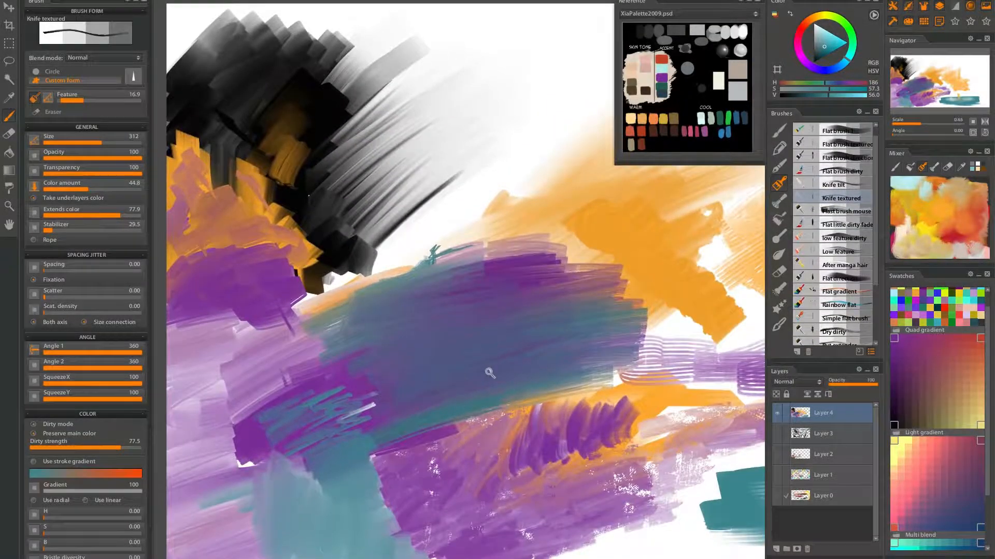
{"action": "scroll", "coordinate": [464, 398], "scroll_direction": "down", "scroll_amount": 3}
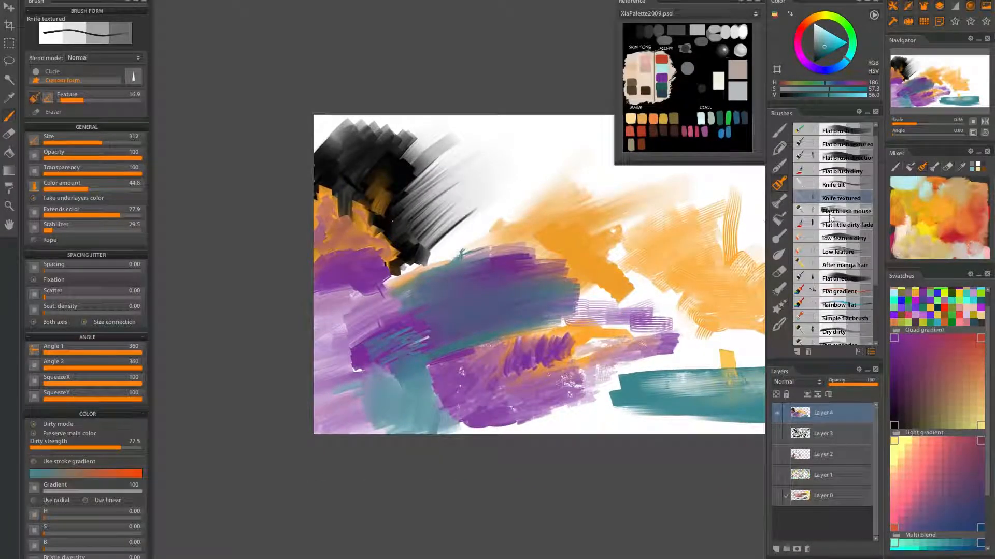
{"action": "left_click", "coordinate": [838, 213]}
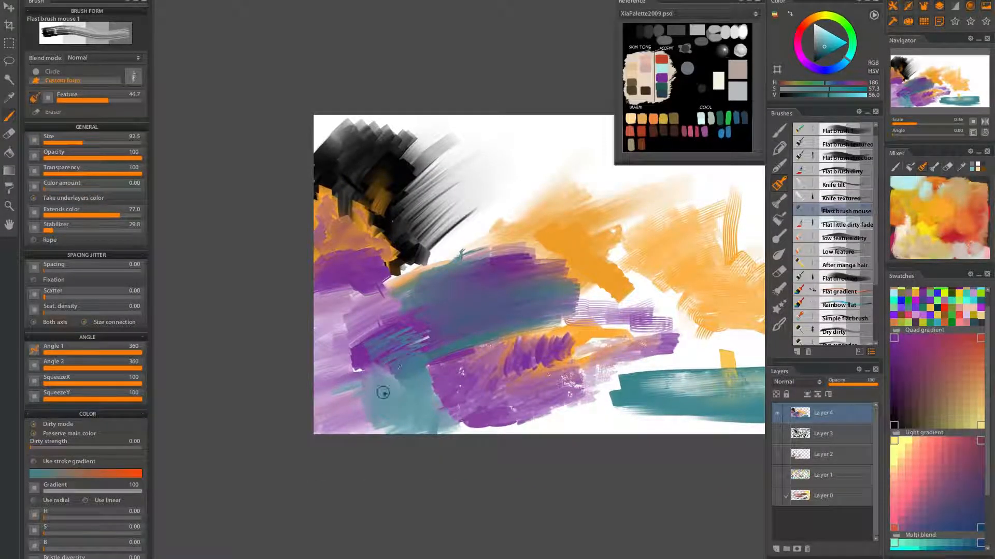
{"action": "scroll", "coordinate": [491, 433], "scroll_direction": "up", "scroll_amount": 2}
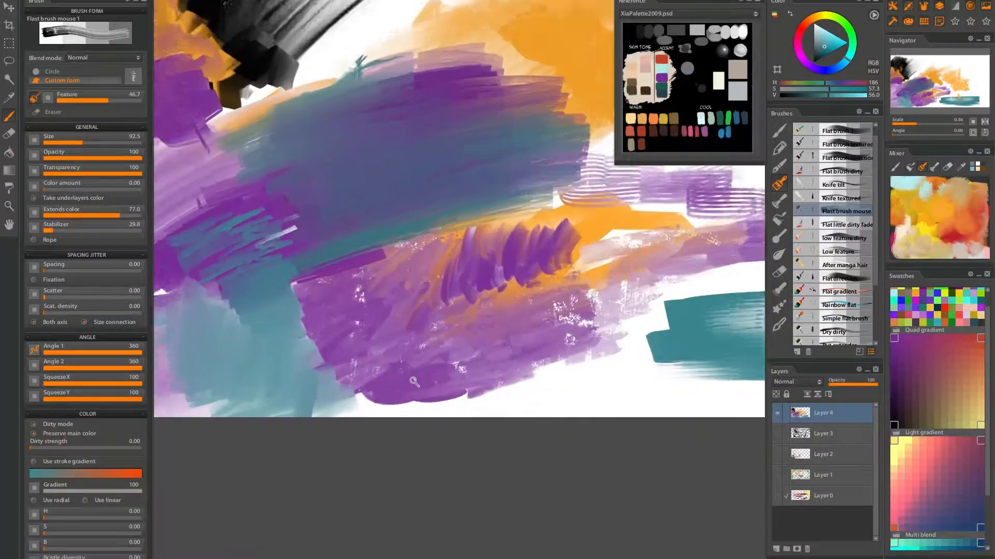
{"action": "scroll", "coordinate": [351, 400], "scroll_direction": "up", "scroll_amount": 2}
{"action": "mouse_move", "coordinate": [359, 396]}
{"action": "left_mouse_down"}
{"action": "mouse_move", "coordinate": [320, 425]}
{"action": "mouse_move", "coordinate": [417, 407]}
{"action": "mouse_move", "coordinate": [342, 433]}
{"action": "mouse_move", "coordinate": [310, 428]}
{"action": "mouse_move", "coordinate": [300, 412]}
{"action": "mouse_move", "coordinate": [448, 413]}
{"action": "mouse_move", "coordinate": [407, 451]}
{"action": "left_mouse_up"}
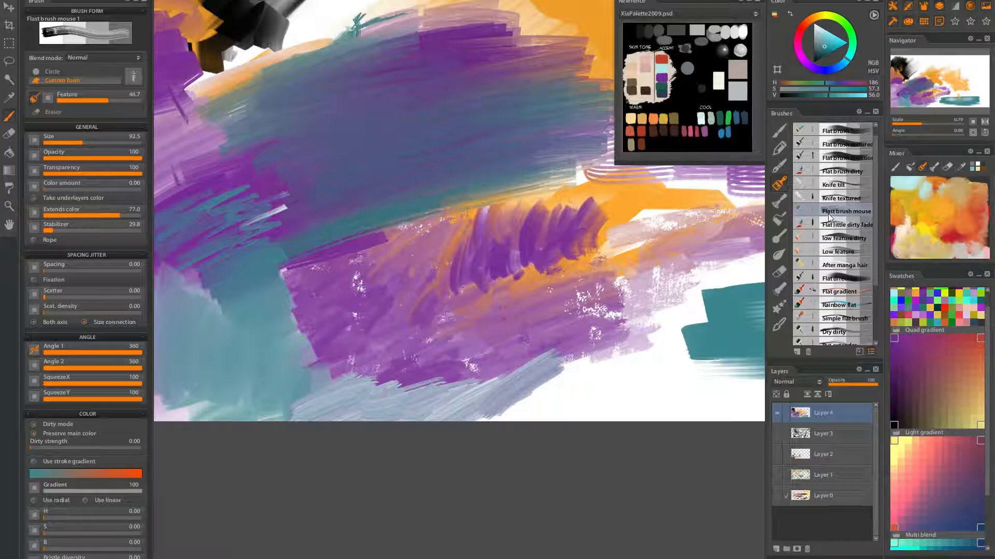
Smear blue-grey over the border between the teal area and the orange-purple patch with Flast brush mouse 1.
{"action": "mouse_move", "coordinate": [567, 365]}
{"action": "left_mouse_down"}
{"action": "mouse_move", "coordinate": [522, 400]}
{"action": "mouse_move", "coordinate": [626, 362]}
{"action": "mouse_move", "coordinate": [473, 389]}
{"action": "mouse_move", "coordinate": [531, 358]}
{"action": "mouse_move", "coordinate": [368, 380]}
{"action": "mouse_move", "coordinate": [395, 344]}
{"action": "mouse_move", "coordinate": [361, 327]}
{"action": "mouse_move", "coordinate": [316, 313]}
{"action": "mouse_move", "coordinate": [264, 339]}
{"action": "mouse_move", "coordinate": [380, 246]}
{"action": "left_mouse_up"}
{"action": "scroll", "coordinate": [392, 213], "scroll_direction": "down", "scroll_amount": 3}
{"action": "mouse_move", "coordinate": [355, 204]}
{"action": "left_mouse_down"}
{"action": "mouse_move", "coordinate": [429, 210]}
{"action": "mouse_move", "coordinate": [352, 192]}
{"action": "mouse_move", "coordinate": [337, 133]}
{"action": "mouse_move", "coordinate": [433, 173]}
{"action": "mouse_move", "coordinate": [444, 162]}
{"action": "mouse_move", "coordinate": [455, 193]}
{"action": "mouse_move", "coordinate": [402, 158]}
{"action": "mouse_move", "coordinate": [464, 181]}
{"action": "mouse_move", "coordinate": [497, 165]}
{"action": "mouse_move", "coordinate": [400, 166]}
{"action": "mouse_move", "coordinate": [389, 233]}
{"action": "mouse_move", "coordinate": [506, 262]}
{"action": "mouse_move", "coordinate": [394, 280]}
{"action": "left_mouse_up"}
{"action": "mouse_move", "coordinate": [282, 306]}
{"action": "left_mouse_down"}
{"action": "mouse_move", "coordinate": [282, 333]}
{"action": "mouse_move", "coordinate": [402, 380]}
{"action": "mouse_move", "coordinate": [348, 398]}
{"action": "mouse_move", "coordinate": [283, 305]}
{"action": "left_mouse_up"}
{"action": "left_click_drag", "start_coordinate": [490, 339], "coordinate": [461, 325]}
{"action": "mouse_move", "coordinate": [403, 279]}
{"action": "left_mouse_down"}
{"action": "mouse_move", "coordinate": [411, 305]}
{"action": "mouse_move", "coordinate": [590, 383]}
{"action": "mouse_move", "coordinate": [577, 349]}
{"action": "mouse_move", "coordinate": [377, 256]}
{"action": "mouse_move", "coordinate": [684, 364]}
{"action": "mouse_move", "coordinate": [410, 343]}
{"action": "mouse_move", "coordinate": [665, 359]}
{"action": "mouse_move", "coordinate": [429, 335]}
{"action": "mouse_move", "coordinate": [434, 304]}
{"action": "mouse_move", "coordinate": [396, 263]}
{"action": "mouse_move", "coordinate": [329, 275]}
{"action": "mouse_move", "coordinate": [336, 235]}
{"action": "mouse_move", "coordinate": [461, 292]}
{"action": "mouse_move", "coordinate": [499, 344]}
{"action": "mouse_move", "coordinate": [574, 401]}
{"action": "mouse_move", "coordinate": [533, 430]}
{"action": "mouse_move", "coordinate": [279, 452]}
{"action": "mouse_move", "coordinate": [421, 356]}
{"action": "left_mouse_up"}
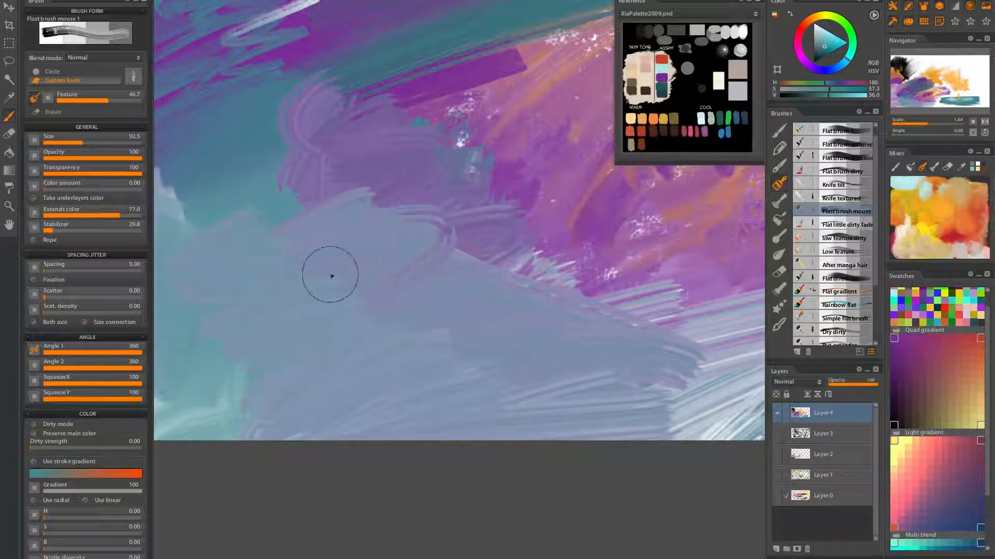
Pull long teal strokes downward across the blue-grey area with Flast brush mouse 1.
{"action": "mouse_move", "coordinate": [325, 211]}
{"action": "left_mouse_down"}
{"action": "mouse_move", "coordinate": [315, 251]}
{"action": "mouse_move", "coordinate": [391, 342]}
{"action": "mouse_move", "coordinate": [570, 437]}
{"action": "left_mouse_up"}
{"action": "left_click_drag", "start_coordinate": [266, 235], "coordinate": [578, 468]}
{"action": "left_click_drag", "start_coordinate": [291, 219], "coordinate": [504, 454]}
{"action": "left_click_drag", "start_coordinate": [223, 218], "coordinate": [479, 557]}
{"action": "left_click_drag", "start_coordinate": [259, 303], "coordinate": [357, 493]}
{"action": "left_click_drag", "start_coordinate": [252, 286], "coordinate": [208, 409]}
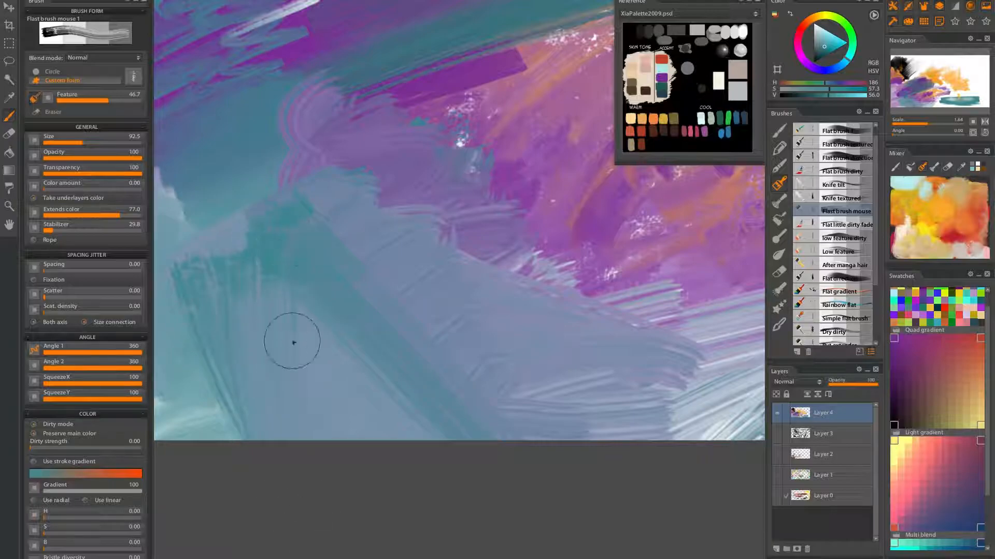
Blend the teal strokes into the surrounding blue-grey area with Flast brush mouse 1.
{"action": "left_click_drag", "start_coordinate": [357, 311], "coordinate": [441, 557]}
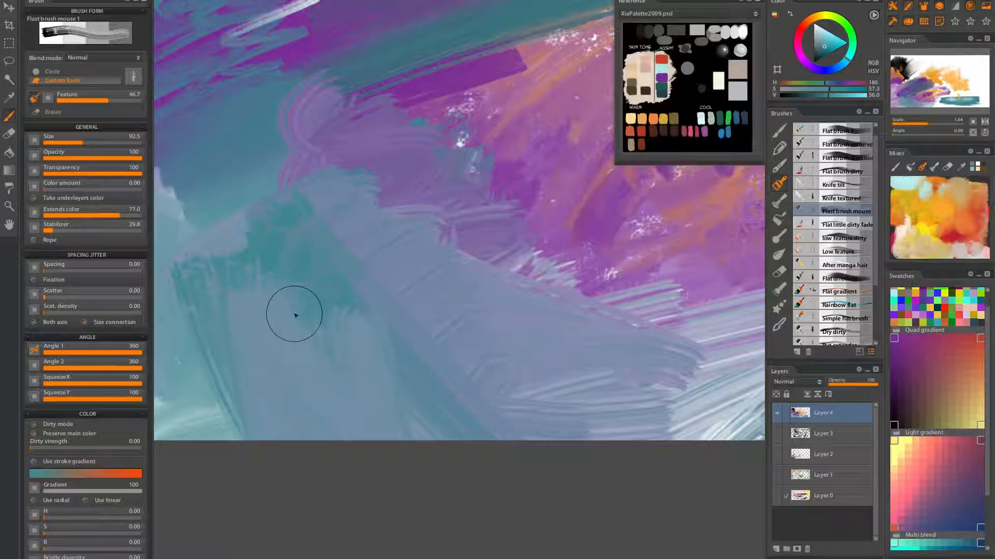
{"action": "left_click_drag", "start_coordinate": [301, 357], "coordinate": [306, 381]}
{"action": "left_click_drag", "start_coordinate": [317, 340], "coordinate": [367, 504]}
{"action": "left_click_drag", "start_coordinate": [360, 315], "coordinate": [420, 481]}
{"action": "left_click_drag", "start_coordinate": [355, 370], "coordinate": [327, 425]}
{"action": "mouse_move", "coordinate": [281, 376]}
{"action": "left_mouse_down"}
{"action": "mouse_move", "coordinate": [271, 299]}
{"action": "mouse_move", "coordinate": [248, 293]}
{"action": "mouse_move", "coordinate": [278, 287]}
{"action": "left_mouse_up"}
{"action": "mouse_move", "coordinate": [452, 344]}
{"action": "left_mouse_down"}
{"action": "mouse_move", "coordinate": [386, 378]}
{"action": "mouse_move", "coordinate": [424, 331]}
{"action": "left_mouse_up"}
Switch to Flat little dirty fade and blend the teal scribbles into the solid purple area.
{"action": "left_click", "coordinate": [835, 225]}
{"action": "mouse_move", "coordinate": [625, 280]}
{"action": "left_mouse_down"}
{"action": "mouse_move", "coordinate": [570, 297]}
{"action": "mouse_move", "coordinate": [450, 390]}
{"action": "mouse_move", "coordinate": [544, 397]}
{"action": "mouse_move", "coordinate": [706, 342]}
{"action": "mouse_move", "coordinate": [583, 422]}
{"action": "mouse_move", "coordinate": [649, 475]}
{"action": "left_mouse_up"}
{"action": "mouse_move", "coordinate": [415, 332]}
{"action": "left_mouse_down"}
{"action": "mouse_move", "coordinate": [534, 245]}
{"action": "mouse_move", "coordinate": [442, 294]}
{"action": "left_mouse_up"}
{"action": "mouse_move", "coordinate": [527, 246]}
{"action": "left_mouse_down"}
{"action": "mouse_move", "coordinate": [498, 268]}
{"action": "mouse_move", "coordinate": [433, 273]}
{"action": "mouse_move", "coordinate": [417, 262]}
{"action": "left_mouse_up"}
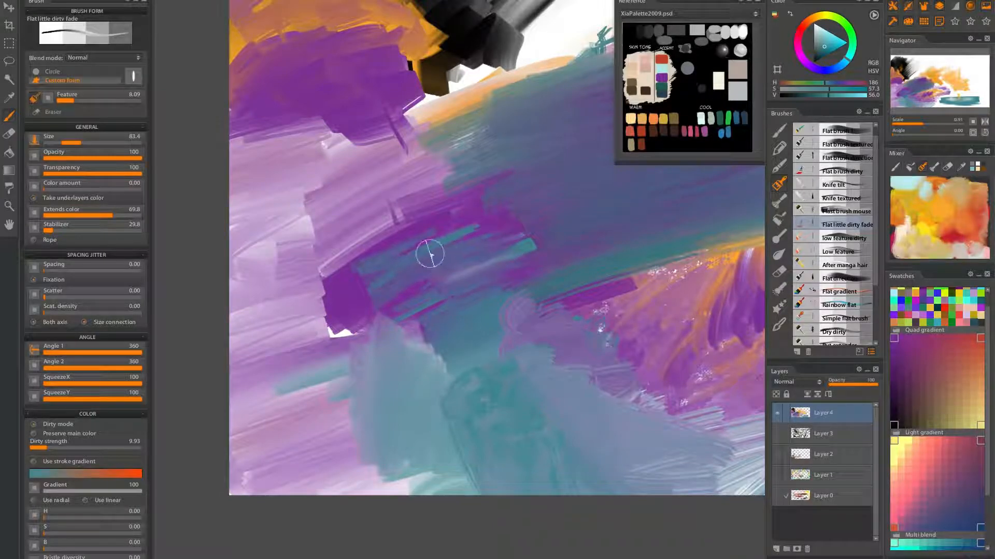
Try to paint a fading pale stroke on the blue-purple band's upper part, then undo it.
{"action": "left_click_drag", "start_coordinate": [543, 107], "coordinate": [377, 363]}
{"action": "mouse_move", "coordinate": [431, 255]}
{"action": "left_mouse_down"}
{"action": "mouse_move", "coordinate": [456, 232]}
{"action": "mouse_move", "coordinate": [414, 274]}
{"action": "mouse_move", "coordinate": [449, 240]}
{"action": "mouse_move", "coordinate": [421, 268]}
{"action": "left_mouse_up"}
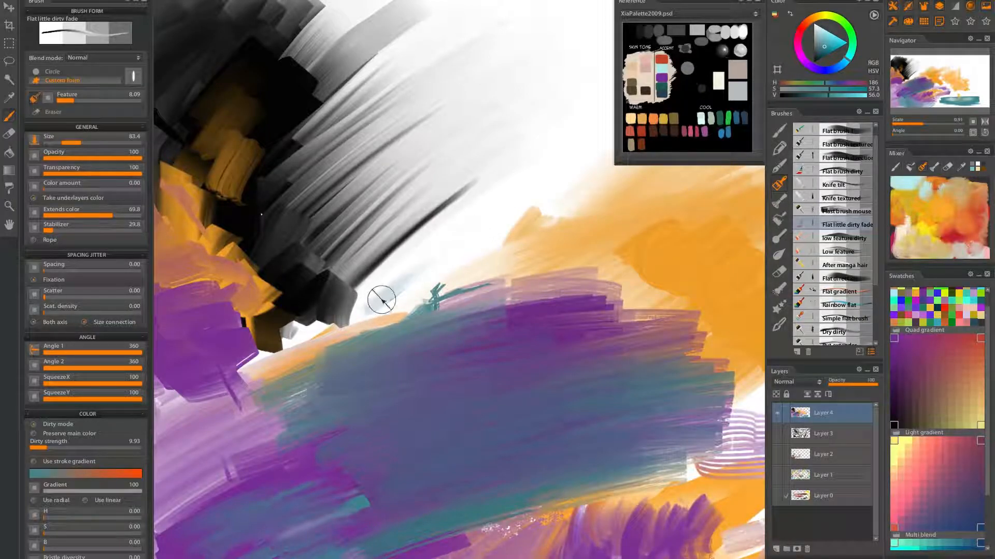
{"action": "mouse_move", "coordinate": [366, 320]}
{"action": "left_mouse_down"}
{"action": "mouse_move", "coordinate": [417, 310]}
{"action": "mouse_move", "coordinate": [426, 344]}
{"action": "mouse_move", "coordinate": [399, 404]}
{"action": "left_mouse_up"}
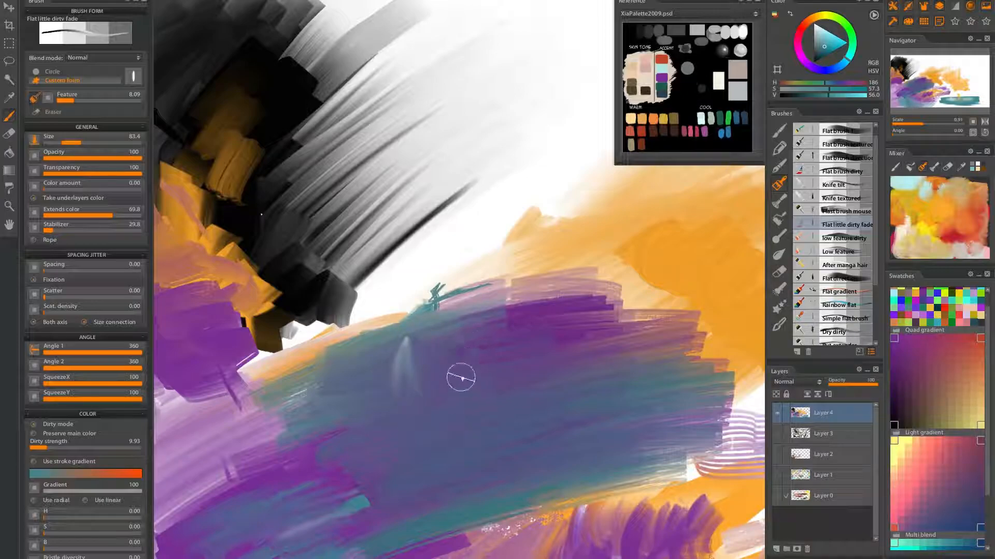
{"action": "mouse_move", "coordinate": [417, 382]}
{"action": "left_mouse_down"}
{"action": "mouse_move", "coordinate": [428, 355]}
{"action": "mouse_move", "coordinate": [414, 379]}
{"action": "left_mouse_up"}
{"action": "key", "text": "ctrl+z"}
Sample white from the canvas and paint short fading strokes over the left end of the dark purple patch.
{"action": "left_click_drag", "start_coordinate": [381, 332], "coordinate": [430, 285]}
{"action": "left_click", "coordinate": [454, 231], "text": "alt"}
{"action": "left_click_drag", "start_coordinate": [353, 469], "coordinate": [491, 272]}
{"action": "mouse_move", "coordinate": [360, 330]}
{"action": "left_mouse_down"}
{"action": "mouse_move", "coordinate": [376, 248]}
{"action": "mouse_move", "coordinate": [368, 333]}
{"action": "mouse_move", "coordinate": [385, 329]}
{"action": "mouse_move", "coordinate": [389, 276]}
{"action": "mouse_move", "coordinate": [409, 259]}
{"action": "left_mouse_up"}
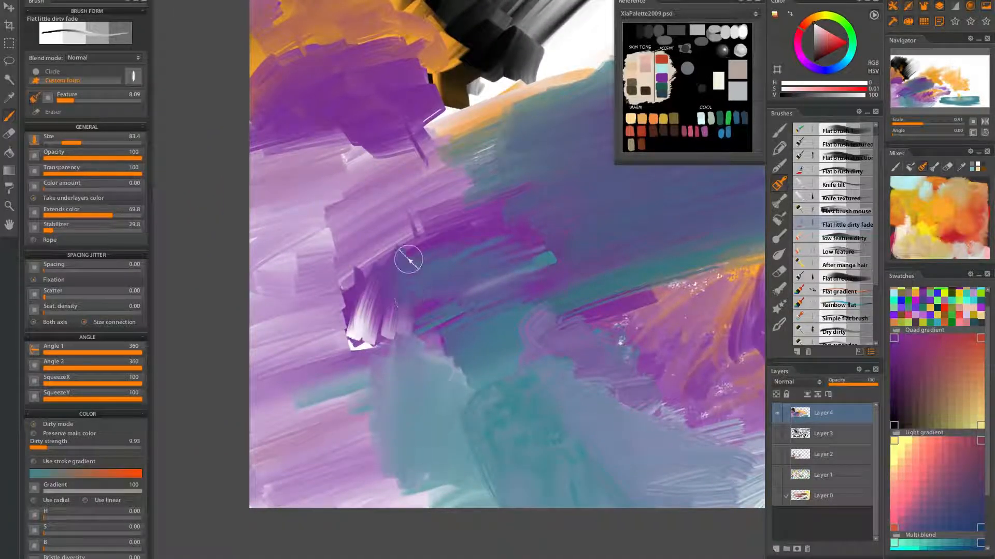
{"action": "mouse_move", "coordinate": [384, 337]}
{"action": "left_mouse_down"}
{"action": "mouse_move", "coordinate": [380, 259]}
{"action": "mouse_move", "coordinate": [387, 323]}
{"action": "mouse_move", "coordinate": [401, 317]}
{"action": "mouse_move", "coordinate": [429, 220]}
{"action": "left_mouse_up"}
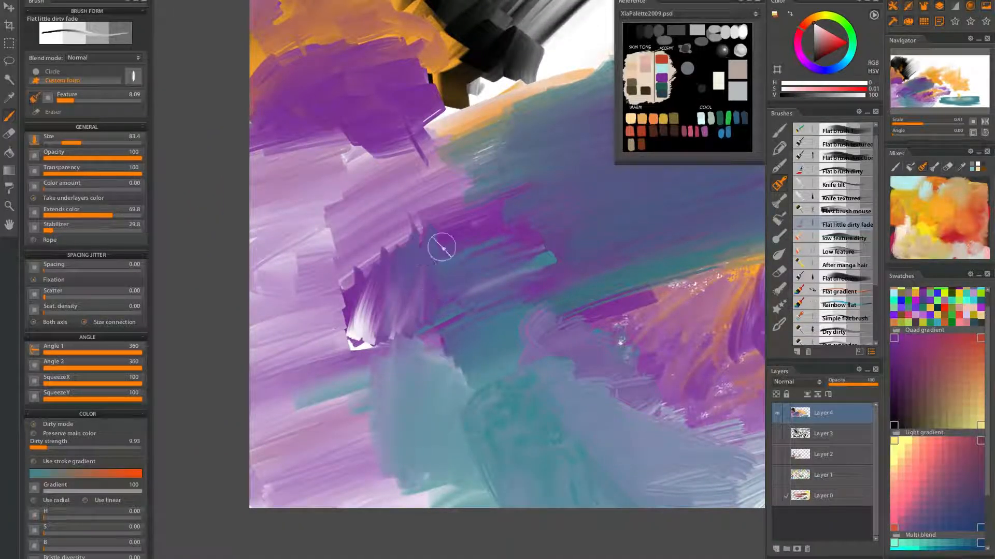
{"action": "left_click_drag", "start_coordinate": [448, 295], "coordinate": [468, 200]}
Blend the dark purple patch into the surrounding lilac and teal, smearing vertical strokes through the lilac beside it.
{"action": "mouse_move", "coordinate": [476, 288]}
{"action": "left_mouse_down"}
{"action": "mouse_move", "coordinate": [493, 222]}
{"action": "mouse_move", "coordinate": [406, 235]}
{"action": "mouse_move", "coordinate": [394, 250]}
{"action": "mouse_move", "coordinate": [444, 250]}
{"action": "mouse_move", "coordinate": [474, 211]}
{"action": "mouse_move", "coordinate": [461, 209]}
{"action": "mouse_move", "coordinate": [486, 195]}
{"action": "mouse_move", "coordinate": [406, 250]}
{"action": "mouse_move", "coordinate": [341, 313]}
{"action": "mouse_move", "coordinate": [347, 339]}
{"action": "mouse_move", "coordinate": [400, 329]}
{"action": "left_mouse_up"}
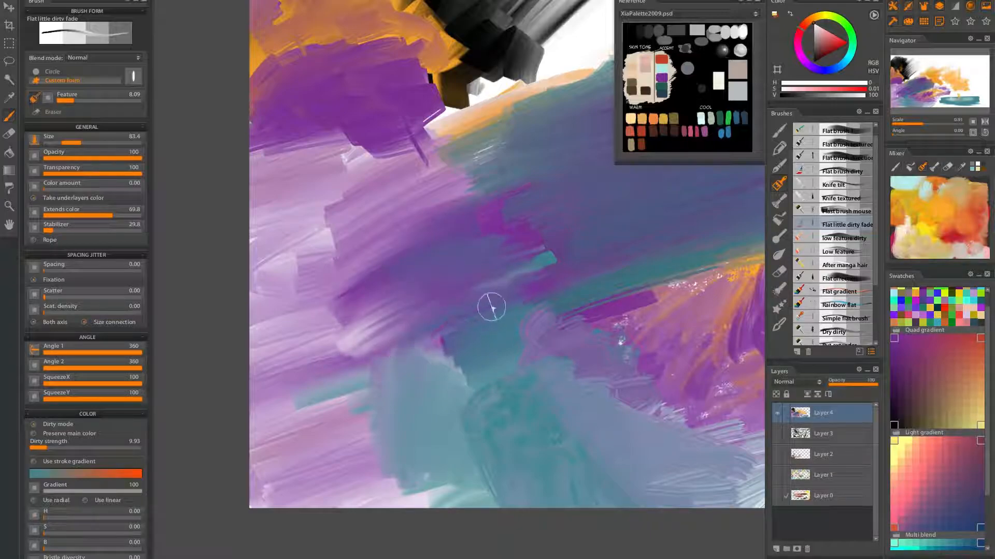
{"action": "mouse_move", "coordinate": [433, 346]}
{"action": "left_mouse_down"}
{"action": "mouse_move", "coordinate": [466, 352]}
{"action": "mouse_move", "coordinate": [436, 398]}
{"action": "left_mouse_up"}
{"action": "left_click_drag", "start_coordinate": [326, 276], "coordinate": [340, 404]}
{"action": "mouse_move", "coordinate": [326, 293]}
{"action": "left_mouse_down"}
{"action": "mouse_move", "coordinate": [311, 381]}
{"action": "mouse_move", "coordinate": [418, 367]}
{"action": "mouse_move", "coordinate": [260, 458]}
{"action": "left_mouse_up"}
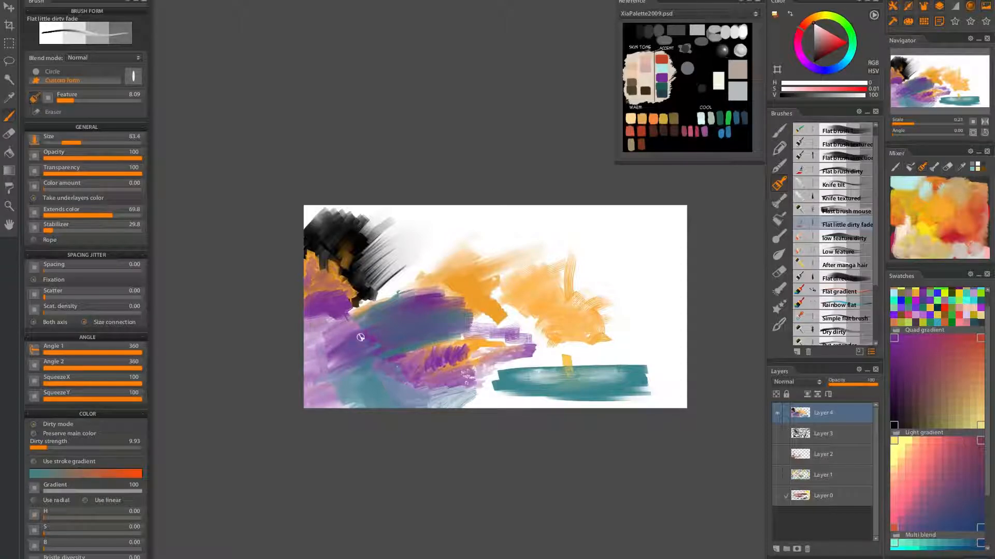
{"action": "left_click_drag", "start_coordinate": [436, 309], "coordinate": [463, 279]}
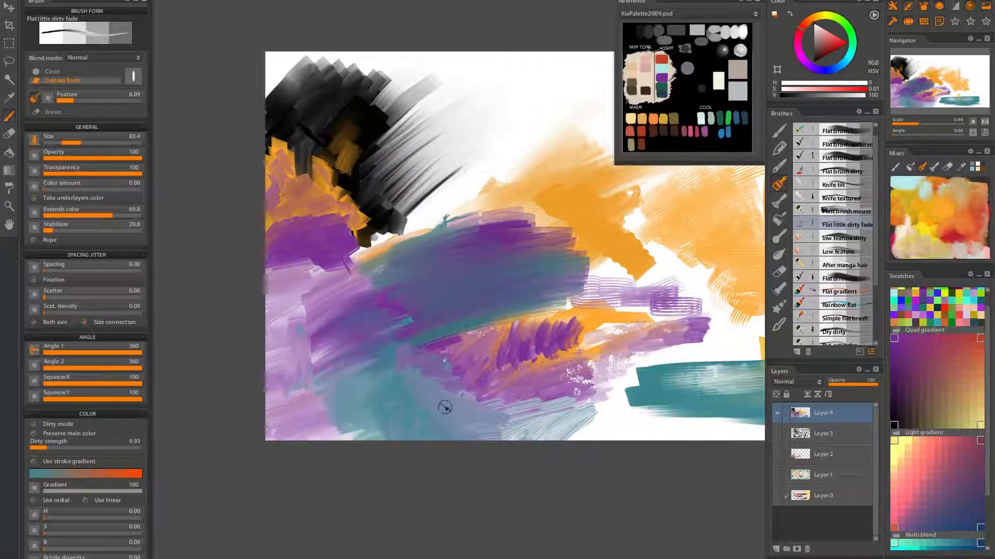
{"action": "left_click_drag", "start_coordinate": [357, 384], "coordinate": [410, 364]}
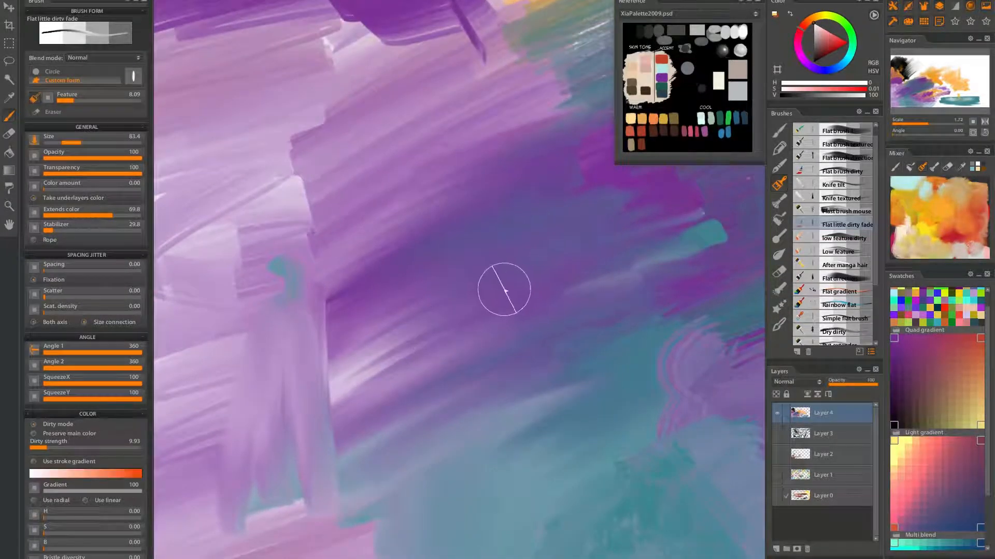
Sweep diagonal fading white strokes across the blended purple-blue area, undoing the unwanted ones.
{"action": "left_click_drag", "start_coordinate": [503, 289], "coordinate": [382, 354]}
{"action": "left_click_drag", "start_coordinate": [541, 282], "coordinate": [481, 318]}
{"action": "left_click_drag", "start_coordinate": [564, 294], "coordinate": [361, 384]}
{"action": "left_click_drag", "start_coordinate": [564, 264], "coordinate": [380, 337]}
{"action": "left_click_drag", "start_coordinate": [613, 253], "coordinate": [306, 413]}
{"action": "key", "text": "ctrl+z"}
{"action": "left_click_drag", "start_coordinate": [593, 237], "coordinate": [380, 337]}
{"action": "left_click_drag", "start_coordinate": [558, 213], "coordinate": [305, 344]}
{"action": "left_click_drag", "start_coordinate": [569, 241], "coordinate": [501, 272]}
{"action": "mouse_move", "coordinate": [606, 249]}
{"action": "left_mouse_down"}
{"action": "mouse_move", "coordinate": [417, 340]}
{"action": "mouse_move", "coordinate": [679, 204]}
{"action": "left_mouse_up"}
{"action": "key", "text": "ctrl+z"}
Paint a row of short vertical white strokes fading downward into the purple area with Flat little dirty fade.
{"action": "mouse_move", "coordinate": [356, 365]}
{"action": "left_mouse_down"}
{"action": "mouse_move", "coordinate": [585, 254]}
{"action": "mouse_move", "coordinate": [338, 407]}
{"action": "left_mouse_up"}
{"action": "scroll", "coordinate": [332, 360], "scroll_direction": "up", "scroll_amount": 2}
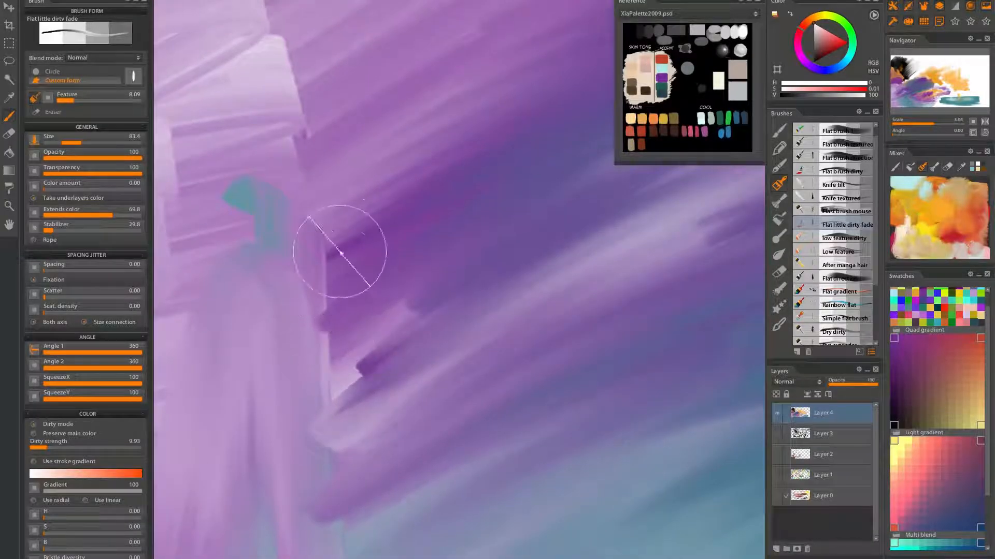
{"action": "left_click_drag", "start_coordinate": [337, 260], "coordinate": [322, 515]}
{"action": "left_click_drag", "start_coordinate": [382, 271], "coordinate": [366, 515]}
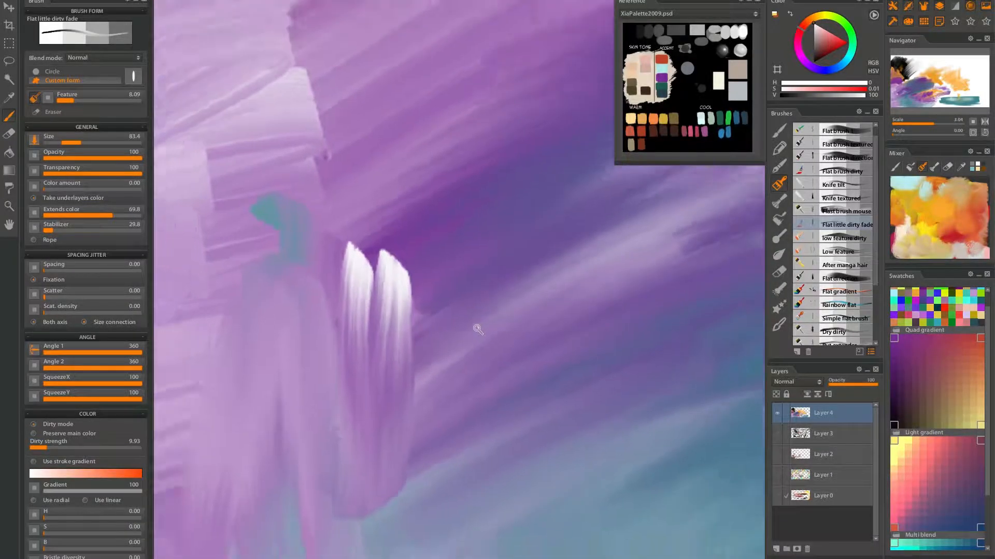
{"action": "scroll", "coordinate": [485, 326], "scroll_direction": "down", "scroll_amount": 3}
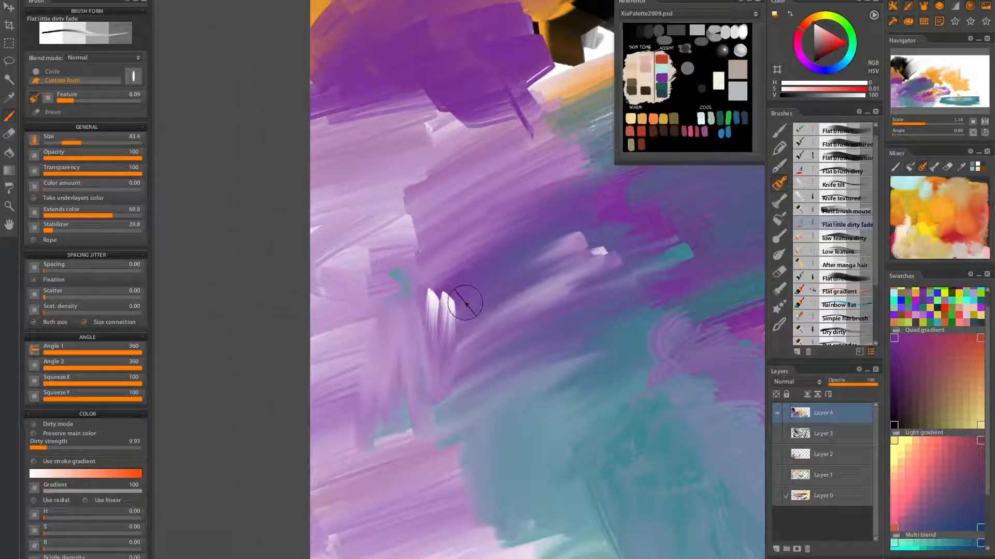
{"action": "left_click_drag", "start_coordinate": [466, 298], "coordinate": [461, 389]}
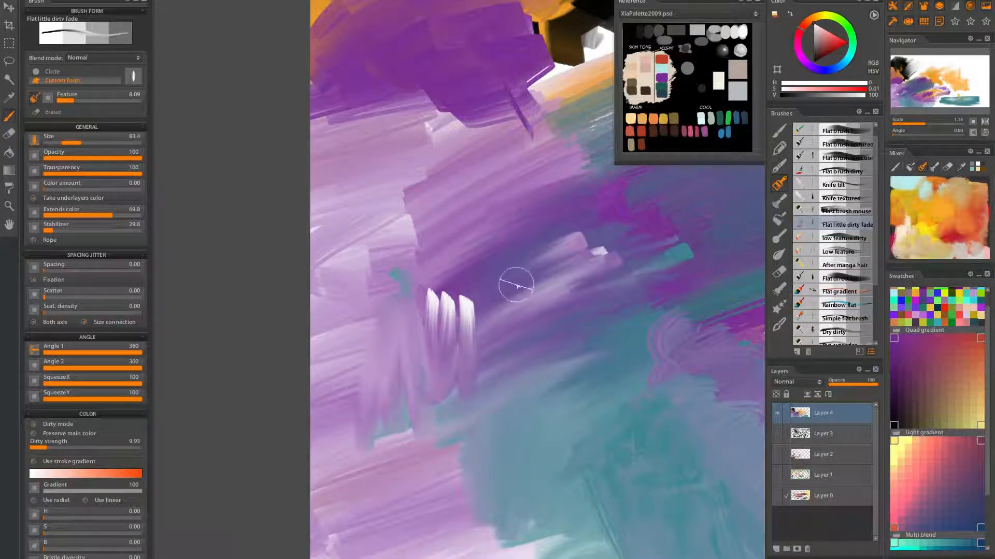
{"action": "left_click_drag", "start_coordinate": [488, 297], "coordinate": [486, 370]}
{"action": "left_click_drag", "start_coordinate": [519, 280], "coordinate": [516, 370]}
Blend the lower ends of the white stroke row into the neighbouring teal and lilac.
{"action": "mouse_move", "coordinate": [544, 279]}
{"action": "left_mouse_down"}
{"action": "mouse_move", "coordinate": [542, 338]}
{"action": "mouse_move", "coordinate": [595, 291]}
{"action": "mouse_move", "coordinate": [642, 319]}
{"action": "left_mouse_up"}
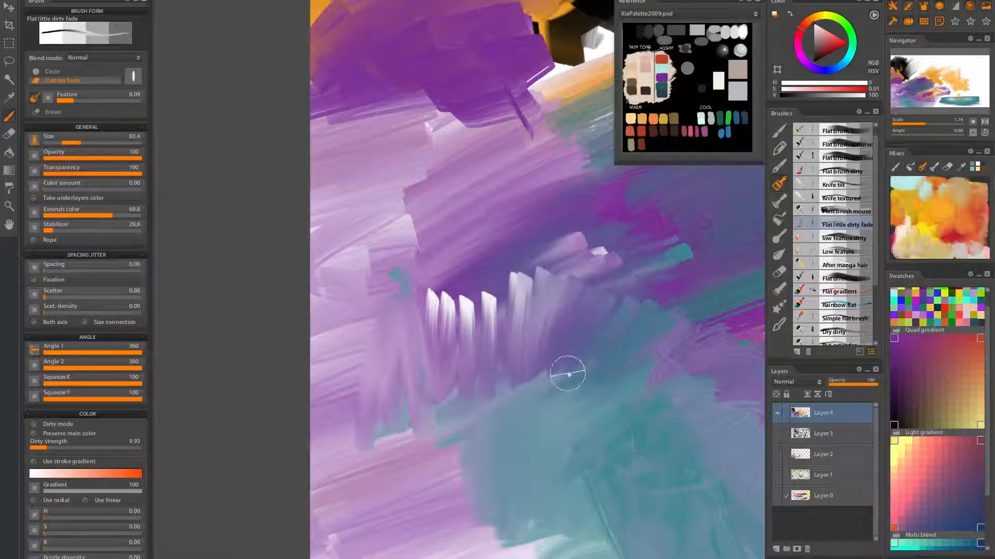
{"action": "mouse_move", "coordinate": [539, 374]}
{"action": "left_mouse_down"}
{"action": "mouse_move", "coordinate": [523, 355]}
{"action": "mouse_move", "coordinate": [462, 402]}
{"action": "mouse_move", "coordinate": [438, 384]}
{"action": "left_mouse_up"}
{"action": "left_click_drag", "start_coordinate": [452, 342], "coordinate": [448, 382]}
{"action": "mouse_move", "coordinate": [437, 420]}
{"action": "left_mouse_down"}
{"action": "mouse_move", "coordinate": [426, 382]}
{"action": "mouse_move", "coordinate": [416, 460]}
{"action": "left_mouse_up"}
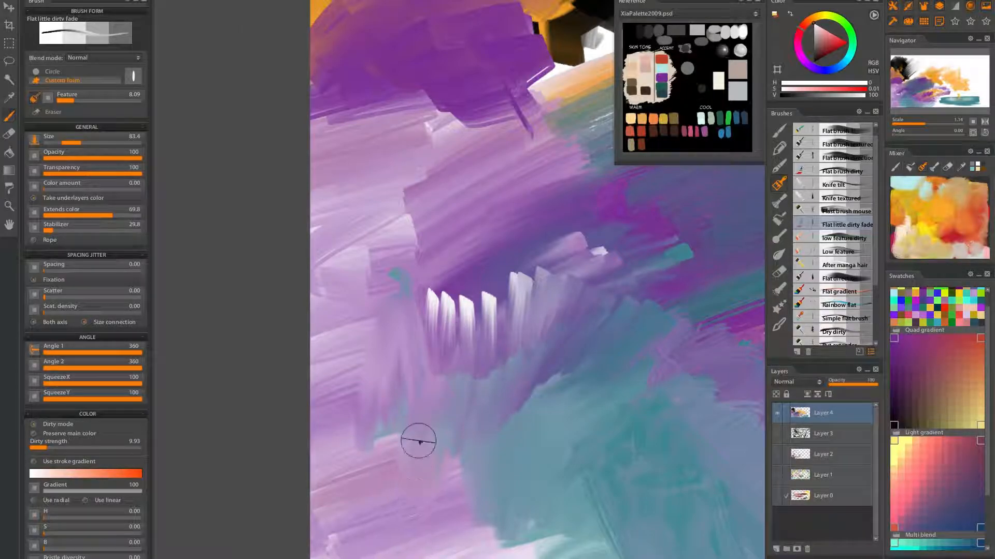
Paint a second, fanned row of fading white strokes above the first row on the purple area.
{"action": "mouse_move", "coordinate": [461, 342]}
{"action": "left_mouse_down"}
{"action": "mouse_move", "coordinate": [453, 380]}
{"action": "mouse_move", "coordinate": [467, 381]}
{"action": "mouse_move", "coordinate": [540, 344]}
{"action": "mouse_move", "coordinate": [524, 356]}
{"action": "mouse_move", "coordinate": [488, 328]}
{"action": "mouse_move", "coordinate": [429, 376]}
{"action": "mouse_move", "coordinate": [515, 271]}
{"action": "mouse_move", "coordinate": [455, 271]}
{"action": "mouse_move", "coordinate": [444, 294]}
{"action": "left_mouse_up"}
{"action": "left_click_drag", "start_coordinate": [450, 245], "coordinate": [443, 318]}
{"action": "mouse_move", "coordinate": [448, 237]}
{"action": "left_mouse_down"}
{"action": "mouse_move", "coordinate": [444, 306]}
{"action": "mouse_move", "coordinate": [461, 217]}
{"action": "mouse_move", "coordinate": [466, 273]}
{"action": "left_mouse_up"}
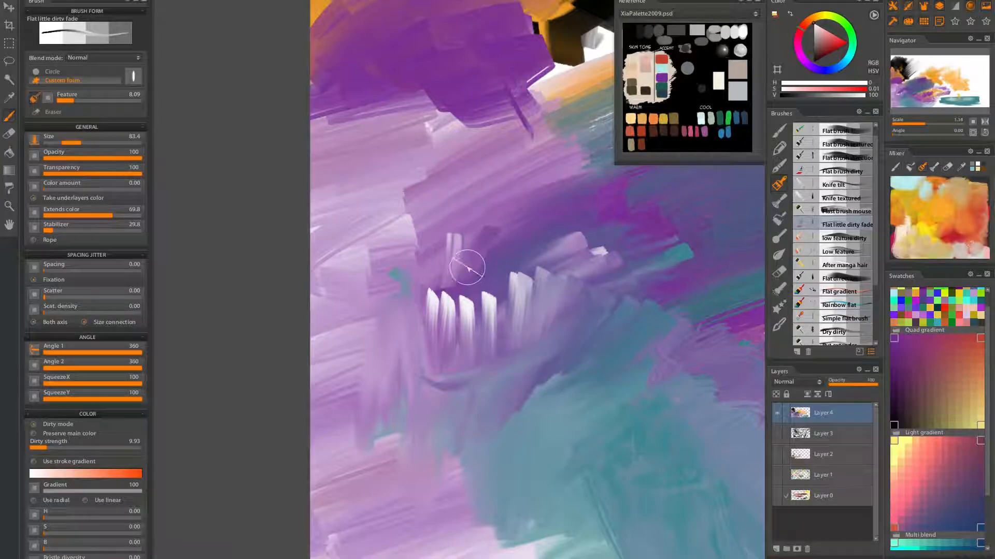
{"action": "mouse_move", "coordinate": [472, 232]}
{"action": "left_mouse_down"}
{"action": "mouse_move", "coordinate": [457, 298]}
{"action": "mouse_move", "coordinate": [470, 281]}
{"action": "left_mouse_up"}
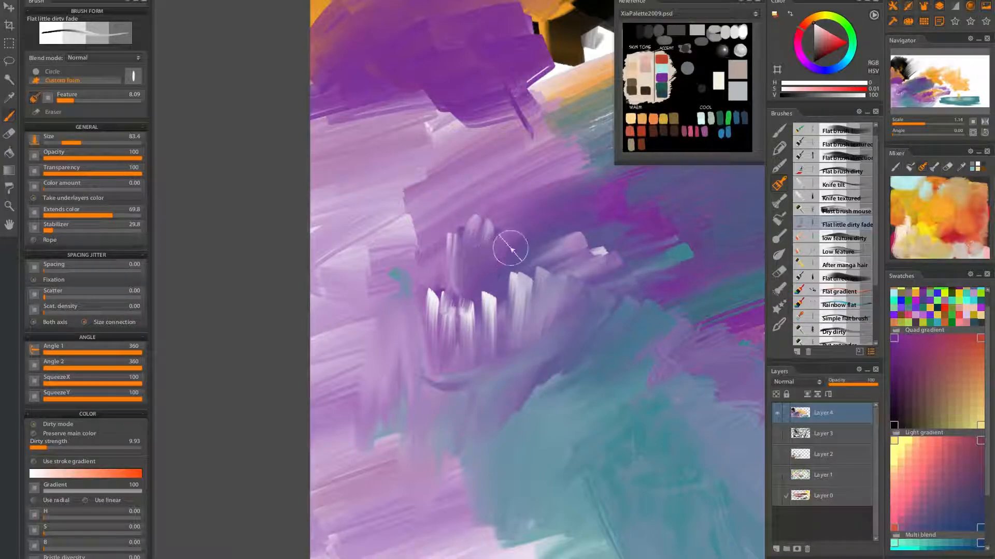
{"action": "scroll", "coordinate": [580, 244], "scroll_direction": "down", "scroll_amount": 5}
{"action": "scroll", "coordinate": [580, 244], "scroll_direction": "up", "scroll_amount": 6}
{"action": "left_click_drag", "start_coordinate": [490, 230], "coordinate": [468, 290]}
{"action": "mouse_move", "coordinate": [490, 241]}
{"action": "left_mouse_down"}
{"action": "mouse_move", "coordinate": [472, 323]}
{"action": "mouse_move", "coordinate": [487, 287]}
{"action": "left_mouse_up"}
{"action": "scroll", "coordinate": [537, 249], "scroll_direction": "down", "scroll_amount": 4}
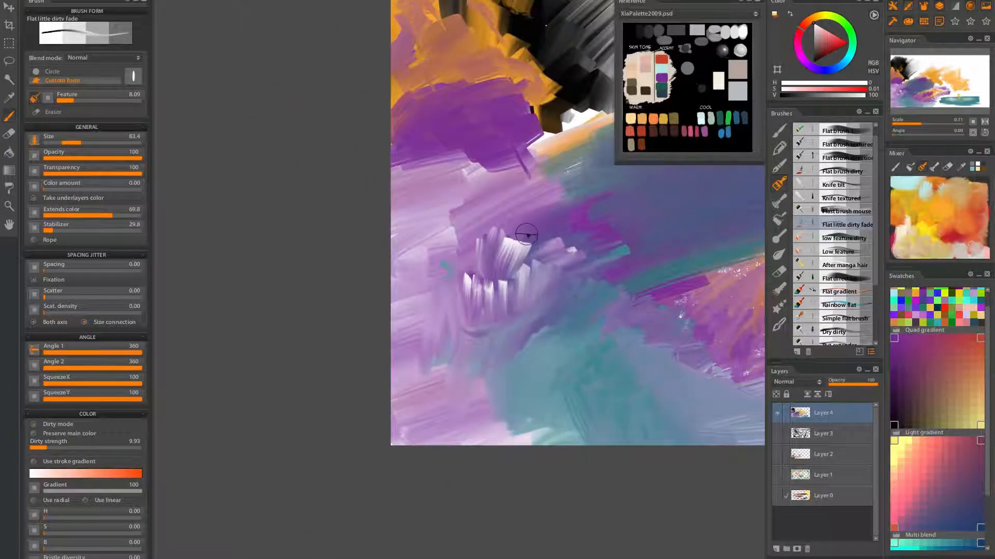
{"action": "left_click_drag", "start_coordinate": [550, 219], "coordinate": [514, 279]}
{"action": "left_click_drag", "start_coordinate": [516, 225], "coordinate": [499, 281]}
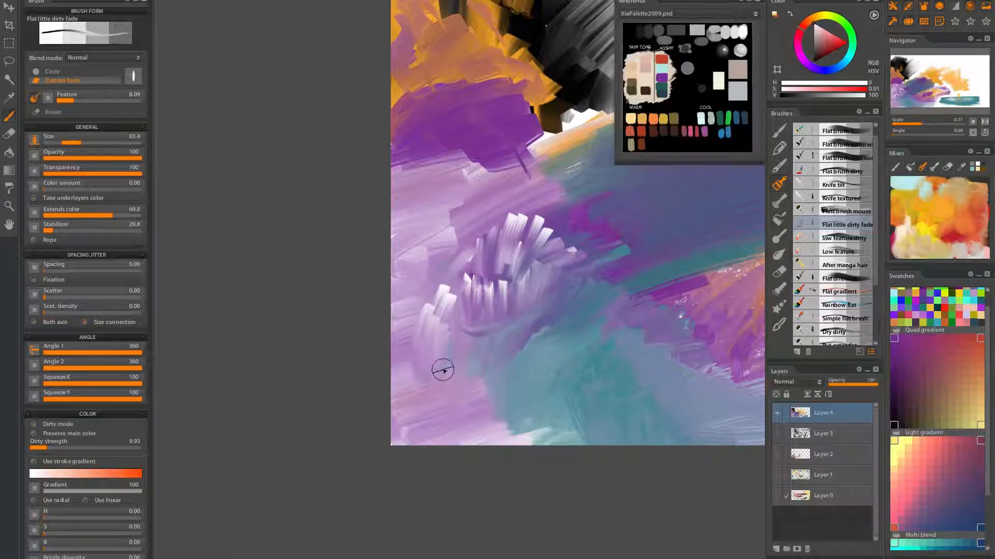
Layer dense fading white strokes over the lilac area beside the two rows and extend them into the fan.
{"action": "left_click_drag", "start_coordinate": [422, 332], "coordinate": [440, 363]}
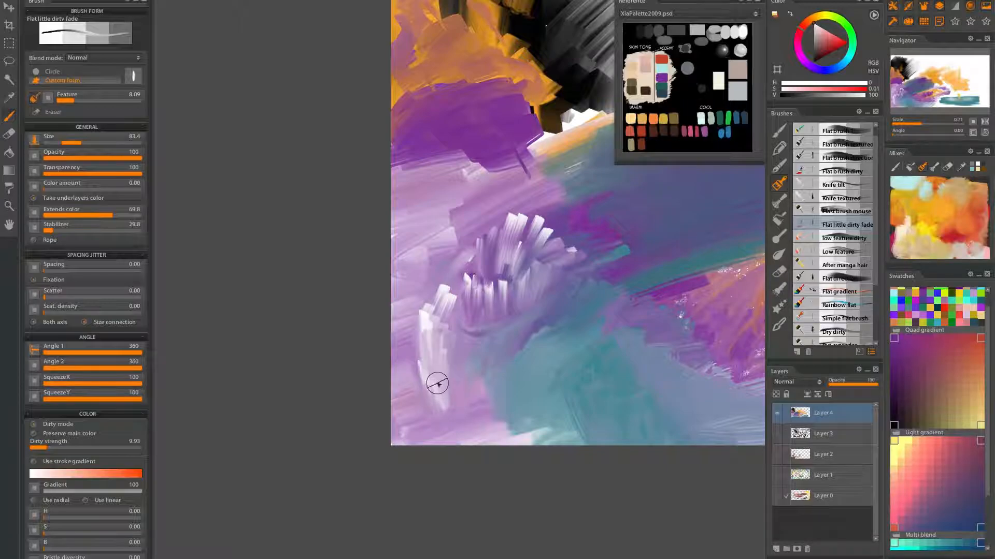
{"action": "left_click_drag", "start_coordinate": [440, 267], "coordinate": [444, 353]}
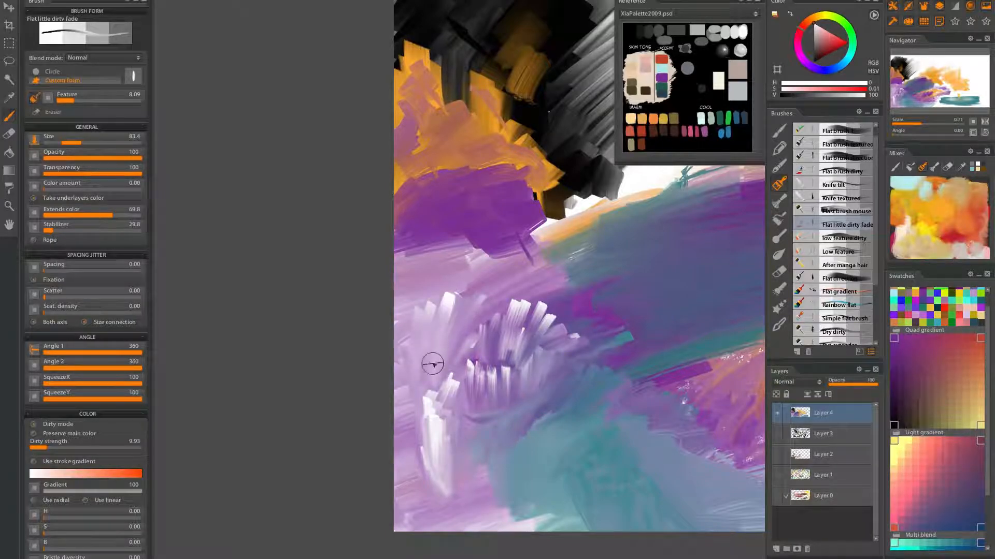
{"action": "mouse_move", "coordinate": [444, 340]}
{"action": "left_mouse_down"}
{"action": "mouse_move", "coordinate": [468, 332]}
{"action": "mouse_move", "coordinate": [471, 298]}
{"action": "left_mouse_up"}
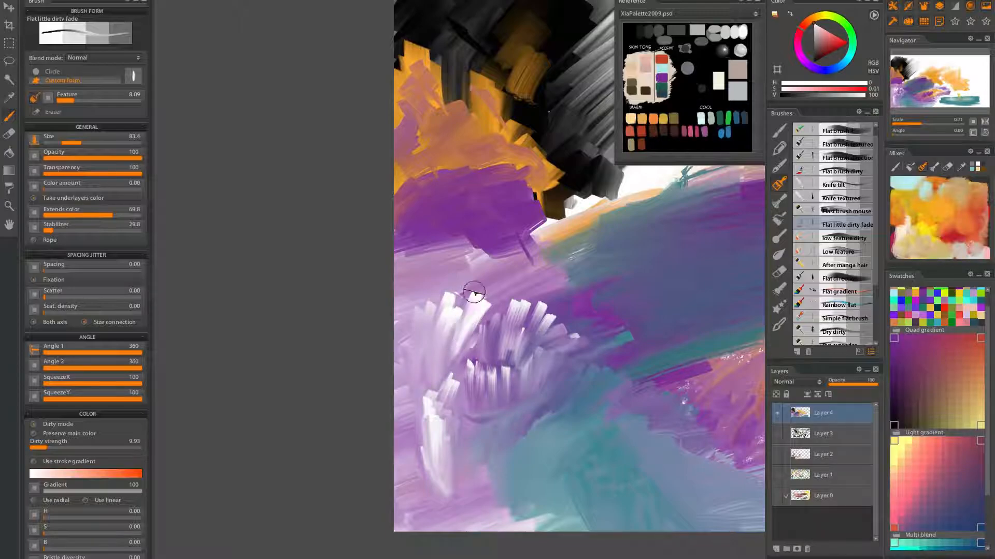
{"action": "mouse_move", "coordinate": [419, 316]}
{"action": "left_mouse_down"}
{"action": "mouse_move", "coordinate": [428, 331]}
{"action": "mouse_move", "coordinate": [437, 321]}
{"action": "mouse_move", "coordinate": [422, 349]}
{"action": "mouse_move", "coordinate": [451, 344]}
{"action": "mouse_move", "coordinate": [420, 397]}
{"action": "mouse_move", "coordinate": [411, 378]}
{"action": "mouse_move", "coordinate": [413, 480]}
{"action": "left_mouse_up"}
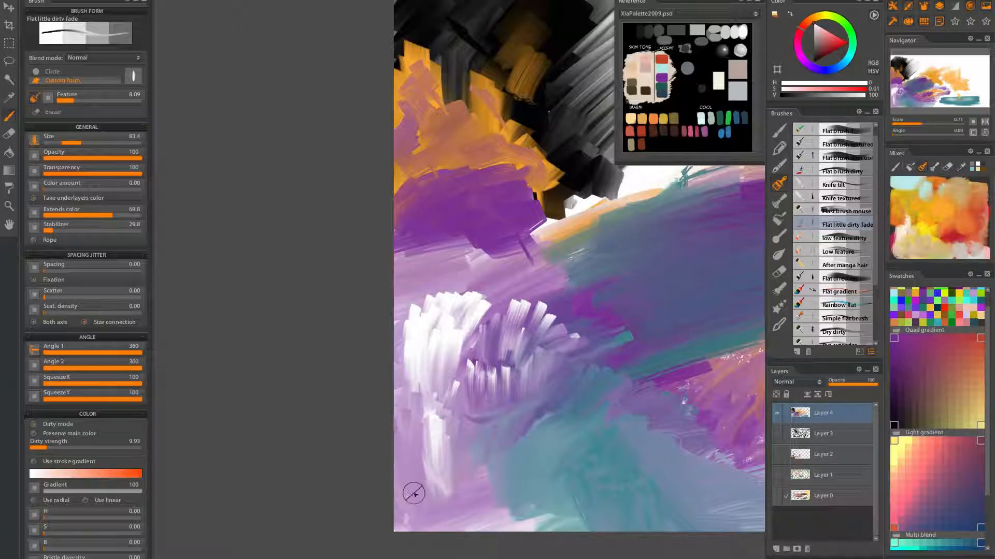
{"action": "mouse_move", "coordinate": [525, 343]}
{"action": "left_mouse_down"}
{"action": "mouse_move", "coordinate": [444, 370]}
{"action": "mouse_move", "coordinate": [412, 365]}
{"action": "mouse_move", "coordinate": [422, 369]}
{"action": "left_mouse_up"}
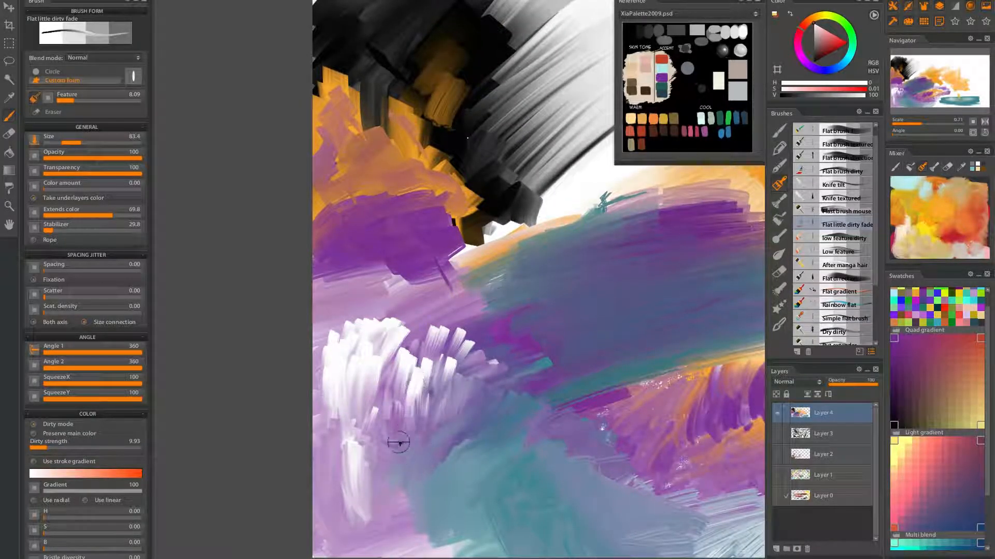
Finish the white strokes with one more below the row, and layer short fading strokes of mid green over the lower white ones.
{"action": "left_click_drag", "start_coordinate": [408, 434], "coordinate": [411, 470]}
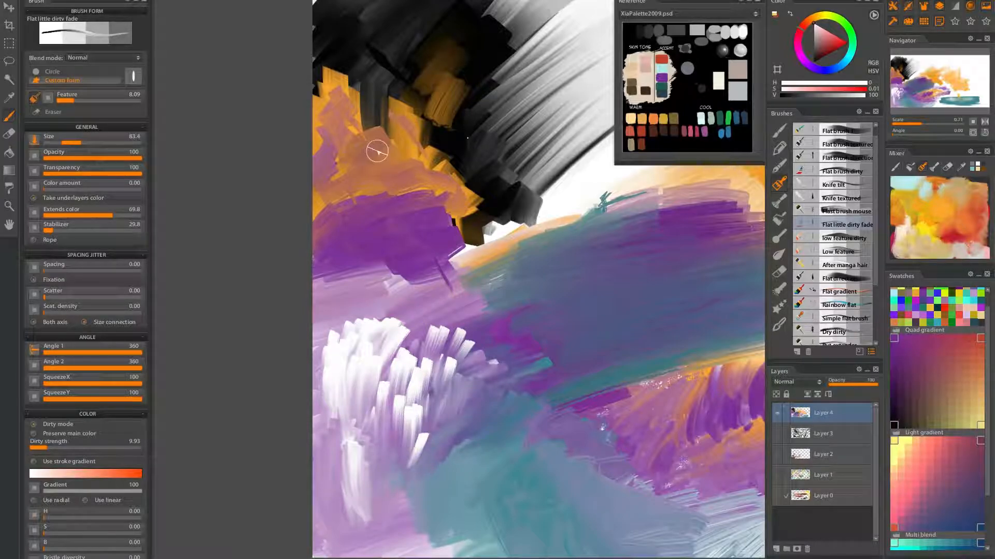
{"action": "left_click_drag", "start_coordinate": [830, 41], "coordinate": [833, 41]}
{"action": "left_click", "coordinate": [826, 19]}
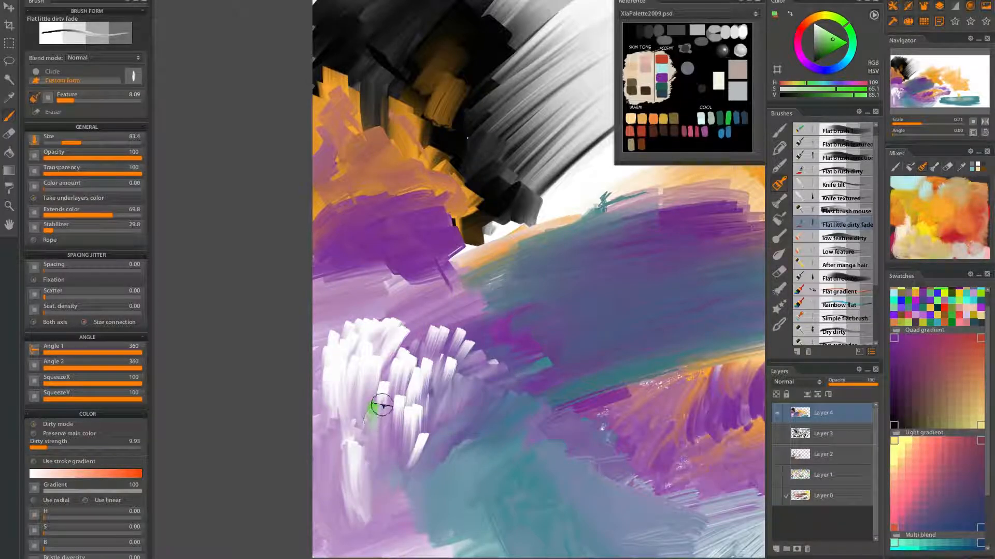
{"action": "left_click", "coordinate": [827, 48]}
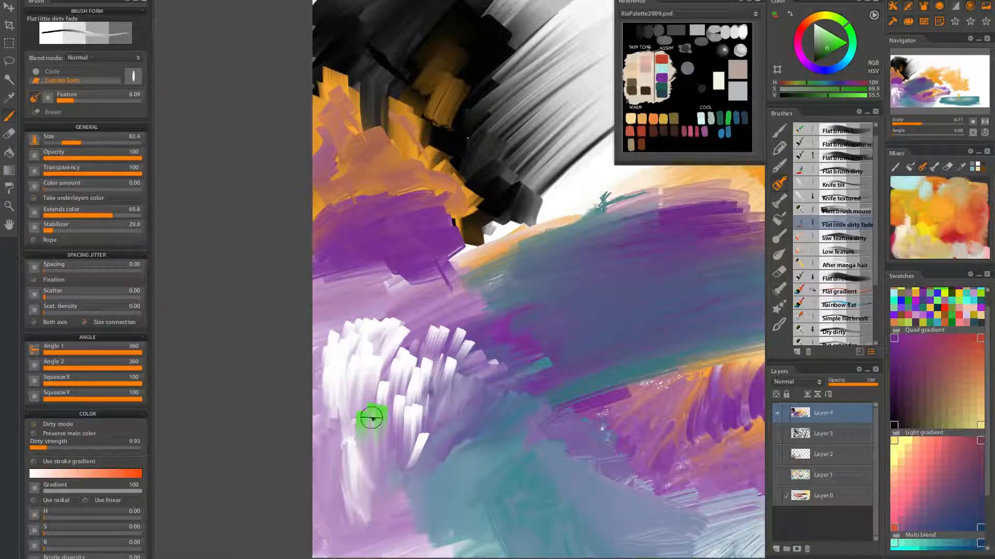
{"action": "left_click_drag", "start_coordinate": [377, 405], "coordinate": [364, 466]}
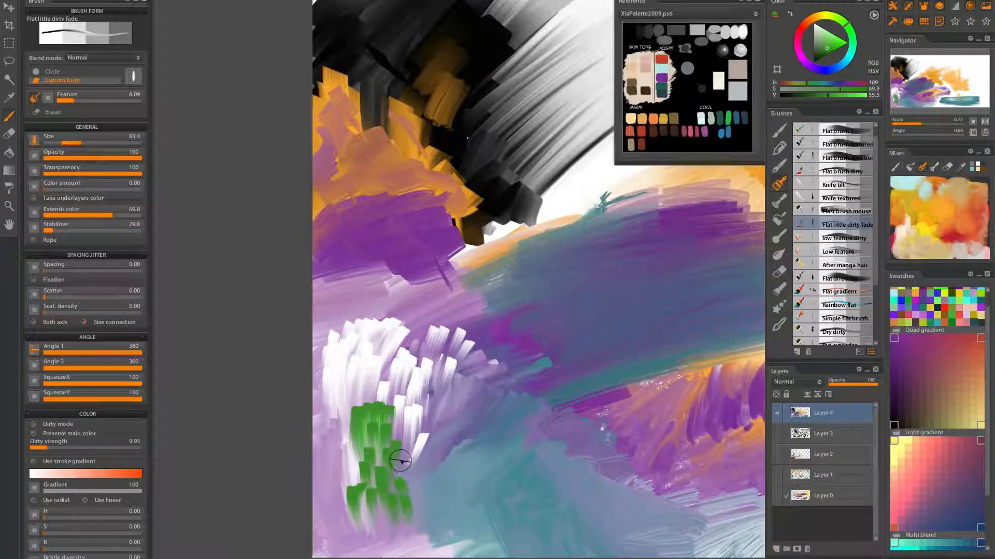
Sample white from the painting and paint fading white strokes beside the green ones, down to the canvas's lower edge.
{"action": "left_click_drag", "start_coordinate": [451, 481], "coordinate": [451, 306]}
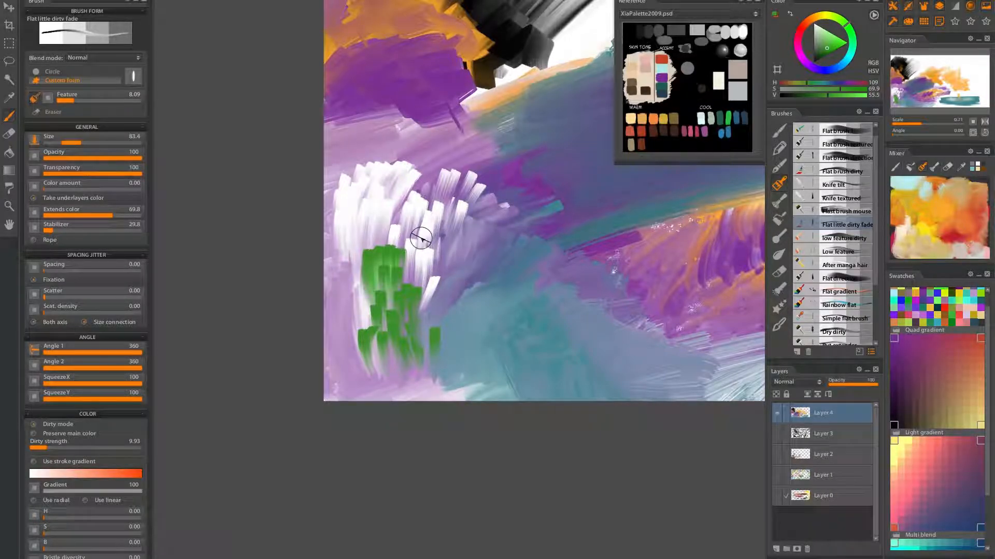
{"action": "left_click", "coordinate": [429, 224], "text": "alt"}
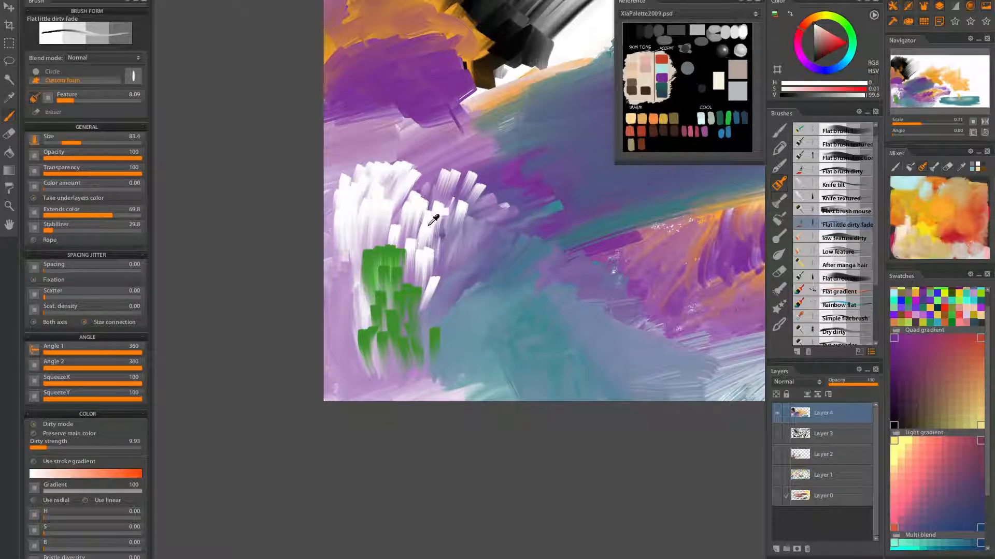
{"action": "mouse_move", "coordinate": [444, 250]}
{"action": "left_mouse_down"}
{"action": "mouse_move", "coordinate": [452, 363]}
{"action": "mouse_move", "coordinate": [447, 285]}
{"action": "mouse_move", "coordinate": [437, 313]}
{"action": "mouse_move", "coordinate": [442, 399]}
{"action": "left_mouse_up"}
{"action": "left_click_drag", "start_coordinate": [456, 298], "coordinate": [446, 308]}
{"action": "mouse_move", "coordinate": [456, 274]}
{"action": "left_mouse_down"}
{"action": "mouse_move", "coordinate": [460, 374]}
{"action": "mouse_move", "coordinate": [458, 286]}
{"action": "mouse_move", "coordinate": [468, 280]}
{"action": "mouse_move", "coordinate": [450, 423]}
{"action": "mouse_move", "coordinate": [466, 342]}
{"action": "mouse_move", "coordinate": [462, 414]}
{"action": "left_mouse_up"}
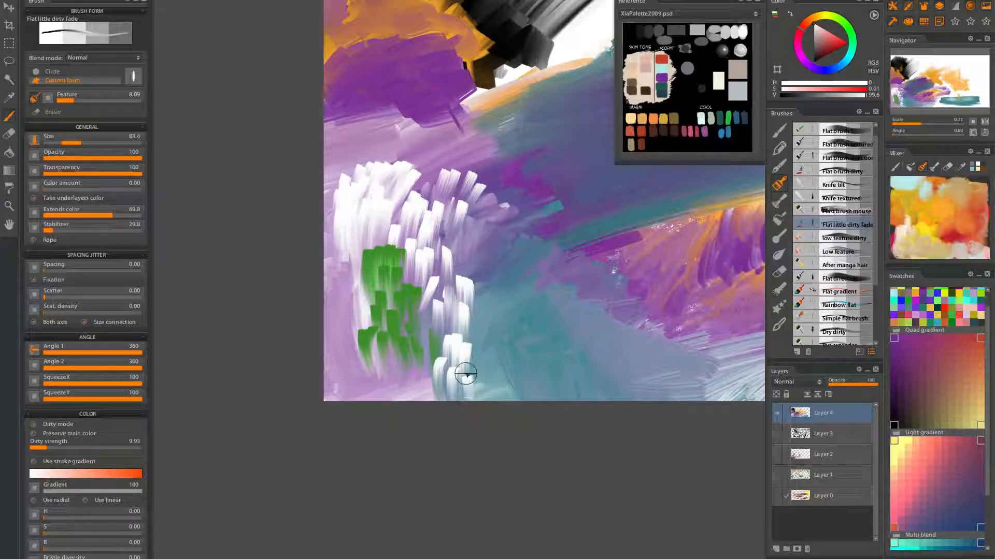
Choose the low feature dirty brush, sample teal from the painting and paint a dark teal patch beside the orange hatching.
{"action": "mouse_move", "coordinate": [489, 311]}
{"action": "left_mouse_down"}
{"action": "mouse_move", "coordinate": [473, 351]}
{"action": "mouse_move", "coordinate": [388, 415]}
{"action": "mouse_move", "coordinate": [526, 383]}
{"action": "mouse_move", "coordinate": [365, 406]}
{"action": "mouse_move", "coordinate": [385, 365]}
{"action": "left_mouse_up"}
{"action": "mouse_move", "coordinate": [590, 303]}
{"action": "left_mouse_down"}
{"action": "mouse_move", "coordinate": [315, 466]}
{"action": "mouse_move", "coordinate": [292, 453]}
{"action": "left_mouse_up"}
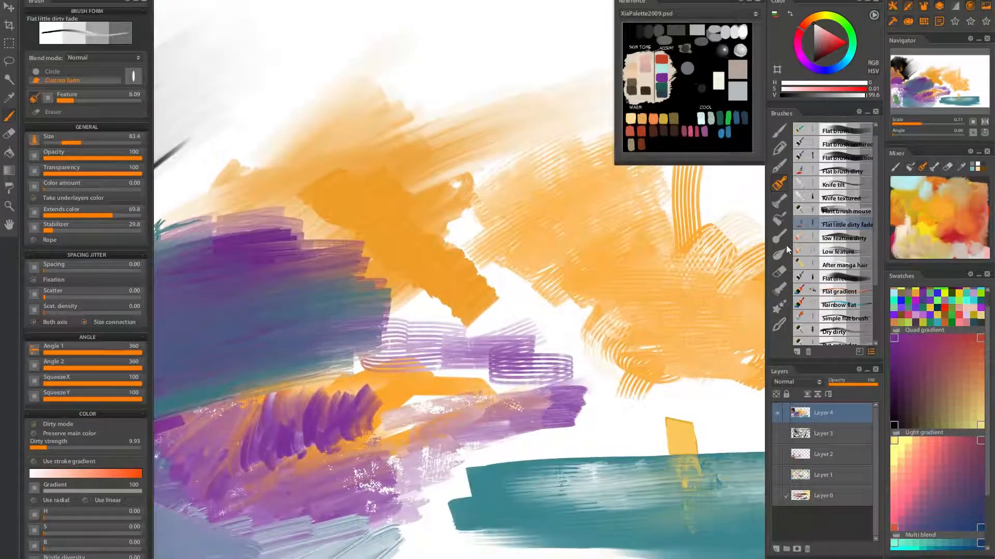
{"action": "left_click", "coordinate": [850, 236]}
{"action": "mouse_move", "coordinate": [550, 244]}
{"action": "left_mouse_down"}
{"action": "mouse_move", "coordinate": [426, 460]}
{"action": "mouse_move", "coordinate": [215, 394]}
{"action": "mouse_move", "coordinate": [361, 320]}
{"action": "mouse_move", "coordinate": [368, 405]}
{"action": "left_mouse_up"}
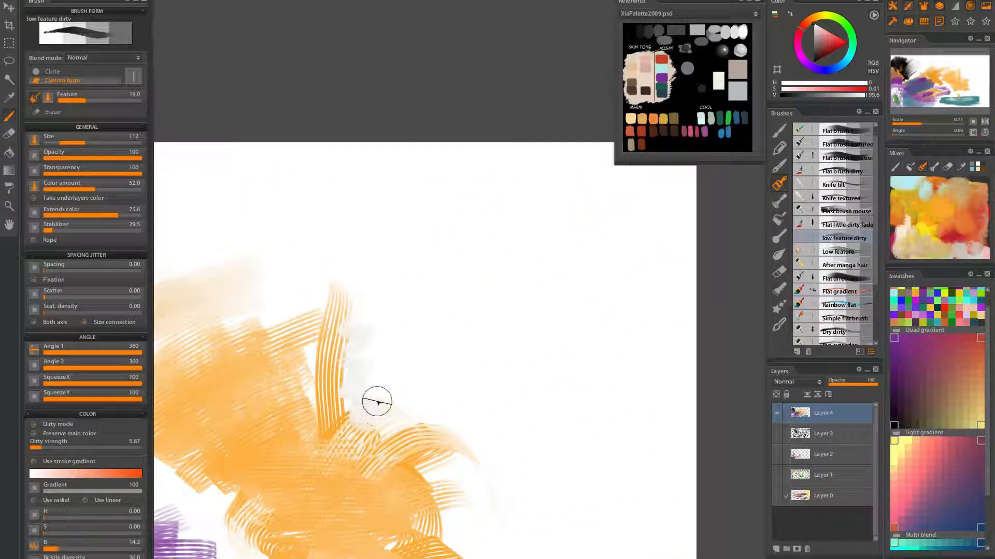
{"action": "left_click_drag", "start_coordinate": [288, 515], "coordinate": [449, 339]}
{"action": "left_click", "coordinate": [457, 418], "text": "alt"}
{"action": "left_click_drag", "start_coordinate": [594, 247], "coordinate": [257, 503]}
{"action": "left_click_drag", "start_coordinate": [368, 350], "coordinate": [363, 433]}
{"action": "mouse_move", "coordinate": [355, 313]}
{"action": "left_mouse_down"}
{"action": "mouse_move", "coordinate": [340, 362]}
{"action": "mouse_move", "coordinate": [363, 319]}
{"action": "mouse_move", "coordinate": [362, 395]}
{"action": "mouse_move", "coordinate": [435, 382]}
{"action": "mouse_move", "coordinate": [399, 340]}
{"action": "mouse_move", "coordinate": [397, 279]}
{"action": "mouse_move", "coordinate": [357, 305]}
{"action": "mouse_move", "coordinate": [386, 321]}
{"action": "mouse_move", "coordinate": [424, 314]}
{"action": "mouse_move", "coordinate": [449, 409]}
{"action": "mouse_move", "coordinate": [399, 425]}
{"action": "mouse_move", "coordinate": [435, 358]}
{"action": "mouse_move", "coordinate": [398, 366]}
{"action": "mouse_move", "coordinate": [424, 385]}
{"action": "mouse_move", "coordinate": [401, 414]}
{"action": "mouse_move", "coordinate": [440, 361]}
{"action": "left_mouse_up"}
{"action": "left_click_drag", "start_coordinate": [394, 430], "coordinate": [427, 357]}
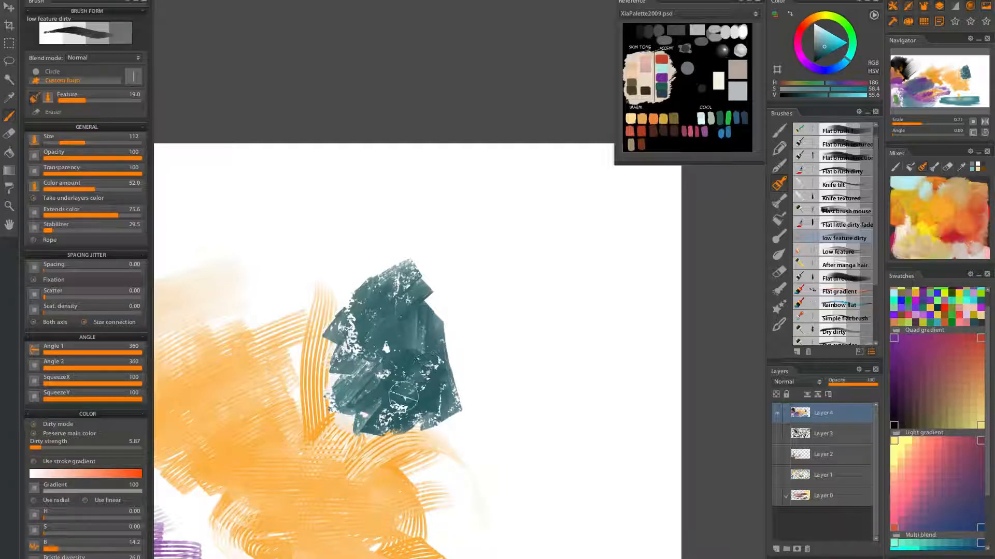
Brush over the dark teal patch again to fill in the white specks inside it.
{"action": "left_click_drag", "start_coordinate": [399, 402], "coordinate": [386, 431]}
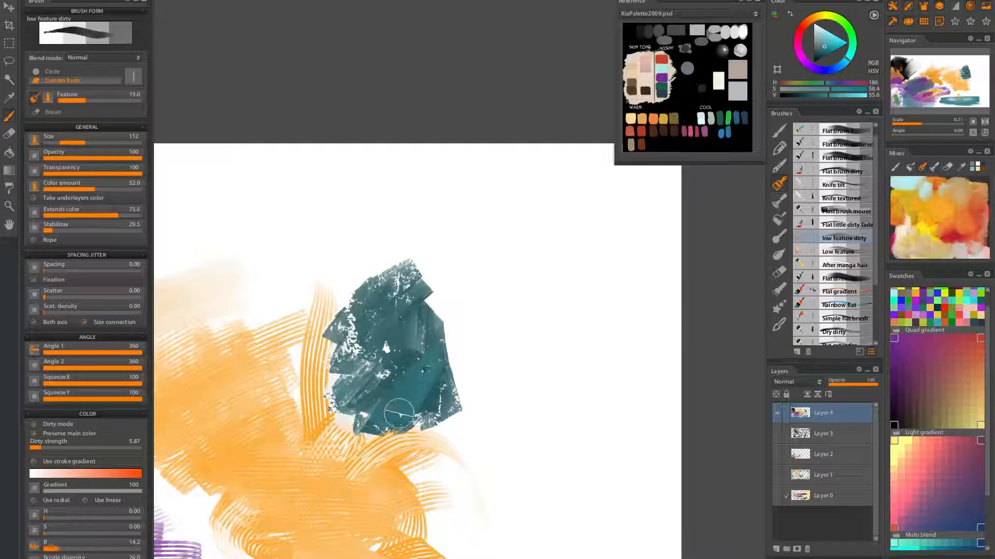
{"action": "mouse_move", "coordinate": [412, 337]}
{"action": "left_mouse_down"}
{"action": "mouse_move", "coordinate": [382, 333]}
{"action": "mouse_move", "coordinate": [383, 353]}
{"action": "left_mouse_up"}
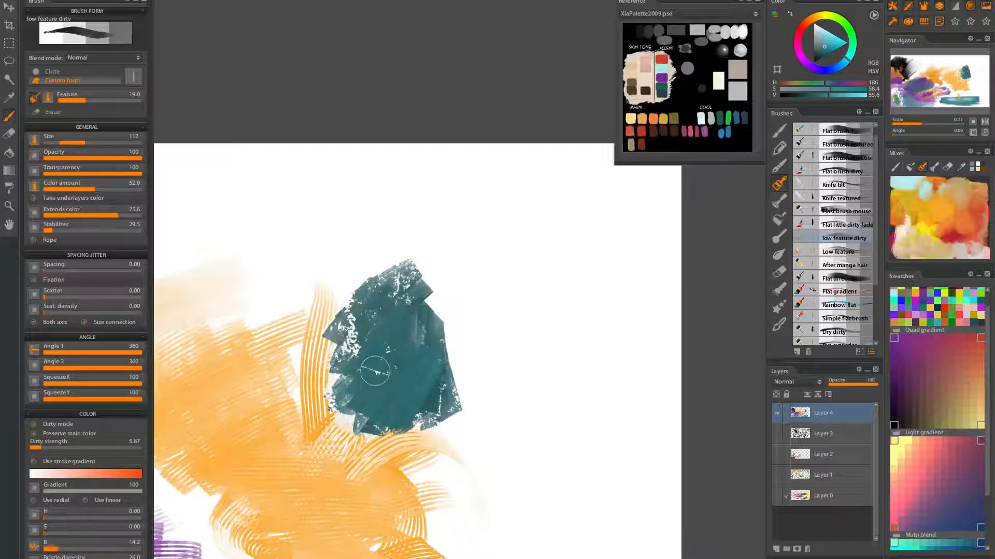
{"action": "left_click_drag", "start_coordinate": [390, 293], "coordinate": [352, 303]}
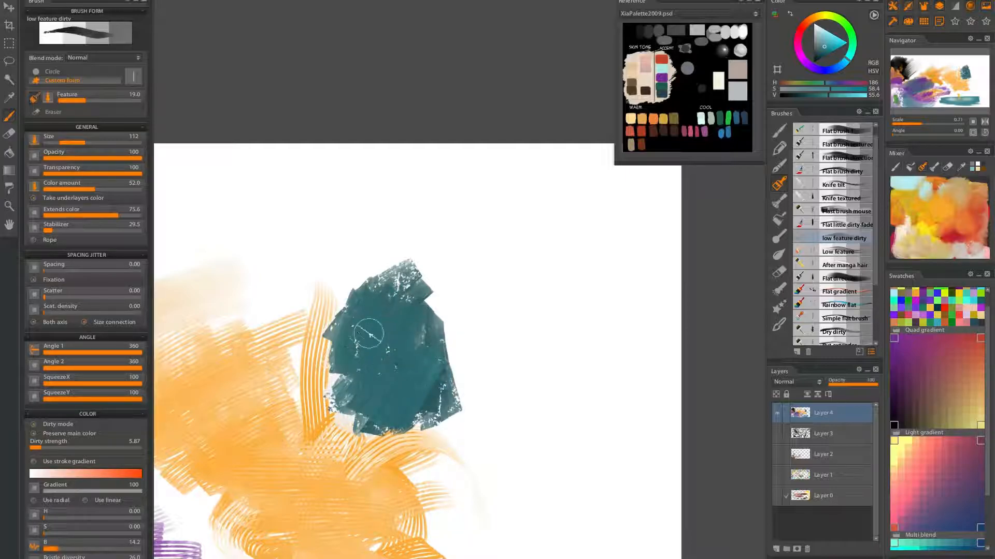
{"action": "mouse_move", "coordinate": [405, 283]}
{"action": "left_mouse_down"}
{"action": "mouse_move", "coordinate": [362, 315]}
{"action": "mouse_move", "coordinate": [371, 281]}
{"action": "mouse_move", "coordinate": [409, 259]}
{"action": "mouse_move", "coordinate": [359, 406]}
{"action": "mouse_move", "coordinate": [336, 305]}
{"action": "mouse_move", "coordinate": [349, 414]}
{"action": "mouse_move", "coordinate": [462, 410]}
{"action": "mouse_move", "coordinate": [431, 484]}
{"action": "mouse_move", "coordinate": [310, 497]}
{"action": "mouse_move", "coordinate": [264, 467]}
{"action": "mouse_move", "coordinate": [257, 439]}
{"action": "mouse_move", "coordinate": [470, 464]}
{"action": "mouse_move", "coordinate": [350, 467]}
{"action": "mouse_move", "coordinate": [402, 346]}
{"action": "left_mouse_up"}
Pull loose teal strokes outward from the dark patch over the orange hatching and the surrounding white canvas.
{"action": "left_click_drag", "start_coordinate": [363, 391], "coordinate": [550, 370]}
{"action": "left_click_drag", "start_coordinate": [373, 424], "coordinate": [510, 391]}
{"action": "left_click_drag", "start_coordinate": [446, 425], "coordinate": [489, 420]}
{"action": "mouse_move", "coordinate": [347, 387]}
{"action": "left_mouse_down"}
{"action": "mouse_move", "coordinate": [391, 331]}
{"action": "mouse_move", "coordinate": [395, 316]}
{"action": "mouse_move", "coordinate": [384, 314]}
{"action": "mouse_move", "coordinate": [370, 356]}
{"action": "mouse_move", "coordinate": [393, 369]}
{"action": "mouse_move", "coordinate": [522, 316]}
{"action": "mouse_move", "coordinate": [397, 405]}
{"action": "mouse_move", "coordinate": [604, 301]}
{"action": "mouse_move", "coordinate": [443, 393]}
{"action": "mouse_move", "coordinate": [518, 293]}
{"action": "mouse_move", "coordinate": [514, 262]}
{"action": "mouse_move", "coordinate": [551, 182]}
{"action": "mouse_move", "coordinate": [493, 190]}
{"action": "mouse_move", "coordinate": [483, 172]}
{"action": "mouse_move", "coordinate": [500, 171]}
{"action": "mouse_move", "coordinate": [278, 297]}
{"action": "mouse_move", "coordinate": [342, 237]}
{"action": "mouse_move", "coordinate": [353, 247]}
{"action": "mouse_move", "coordinate": [294, 311]}
{"action": "left_mouse_up"}
{"action": "mouse_move", "coordinate": [352, 156]}
{"action": "left_mouse_down"}
{"action": "mouse_move", "coordinate": [393, 131]}
{"action": "mouse_move", "coordinate": [381, 158]}
{"action": "left_mouse_up"}
{"action": "mouse_move", "coordinate": [259, 268]}
{"action": "left_mouse_down"}
{"action": "mouse_move", "coordinate": [231, 304]}
{"action": "mouse_move", "coordinate": [295, 372]}
{"action": "left_mouse_up"}
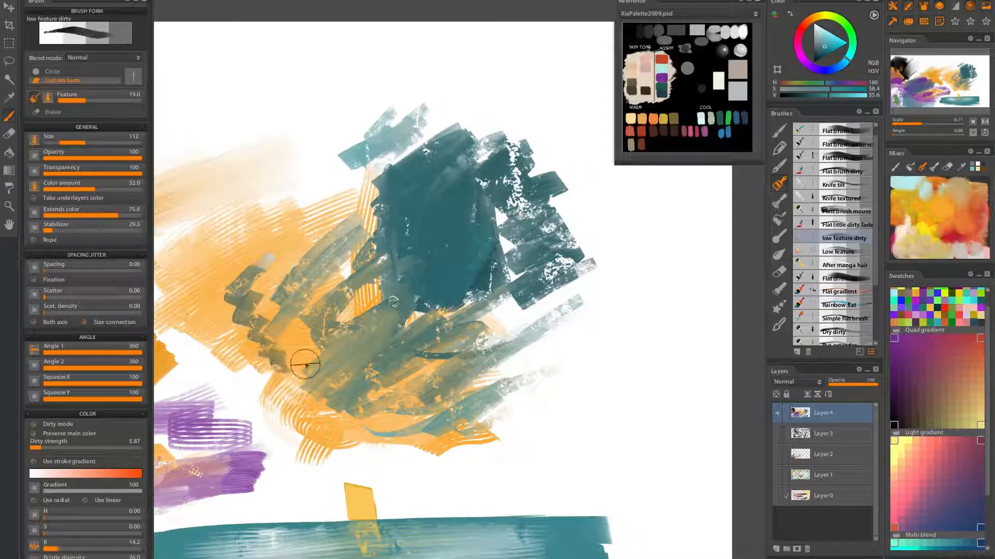
Add an orange-tinged light teal stroke above the dark patch and undo the extra stroke over it.
{"action": "left_click_drag", "start_coordinate": [474, 87], "coordinate": [400, 140]}
{"action": "scroll", "coordinate": [458, 81], "scroll_direction": "up", "scroll_amount": 9}
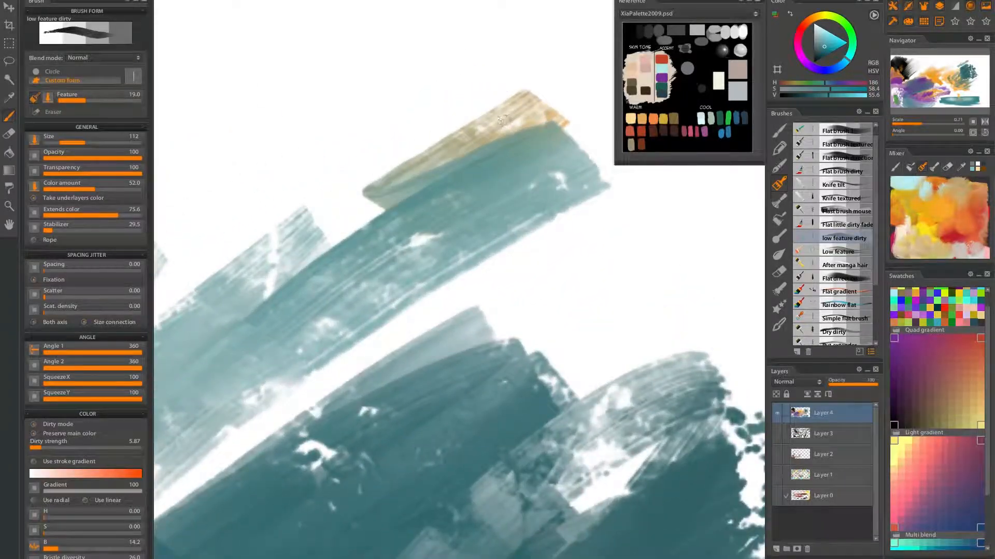
{"action": "left_click_drag", "start_coordinate": [538, 102], "coordinate": [381, 201]}
{"action": "key", "text": "ctrl+z"}
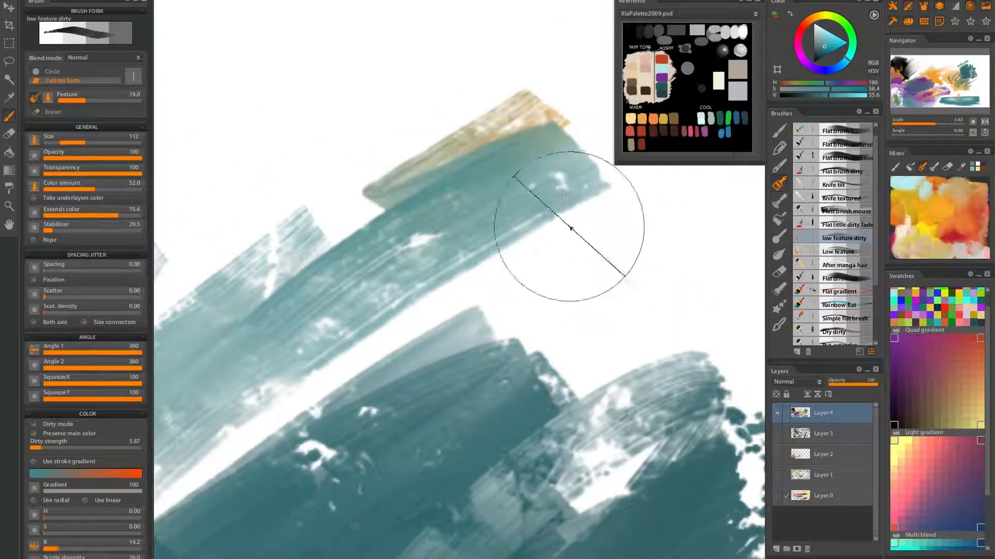
{"action": "left_click_drag", "start_coordinate": [591, 218], "coordinate": [315, 430]}
{"action": "scroll", "coordinate": [573, 304], "scroll_direction": "down", "scroll_amount": 8}
Paint broken, zigzagging light teal strokes on the empty canvas in the upper-right corner of the painting.
{"action": "left_click_drag", "start_coordinate": [523, 277], "coordinate": [561, 300]}
{"action": "mouse_move", "coordinate": [526, 329]}
{"action": "left_mouse_down"}
{"action": "mouse_move", "coordinate": [593, 366]}
{"action": "mouse_move", "coordinate": [646, 451]}
{"action": "mouse_move", "coordinate": [647, 495]}
{"action": "left_mouse_up"}
{"action": "left_click_drag", "start_coordinate": [575, 402], "coordinate": [591, 500]}
{"action": "left_click_drag", "start_coordinate": [677, 368], "coordinate": [669, 508]}
{"action": "mouse_move", "coordinate": [621, 284]}
{"action": "left_mouse_down"}
{"action": "mouse_move", "coordinate": [651, 282]}
{"action": "mouse_move", "coordinate": [653, 337]}
{"action": "left_mouse_up"}
{"action": "left_click_drag", "start_coordinate": [699, 294], "coordinate": [698, 357]}
Overlap more teal strokes through the middle of the light corner patch, undoing one of them.
{"action": "left_click_drag", "start_coordinate": [659, 255], "coordinate": [603, 296]}
{"action": "mouse_move", "coordinate": [637, 241]}
{"action": "left_mouse_down"}
{"action": "mouse_move", "coordinate": [595, 262]}
{"action": "mouse_move", "coordinate": [607, 269]}
{"action": "mouse_move", "coordinate": [579, 293]}
{"action": "mouse_move", "coordinate": [546, 300]}
{"action": "mouse_move", "coordinate": [584, 322]}
{"action": "left_mouse_up"}
{"action": "key", "text": "ctrl+z"}
{"action": "mouse_move", "coordinate": [587, 276]}
{"action": "left_mouse_down"}
{"action": "mouse_move", "coordinate": [571, 300]}
{"action": "mouse_move", "coordinate": [651, 294]}
{"action": "mouse_move", "coordinate": [593, 368]}
{"action": "mouse_move", "coordinate": [643, 440]}
{"action": "mouse_move", "coordinate": [633, 446]}
{"action": "left_mouse_up"}
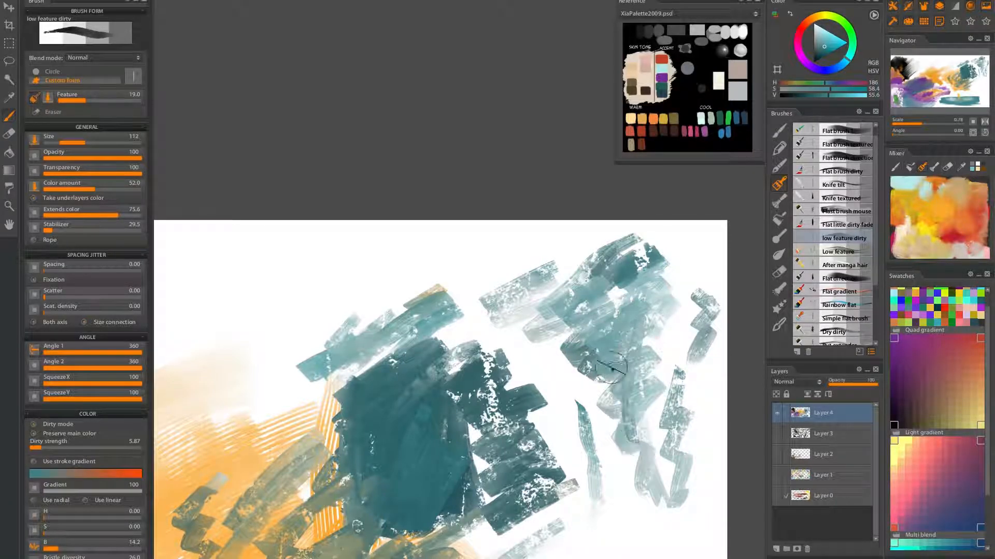
{"action": "left_click_drag", "start_coordinate": [617, 285], "coordinate": [612, 429]}
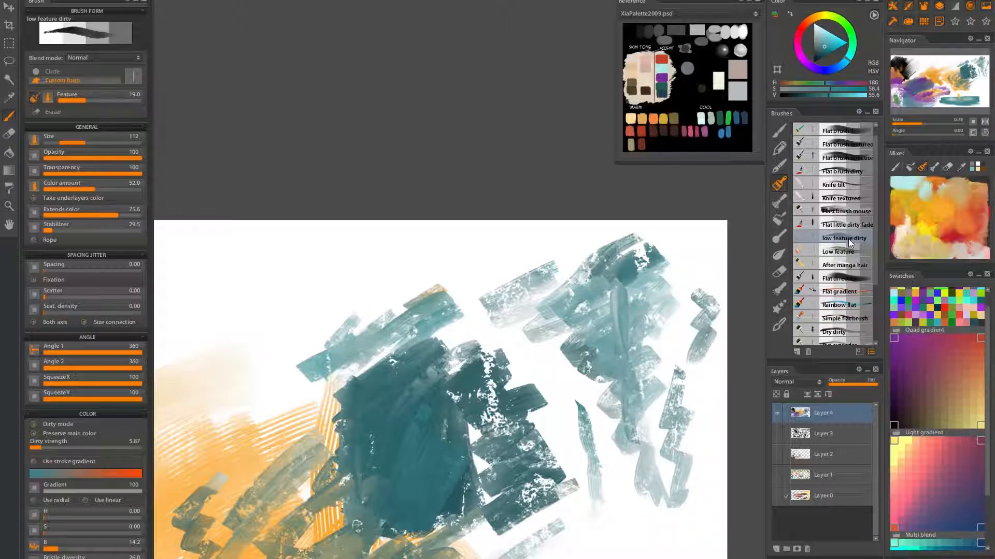
Extend the loose teal strokes around the light corner patch and along the dark patch's lower-right edge.
{"action": "left_click_drag", "start_coordinate": [575, 463], "coordinate": [620, 283]}
{"action": "mouse_move", "coordinate": [539, 432]}
{"action": "left_mouse_down"}
{"action": "mouse_move", "coordinate": [578, 249]}
{"action": "mouse_move", "coordinate": [573, 229]}
{"action": "left_mouse_up"}
{"action": "left_click_drag", "start_coordinate": [619, 260], "coordinate": [575, 270]}
{"action": "left_click_drag", "start_coordinate": [587, 210], "coordinate": [538, 261]}
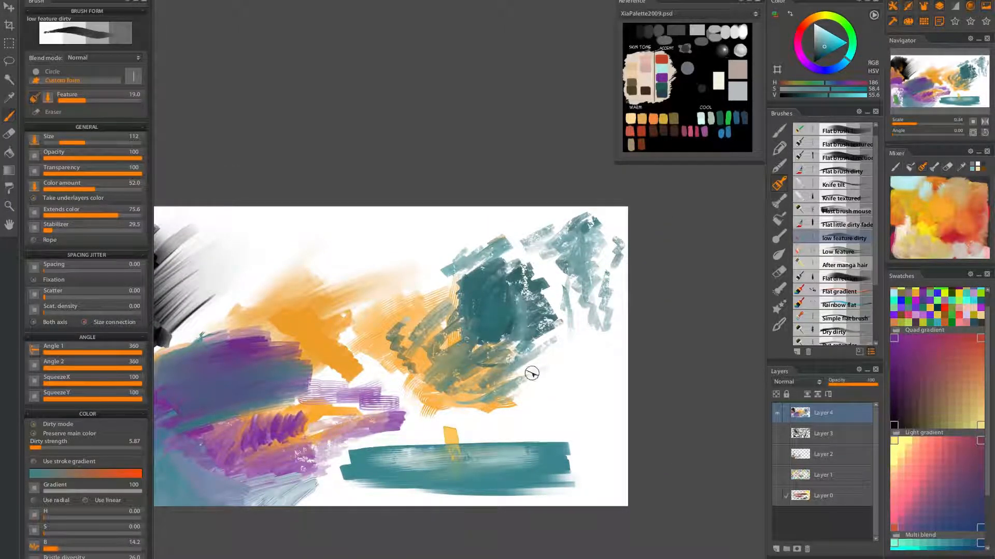
{"action": "left_click_drag", "start_coordinate": [574, 324], "coordinate": [568, 338]}
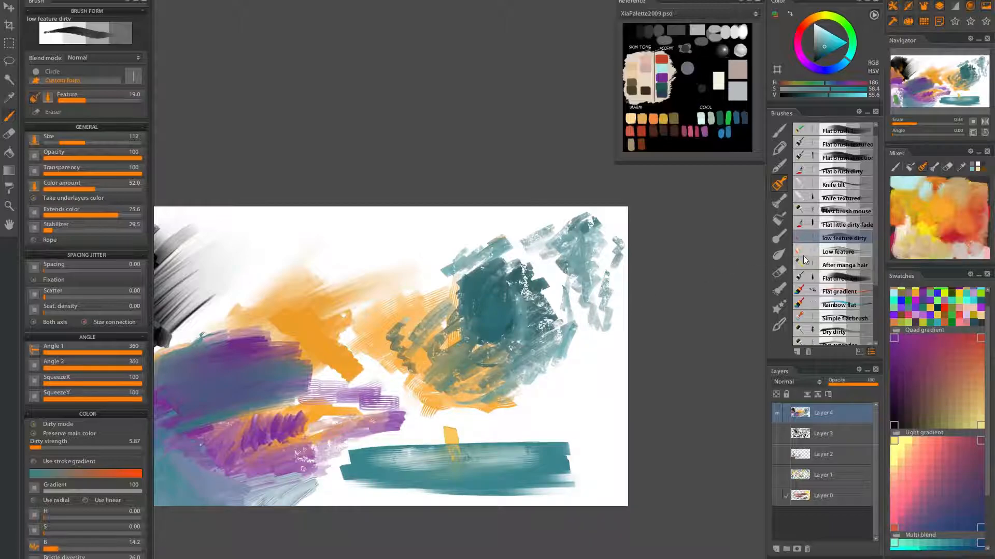
Switch to the Low feature brush and paint a soft fan-shaped teal patch on the white area below the corner strokes.
{"action": "left_click", "coordinate": [854, 251]}
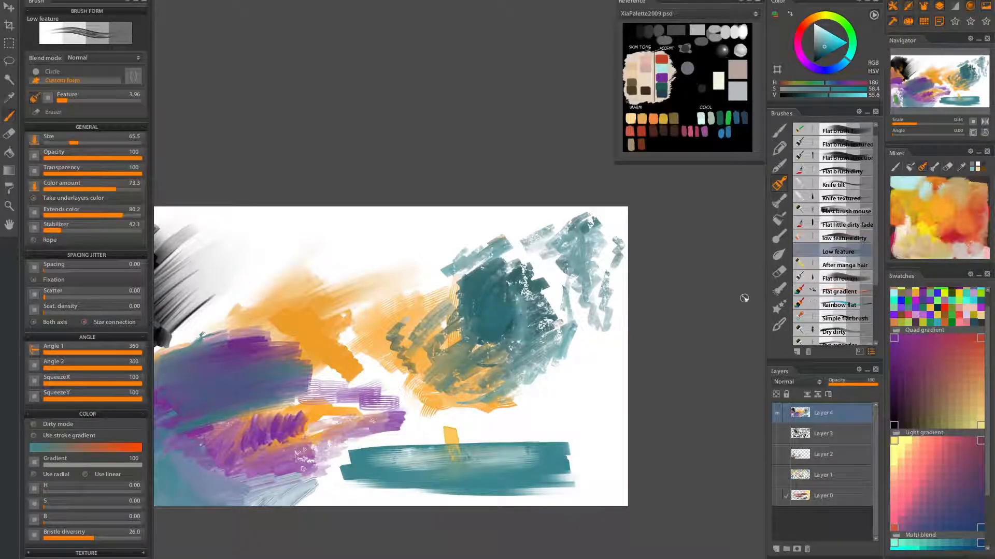
{"action": "scroll", "coordinate": [553, 336], "scroll_direction": "up", "scroll_amount": 5}
{"action": "mouse_move", "coordinate": [654, 374]}
{"action": "left_mouse_down"}
{"action": "mouse_move", "coordinate": [622, 418]}
{"action": "mouse_move", "coordinate": [577, 420]}
{"action": "mouse_move", "coordinate": [619, 451]}
{"action": "mouse_move", "coordinate": [668, 389]}
{"action": "mouse_move", "coordinate": [640, 368]}
{"action": "mouse_move", "coordinate": [564, 409]}
{"action": "mouse_move", "coordinate": [575, 430]}
{"action": "mouse_move", "coordinate": [630, 451]}
{"action": "mouse_move", "coordinate": [683, 436]}
{"action": "mouse_move", "coordinate": [621, 411]}
{"action": "left_mouse_up"}
{"action": "left_click_drag", "start_coordinate": [582, 438], "coordinate": [677, 483]}
{"action": "left_click_drag", "start_coordinate": [555, 423], "coordinate": [681, 494]}
{"action": "left_click_drag", "start_coordinate": [531, 353], "coordinate": [431, 313]}
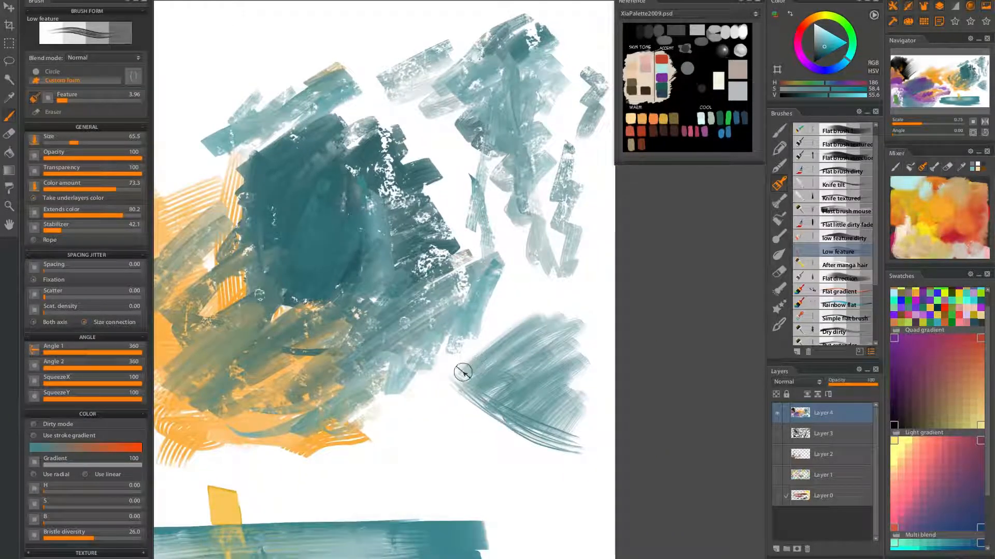
{"action": "left_click_drag", "start_coordinate": [470, 367], "coordinate": [481, 396]}
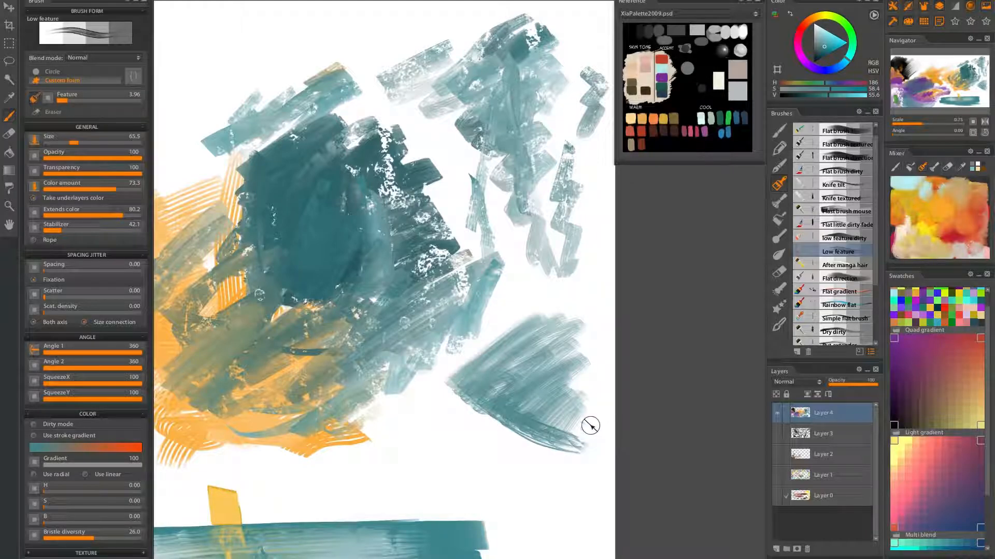
Enlarge and soften the fan-shaped teal patch with overlapping diagonal Low feature strokes.
{"action": "scroll", "coordinate": [592, 427], "scroll_direction": "up", "scroll_amount": 5}
{"action": "mouse_move", "coordinate": [439, 413]}
{"action": "left_mouse_down"}
{"action": "mouse_move", "coordinate": [565, 459]}
{"action": "mouse_move", "coordinate": [340, 195]}
{"action": "mouse_move", "coordinate": [293, 171]}
{"action": "mouse_move", "coordinate": [482, 70]}
{"action": "mouse_move", "coordinate": [509, 73]}
{"action": "mouse_move", "coordinate": [530, 97]}
{"action": "left_mouse_up"}
{"action": "mouse_move", "coordinate": [598, 91]}
{"action": "left_mouse_down"}
{"action": "mouse_move", "coordinate": [447, 237]}
{"action": "mouse_move", "coordinate": [473, 322]}
{"action": "mouse_move", "coordinate": [484, 446]}
{"action": "mouse_move", "coordinate": [473, 187]}
{"action": "mouse_move", "coordinate": [419, 140]}
{"action": "mouse_move", "coordinate": [348, 152]}
{"action": "mouse_move", "coordinate": [201, 352]}
{"action": "left_mouse_up"}
{"action": "left_click_drag", "start_coordinate": [343, 449], "coordinate": [558, 299]}
{"action": "mouse_move", "coordinate": [512, 211]}
{"action": "left_mouse_down"}
{"action": "mouse_move", "coordinate": [462, 305]}
{"action": "mouse_move", "coordinate": [453, 471]}
{"action": "left_mouse_up"}
{"action": "left_click_drag", "start_coordinate": [529, 452], "coordinate": [487, 311]}
Write faint, thin-bristled letters beginning with "Stu" from the white gap toward the fan-shaped patch.
{"action": "mouse_move", "coordinate": [389, 286]}
{"action": "left_mouse_down"}
{"action": "mouse_move", "coordinate": [566, 337]}
{"action": "mouse_move", "coordinate": [508, 389]}
{"action": "mouse_move", "coordinate": [267, 271]}
{"action": "mouse_move", "coordinate": [196, 188]}
{"action": "mouse_move", "coordinate": [304, 195]}
{"action": "left_mouse_up"}
{"action": "mouse_move", "coordinate": [337, 228]}
{"action": "left_mouse_down"}
{"action": "mouse_move", "coordinate": [387, 330]}
{"action": "mouse_move", "coordinate": [343, 363]}
{"action": "left_mouse_up"}
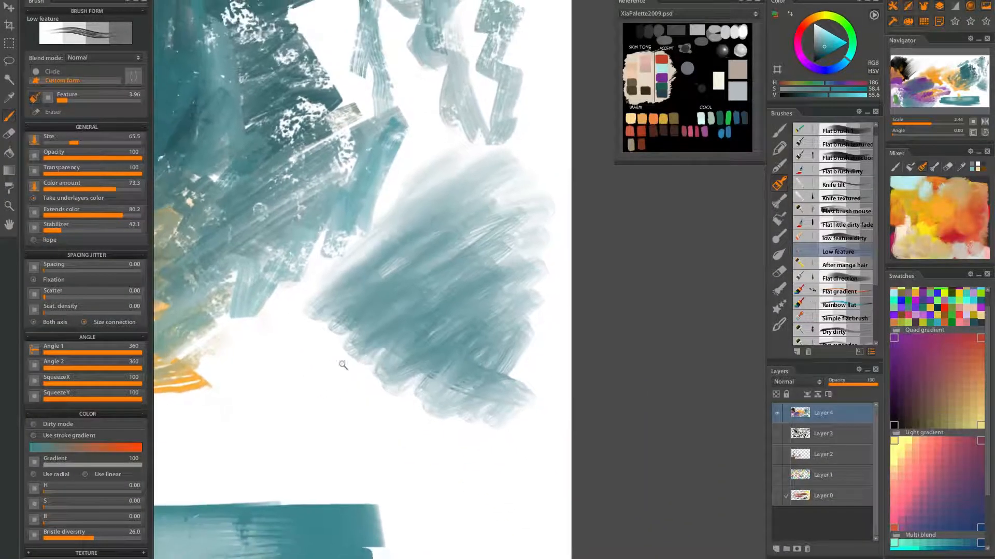
{"action": "left_click_drag", "start_coordinate": [279, 348], "coordinate": [254, 350]}
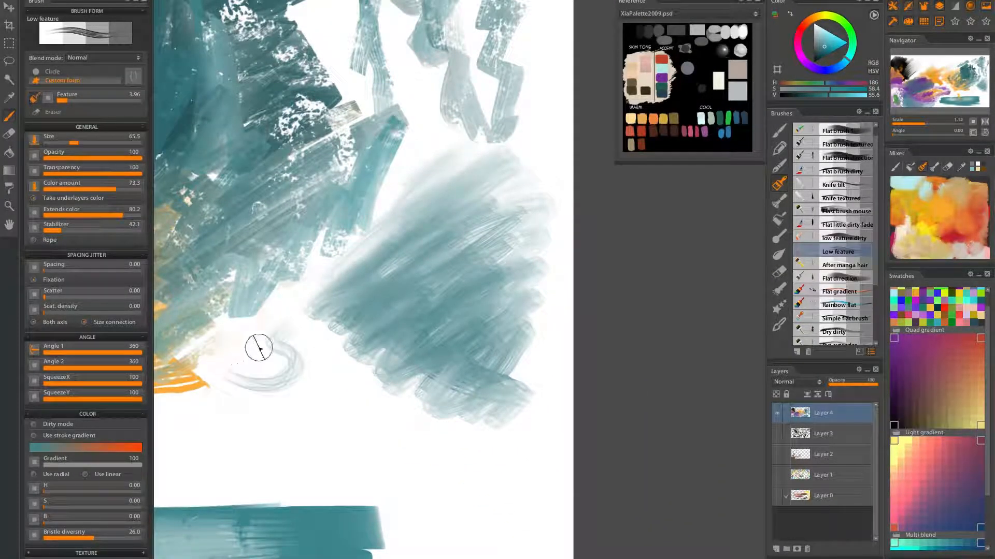
{"action": "left_click_drag", "start_coordinate": [320, 327], "coordinate": [297, 359]}
{"action": "left_click_drag", "start_coordinate": [364, 387], "coordinate": [419, 326]}
{"action": "mouse_move", "coordinate": [415, 363]}
{"action": "left_mouse_down"}
{"action": "mouse_move", "coordinate": [470, 385]}
{"action": "mouse_move", "coordinate": [551, 275]}
{"action": "left_mouse_up"}
Select the After manga hair brush, paint a trial curved strand from the upper corner of the teal band, and undo it.
{"action": "left_click", "coordinate": [830, 266]}
{"action": "mouse_move", "coordinate": [545, 315]}
{"action": "left_mouse_down"}
{"action": "mouse_move", "coordinate": [403, 342]}
{"action": "mouse_move", "coordinate": [512, 292]}
{"action": "left_mouse_up"}
{"action": "left_click_drag", "start_coordinate": [874, 253], "coordinate": [880, 319]}
{"action": "left_click_drag", "start_coordinate": [541, 388], "coordinate": [642, 293]}
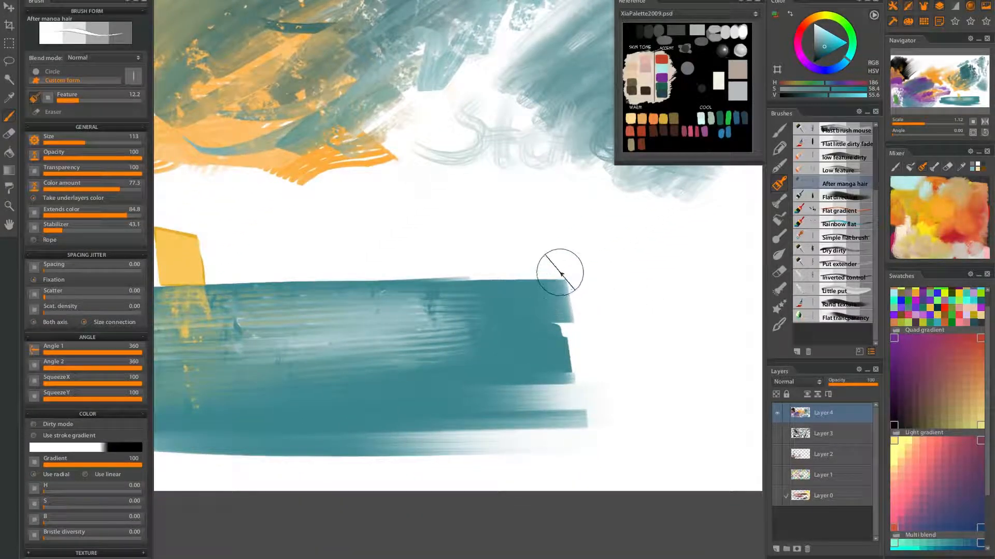
{"action": "mouse_move", "coordinate": [555, 284]}
{"action": "left_mouse_down"}
{"action": "mouse_move", "coordinate": [453, 331]}
{"action": "mouse_move", "coordinate": [394, 401]}
{"action": "mouse_move", "coordinate": [404, 394]}
{"action": "left_mouse_up"}
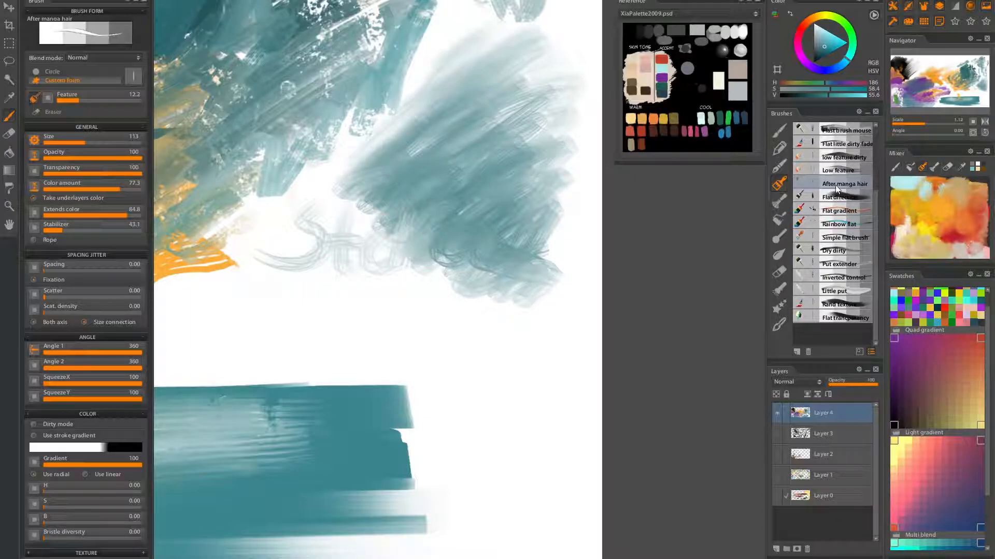
{"action": "left_click_drag", "start_coordinate": [402, 393], "coordinate": [539, 360]}
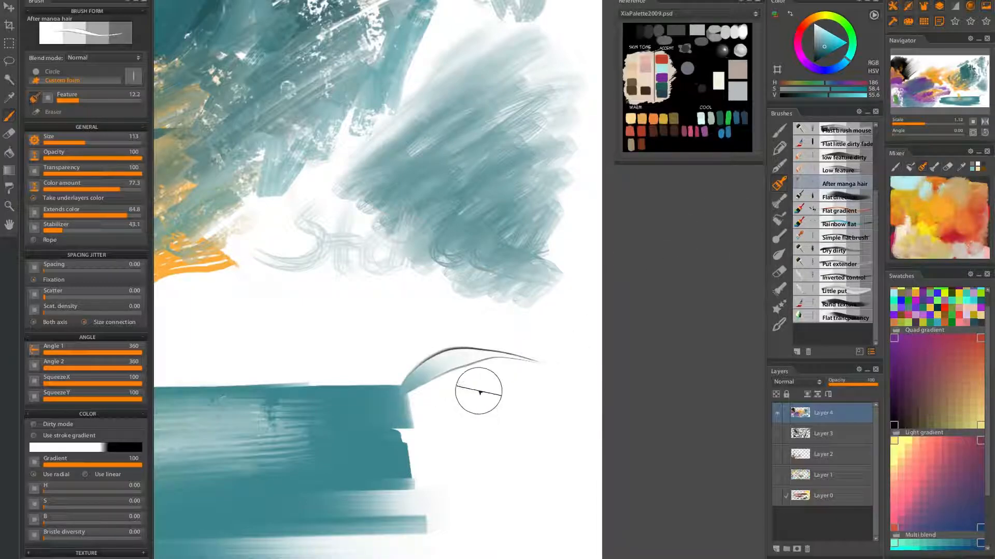
{"action": "key", "text": "ctrl+z"}
Paint a first fan of tapered, outlined hair strands growing from the right end of the teal band.
{"action": "mouse_move", "coordinate": [373, 398]}
{"action": "left_mouse_down"}
{"action": "mouse_move", "coordinate": [403, 363]}
{"action": "mouse_move", "coordinate": [539, 323]}
{"action": "left_mouse_up"}
{"action": "left_click_drag", "start_coordinate": [355, 391], "coordinate": [440, 286]}
{"action": "left_click_drag", "start_coordinate": [402, 394], "coordinate": [523, 339]}
{"action": "left_click_drag", "start_coordinate": [386, 412], "coordinate": [563, 311]}
{"action": "left_click_drag", "start_coordinate": [342, 416], "coordinate": [321, 282]}
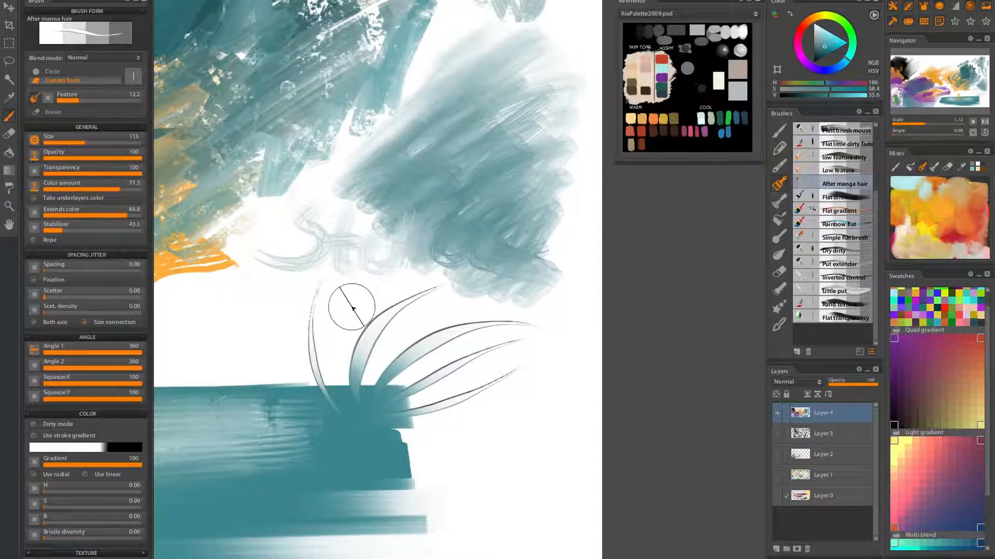
{"action": "left_click_drag", "start_coordinate": [347, 411], "coordinate": [344, 307]}
Thicken the right side of the hair tuft with long overlapping strands curving up and outward from the teal band.
{"action": "mouse_move", "coordinate": [323, 392]}
{"action": "left_mouse_down"}
{"action": "mouse_move", "coordinate": [421, 312]}
{"action": "mouse_move", "coordinate": [372, 331]}
{"action": "mouse_move", "coordinate": [336, 409]}
{"action": "mouse_move", "coordinate": [513, 284]}
{"action": "left_mouse_up"}
{"action": "mouse_move", "coordinate": [384, 415]}
{"action": "left_mouse_down"}
{"action": "mouse_move", "coordinate": [498, 295]}
{"action": "mouse_move", "coordinate": [484, 320]}
{"action": "left_mouse_up"}
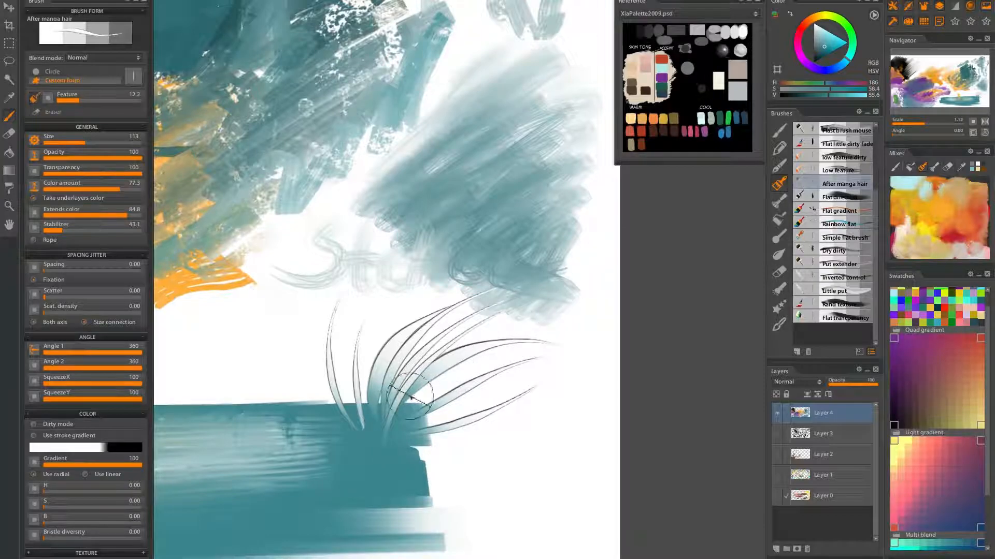
{"action": "mouse_move", "coordinate": [377, 446]}
{"action": "left_mouse_down"}
{"action": "mouse_move", "coordinate": [549, 312]}
{"action": "mouse_move", "coordinate": [493, 347]}
{"action": "mouse_move", "coordinate": [531, 332]}
{"action": "mouse_move", "coordinate": [557, 338]}
{"action": "left_mouse_up"}
{"action": "left_click_drag", "start_coordinate": [379, 457], "coordinate": [503, 400]}
{"action": "left_click_drag", "start_coordinate": [393, 461], "coordinate": [580, 382]}
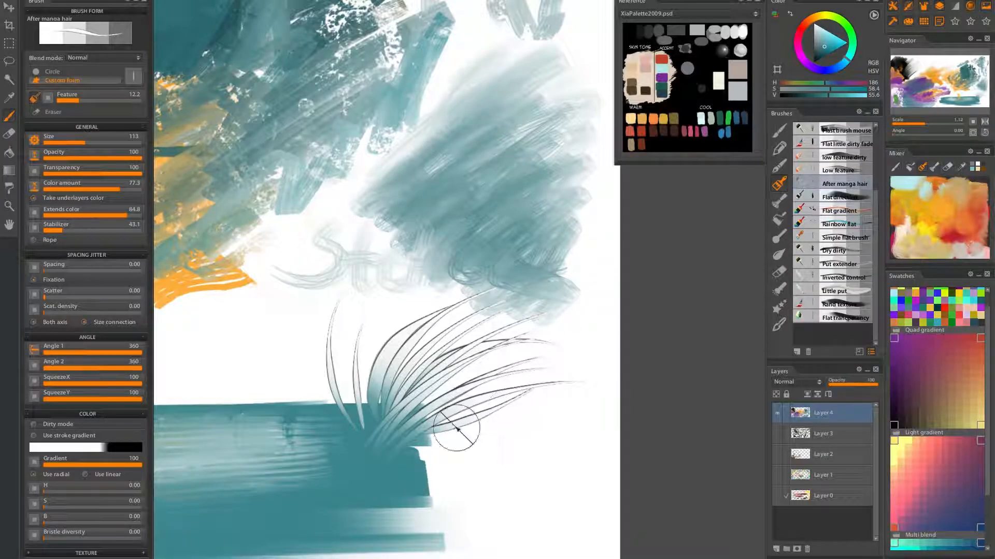
{"action": "left_click_drag", "start_coordinate": [407, 454], "coordinate": [565, 383]}
{"action": "left_click_drag", "start_coordinate": [396, 472], "coordinate": [616, 409]}
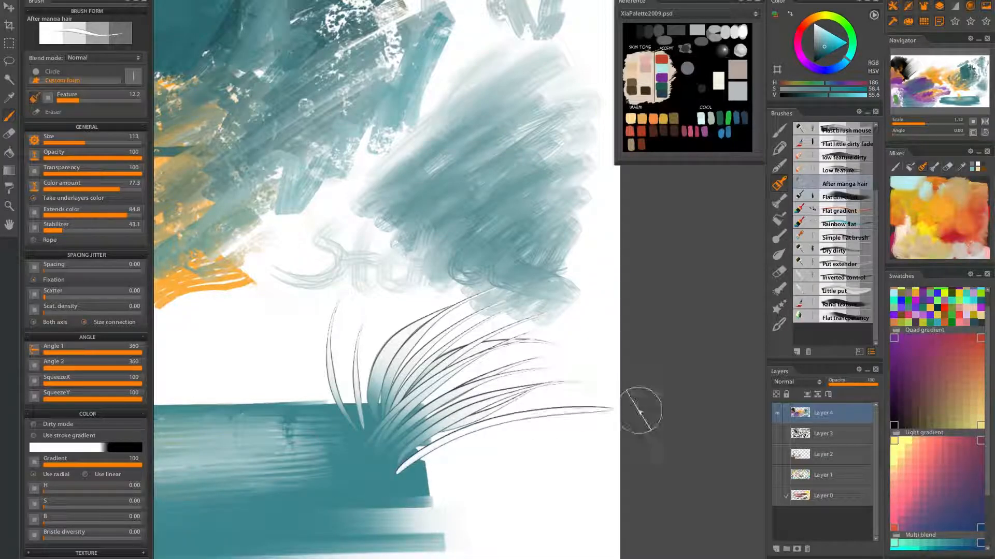
Add slender upright hair strands to the left side of the tuft.
{"action": "mouse_move", "coordinate": [380, 485]}
{"action": "left_mouse_down"}
{"action": "mouse_move", "coordinate": [435, 412]}
{"action": "mouse_move", "coordinate": [415, 422]}
{"action": "left_mouse_up"}
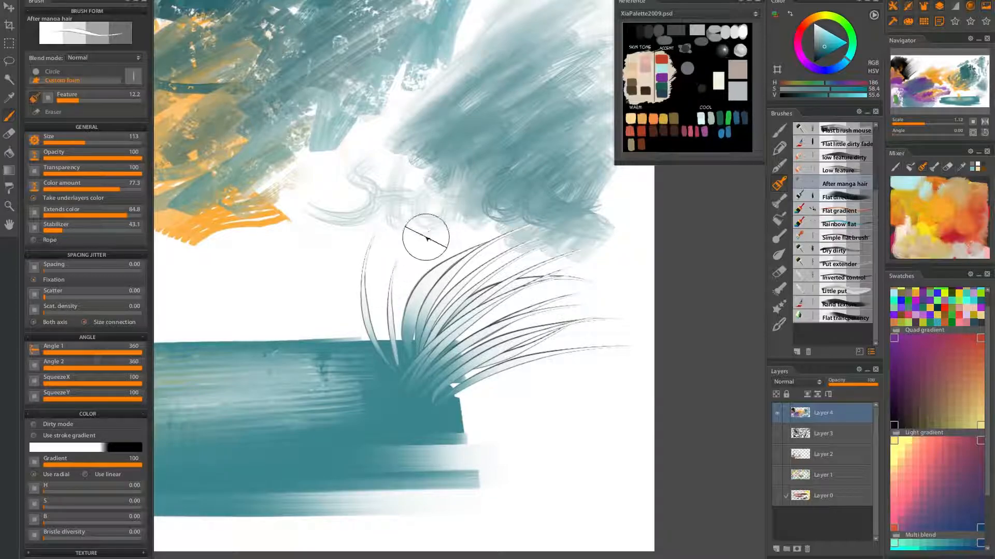
{"action": "left_click_drag", "start_coordinate": [389, 372], "coordinate": [397, 247]}
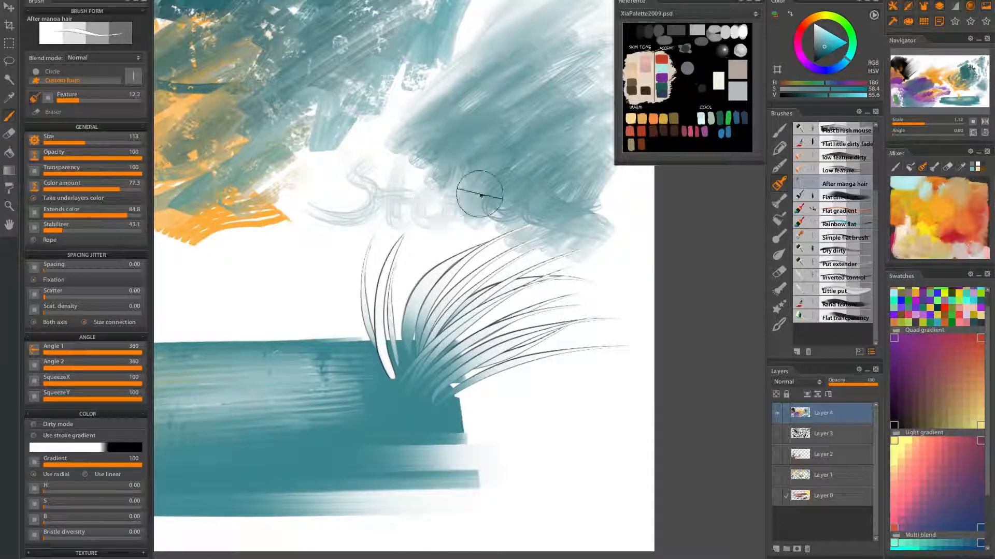
{"action": "left_click_drag", "start_coordinate": [397, 374], "coordinate": [407, 247]}
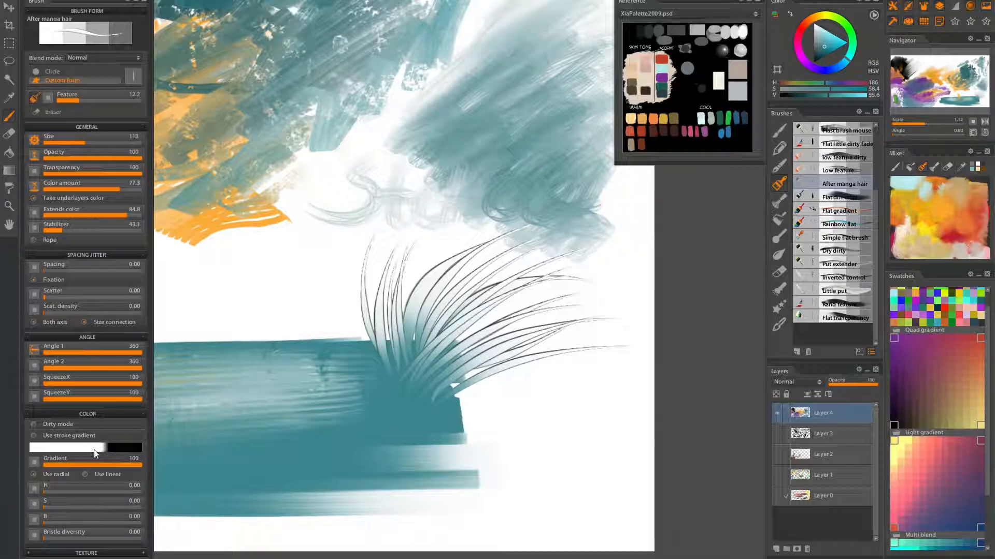
Give the brush a dark green to yellow-green gradient and paint broad leaf-like blades over the left side of the tuft.
{"action": "scroll", "coordinate": [444, 254], "scroll_direction": "up", "scroll_amount": 5}
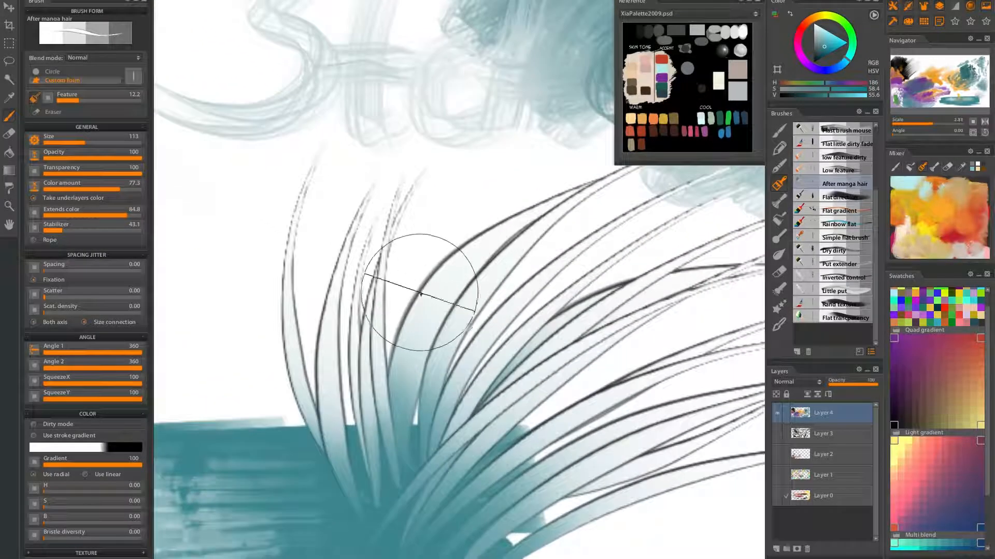
{"action": "left_click", "coordinate": [87, 447]}
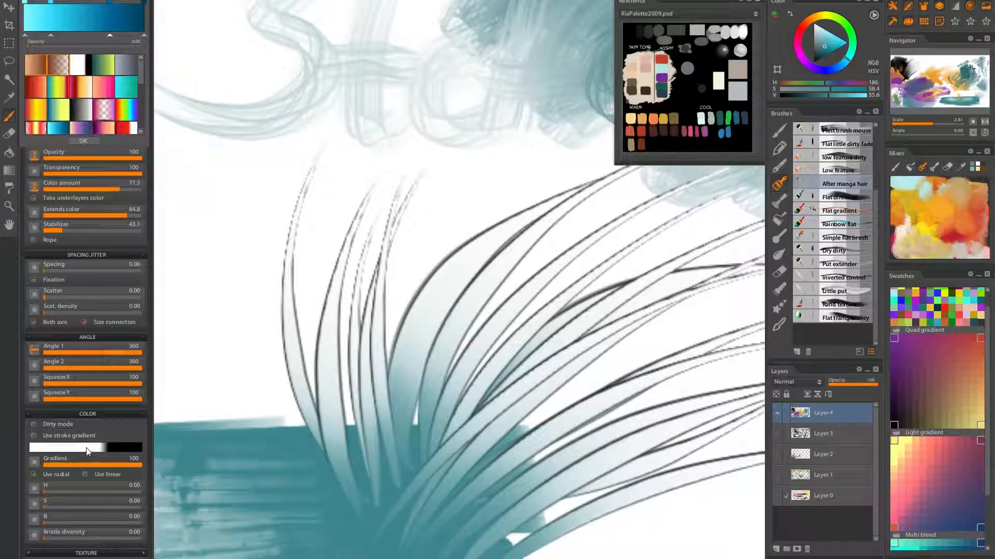
{"action": "left_click", "coordinate": [338, 501]}
{"action": "left_click_drag", "start_coordinate": [345, 501], "coordinate": [260, 215]}
{"action": "mouse_move", "coordinate": [375, 487]}
{"action": "left_mouse_down"}
{"action": "mouse_move", "coordinate": [454, 223]}
{"action": "mouse_move", "coordinate": [544, 265]}
{"action": "left_mouse_up"}
{"action": "left_click_drag", "start_coordinate": [358, 518], "coordinate": [536, 272]}
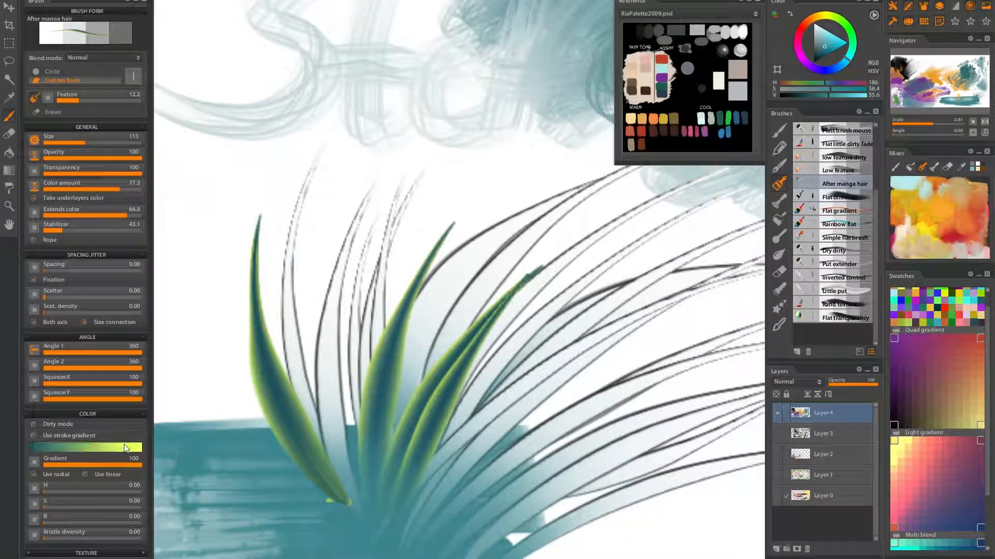
Change the brush gradient to run from blue through green to yellow and paint curved blades through the middle of the tuft.
{"action": "left_click", "coordinate": [125, 446]}
{"action": "left_click", "coordinate": [61, 121]}
{"action": "left_click", "coordinate": [83, 140]}
{"action": "mouse_move", "coordinate": [359, 518]}
{"action": "left_mouse_down"}
{"action": "mouse_move", "coordinate": [407, 358]}
{"action": "mouse_move", "coordinate": [470, 223]}
{"action": "mouse_move", "coordinate": [554, 326]}
{"action": "left_mouse_up"}
{"action": "left_click_drag", "start_coordinate": [417, 500], "coordinate": [660, 367]}
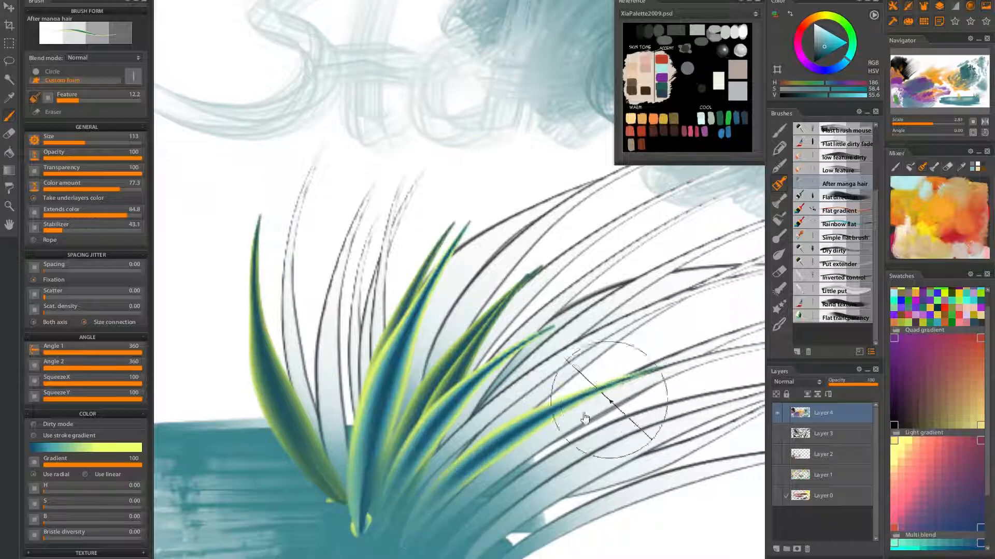
{"action": "left_click_drag", "start_coordinate": [508, 461], "coordinate": [495, 332]}
Add slender blue strands with yellow-green edges across the centre and right of the tuft, plus one leaning up to the left.
{"action": "scroll", "coordinate": [495, 331], "scroll_direction": "down", "scroll_amount": 5}
{"action": "scroll", "coordinate": [495, 331], "scroll_direction": "up", "scroll_amount": 3}
{"action": "left_click_drag", "start_coordinate": [425, 377], "coordinate": [485, 296]}
{"action": "left_click_drag", "start_coordinate": [539, 265], "coordinate": [555, 261]}
{"action": "left_click_drag", "start_coordinate": [424, 389], "coordinate": [598, 298]}
{"action": "mouse_move", "coordinate": [470, 403]}
{"action": "left_mouse_down"}
{"action": "mouse_move", "coordinate": [585, 315]}
{"action": "mouse_move", "coordinate": [580, 279]}
{"action": "left_mouse_up"}
{"action": "left_click_drag", "start_coordinate": [435, 381], "coordinate": [391, 240]}
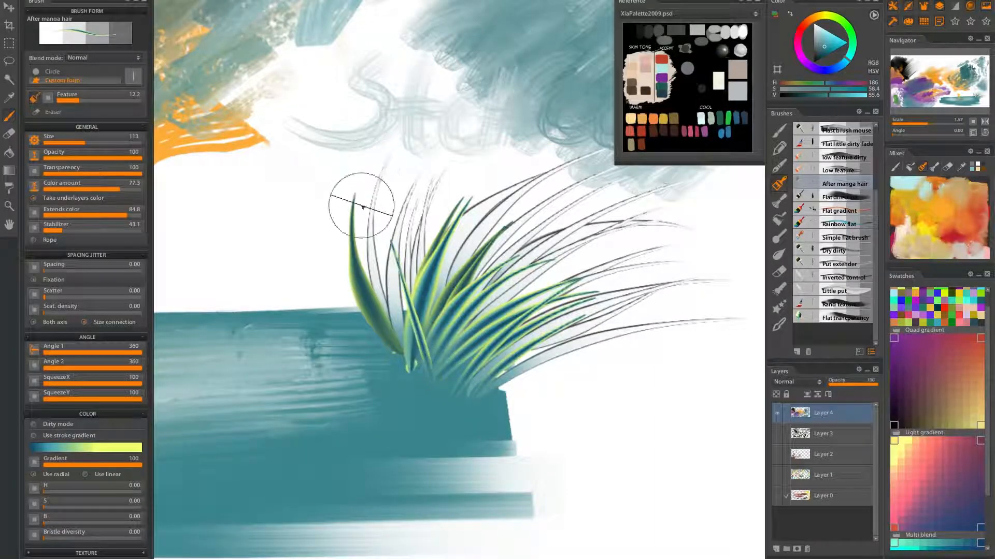
Apply the cyan-to-green gradient preset to the brush and paint bright cyan blades rising from the base of the tuft.
{"action": "left_click", "coordinate": [102, 446]}
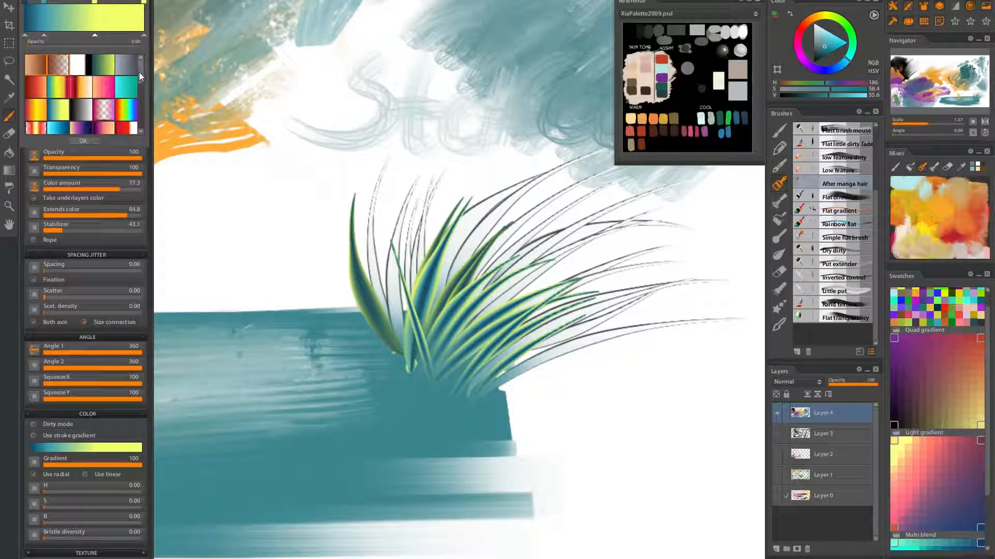
{"action": "left_click", "coordinate": [125, 82]}
{"action": "left_click", "coordinate": [396, 404]}
{"action": "left_click_drag", "start_coordinate": [409, 399], "coordinate": [469, 245]}
{"action": "mouse_move", "coordinate": [440, 395]}
{"action": "left_mouse_down"}
{"action": "mouse_move", "coordinate": [542, 249]}
{"action": "mouse_move", "coordinate": [563, 280]}
{"action": "left_mouse_up"}
Apply the first gradient preset, running from teal to orange-red, to the brush.
{"action": "left_click", "coordinate": [108, 446]}
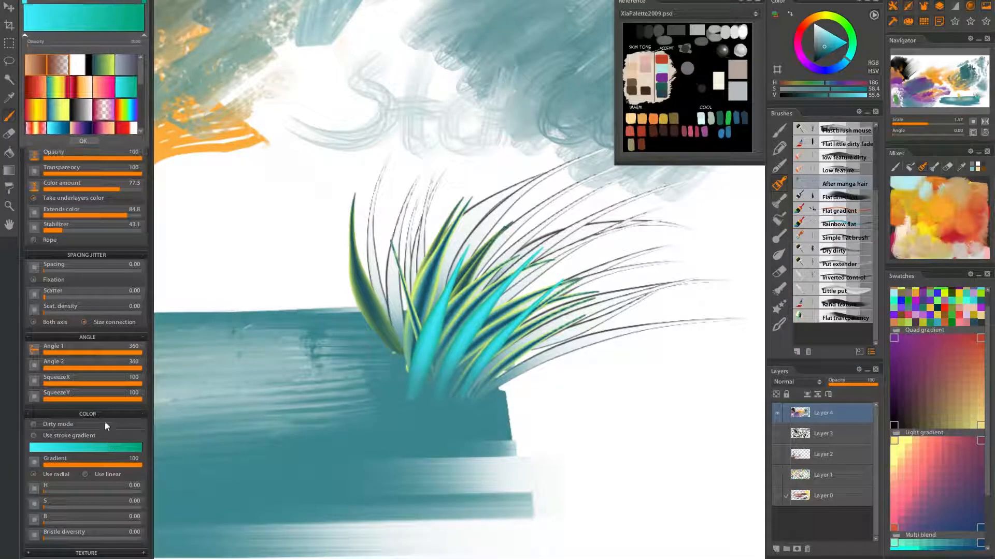
{"action": "mouse_move", "coordinate": [141, 65]}
{"action": "left_mouse_down"}
{"action": "mouse_move", "coordinate": [146, 117]}
{"action": "mouse_move", "coordinate": [149, 73]}
{"action": "left_mouse_up"}
{"action": "left_click", "coordinate": [33, 64]}
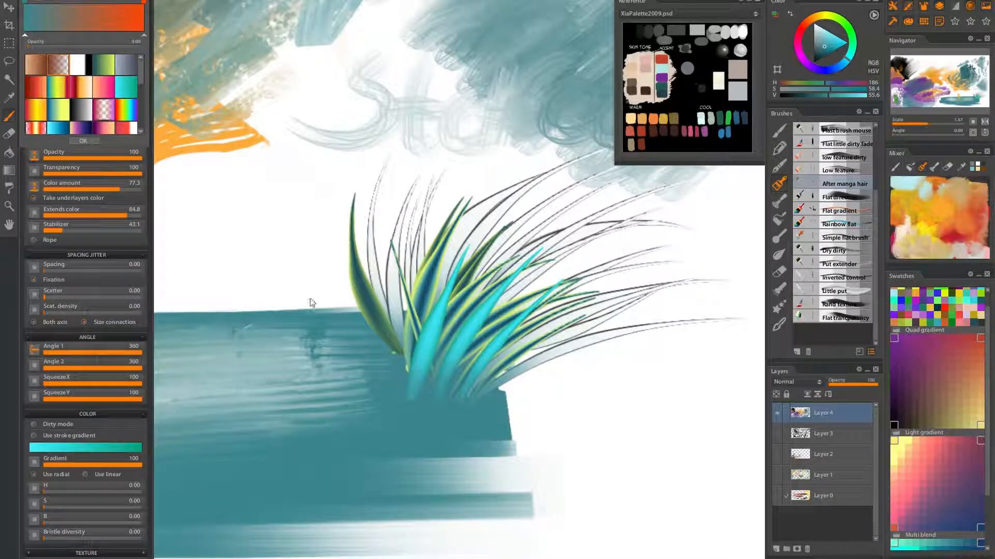
{"action": "left_click", "coordinate": [84, 141]}
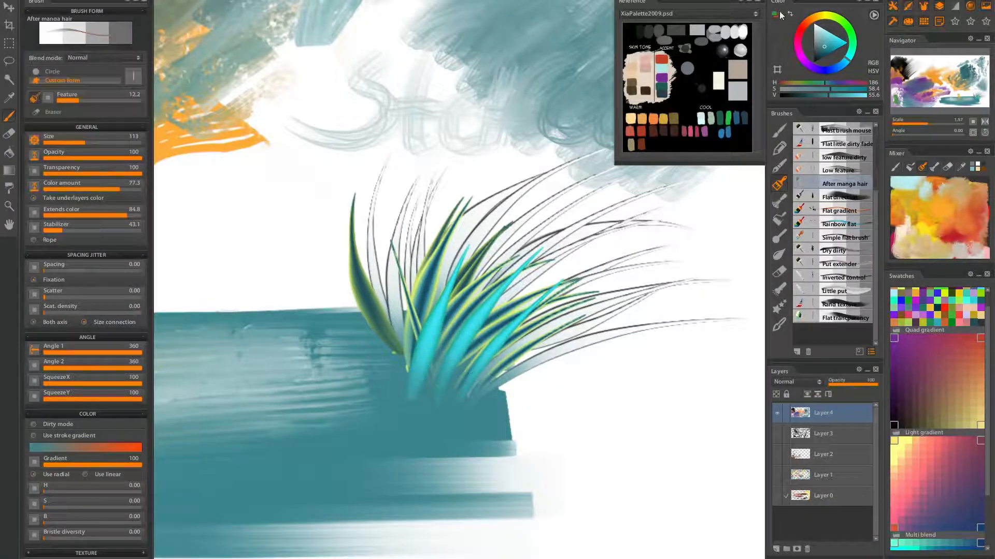
{"action": "left_click", "coordinate": [71, 449]}
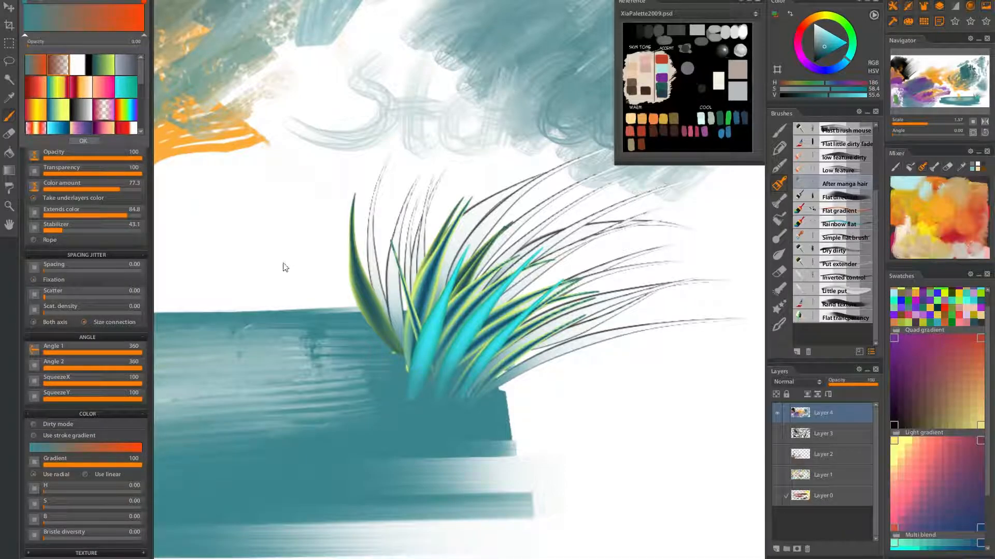
{"action": "left_click", "coordinate": [425, 391]}
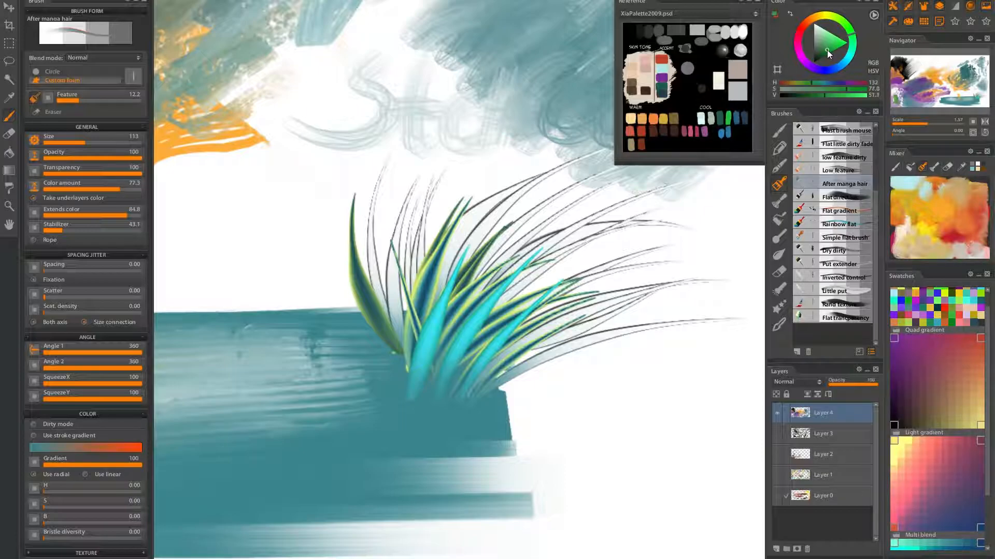
Make the working colours a dark green and a light green, and swap them so dark green is the main colour.
{"action": "left_click", "coordinate": [789, 14]}
{"action": "left_click", "coordinate": [851, 31]}
{"action": "left_click_drag", "start_coordinate": [827, 37], "coordinate": [826, 34]}
{"action": "left_click", "coordinate": [824, 36]}
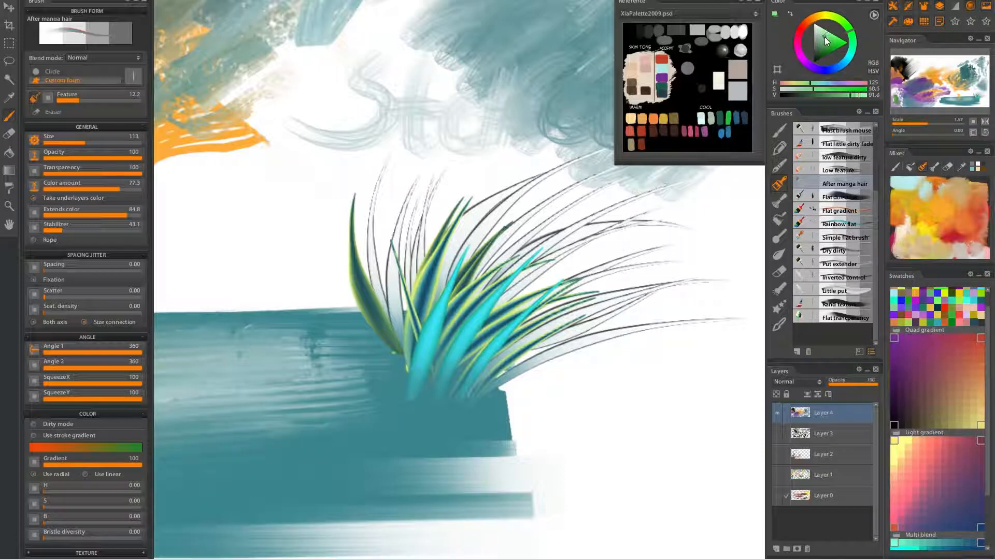
{"action": "key", "text": "x"}
Paint dark green blades with lighter edges fanning out from the base and right side of the tuft.
{"action": "mouse_move", "coordinate": [418, 400]}
{"action": "left_mouse_down"}
{"action": "mouse_move", "coordinate": [470, 391]}
{"action": "mouse_move", "coordinate": [672, 294]}
{"action": "left_mouse_up"}
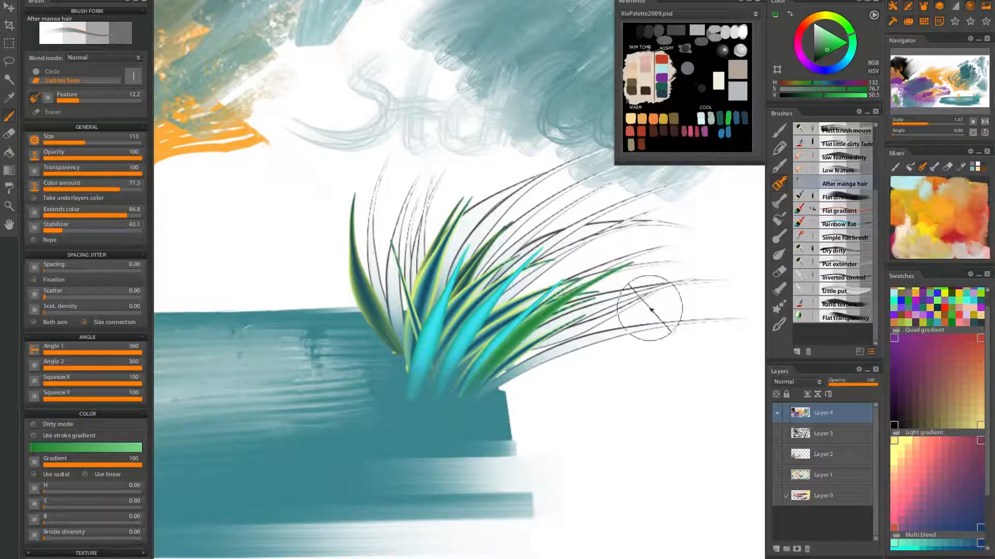
{"action": "left_click_drag", "start_coordinate": [566, 341], "coordinate": [651, 308]}
{"action": "mouse_move", "coordinate": [474, 428]}
{"action": "left_mouse_down"}
{"action": "mouse_move", "coordinate": [465, 269]}
{"action": "mouse_move", "coordinate": [402, 300]}
{"action": "left_mouse_up"}
{"action": "mouse_move", "coordinate": [434, 410]}
{"action": "left_mouse_down"}
{"action": "mouse_move", "coordinate": [394, 337]}
{"action": "mouse_move", "coordinate": [481, 314]}
{"action": "left_mouse_up"}
{"action": "left_click_drag", "start_coordinate": [472, 392], "coordinate": [553, 317]}
{"action": "left_click_drag", "start_coordinate": [489, 407], "coordinate": [560, 372]}
Swap the two greens and paint short light green blades with darker edges around the base of the tuft.
{"action": "key", "text": "x"}
{"action": "left_click_drag", "start_coordinate": [464, 420], "coordinate": [522, 319]}
{"action": "left_click_drag", "start_coordinate": [455, 424], "coordinate": [471, 321]}
{"action": "mouse_move", "coordinate": [438, 413]}
{"action": "left_mouse_down"}
{"action": "mouse_move", "coordinate": [382, 300]}
{"action": "mouse_move", "coordinate": [465, 336]}
{"action": "left_mouse_up"}
{"action": "left_click_drag", "start_coordinate": [477, 418], "coordinate": [515, 350]}
{"action": "mouse_move", "coordinate": [484, 421]}
{"action": "left_mouse_down"}
{"action": "mouse_move", "coordinate": [560, 367]}
{"action": "mouse_move", "coordinate": [589, 377]}
{"action": "left_mouse_up"}
{"action": "scroll", "coordinate": [620, 384], "scroll_direction": "down", "scroll_amount": 5}
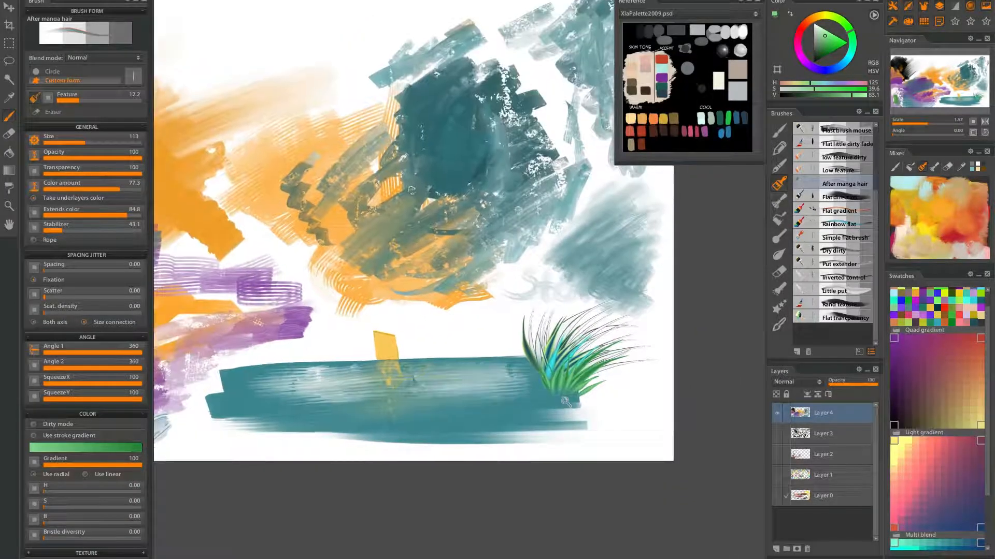
Select the Flat direction brush and paint a light green patch just above the upper teal strokes.
{"action": "left_click", "coordinate": [849, 197]}
{"action": "left_click_drag", "start_coordinate": [586, 304], "coordinate": [446, 382]}
{"action": "mouse_move", "coordinate": [334, 202]}
{"action": "left_mouse_down"}
{"action": "mouse_move", "coordinate": [446, 299]}
{"action": "mouse_move", "coordinate": [549, 426]}
{"action": "left_mouse_up"}
{"action": "scroll", "coordinate": [480, 331], "scroll_direction": "up", "scroll_amount": 5}
{"action": "mouse_move", "coordinate": [522, 352]}
{"action": "left_mouse_down"}
{"action": "mouse_move", "coordinate": [478, 389]}
{"action": "mouse_move", "coordinate": [514, 332]}
{"action": "mouse_move", "coordinate": [530, 336]}
{"action": "mouse_move", "coordinate": [517, 355]}
{"action": "left_mouse_up"}
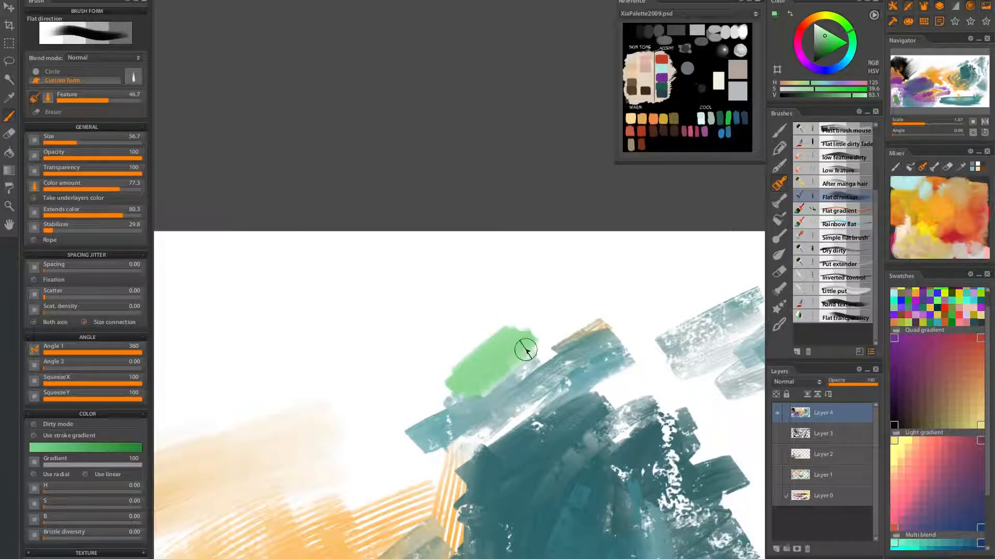
Enlarge the light green patch with overlapping strokes in several directions and fade its upper edge upward.
{"action": "mouse_move", "coordinate": [452, 373]}
{"action": "left_mouse_down"}
{"action": "mouse_move", "coordinate": [471, 332]}
{"action": "mouse_move", "coordinate": [493, 327]}
{"action": "mouse_move", "coordinate": [490, 356]}
{"action": "mouse_move", "coordinate": [406, 368]}
{"action": "left_mouse_up"}
{"action": "left_click_drag", "start_coordinate": [302, 399], "coordinate": [344, 426]}
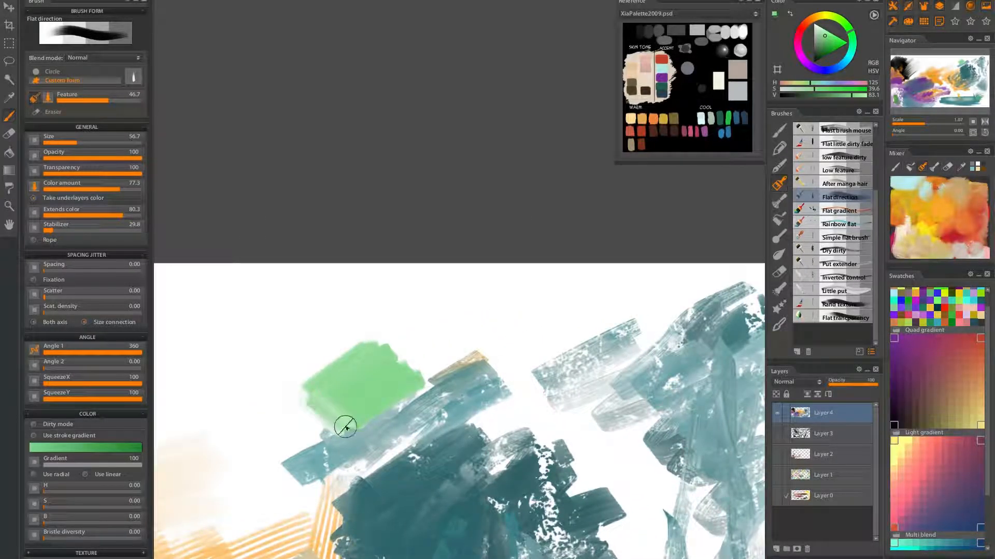
{"action": "mouse_move", "coordinate": [295, 391]}
{"action": "left_mouse_down"}
{"action": "mouse_move", "coordinate": [280, 364]}
{"action": "mouse_move", "coordinate": [322, 380]}
{"action": "mouse_move", "coordinate": [350, 345]}
{"action": "mouse_move", "coordinate": [309, 344]}
{"action": "mouse_move", "coordinate": [319, 321]}
{"action": "mouse_move", "coordinate": [297, 371]}
{"action": "left_mouse_up"}
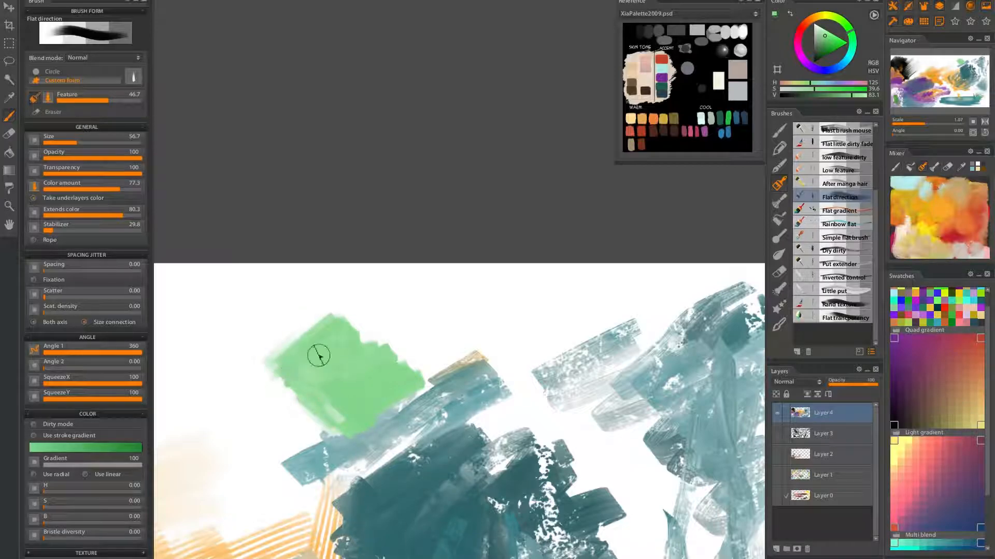
{"action": "left_click_drag", "start_coordinate": [302, 324], "coordinate": [404, 314]}
{"action": "mouse_move", "coordinate": [333, 323]}
{"action": "left_mouse_down"}
{"action": "mouse_move", "coordinate": [326, 294]}
{"action": "mouse_move", "coordinate": [351, 305]}
{"action": "mouse_move", "coordinate": [377, 348]}
{"action": "mouse_move", "coordinate": [383, 333]}
{"action": "mouse_move", "coordinate": [313, 288]}
{"action": "mouse_move", "coordinate": [337, 290]}
{"action": "left_mouse_up"}
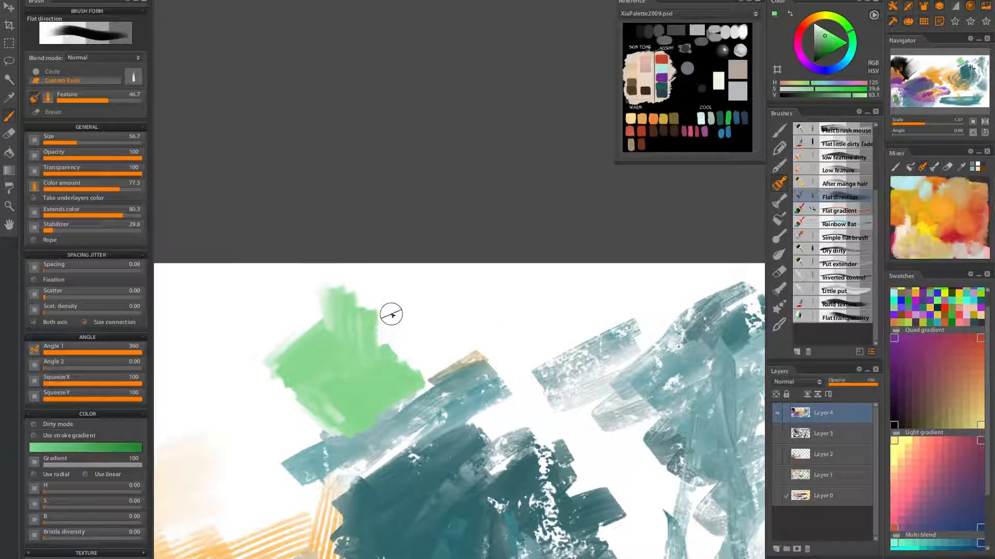
{"action": "left_click_drag", "start_coordinate": [381, 322], "coordinate": [402, 371]}
Paint a diagonal green zigzag patch and a second patch fading upward on the white area above the orange.
{"action": "mouse_move", "coordinate": [460, 350]}
{"action": "left_mouse_down"}
{"action": "mouse_move", "coordinate": [548, 293]}
{"action": "mouse_move", "coordinate": [616, 318]}
{"action": "left_mouse_up"}
{"action": "key", "text": "ctrl+z"}
{"action": "mouse_move", "coordinate": [441, 301]}
{"action": "left_mouse_down"}
{"action": "mouse_move", "coordinate": [413, 287]}
{"action": "mouse_move", "coordinate": [377, 301]}
{"action": "mouse_move", "coordinate": [347, 274]}
{"action": "mouse_move", "coordinate": [321, 291]}
{"action": "mouse_move", "coordinate": [324, 315]}
{"action": "mouse_move", "coordinate": [395, 332]}
{"action": "mouse_move", "coordinate": [295, 328]}
{"action": "mouse_move", "coordinate": [284, 304]}
{"action": "mouse_move", "coordinate": [245, 303]}
{"action": "mouse_move", "coordinate": [171, 324]}
{"action": "left_mouse_up"}
{"action": "mouse_move", "coordinate": [333, 372]}
{"action": "left_mouse_down"}
{"action": "mouse_move", "coordinate": [460, 310]}
{"action": "mouse_move", "coordinate": [543, 303]}
{"action": "left_mouse_up"}
{"action": "mouse_move", "coordinate": [319, 281]}
{"action": "left_mouse_down"}
{"action": "mouse_move", "coordinate": [387, 288]}
{"action": "mouse_move", "coordinate": [407, 302]}
{"action": "mouse_move", "coordinate": [401, 312]}
{"action": "mouse_move", "coordinate": [412, 311]}
{"action": "mouse_move", "coordinate": [383, 343]}
{"action": "left_mouse_up"}
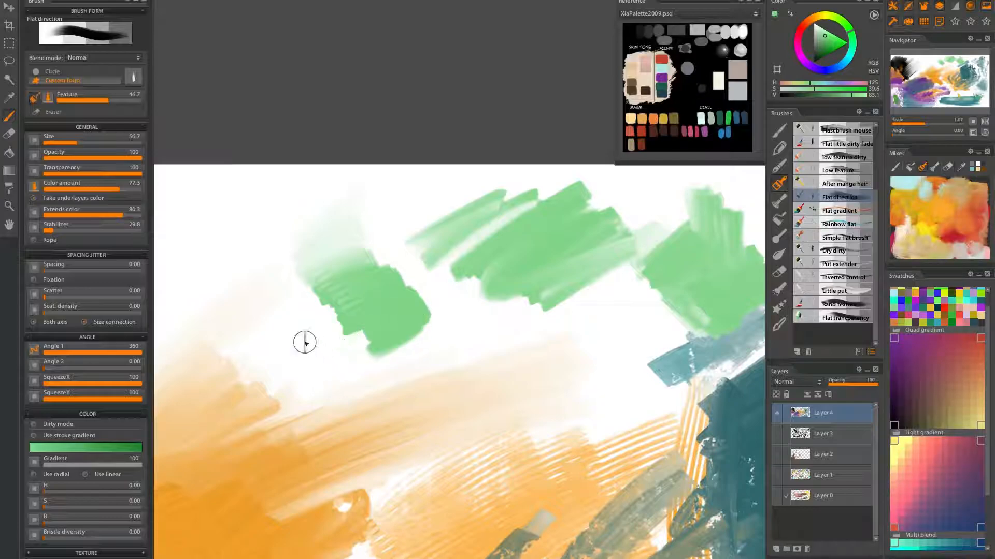
Paint angled green strokes and a cluster of short curling strokes beside the fading patch, running into the orange edge.
{"action": "left_click_drag", "start_coordinate": [268, 275], "coordinate": [309, 313]}
{"action": "left_click_drag", "start_coordinate": [225, 277], "coordinate": [341, 360]}
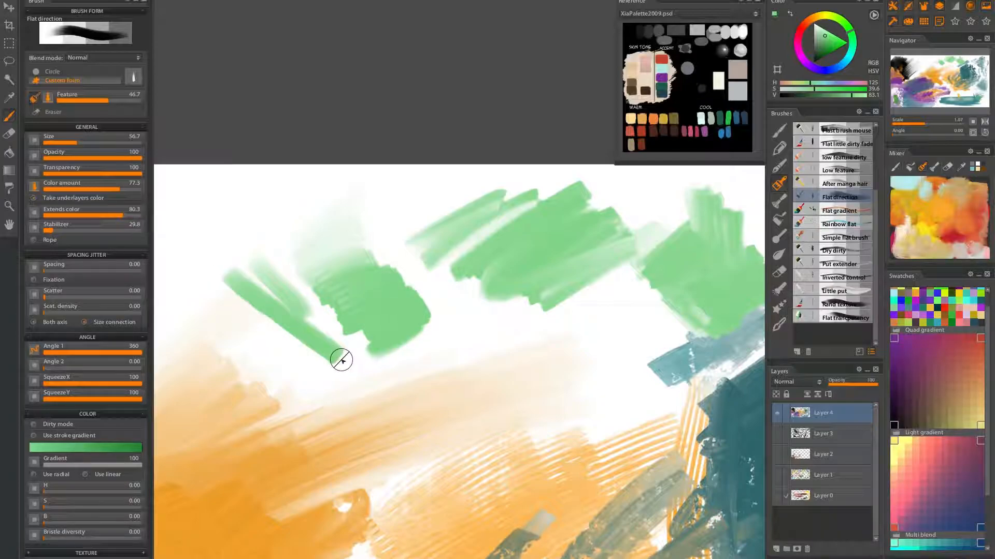
{"action": "left_click_drag", "start_coordinate": [290, 393], "coordinate": [268, 366]}
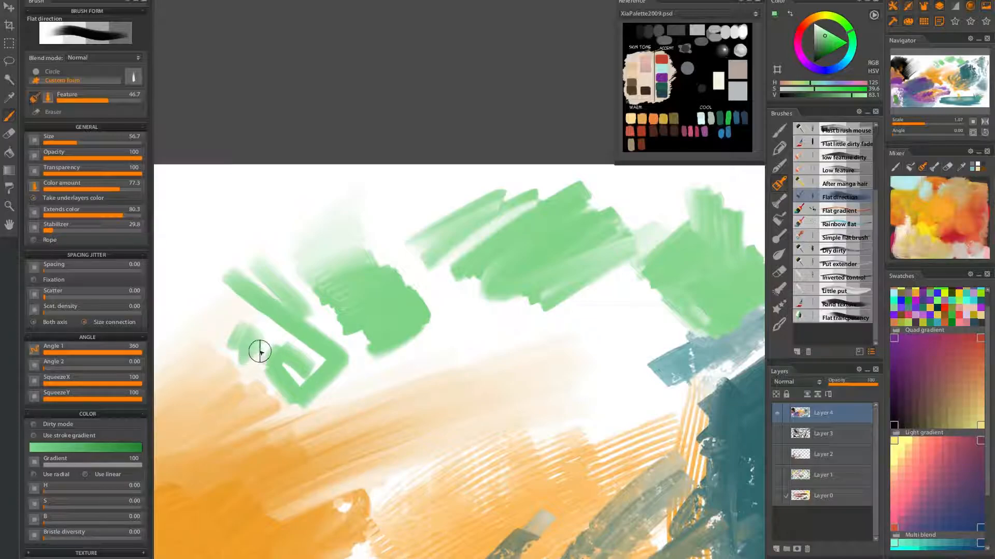
{"action": "left_click_drag", "start_coordinate": [222, 357], "coordinate": [342, 341]}
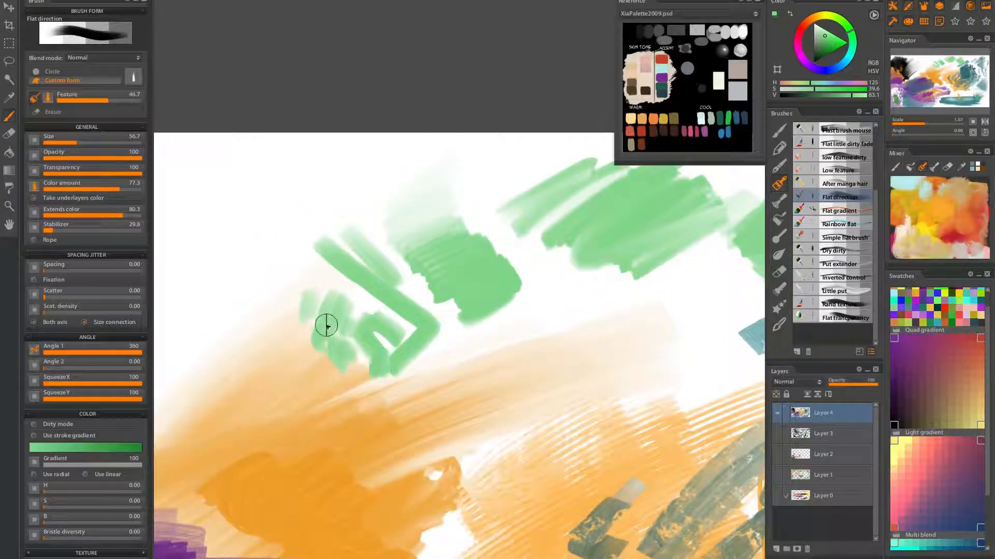
{"action": "mouse_move", "coordinate": [282, 342]}
{"action": "left_mouse_down"}
{"action": "mouse_move", "coordinate": [301, 274]}
{"action": "mouse_move", "coordinate": [363, 319]}
{"action": "mouse_move", "coordinate": [381, 301]}
{"action": "left_mouse_up"}
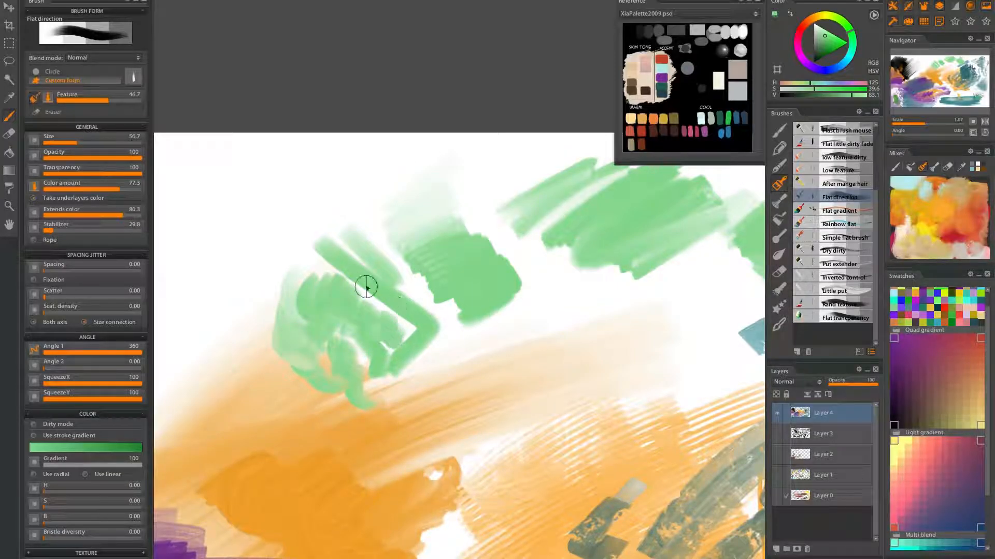
Extend the fading green patch into a solid rounded blob over the pale orange and soften its edges.
{"action": "mouse_move", "coordinate": [456, 344]}
{"action": "left_mouse_down"}
{"action": "mouse_move", "coordinate": [429, 305]}
{"action": "mouse_move", "coordinate": [420, 317]}
{"action": "mouse_move", "coordinate": [441, 314]}
{"action": "mouse_move", "coordinate": [426, 348]}
{"action": "mouse_move", "coordinate": [386, 330]}
{"action": "mouse_move", "coordinate": [382, 367]}
{"action": "mouse_move", "coordinate": [402, 389]}
{"action": "mouse_move", "coordinate": [425, 362]}
{"action": "mouse_move", "coordinate": [363, 332]}
{"action": "mouse_move", "coordinate": [379, 381]}
{"action": "mouse_move", "coordinate": [366, 388]}
{"action": "mouse_move", "coordinate": [394, 398]}
{"action": "mouse_move", "coordinate": [447, 350]}
{"action": "left_mouse_up"}
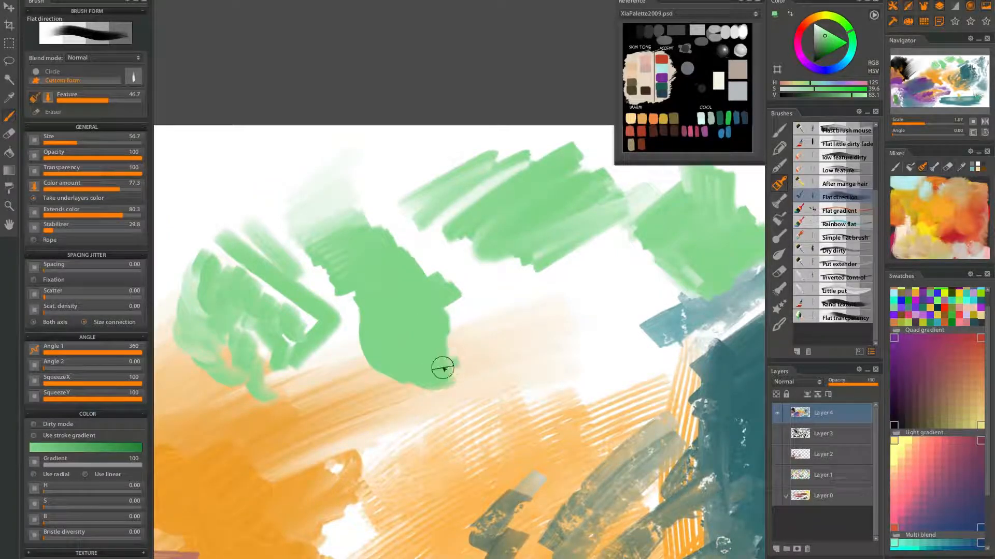
{"action": "mouse_move", "coordinate": [435, 297]}
{"action": "left_mouse_down"}
{"action": "mouse_move", "coordinate": [429, 383]}
{"action": "mouse_move", "coordinate": [448, 313]}
{"action": "left_mouse_up"}
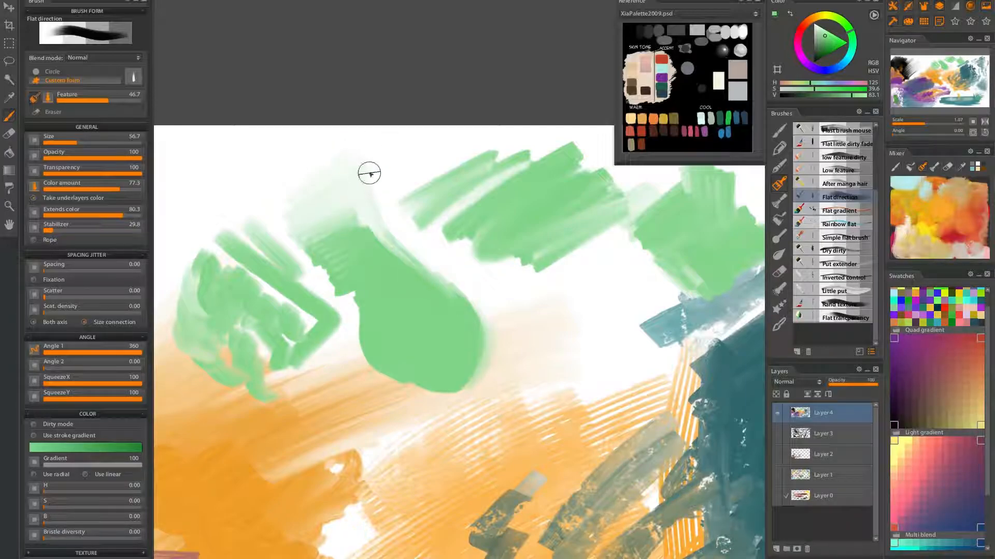
{"action": "left_click_drag", "start_coordinate": [394, 233], "coordinate": [476, 315]}
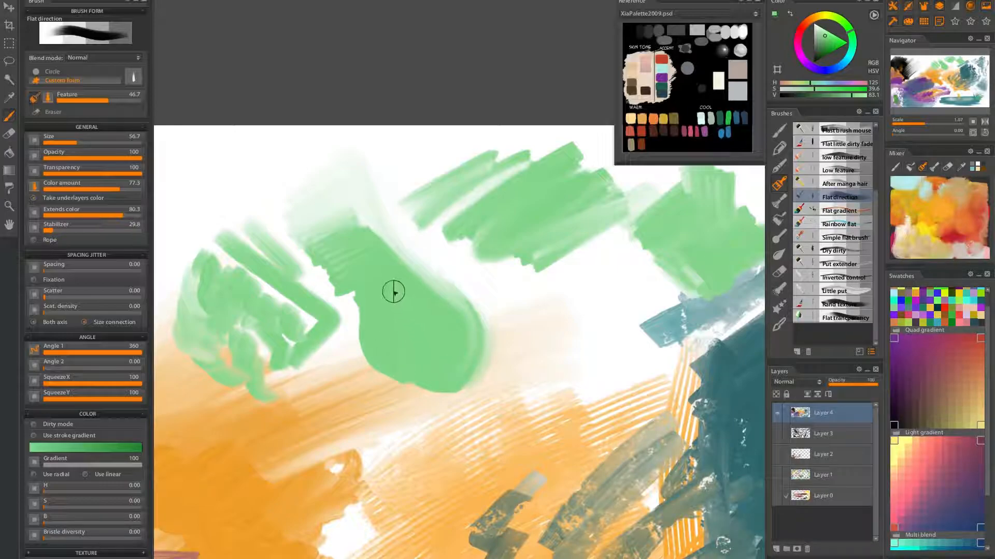
{"action": "left_click_drag", "start_coordinate": [356, 295], "coordinate": [386, 365]}
Sample the white of the canvas, try a stroke over the green blob, and undo that stroke.
{"action": "left_click", "coordinate": [285, 152], "text": "alt"}
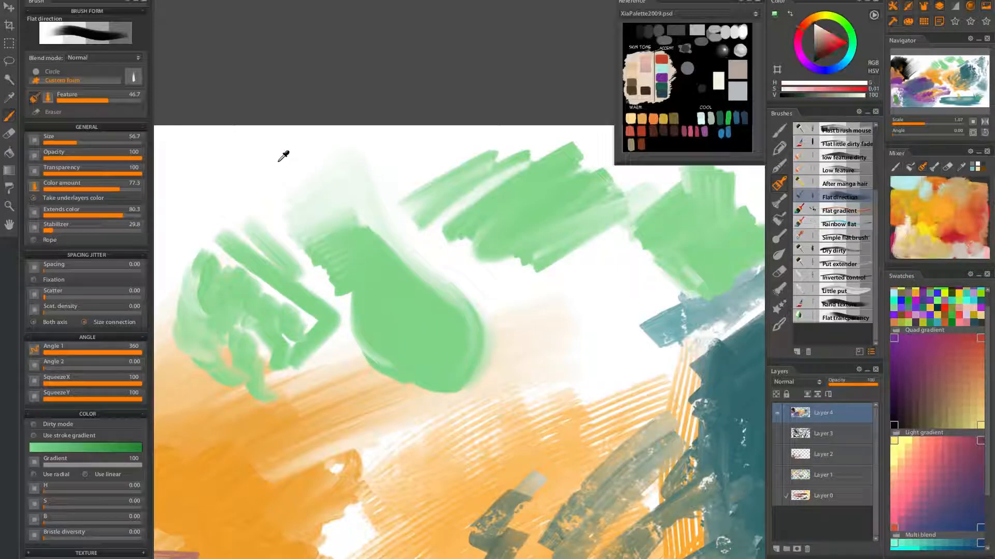
{"action": "mouse_move", "coordinate": [364, 306]}
{"action": "left_mouse_down"}
{"action": "mouse_move", "coordinate": [430, 367]}
{"action": "mouse_move", "coordinate": [373, 340]}
{"action": "mouse_move", "coordinate": [403, 377]}
{"action": "left_mouse_up"}
{"action": "key", "text": "ctrl+z"}
Select the Flat gradient brush and paint red-orange zigzag patches on the white area to the left of the green curls.
{"action": "left_click", "coordinate": [834, 210]}
{"action": "scroll", "coordinate": [522, 288], "scroll_direction": "up", "scroll_amount": 2}
{"action": "left_click_drag", "start_coordinate": [585, 191], "coordinate": [649, 268]}
{"action": "key", "text": "ctrl+z"}
{"action": "mouse_move", "coordinate": [382, 212]}
{"action": "left_mouse_down"}
{"action": "mouse_move", "coordinate": [440, 269]}
{"action": "mouse_move", "coordinate": [585, 336]}
{"action": "left_mouse_up"}
{"action": "mouse_move", "coordinate": [369, 183]}
{"action": "left_mouse_down"}
{"action": "mouse_move", "coordinate": [350, 309]}
{"action": "mouse_move", "coordinate": [288, 311]}
{"action": "mouse_move", "coordinate": [263, 255]}
{"action": "mouse_move", "coordinate": [332, 332]}
{"action": "mouse_move", "coordinate": [346, 231]}
{"action": "left_mouse_up"}
{"action": "key", "text": "ctrl+z"}
{"action": "mouse_move", "coordinate": [328, 157]}
{"action": "left_mouse_down"}
{"action": "mouse_move", "coordinate": [366, 196]}
{"action": "mouse_move", "coordinate": [362, 288]}
{"action": "mouse_move", "coordinate": [299, 400]}
{"action": "left_mouse_up"}
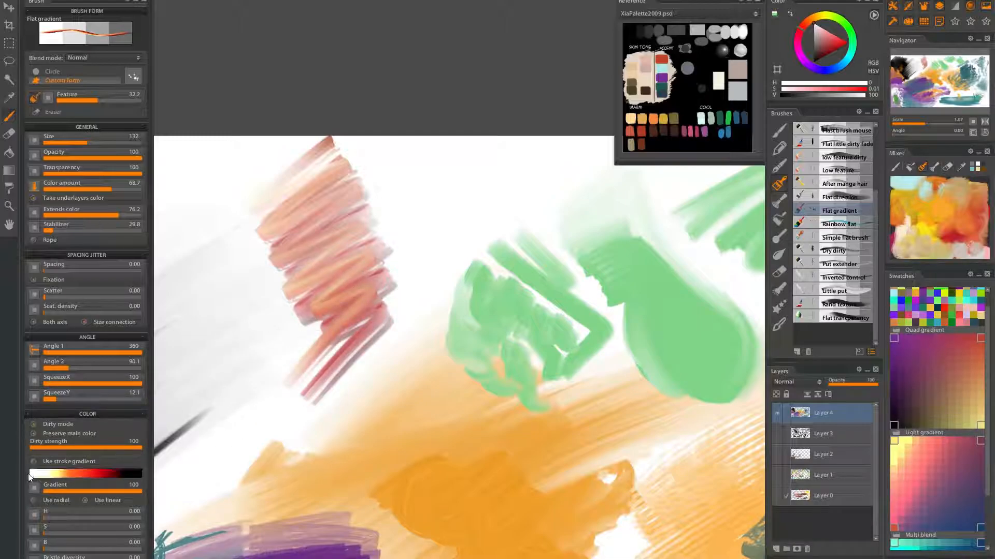
{"action": "mouse_move", "coordinate": [393, 162]}
{"action": "left_mouse_down"}
{"action": "mouse_move", "coordinate": [413, 151]}
{"action": "mouse_move", "coordinate": [402, 209]}
{"action": "mouse_move", "coordinate": [486, 204]}
{"action": "mouse_move", "coordinate": [413, 266]}
{"action": "mouse_move", "coordinate": [421, 300]}
{"action": "mouse_move", "coordinate": [406, 251]}
{"action": "mouse_move", "coordinate": [404, 289]}
{"action": "mouse_move", "coordinate": [395, 279]}
{"action": "left_mouse_up"}
{"action": "left_click_drag", "start_coordinate": [225, 275], "coordinate": [240, 351]}
{"action": "key", "text": "ctrl+z"}
{"action": "mouse_move", "coordinate": [206, 291]}
{"action": "left_mouse_down"}
{"action": "mouse_move", "coordinate": [230, 325]}
{"action": "mouse_move", "coordinate": [201, 338]}
{"action": "mouse_move", "coordinate": [210, 321]}
{"action": "left_mouse_up"}
{"action": "key", "text": "ctrl+z"}
{"action": "mouse_move", "coordinate": [223, 274]}
{"action": "left_mouse_down"}
{"action": "mouse_move", "coordinate": [233, 294]}
{"action": "mouse_move", "coordinate": [216, 333]}
{"action": "mouse_move", "coordinate": [217, 363]}
{"action": "left_mouse_up"}
{"action": "key", "text": "ctrl+z"}
{"action": "mouse_move", "coordinate": [220, 256]}
{"action": "left_mouse_down"}
{"action": "mouse_move", "coordinate": [191, 278]}
{"action": "mouse_move", "coordinate": [211, 333]}
{"action": "mouse_move", "coordinate": [213, 277]}
{"action": "mouse_move", "coordinate": [233, 278]}
{"action": "left_mouse_up"}
{"action": "key", "text": "ctrl+z"}
{"action": "mouse_move", "coordinate": [226, 222]}
{"action": "left_mouse_down"}
{"action": "mouse_move", "coordinate": [251, 355]}
{"action": "mouse_move", "coordinate": [264, 330]}
{"action": "mouse_move", "coordinate": [233, 244]}
{"action": "mouse_move", "coordinate": [231, 342]}
{"action": "mouse_move", "coordinate": [216, 391]}
{"action": "left_mouse_up"}
{"action": "key", "text": "ctrl+z"}
{"action": "key", "text": "ctrl+z"}
{"action": "key", "text": "ctrl+z"}
{"action": "mouse_move", "coordinate": [230, 271]}
{"action": "left_mouse_down"}
{"action": "mouse_move", "coordinate": [202, 281]}
{"action": "mouse_move", "coordinate": [234, 323]}
{"action": "mouse_move", "coordinate": [230, 400]}
{"action": "left_mouse_up"}
{"action": "key", "text": "ctrl+z"}
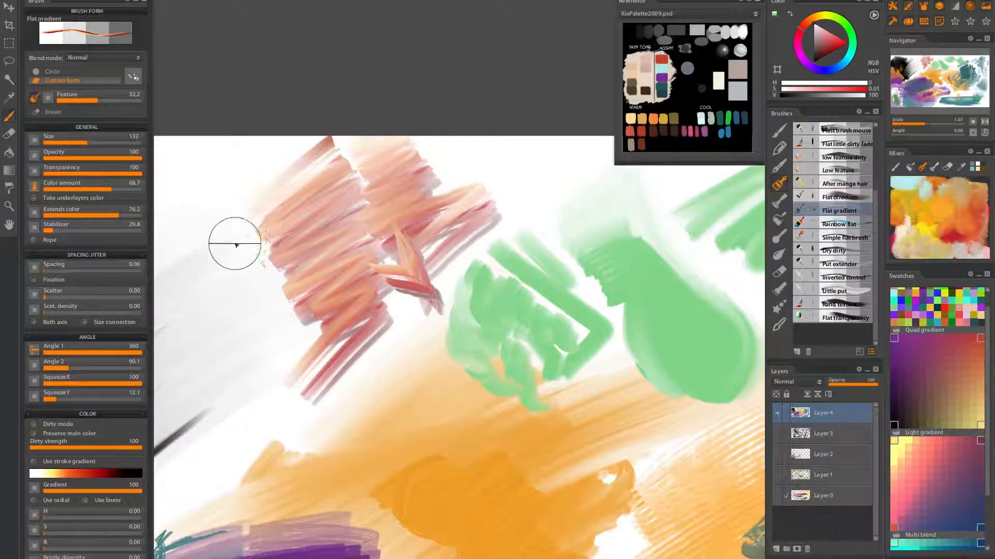
Paint a large red-orange zigzag patch down over the green curls, then try a rounded fiery patch beside it and undo that one.
{"action": "left_click_drag", "start_coordinate": [233, 301], "coordinate": [159, 434]}
{"action": "mouse_move", "coordinate": [469, 439]}
{"action": "left_mouse_down"}
{"action": "mouse_move", "coordinate": [367, 275]}
{"action": "mouse_move", "coordinate": [520, 380]}
{"action": "mouse_move", "coordinate": [478, 357]}
{"action": "left_mouse_up"}
{"action": "mouse_move", "coordinate": [423, 211]}
{"action": "left_mouse_down"}
{"action": "mouse_move", "coordinate": [394, 253]}
{"action": "mouse_move", "coordinate": [437, 271]}
{"action": "mouse_move", "coordinate": [511, 278]}
{"action": "mouse_move", "coordinate": [517, 322]}
{"action": "mouse_move", "coordinate": [496, 400]}
{"action": "left_mouse_up"}
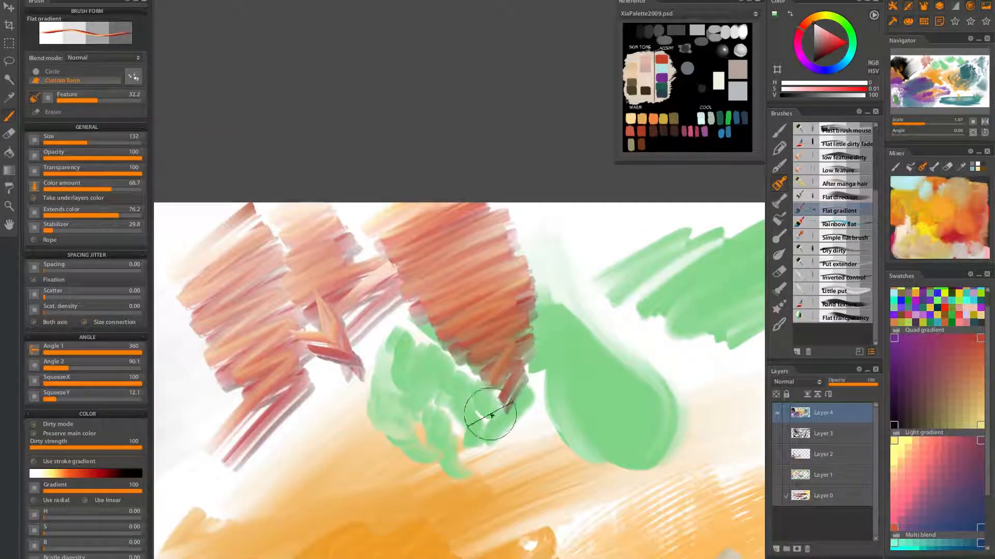
{"action": "mouse_move", "coordinate": [310, 402]}
{"action": "left_mouse_down"}
{"action": "mouse_move", "coordinate": [329, 455]}
{"action": "mouse_move", "coordinate": [264, 431]}
{"action": "mouse_move", "coordinate": [396, 458]}
{"action": "mouse_move", "coordinate": [399, 396]}
{"action": "mouse_move", "coordinate": [311, 414]}
{"action": "mouse_move", "coordinate": [317, 485]}
{"action": "mouse_move", "coordinate": [357, 459]}
{"action": "mouse_move", "coordinate": [306, 451]}
{"action": "mouse_move", "coordinate": [282, 422]}
{"action": "mouse_move", "coordinate": [338, 410]}
{"action": "mouse_move", "coordinate": [365, 458]}
{"action": "mouse_move", "coordinate": [350, 448]}
{"action": "mouse_move", "coordinate": [332, 393]}
{"action": "left_mouse_up"}
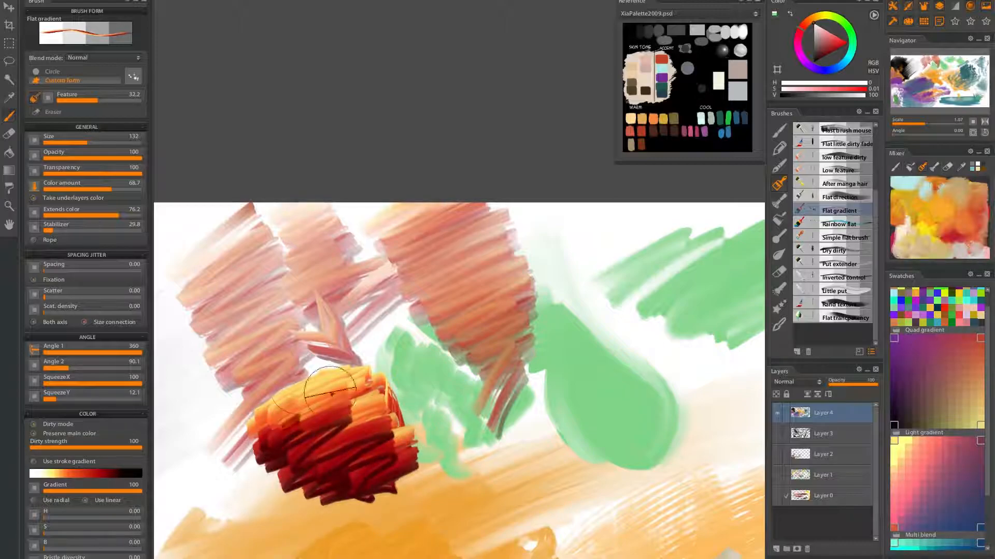
{"action": "key", "text": "ctrl+z"}
Apply a crimson-to-orange gradient preset to the brush and paint a broad zigzag patch over the red strokes down into the orange.
{"action": "left_click", "coordinate": [74, 470]}
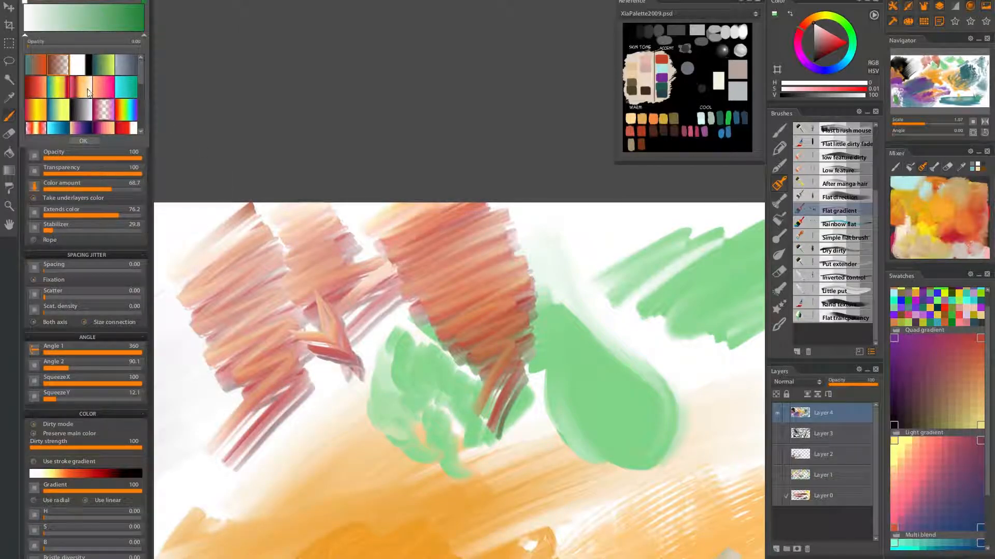
{"action": "left_click_drag", "start_coordinate": [142, 77], "coordinate": [143, 129]}
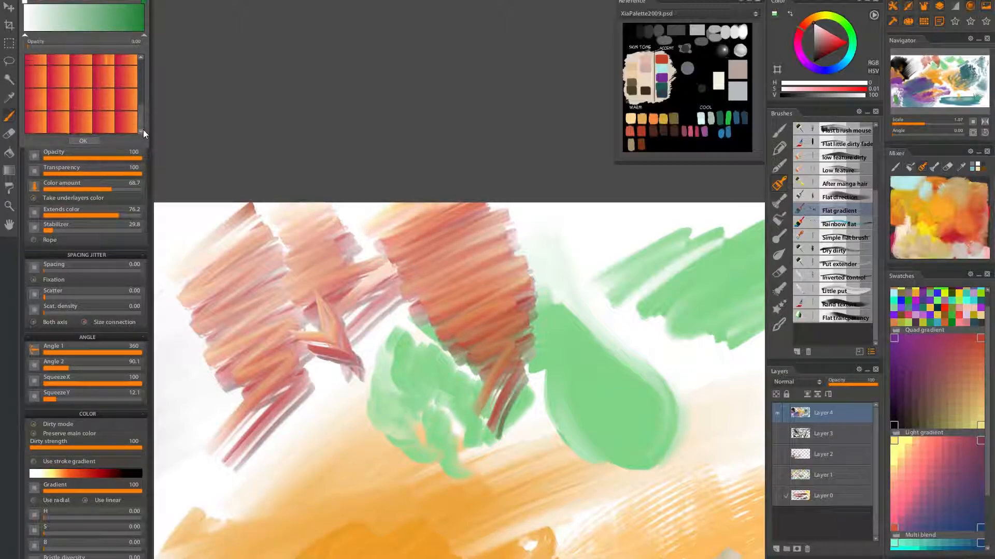
{"action": "left_click", "coordinate": [108, 128]}
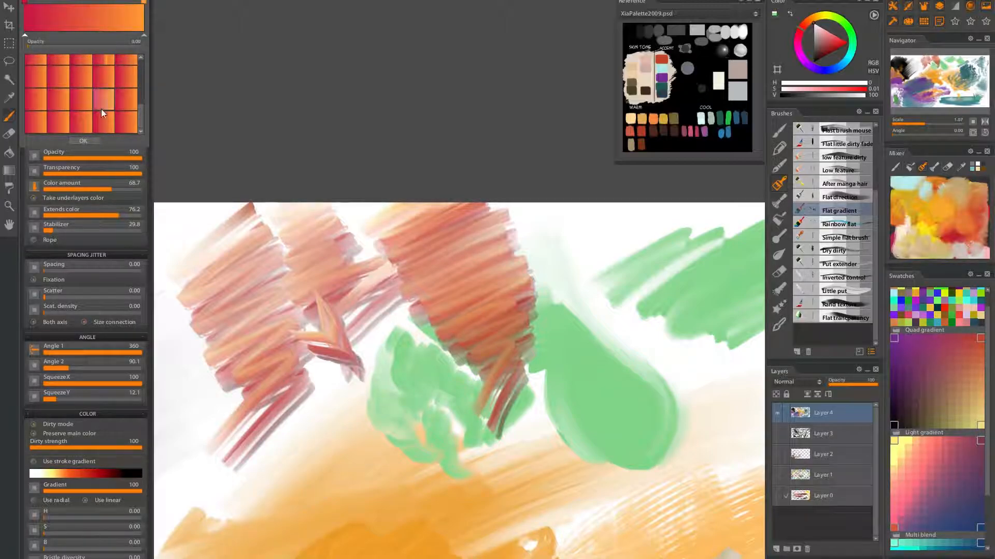
{"action": "mouse_move", "coordinate": [304, 270]}
{"action": "left_mouse_down"}
{"action": "mouse_move", "coordinate": [327, 316]}
{"action": "mouse_move", "coordinate": [315, 288]}
{"action": "mouse_move", "coordinate": [326, 357]}
{"action": "mouse_move", "coordinate": [302, 439]}
{"action": "mouse_move", "coordinate": [248, 460]}
{"action": "mouse_move", "coordinate": [290, 222]}
{"action": "mouse_move", "coordinate": [186, 295]}
{"action": "mouse_move", "coordinate": [387, 404]}
{"action": "mouse_move", "coordinate": [316, 492]}
{"action": "mouse_move", "coordinate": [334, 512]}
{"action": "left_mouse_up"}
{"action": "scroll", "coordinate": [360, 226], "scroll_direction": "down", "scroll_amount": 5}
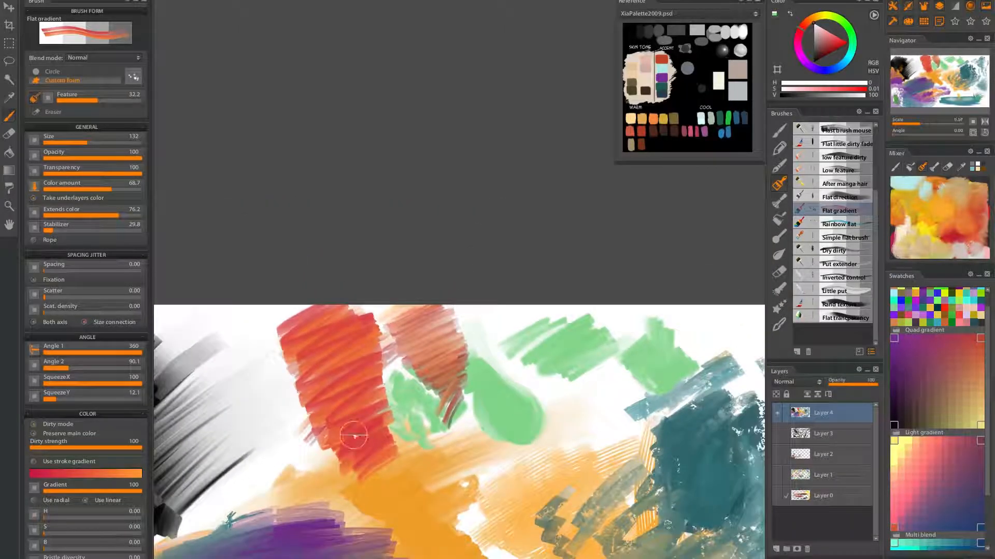
Apply the transparent gradient preset with a red centre and paint pink zigzag strokes on the white area beside the red-orange patch.
{"action": "left_click", "coordinate": [86, 475]}
{"action": "left_click_drag", "start_coordinate": [138, 108], "coordinate": [139, 94]}
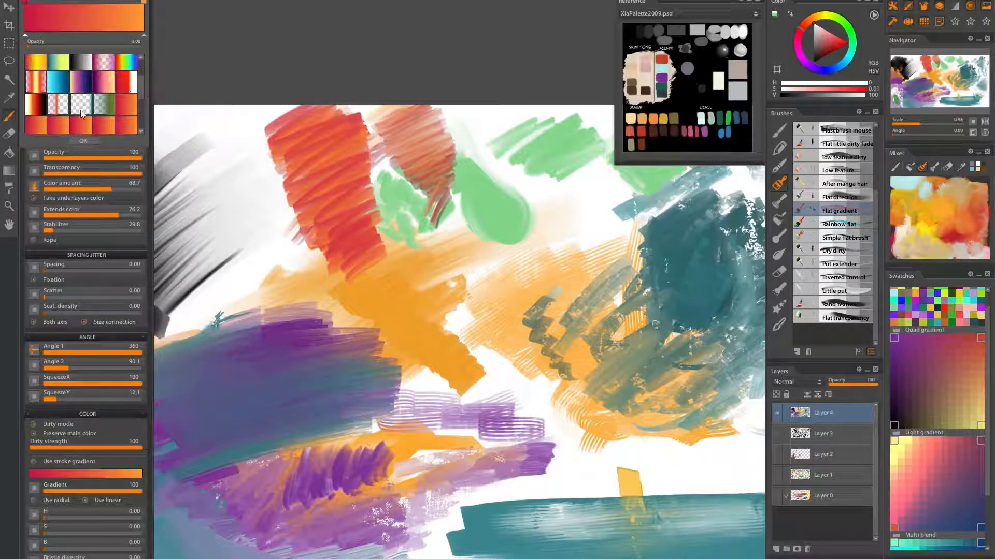
{"action": "left_click", "coordinate": [52, 108]}
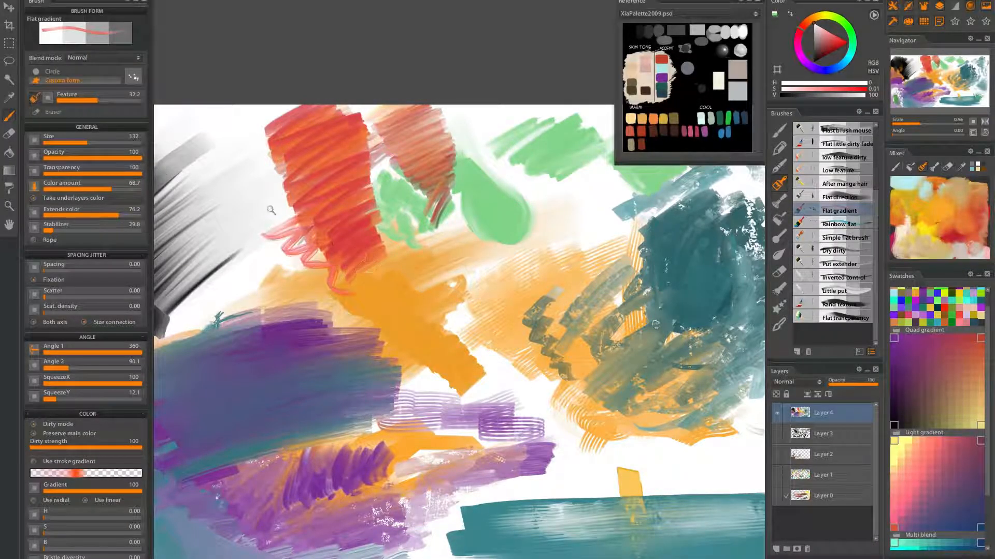
{"action": "scroll", "coordinate": [281, 216], "scroll_direction": "up", "scroll_amount": 3}
{"action": "mouse_move", "coordinate": [282, 133]}
{"action": "left_mouse_down"}
{"action": "mouse_move", "coordinate": [311, 177]}
{"action": "mouse_move", "coordinate": [313, 249]}
{"action": "mouse_move", "coordinate": [327, 293]}
{"action": "left_mouse_up"}
{"action": "left_click", "coordinate": [86, 473]}
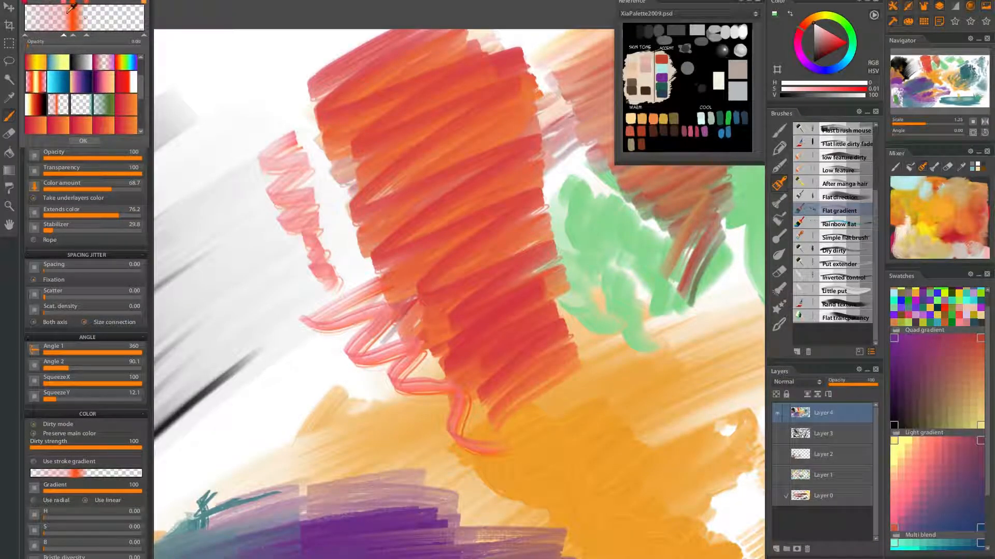
{"action": "mouse_move", "coordinate": [236, 53]}
{"action": "left_mouse_down"}
{"action": "mouse_move", "coordinate": [222, 77]}
{"action": "mouse_move", "coordinate": [251, 71]}
{"action": "mouse_move", "coordinate": [239, 85]}
{"action": "mouse_move", "coordinate": [253, 89]}
{"action": "mouse_move", "coordinate": [246, 104]}
{"action": "mouse_move", "coordinate": [270, 125]}
{"action": "left_mouse_up"}
{"action": "left_click_drag", "start_coordinate": [271, 139], "coordinate": [329, 239]}
{"action": "left_click_drag", "start_coordinate": [466, 257], "coordinate": [343, 343]}
{"action": "left_click_drag", "start_coordinate": [442, 316], "coordinate": [359, 337]}
{"action": "mouse_move", "coordinate": [418, 300]}
{"action": "left_mouse_down"}
{"action": "mouse_move", "coordinate": [440, 308]}
{"action": "mouse_move", "coordinate": [462, 292]}
{"action": "left_mouse_up"}
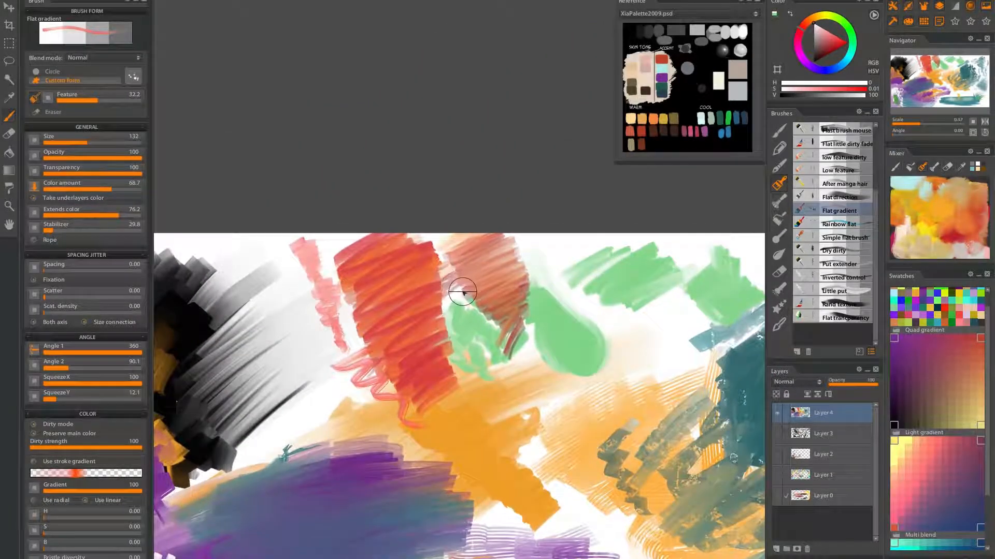
Apply the cream-to-purple-to-navy gradient preset and paint a small zigzag between the red-orange and brownish-red patches.
{"action": "left_click", "coordinate": [102, 471]}
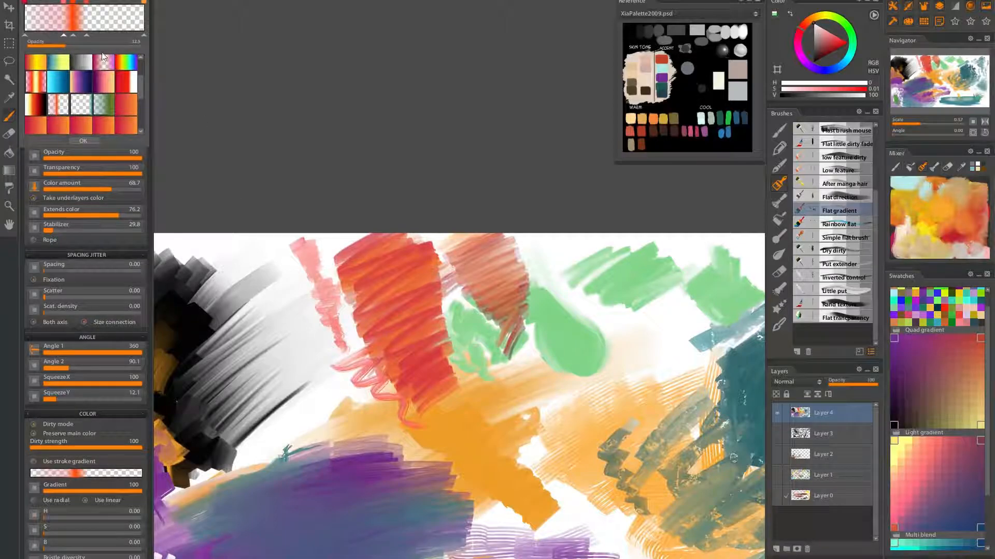
{"action": "left_click", "coordinate": [83, 82]}
{"action": "mouse_move", "coordinate": [448, 264]}
{"action": "left_mouse_down"}
{"action": "mouse_move", "coordinate": [463, 300]}
{"action": "mouse_move", "coordinate": [450, 342]}
{"action": "left_mouse_up"}
Sample the reference palette's purple, choose the main-to-second-colour gradient preset, and shift the main colour to green for a green-to-purple gradient.
{"action": "left_click", "coordinate": [849, 29]}
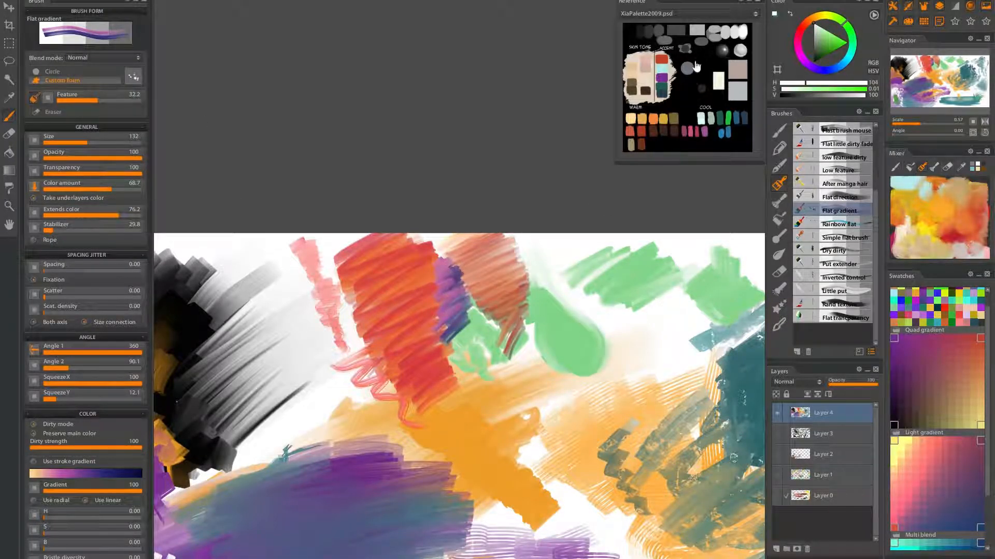
{"action": "left_click", "coordinate": [663, 78]}
{"action": "left_click", "coordinate": [661, 89]}
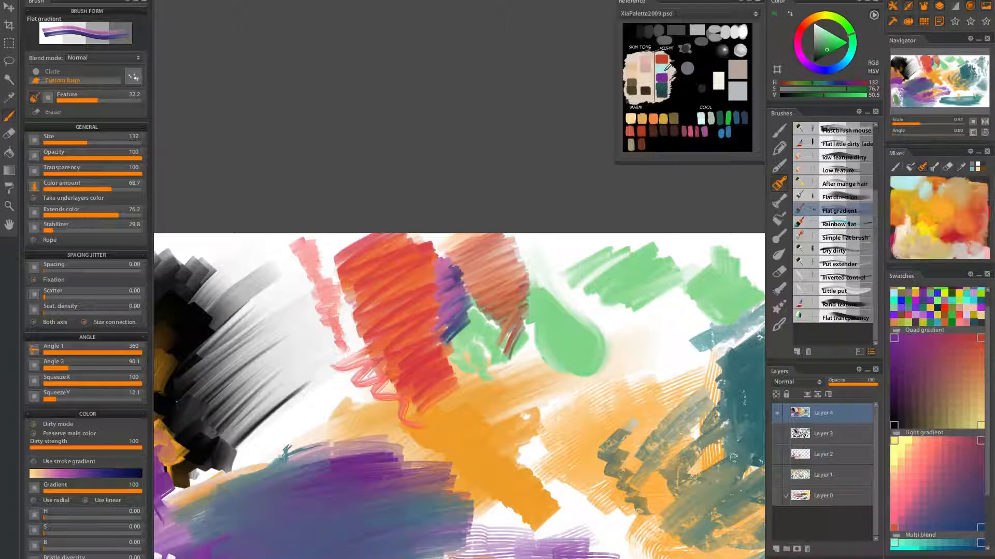
{"action": "left_click", "coordinate": [663, 69]}
{"action": "left_click", "coordinate": [97, 470]}
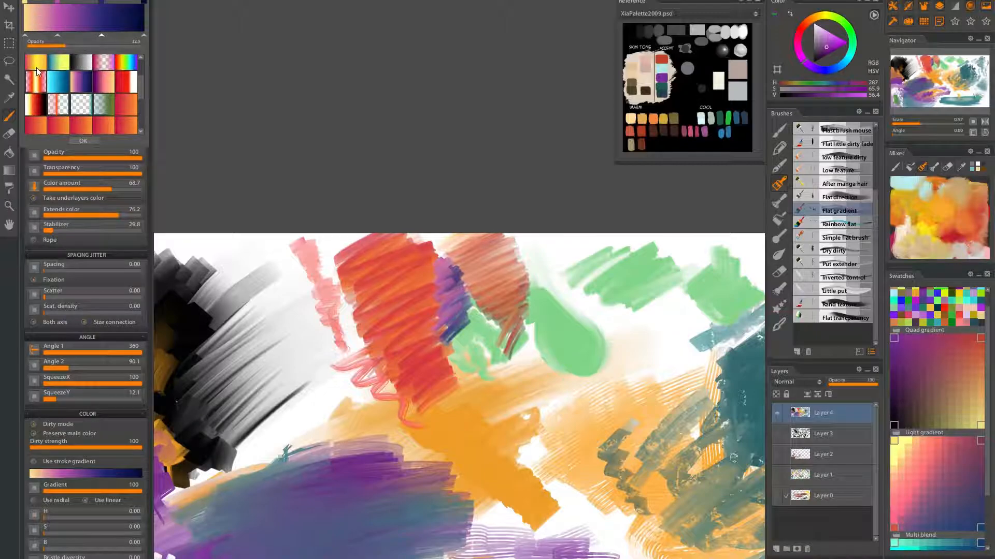
{"action": "scroll", "coordinate": [135, 103], "scroll_direction": "up", "scroll_amount": 2}
{"action": "left_click", "coordinate": [42, 65]}
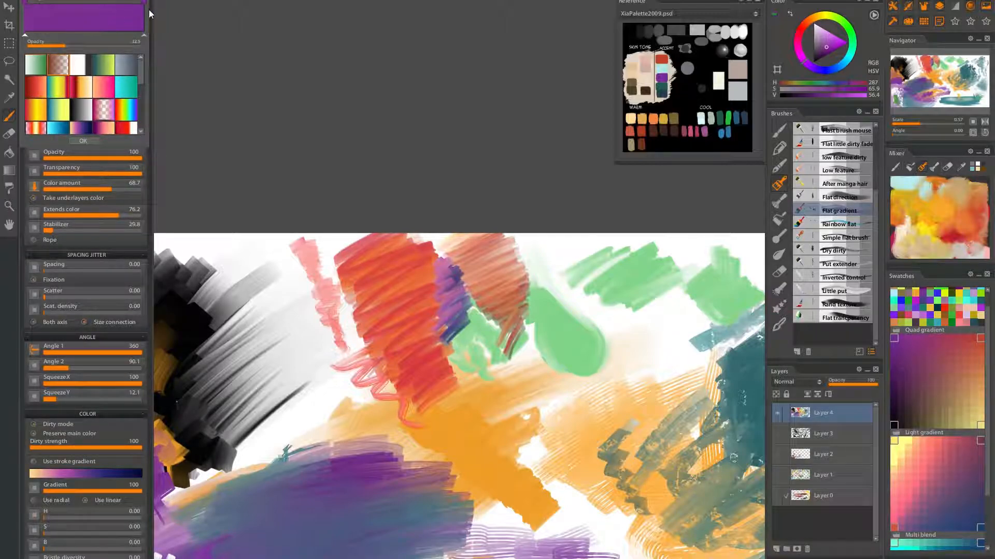
{"action": "left_click", "coordinate": [848, 32]}
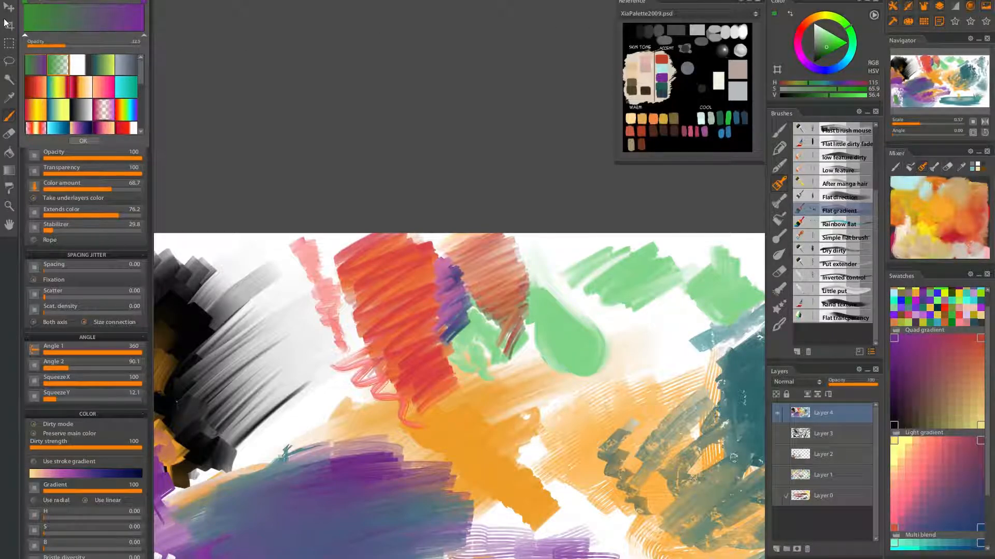
Paint a green-to-purple zigzag beside the black strokes, then try the green-to-transparent preset and return to the green-to-purple one.
{"action": "left_click", "coordinate": [83, 476]}
{"action": "mouse_move", "coordinate": [324, 331]}
{"action": "left_mouse_down"}
{"action": "mouse_move", "coordinate": [284, 372]}
{"action": "mouse_move", "coordinate": [331, 391]}
{"action": "left_mouse_up"}
{"action": "left_click", "coordinate": [73, 474]}
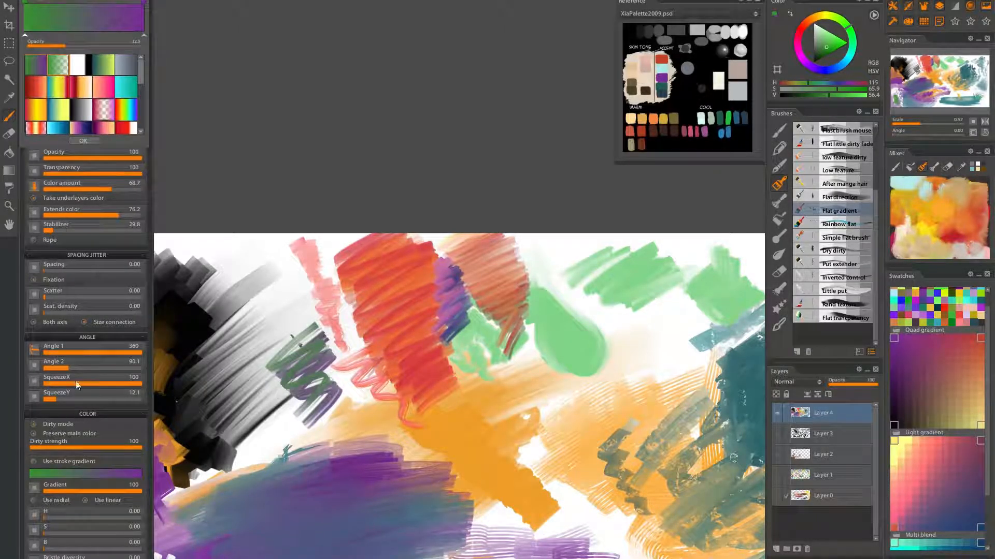
{"action": "left_click", "coordinate": [56, 73]}
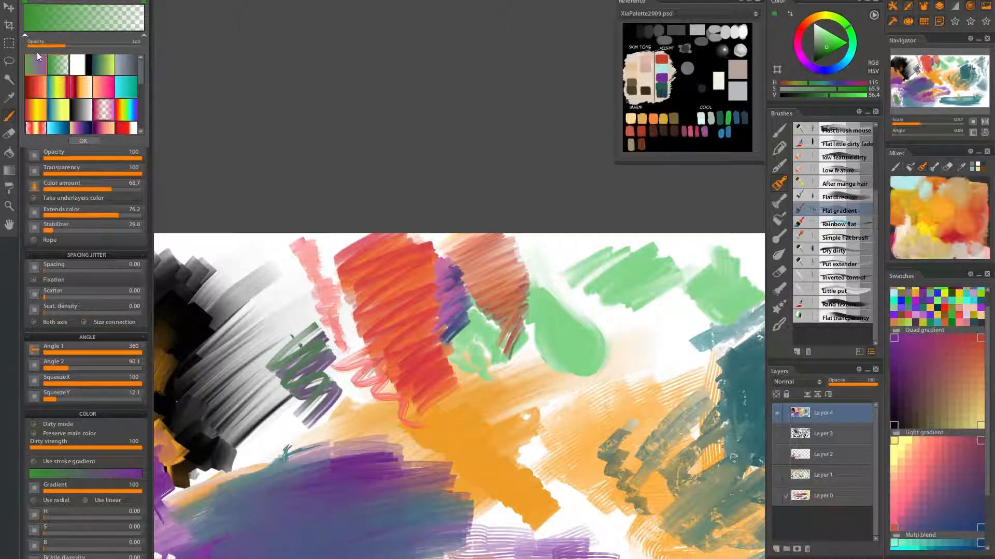
{"action": "left_click", "coordinate": [36, 63]}
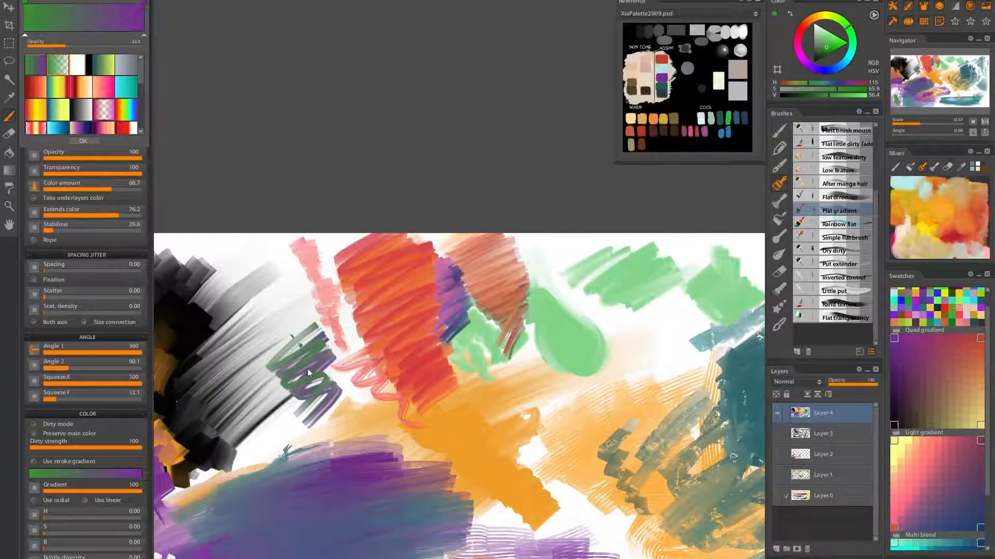
{"action": "left_click", "coordinate": [78, 140]}
Paint a broad green-to-purple zigzag patch from the canvas's top edge down over the pink strokes, between the black and red-orange areas.
{"action": "mouse_move", "coordinate": [358, 373]}
{"action": "left_mouse_down"}
{"action": "mouse_move", "coordinate": [312, 396]}
{"action": "mouse_move", "coordinate": [331, 403]}
{"action": "mouse_move", "coordinate": [354, 372]}
{"action": "mouse_move", "coordinate": [285, 343]}
{"action": "mouse_move", "coordinate": [322, 330]}
{"action": "mouse_move", "coordinate": [318, 366]}
{"action": "mouse_move", "coordinate": [380, 376]}
{"action": "mouse_move", "coordinate": [361, 349]}
{"action": "mouse_move", "coordinate": [328, 340]}
{"action": "mouse_move", "coordinate": [349, 286]}
{"action": "mouse_move", "coordinate": [314, 268]}
{"action": "mouse_move", "coordinate": [335, 242]}
{"action": "mouse_move", "coordinate": [323, 231]}
{"action": "mouse_move", "coordinate": [269, 276]}
{"action": "mouse_move", "coordinate": [304, 282]}
{"action": "mouse_move", "coordinate": [303, 312]}
{"action": "left_mouse_up"}
{"action": "scroll", "coordinate": [434, 386], "scroll_direction": "down", "scroll_amount": 3}
{"action": "scroll", "coordinate": [438, 360], "scroll_direction": "up", "scroll_amount": 2}
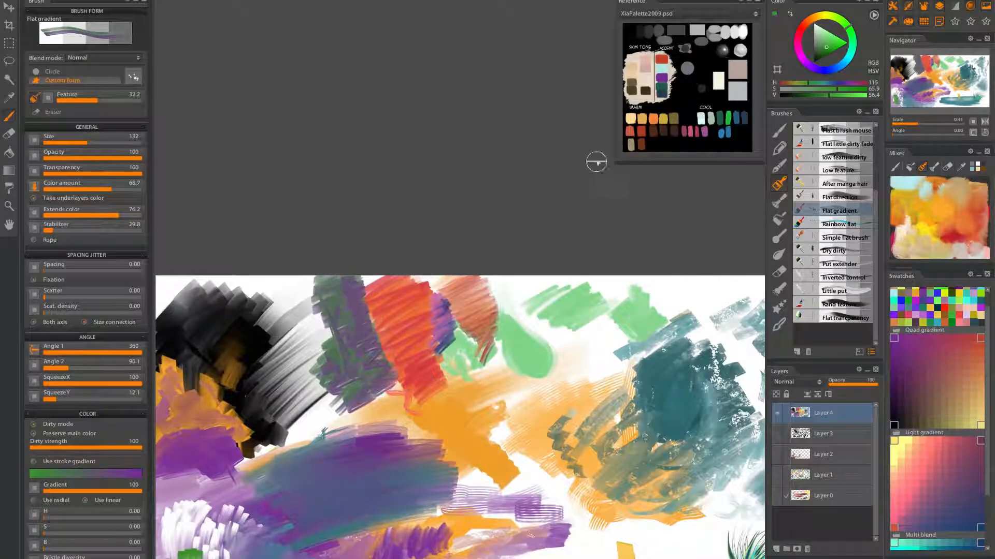
{"action": "mouse_move", "coordinate": [479, 438]}
{"action": "left_mouse_down"}
{"action": "mouse_move", "coordinate": [421, 311]}
{"action": "mouse_move", "coordinate": [461, 348]}
{"action": "mouse_move", "coordinate": [508, 331]}
{"action": "mouse_move", "coordinate": [471, 347]}
{"action": "left_mouse_up"}
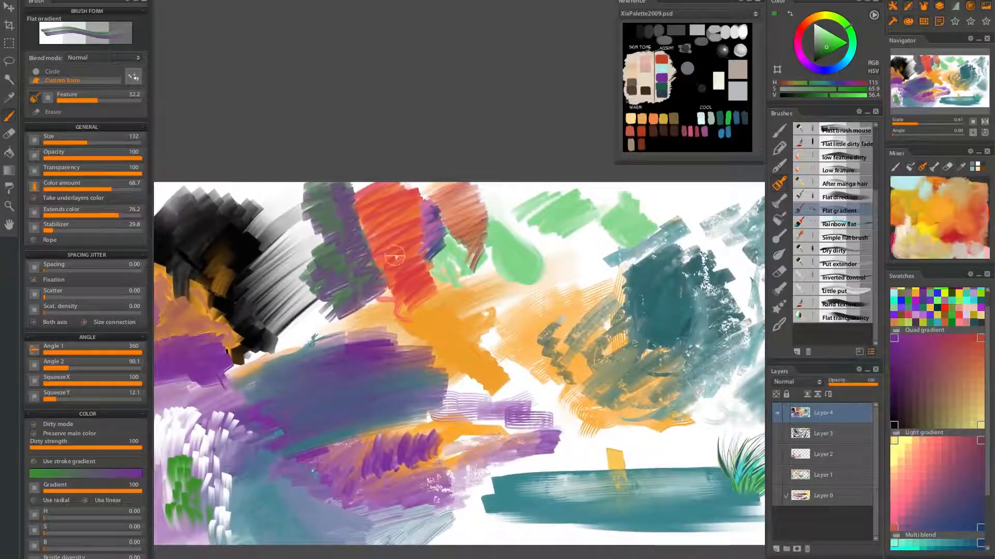
{"action": "mouse_move", "coordinate": [344, 299]}
{"action": "left_mouse_down"}
{"action": "mouse_move", "coordinate": [314, 293]}
{"action": "mouse_move", "coordinate": [361, 233]}
{"action": "mouse_move", "coordinate": [299, 248]}
{"action": "mouse_move", "coordinate": [343, 189]}
{"action": "mouse_move", "coordinate": [336, 179]}
{"action": "mouse_move", "coordinate": [263, 193]}
{"action": "mouse_move", "coordinate": [282, 178]}
{"action": "mouse_move", "coordinate": [328, 181]}
{"action": "left_mouse_up"}
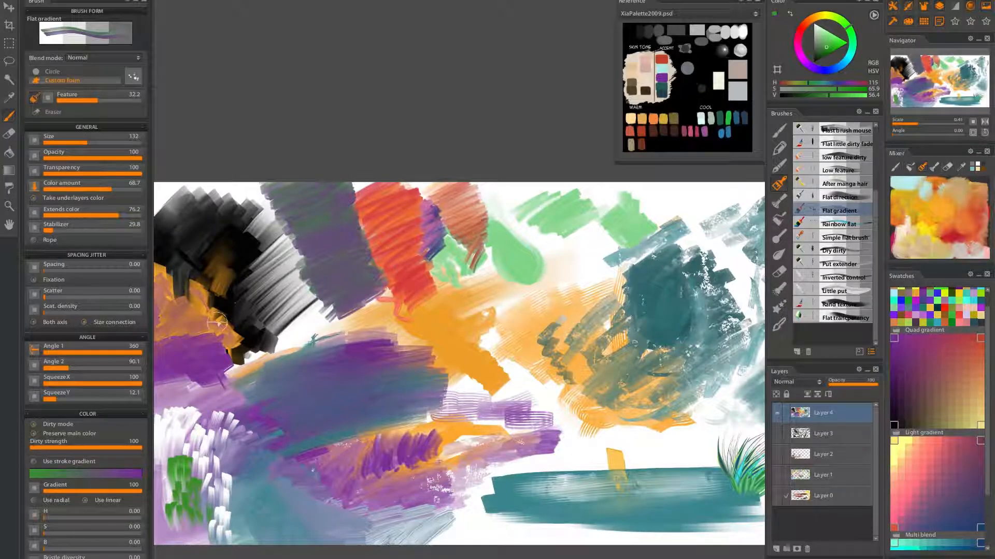
{"action": "left_click", "coordinate": [73, 472]}
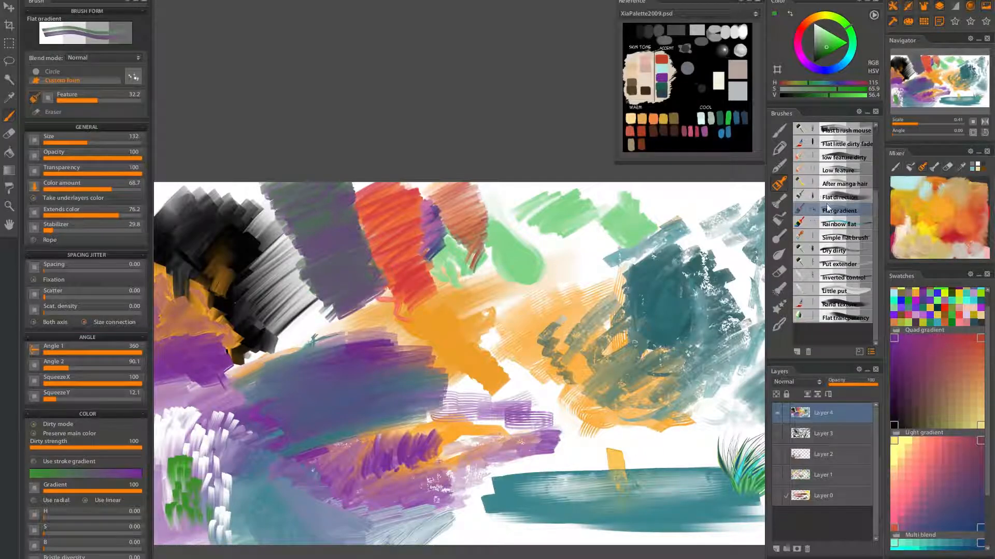
Select the Rainbow flat brush, try a few strokes on the canvas, and undo them.
{"action": "left_click", "coordinate": [827, 224]}
{"action": "left_click_drag", "start_coordinate": [642, 296], "coordinate": [426, 341]}
{"action": "left_click_drag", "start_coordinate": [325, 297], "coordinate": [379, 301]}
{"action": "mouse_move", "coordinate": [424, 254]}
{"action": "left_mouse_down"}
{"action": "mouse_move", "coordinate": [401, 295]}
{"action": "mouse_move", "coordinate": [421, 321]}
{"action": "mouse_move", "coordinate": [399, 382]}
{"action": "mouse_move", "coordinate": [355, 284]}
{"action": "mouse_move", "coordinate": [386, 318]}
{"action": "mouse_move", "coordinate": [374, 335]}
{"action": "mouse_move", "coordinate": [439, 291]}
{"action": "mouse_move", "coordinate": [443, 262]}
{"action": "mouse_move", "coordinate": [407, 304]}
{"action": "mouse_move", "coordinate": [406, 337]}
{"action": "mouse_move", "coordinate": [444, 344]}
{"action": "mouse_move", "coordinate": [390, 367]}
{"action": "mouse_move", "coordinate": [280, 446]}
{"action": "mouse_move", "coordinate": [373, 358]}
{"action": "mouse_move", "coordinate": [362, 311]}
{"action": "mouse_move", "coordinate": [321, 299]}
{"action": "mouse_move", "coordinate": [421, 240]}
{"action": "mouse_move", "coordinate": [448, 236]}
{"action": "mouse_move", "coordinate": [418, 242]}
{"action": "left_mouse_up"}
{"action": "key", "text": "ctrl+z"}
{"action": "key", "text": "ctrl+z"}
{"action": "key", "text": "ctrl+z"}
Paint a dark green zigzag patch below the light green strokes and extend it with a bright blue band along its lower edge.
{"action": "mouse_move", "coordinate": [344, 296]}
{"action": "left_mouse_down"}
{"action": "mouse_move", "coordinate": [436, 245]}
{"action": "mouse_move", "coordinate": [353, 310]}
{"action": "mouse_move", "coordinate": [443, 255]}
{"action": "mouse_move", "coordinate": [356, 312]}
{"action": "mouse_move", "coordinate": [426, 270]}
{"action": "mouse_move", "coordinate": [369, 317]}
{"action": "mouse_move", "coordinate": [436, 278]}
{"action": "mouse_move", "coordinate": [356, 332]}
{"action": "mouse_move", "coordinate": [427, 288]}
{"action": "mouse_move", "coordinate": [379, 331]}
{"action": "mouse_move", "coordinate": [467, 279]}
{"action": "mouse_move", "coordinate": [374, 341]}
{"action": "mouse_move", "coordinate": [469, 292]}
{"action": "mouse_move", "coordinate": [393, 349]}
{"action": "left_mouse_up"}
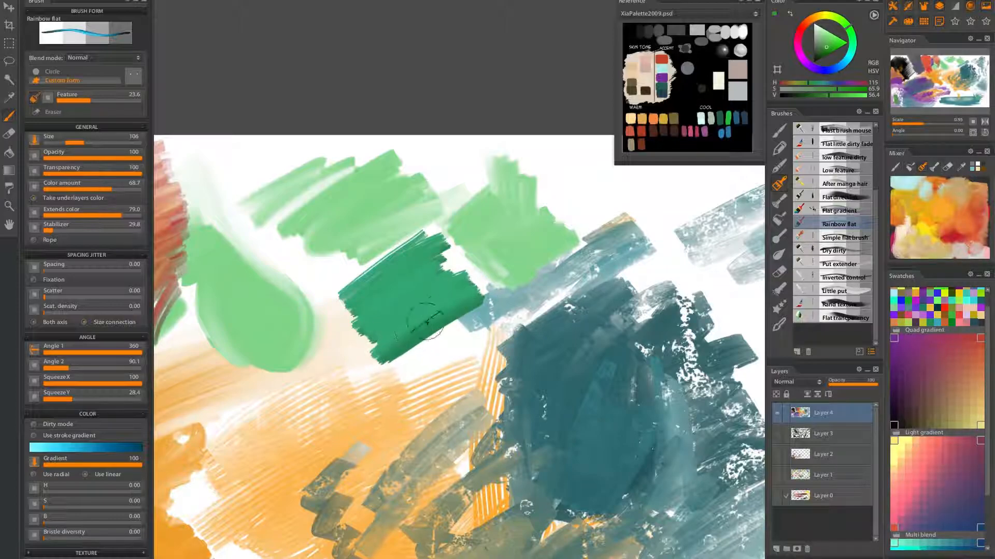
{"action": "mouse_move", "coordinate": [384, 357]}
{"action": "left_mouse_down"}
{"action": "mouse_move", "coordinate": [317, 415]}
{"action": "mouse_move", "coordinate": [399, 353]}
{"action": "mouse_move", "coordinate": [322, 416]}
{"action": "mouse_move", "coordinate": [494, 319]}
{"action": "mouse_move", "coordinate": [352, 417]}
{"action": "mouse_move", "coordinate": [497, 326]}
{"action": "mouse_move", "coordinate": [365, 407]}
{"action": "mouse_move", "coordinate": [490, 327]}
{"action": "mouse_move", "coordinate": [370, 402]}
{"action": "mouse_move", "coordinate": [463, 340]}
{"action": "left_mouse_up"}
{"action": "mouse_move", "coordinate": [385, 389]}
{"action": "left_mouse_down"}
{"action": "mouse_move", "coordinate": [461, 335]}
{"action": "mouse_move", "coordinate": [381, 374]}
{"action": "mouse_move", "coordinate": [448, 321]}
{"action": "mouse_move", "coordinate": [395, 333]}
{"action": "mouse_move", "coordinate": [452, 293]}
{"action": "mouse_move", "coordinate": [337, 349]}
{"action": "mouse_move", "coordinate": [404, 317]}
{"action": "mouse_move", "coordinate": [334, 373]}
{"action": "mouse_move", "coordinate": [372, 339]}
{"action": "left_mouse_up"}
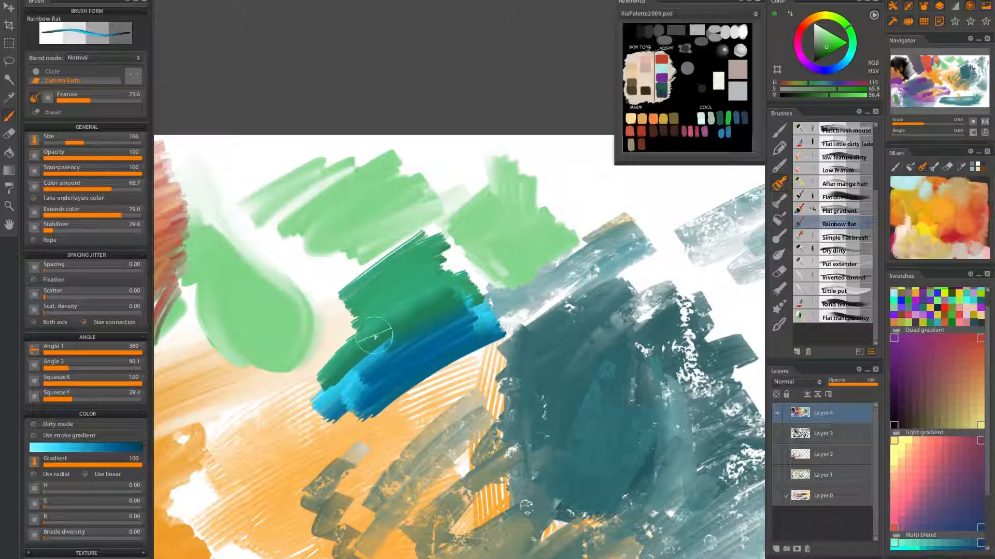
Sample the white of the canvas and paint pale to bright blue strokes over the dark green and blue patch.
{"action": "left_click", "coordinate": [463, 154], "text": "alt"}
{"action": "mouse_move", "coordinate": [413, 257]}
{"action": "left_mouse_down"}
{"action": "mouse_move", "coordinate": [369, 297]}
{"action": "mouse_move", "coordinate": [430, 264]}
{"action": "mouse_move", "coordinate": [365, 298]}
{"action": "mouse_move", "coordinate": [434, 261]}
{"action": "mouse_move", "coordinate": [386, 296]}
{"action": "mouse_move", "coordinate": [429, 268]}
{"action": "mouse_move", "coordinate": [389, 294]}
{"action": "mouse_move", "coordinate": [420, 271]}
{"action": "left_mouse_up"}
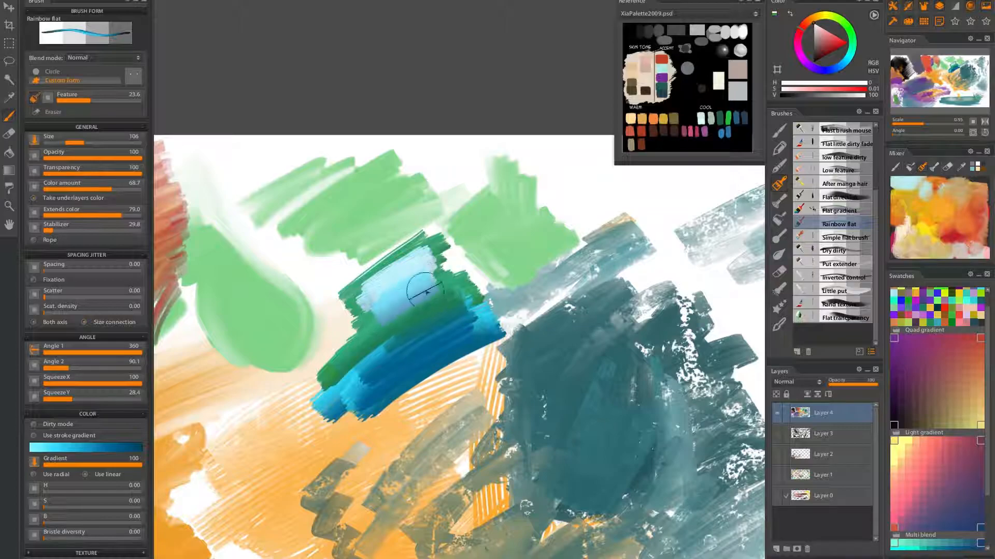
{"action": "mouse_move", "coordinate": [365, 355]}
{"action": "left_mouse_down"}
{"action": "mouse_move", "coordinate": [466, 324]}
{"action": "mouse_move", "coordinate": [373, 362]}
{"action": "mouse_move", "coordinate": [466, 341]}
{"action": "mouse_move", "coordinate": [365, 394]}
{"action": "left_mouse_up"}
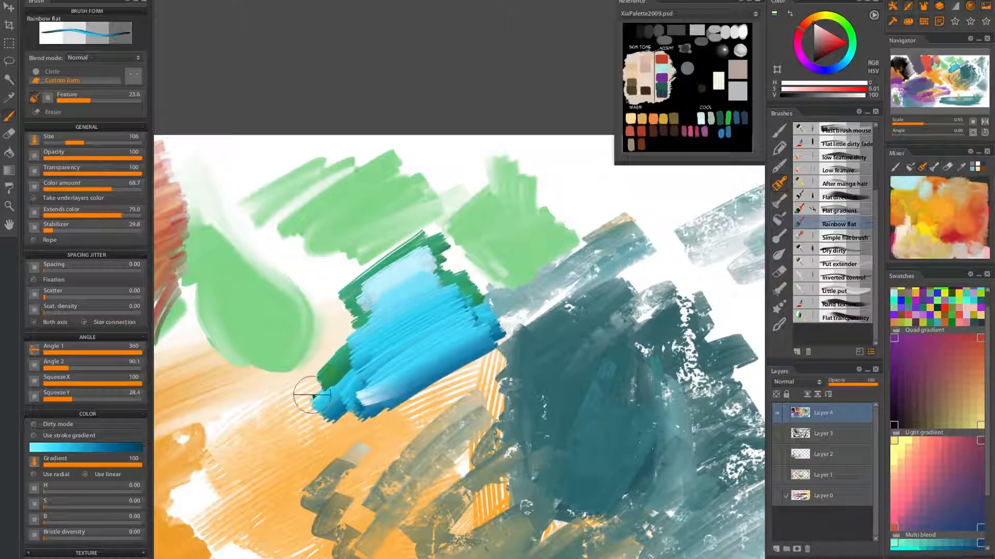
Apply the cream-to-purple-to-navy gradient preset and paint pink and purple zigzags over the blue patch, undoing one trial stroke.
{"action": "left_click", "coordinate": [95, 449]}
{"action": "left_click", "coordinate": [86, 129]}
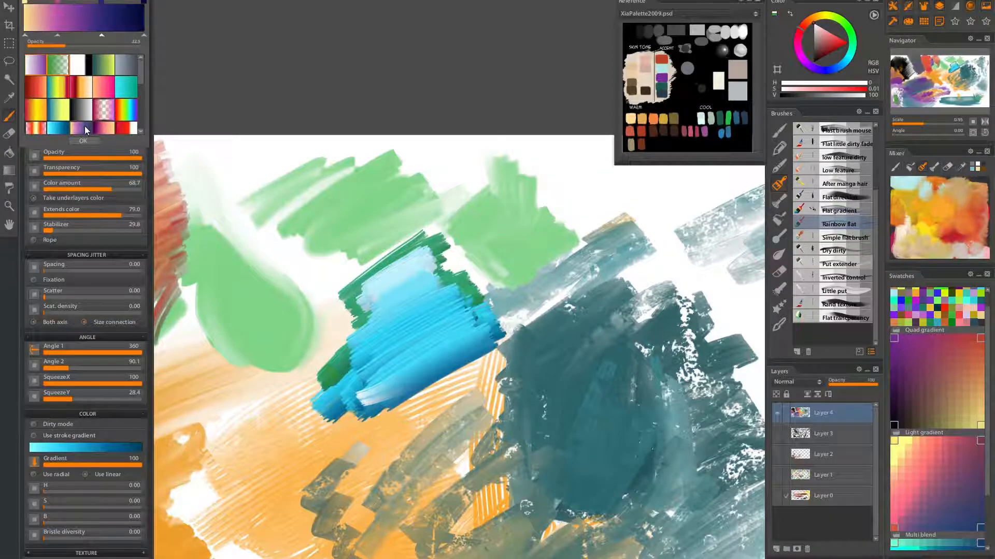
{"action": "left_click", "coordinate": [398, 276]}
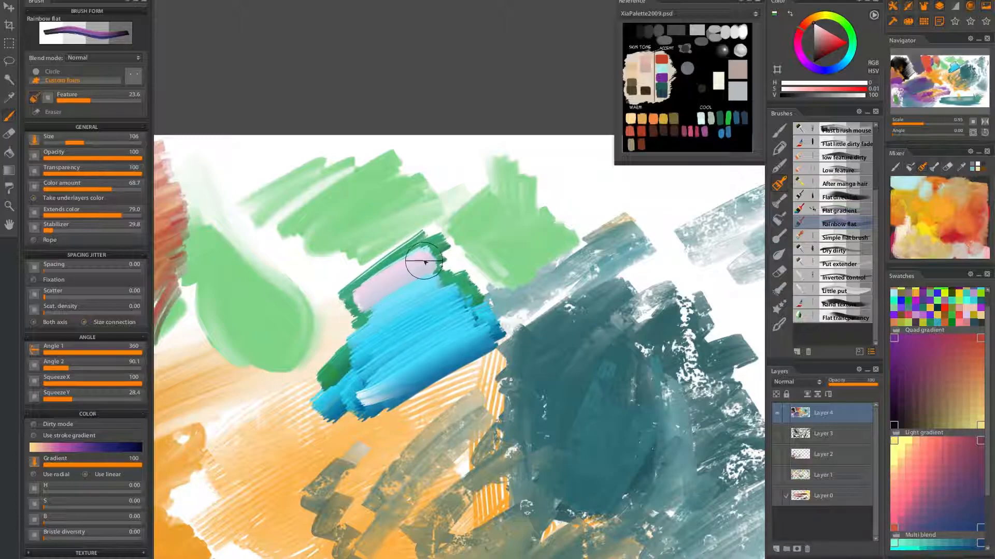
{"action": "mouse_move", "coordinate": [604, 168]}
{"action": "left_mouse_down"}
{"action": "mouse_move", "coordinate": [528, 200]}
{"action": "mouse_move", "coordinate": [542, 195]}
{"action": "left_mouse_up"}
{"action": "key", "text": "ctrl+z"}
{"action": "mouse_move", "coordinate": [371, 297]}
{"action": "left_mouse_down"}
{"action": "mouse_move", "coordinate": [433, 268]}
{"action": "mouse_move", "coordinate": [373, 317]}
{"action": "mouse_move", "coordinate": [447, 334]}
{"action": "left_mouse_up"}
{"action": "mouse_move", "coordinate": [334, 310]}
{"action": "left_mouse_down"}
{"action": "mouse_move", "coordinate": [434, 331]}
{"action": "mouse_move", "coordinate": [427, 363]}
{"action": "mouse_move", "coordinate": [331, 411]}
{"action": "left_mouse_up"}
Paint purple loops, curls and a long wavy stroke from the blue patch down over the orange and along the teal area's edge.
{"action": "key", "text": "space"}
{"action": "mouse_move", "coordinate": [409, 468]}
{"action": "left_mouse_down"}
{"action": "mouse_move", "coordinate": [468, 328]}
{"action": "mouse_move", "coordinate": [461, 319]}
{"action": "left_mouse_up"}
{"action": "mouse_move", "coordinate": [521, 228]}
{"action": "left_mouse_down"}
{"action": "mouse_move", "coordinate": [407, 275]}
{"action": "mouse_move", "coordinate": [492, 297]}
{"action": "left_mouse_up"}
{"action": "mouse_move", "coordinate": [409, 259]}
{"action": "left_mouse_down"}
{"action": "mouse_move", "coordinate": [366, 310]}
{"action": "mouse_move", "coordinate": [593, 385]}
{"action": "left_mouse_up"}
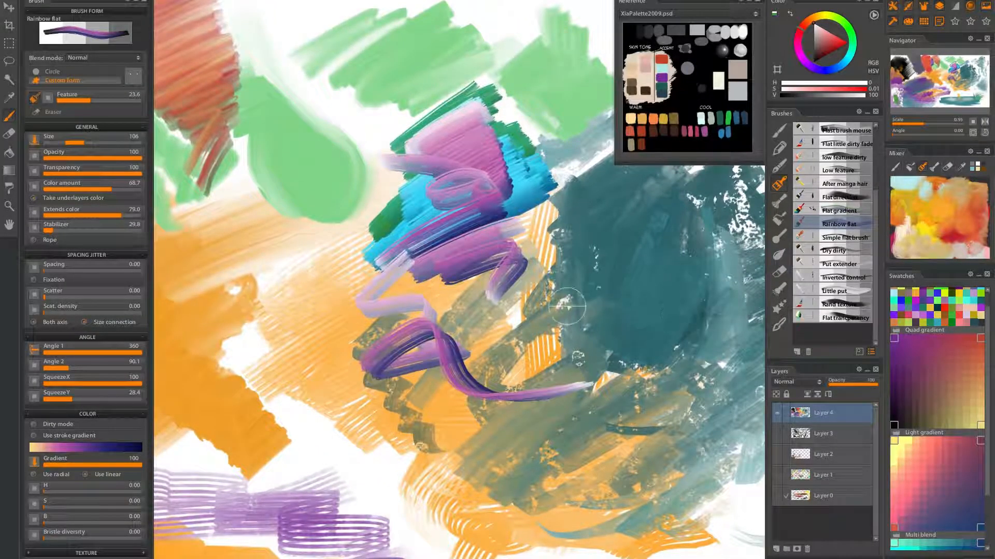
{"action": "scroll", "coordinate": [567, 307], "scroll_direction": "down", "scroll_amount": 10}
{"action": "scroll", "coordinate": [566, 306], "scroll_direction": "up", "scroll_amount": 10}
{"action": "mouse_move", "coordinate": [533, 204]}
{"action": "left_mouse_down"}
{"action": "mouse_move", "coordinate": [525, 234]}
{"action": "mouse_move", "coordinate": [555, 257]}
{"action": "mouse_move", "coordinate": [504, 297]}
{"action": "mouse_move", "coordinate": [559, 311]}
{"action": "mouse_move", "coordinate": [611, 360]}
{"action": "mouse_move", "coordinate": [548, 385]}
{"action": "left_mouse_up"}
Try purple zigzags above the grass tuft, undo them, and repaint a tapering purple zigzag band there towards the canvas edge.
{"action": "scroll", "coordinate": [548, 385], "scroll_direction": "up", "scroll_amount": 6}
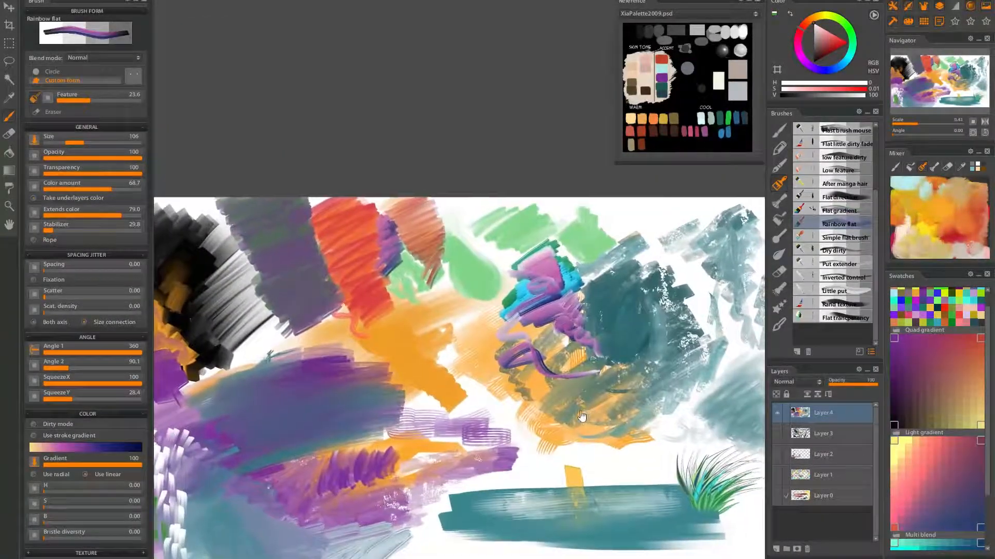
{"action": "scroll", "coordinate": [430, 303], "scroll_direction": "up", "scroll_amount": 4}
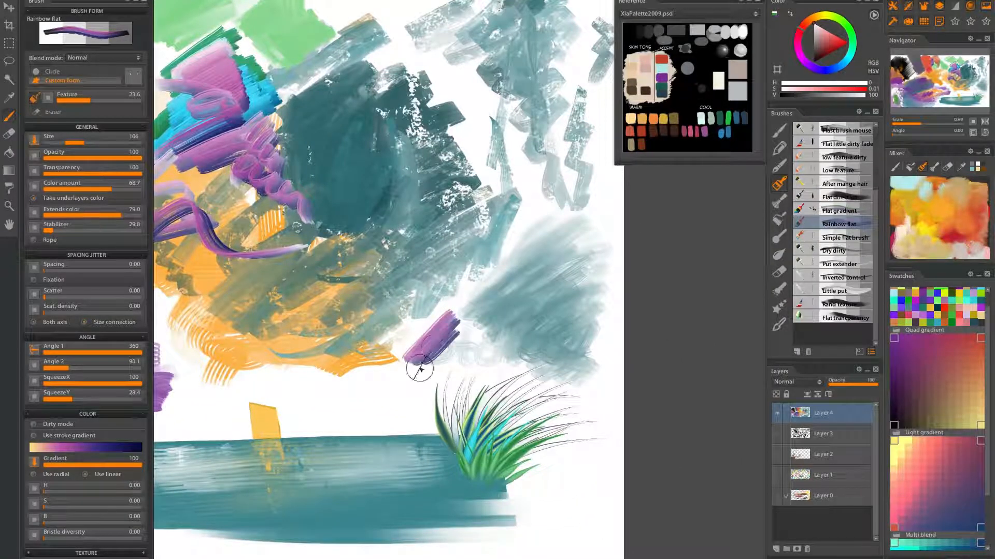
{"action": "mouse_move", "coordinate": [557, 335]}
{"action": "left_mouse_down"}
{"action": "mouse_move", "coordinate": [590, 357]}
{"action": "mouse_move", "coordinate": [464, 341]}
{"action": "mouse_move", "coordinate": [592, 340]}
{"action": "left_mouse_up"}
{"action": "key", "text": "ctrl+z"}
{"action": "left_click_drag", "start_coordinate": [457, 317], "coordinate": [616, 350]}
{"action": "key", "text": "ctrl+z"}
{"action": "left_click_drag", "start_coordinate": [446, 314], "coordinate": [555, 337]}
Paint long pale lilac strokes lengthwise over the purple zigzag band above the grass tuft.
{"action": "scroll", "coordinate": [537, 307], "scroll_direction": "down", "scroll_amount": 8}
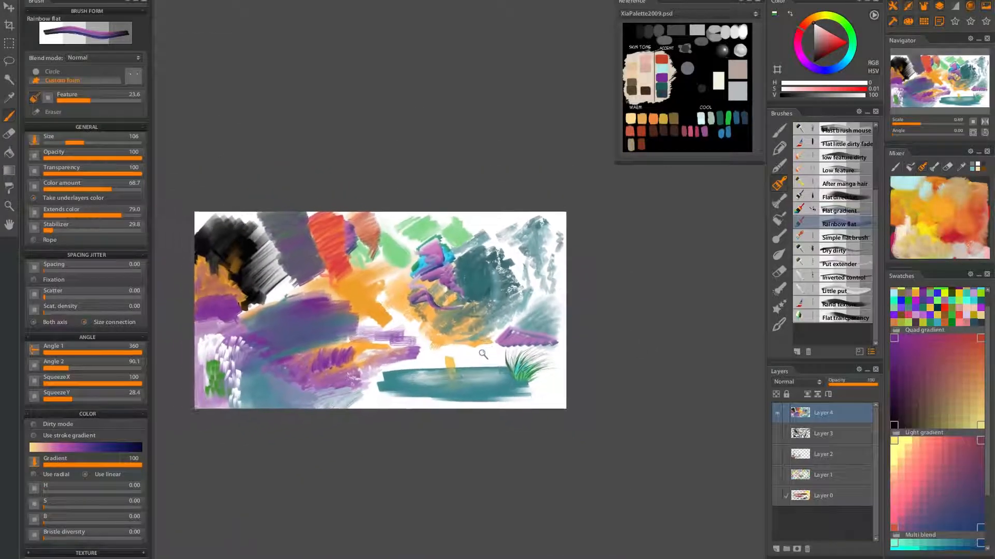
{"action": "scroll", "coordinate": [537, 307], "scroll_direction": "up", "scroll_amount": 9}
{"action": "mouse_move", "coordinate": [429, 316]}
{"action": "left_mouse_down"}
{"action": "mouse_move", "coordinate": [598, 346]}
{"action": "mouse_move", "coordinate": [552, 350]}
{"action": "mouse_move", "coordinate": [596, 354]}
{"action": "mouse_move", "coordinate": [585, 352]}
{"action": "left_mouse_up"}
{"action": "left_click_drag", "start_coordinate": [421, 335], "coordinate": [573, 355]}
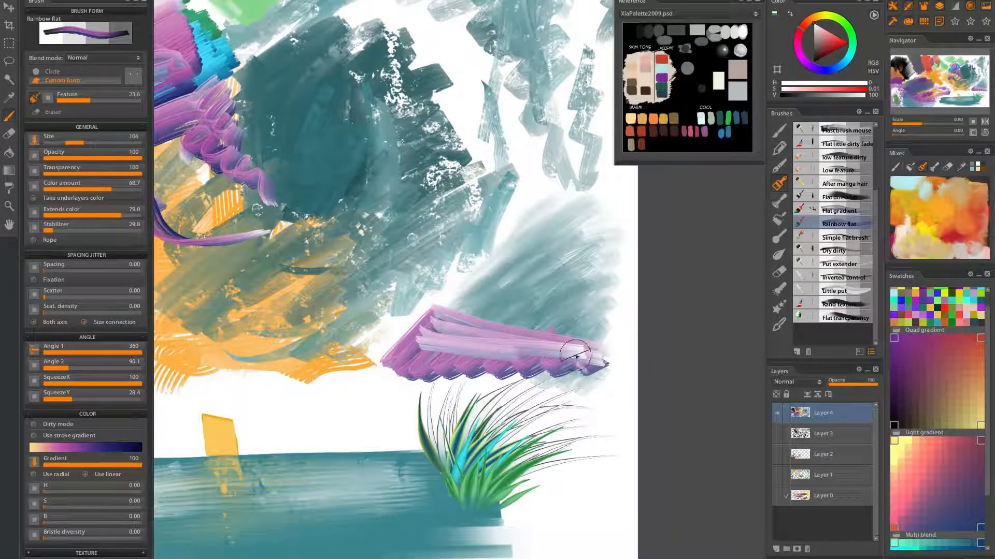
{"action": "mouse_move", "coordinate": [399, 351]}
{"action": "left_mouse_down"}
{"action": "mouse_move", "coordinate": [558, 356]}
{"action": "mouse_move", "coordinate": [519, 349]}
{"action": "mouse_move", "coordinate": [406, 369]}
{"action": "mouse_move", "coordinate": [632, 350]}
{"action": "left_mouse_up"}
{"action": "scroll", "coordinate": [632, 350], "scroll_direction": "down", "scroll_amount": 6}
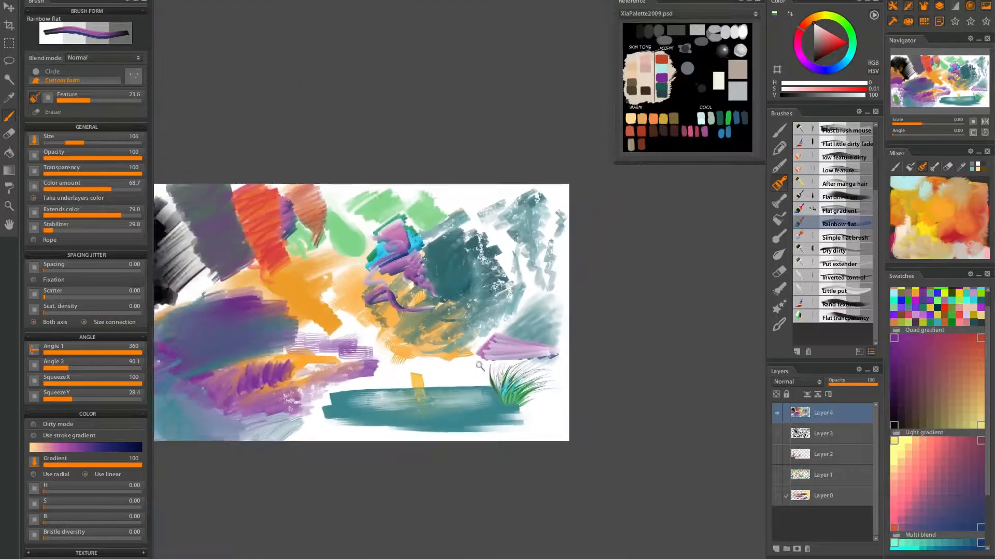
{"action": "scroll", "coordinate": [482, 359], "scroll_direction": "up", "scroll_amount": 2}
{"action": "left_click_drag", "start_coordinate": [433, 391], "coordinate": [541, 371]}
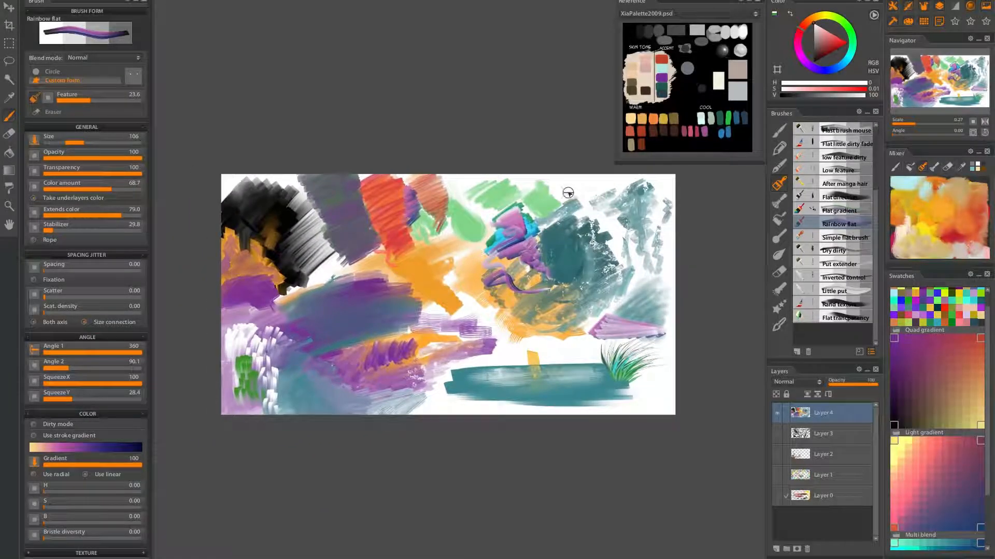
Select the Simple flat brush, sample the canvas's orange, and paint orange zigzags and a looping stroke beside the light green patch and over the teal.
{"action": "left_click", "coordinate": [835, 237]}
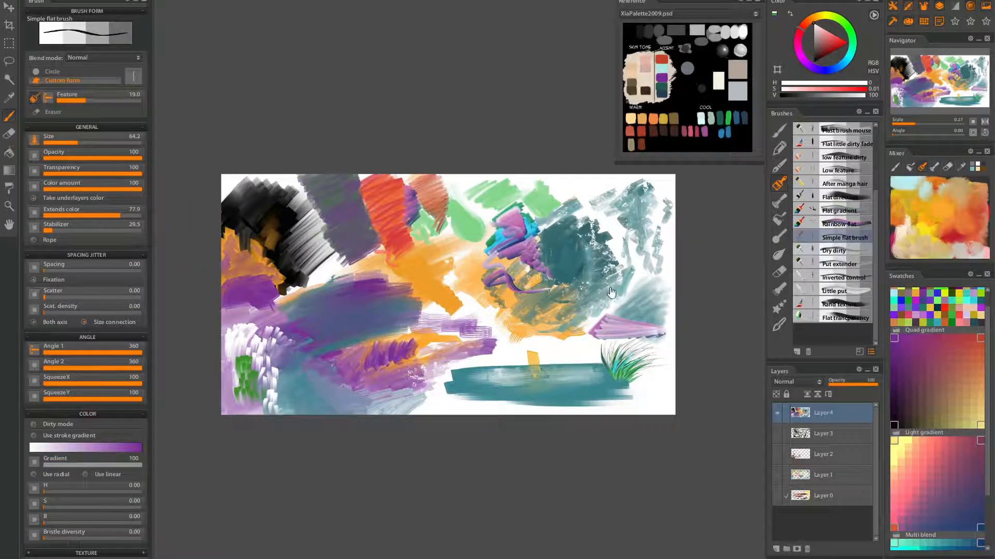
{"action": "scroll", "coordinate": [420, 221], "scroll_direction": "up", "scroll_amount": 3}
{"action": "scroll", "coordinate": [421, 221], "scroll_direction": "up", "scroll_amount": 5}
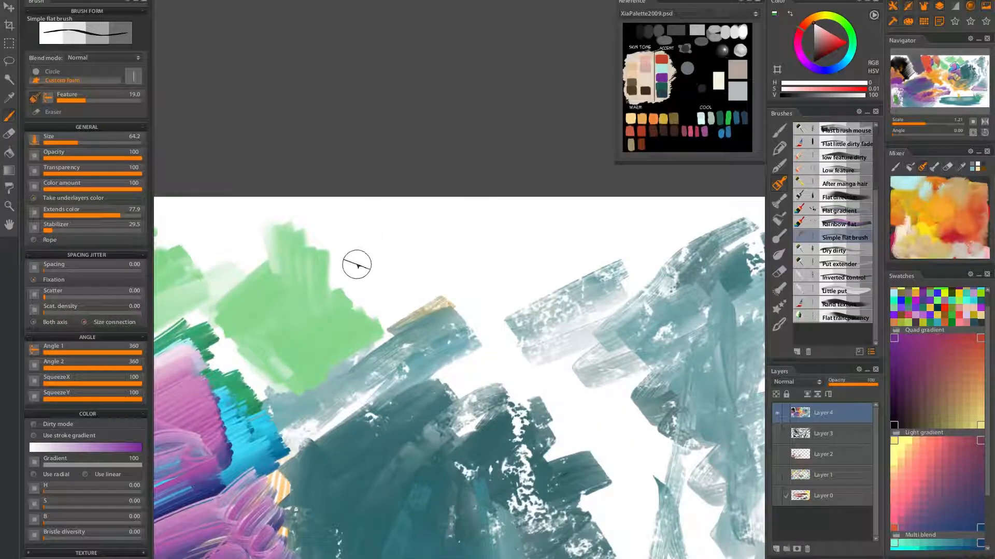
{"action": "left_click", "coordinate": [321, 346], "text": "alt"}
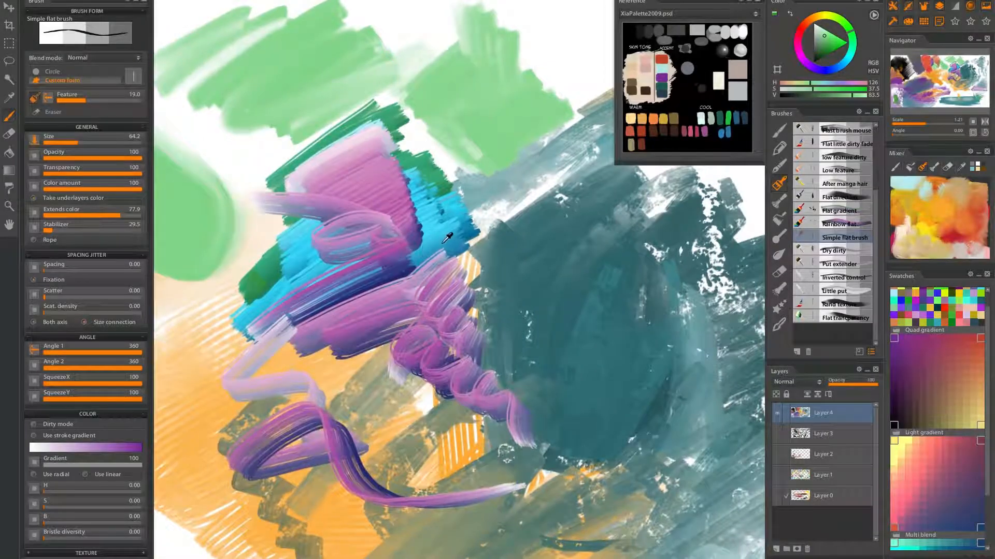
{"action": "left_click", "coordinate": [325, 507], "text": "alt"}
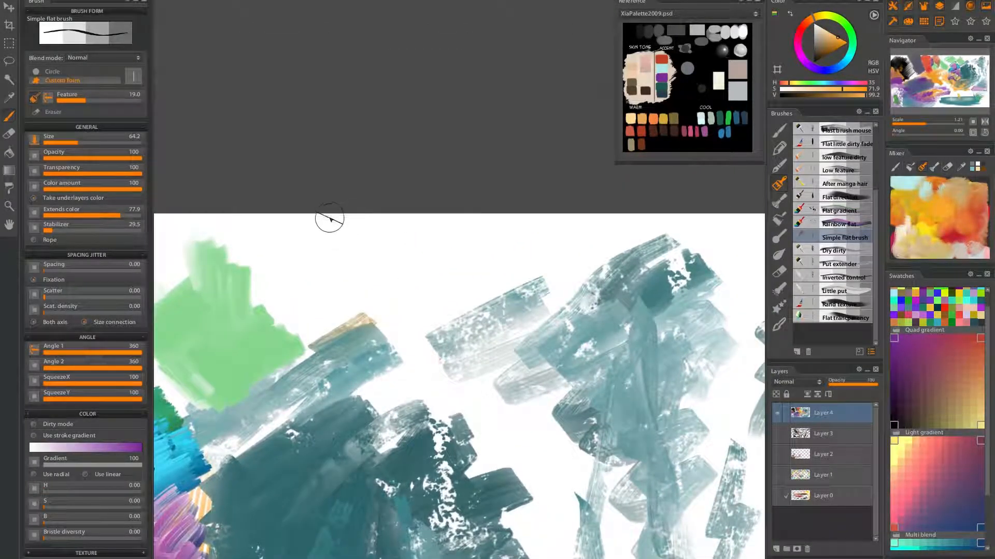
{"action": "mouse_move", "coordinate": [330, 218]}
{"action": "left_mouse_down"}
{"action": "mouse_move", "coordinate": [336, 265]}
{"action": "mouse_move", "coordinate": [387, 246]}
{"action": "mouse_move", "coordinate": [504, 258]}
{"action": "mouse_move", "coordinate": [564, 230]}
{"action": "mouse_move", "coordinate": [521, 272]}
{"action": "mouse_move", "coordinate": [435, 296]}
{"action": "mouse_move", "coordinate": [400, 330]}
{"action": "mouse_move", "coordinate": [338, 299]}
{"action": "mouse_move", "coordinate": [307, 305]}
{"action": "mouse_move", "coordinate": [314, 345]}
{"action": "mouse_move", "coordinate": [306, 300]}
{"action": "mouse_move", "coordinate": [321, 349]}
{"action": "mouse_move", "coordinate": [350, 345]}
{"action": "mouse_move", "coordinate": [419, 372]}
{"action": "mouse_move", "coordinate": [476, 435]}
{"action": "mouse_move", "coordinate": [467, 401]}
{"action": "mouse_move", "coordinate": [541, 487]}
{"action": "mouse_move", "coordinate": [524, 452]}
{"action": "mouse_move", "coordinate": [530, 426]}
{"action": "mouse_move", "coordinate": [522, 445]}
{"action": "mouse_move", "coordinate": [500, 444]}
{"action": "mouse_move", "coordinate": [480, 412]}
{"action": "left_mouse_up"}
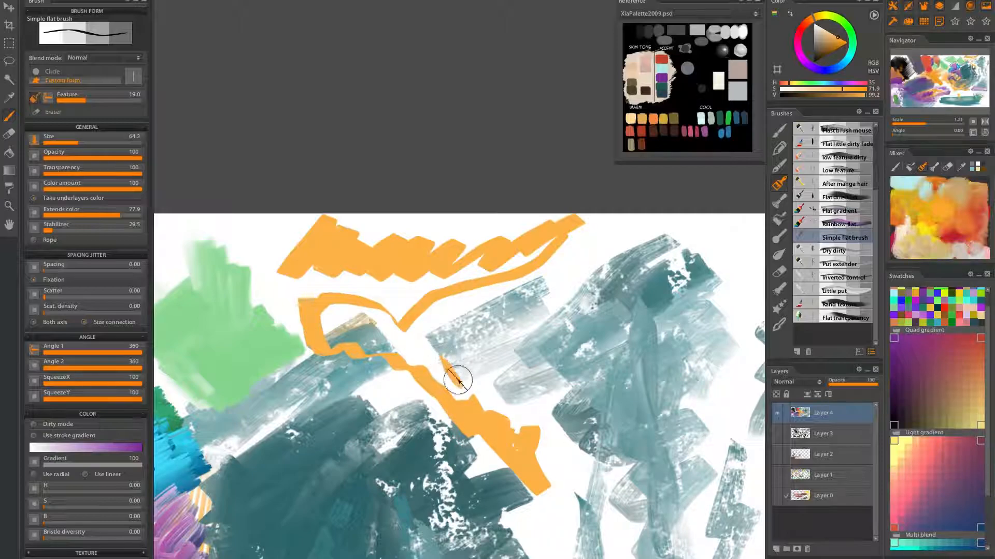
Paint an orange zigzag band with short crossing strokes from the orange diagonal out over the pale teal.
{"action": "mouse_move", "coordinate": [499, 337]}
{"action": "left_mouse_down"}
{"action": "mouse_move", "coordinate": [446, 377]}
{"action": "mouse_move", "coordinate": [482, 338]}
{"action": "mouse_move", "coordinate": [455, 353]}
{"action": "left_mouse_up"}
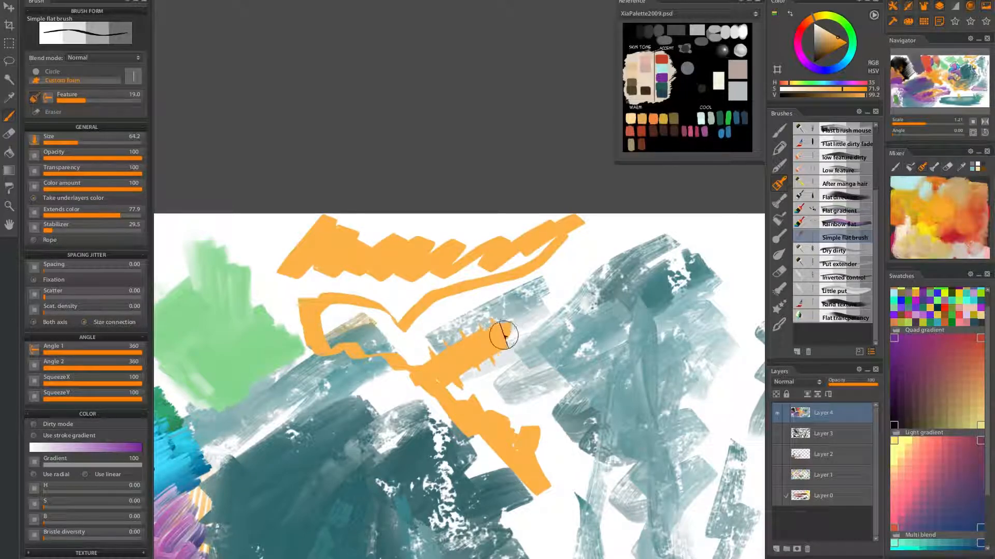
{"action": "left_click_drag", "start_coordinate": [524, 312], "coordinate": [426, 385]}
{"action": "left_click_drag", "start_coordinate": [524, 362], "coordinate": [452, 372]}
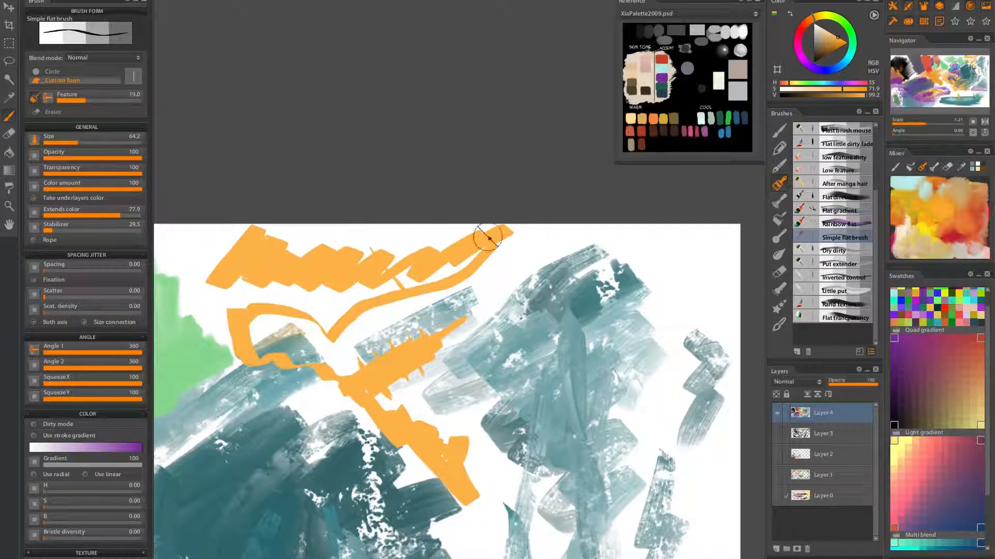
Select the Dry dirty brush, blend soft orange strokes over the teal area's tip towards the canvas corner, and undo the last strokes.
{"action": "left_click", "coordinate": [850, 250]}
{"action": "left_click_drag", "start_coordinate": [367, 384], "coordinate": [367, 382]}
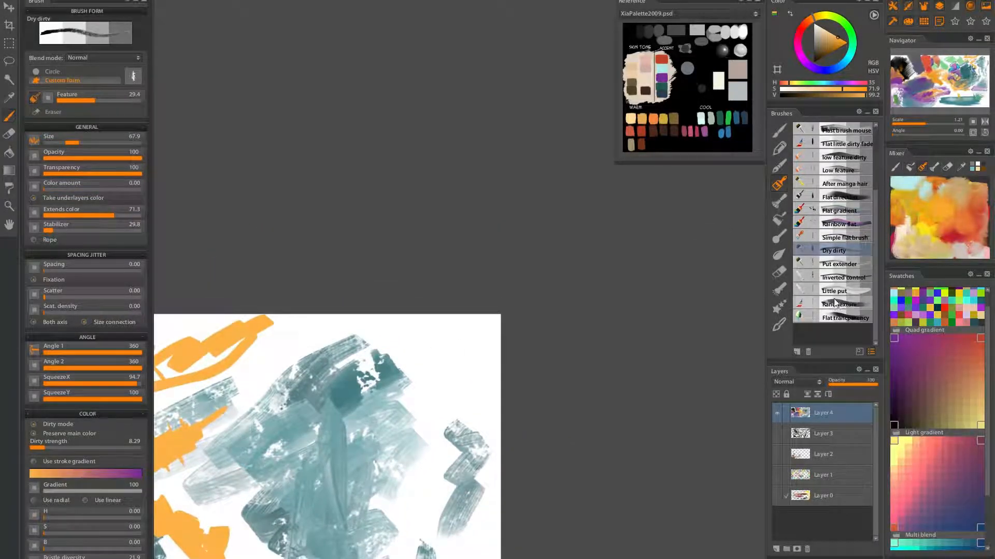
{"action": "mouse_move", "coordinate": [403, 336]}
{"action": "left_mouse_down"}
{"action": "mouse_move", "coordinate": [458, 314]}
{"action": "mouse_move", "coordinate": [454, 349]}
{"action": "mouse_move", "coordinate": [418, 372]}
{"action": "left_mouse_up"}
{"action": "mouse_move", "coordinate": [466, 324]}
{"action": "left_mouse_down"}
{"action": "mouse_move", "coordinate": [434, 279]}
{"action": "mouse_move", "coordinate": [421, 343]}
{"action": "mouse_move", "coordinate": [449, 342]}
{"action": "mouse_move", "coordinate": [414, 413]}
{"action": "mouse_move", "coordinate": [369, 389]}
{"action": "mouse_move", "coordinate": [440, 384]}
{"action": "left_mouse_up"}
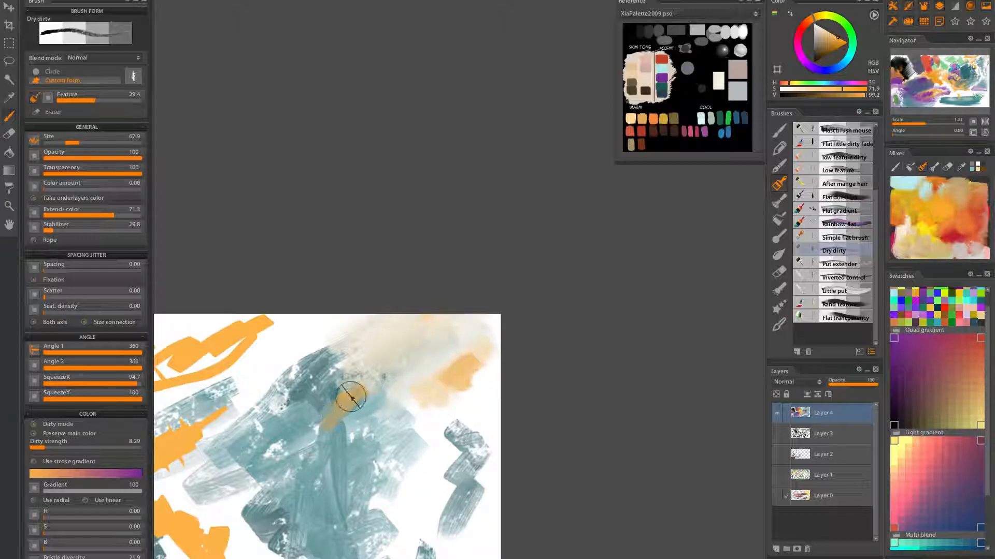
{"action": "mouse_move", "coordinate": [347, 397]}
{"action": "left_mouse_down"}
{"action": "mouse_move", "coordinate": [339, 439]}
{"action": "mouse_move", "coordinate": [299, 405]}
{"action": "mouse_move", "coordinate": [320, 428]}
{"action": "mouse_move", "coordinate": [331, 482]}
{"action": "mouse_move", "coordinate": [331, 418]}
{"action": "mouse_move", "coordinate": [301, 406]}
{"action": "mouse_move", "coordinate": [353, 408]}
{"action": "left_mouse_up"}
{"action": "left_click_drag", "start_coordinate": [431, 477], "coordinate": [491, 231]}
{"action": "key", "text": "ctrl+z"}
{"action": "key", "text": "ctrl+z"}
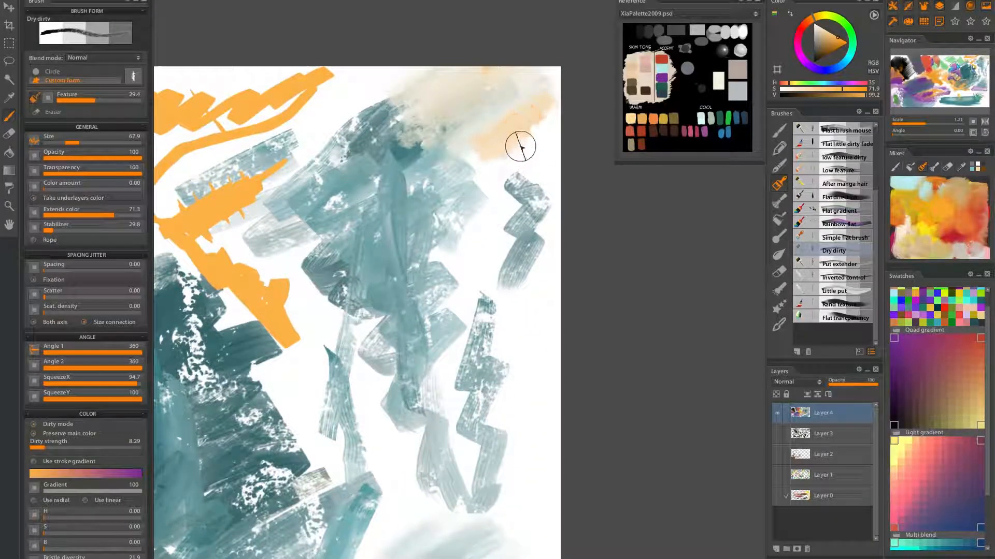
Paint rows of short orange dabs beside the white dabs, descending over the purple and teal.
{"action": "scroll", "coordinate": [487, 239], "scroll_direction": "down", "scroll_amount": 5}
{"action": "scroll", "coordinate": [346, 343], "scroll_direction": "up", "scroll_amount": 5}
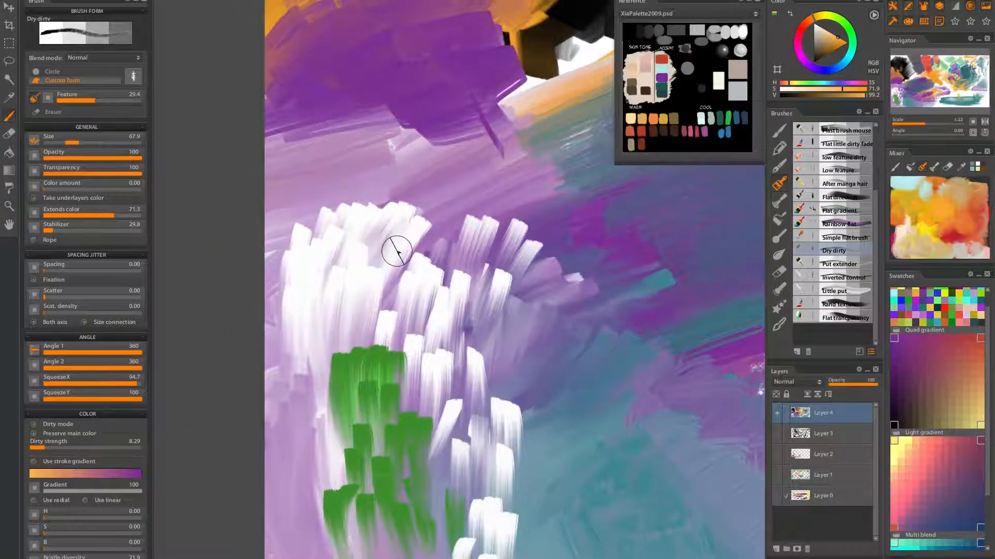
{"action": "mouse_move", "coordinate": [535, 303]}
{"action": "left_mouse_down"}
{"action": "mouse_move", "coordinate": [550, 366]}
{"action": "mouse_move", "coordinate": [566, 366]}
{"action": "mouse_move", "coordinate": [570, 340]}
{"action": "mouse_move", "coordinate": [544, 295]}
{"action": "mouse_move", "coordinate": [531, 305]}
{"action": "mouse_move", "coordinate": [559, 320]}
{"action": "mouse_move", "coordinate": [587, 312]}
{"action": "mouse_move", "coordinate": [598, 361]}
{"action": "mouse_move", "coordinate": [548, 282]}
{"action": "mouse_move", "coordinate": [549, 308]}
{"action": "mouse_move", "coordinate": [614, 319]}
{"action": "mouse_move", "coordinate": [547, 274]}
{"action": "mouse_move", "coordinate": [580, 304]}
{"action": "left_mouse_up"}
{"action": "mouse_move", "coordinate": [521, 348]}
{"action": "left_mouse_down"}
{"action": "mouse_move", "coordinate": [525, 398]}
{"action": "mouse_move", "coordinate": [542, 405]}
{"action": "mouse_move", "coordinate": [579, 366]}
{"action": "mouse_move", "coordinate": [610, 365]}
{"action": "mouse_move", "coordinate": [622, 406]}
{"action": "mouse_move", "coordinate": [618, 346]}
{"action": "mouse_move", "coordinate": [642, 429]}
{"action": "left_mouse_up"}
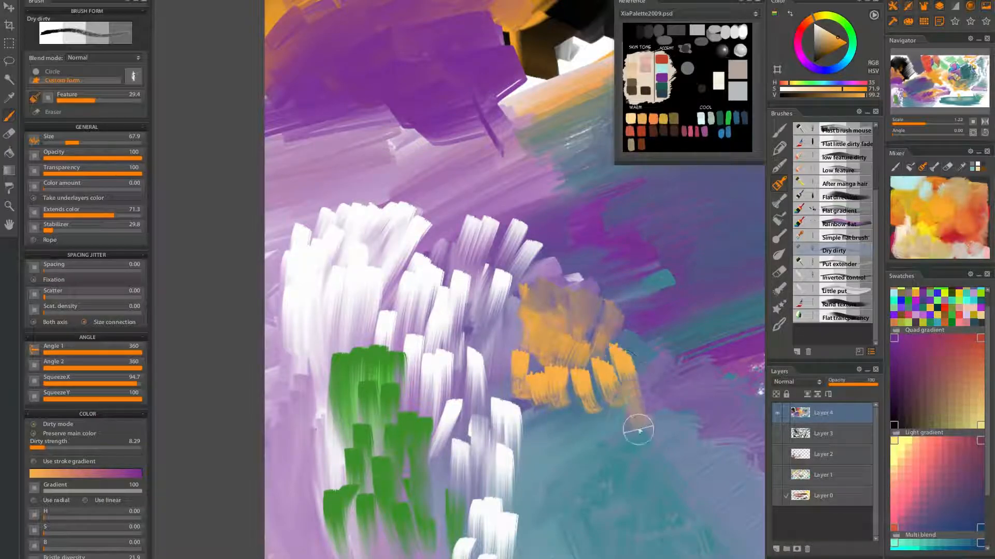
{"action": "mouse_move", "coordinate": [586, 411]}
{"action": "left_mouse_down"}
{"action": "mouse_move", "coordinate": [557, 408]}
{"action": "mouse_move", "coordinate": [557, 454]}
{"action": "mouse_move", "coordinate": [536, 429]}
{"action": "mouse_move", "coordinate": [599, 415]}
{"action": "mouse_move", "coordinate": [616, 452]}
{"action": "mouse_move", "coordinate": [565, 427]}
{"action": "mouse_move", "coordinate": [572, 473]}
{"action": "mouse_move", "coordinate": [546, 484]}
{"action": "left_mouse_up"}
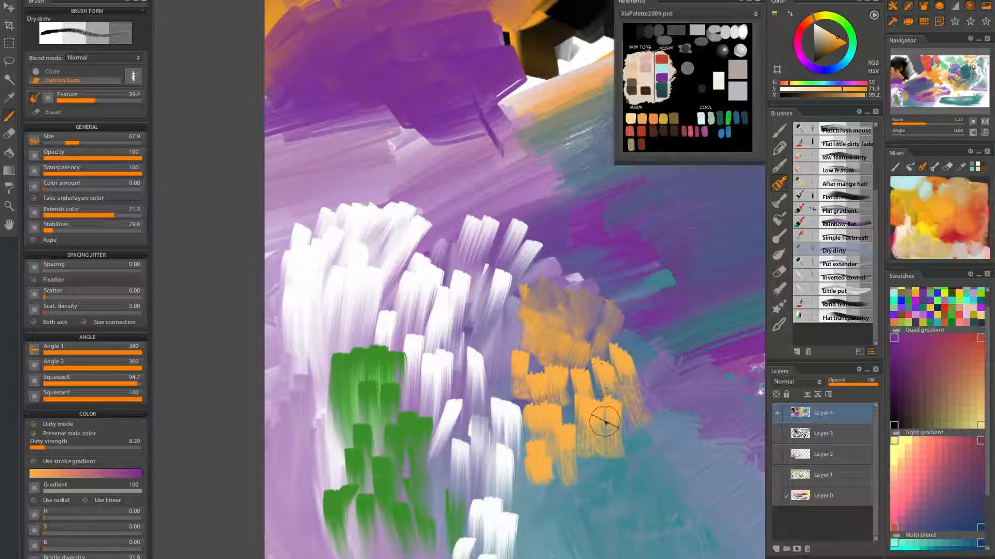
{"action": "left_click_drag", "start_coordinate": [594, 468], "coordinate": [532, 404]}
{"action": "mouse_move", "coordinate": [469, 415]}
{"action": "left_mouse_down"}
{"action": "mouse_move", "coordinate": [475, 460]}
{"action": "mouse_move", "coordinate": [497, 479]}
{"action": "left_mouse_up"}
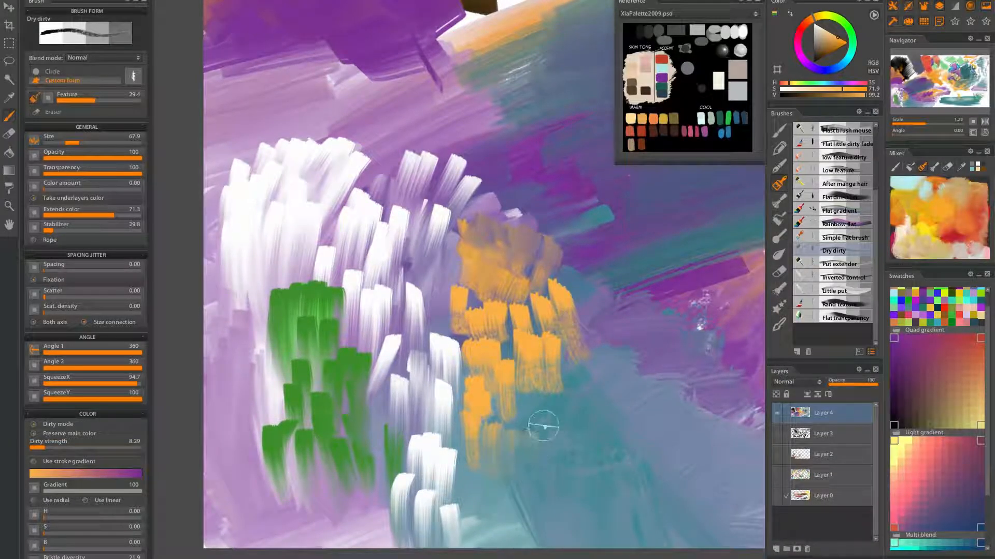
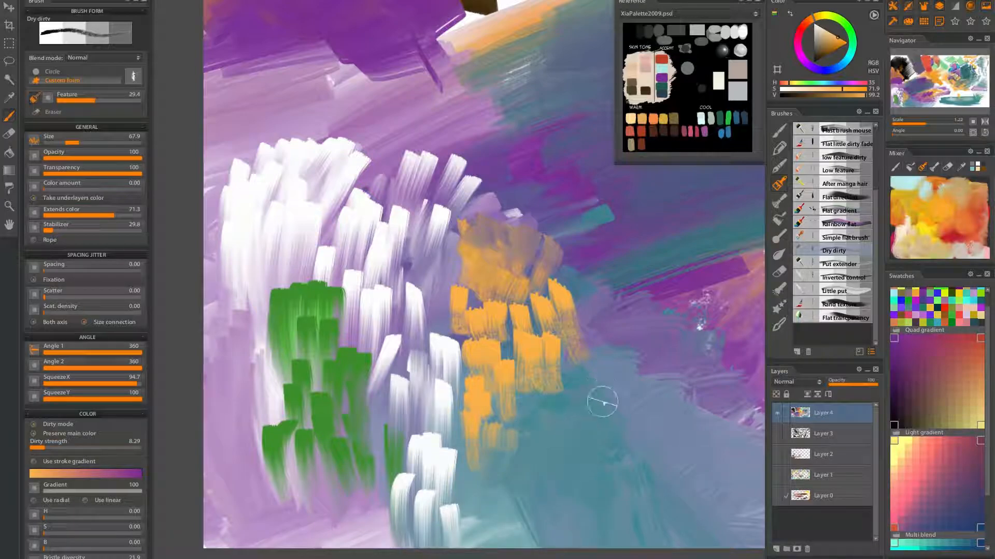
Sample the canvas's white and paint a row of short parallel white dabs over the teal-blue area beside the orange dabs.
{"action": "mouse_move", "coordinate": [641, 421]}
{"action": "left_mouse_down"}
{"action": "mouse_move", "coordinate": [558, 431]}
{"action": "mouse_move", "coordinate": [506, 391]}
{"action": "left_mouse_up"}
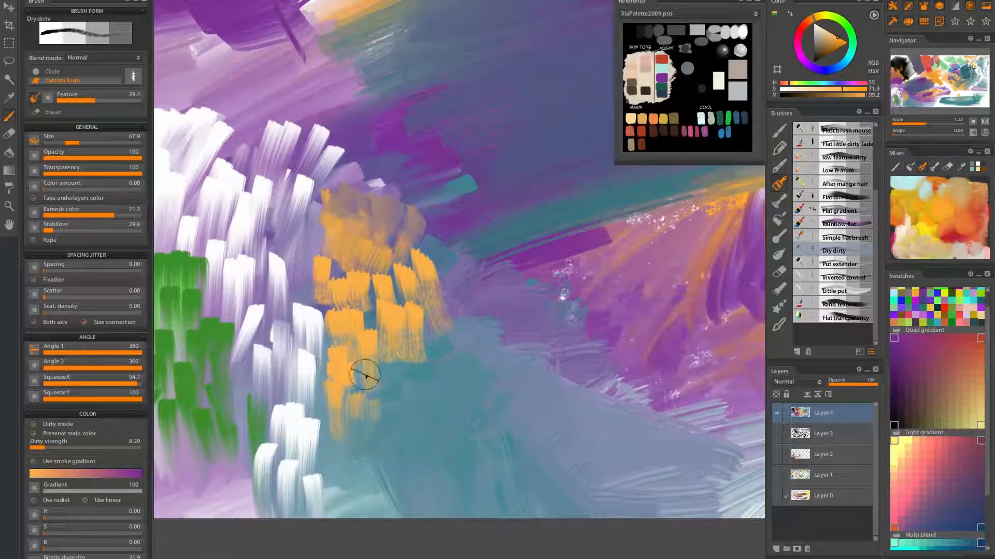
{"action": "left_click", "coordinate": [294, 408], "text": "alt"}
{"action": "left_click_drag", "start_coordinate": [418, 393], "coordinate": [404, 455]}
{"action": "mouse_move", "coordinate": [441, 393]}
{"action": "left_mouse_down"}
{"action": "mouse_move", "coordinate": [432, 460]}
{"action": "mouse_move", "coordinate": [450, 469]}
{"action": "left_mouse_up"}
{"action": "mouse_move", "coordinate": [481, 394]}
{"action": "left_mouse_down"}
{"action": "mouse_move", "coordinate": [470, 488]}
{"action": "mouse_move", "coordinate": [495, 477]}
{"action": "left_mouse_up"}
{"action": "mouse_move", "coordinate": [524, 401]}
{"action": "left_mouse_down"}
{"action": "mouse_move", "coordinate": [513, 477]}
{"action": "mouse_move", "coordinate": [534, 465]}
{"action": "left_mouse_up"}
{"action": "left_click_drag", "start_coordinate": [562, 417], "coordinate": [548, 462]}
{"action": "left_click_drag", "start_coordinate": [585, 426], "coordinate": [570, 461]}
{"action": "left_click_drag", "start_coordinate": [608, 436], "coordinate": [595, 461]}
{"action": "left_click_drag", "start_coordinate": [628, 440], "coordinate": [615, 484]}
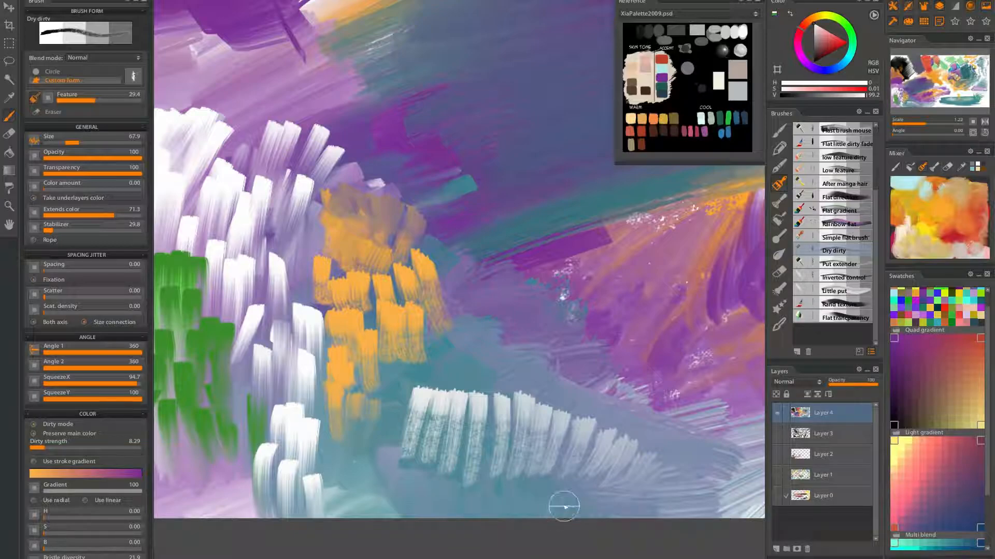
Paint two long tapering white strokes lengthwise across the row of short white dabs.
{"action": "mouse_move", "coordinate": [428, 417]}
{"action": "left_mouse_down"}
{"action": "mouse_move", "coordinate": [432, 445]}
{"action": "mouse_move", "coordinate": [460, 423]}
{"action": "mouse_move", "coordinate": [484, 445]}
{"action": "mouse_move", "coordinate": [501, 431]}
{"action": "left_mouse_up"}
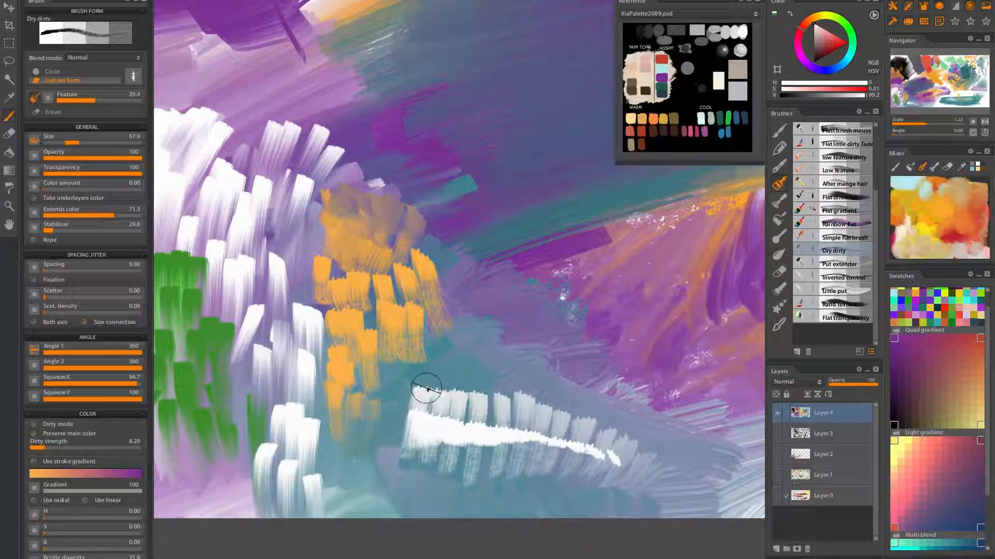
{"action": "left_click_drag", "start_coordinate": [555, 413], "coordinate": [607, 437]}
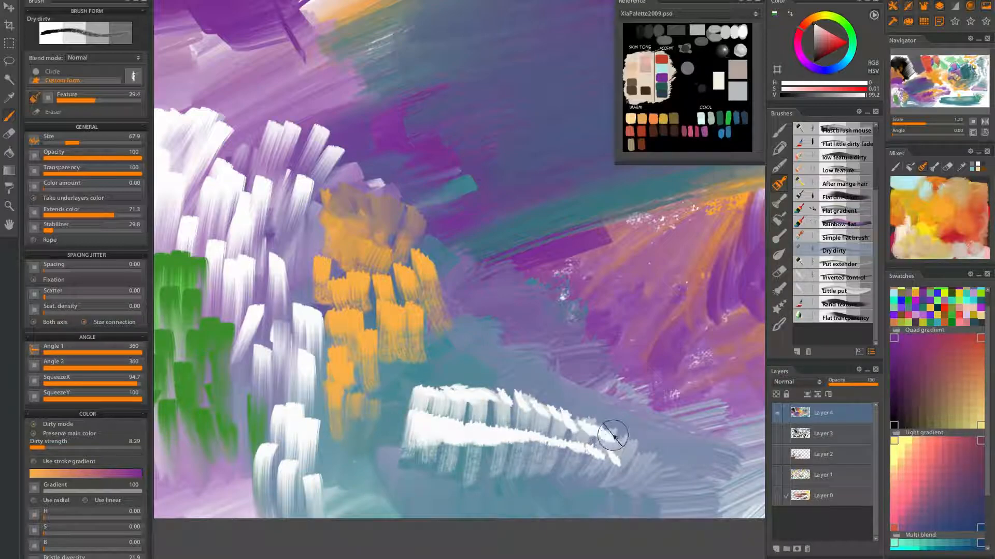
{"action": "left_click_drag", "start_coordinate": [502, 388], "coordinate": [462, 409]}
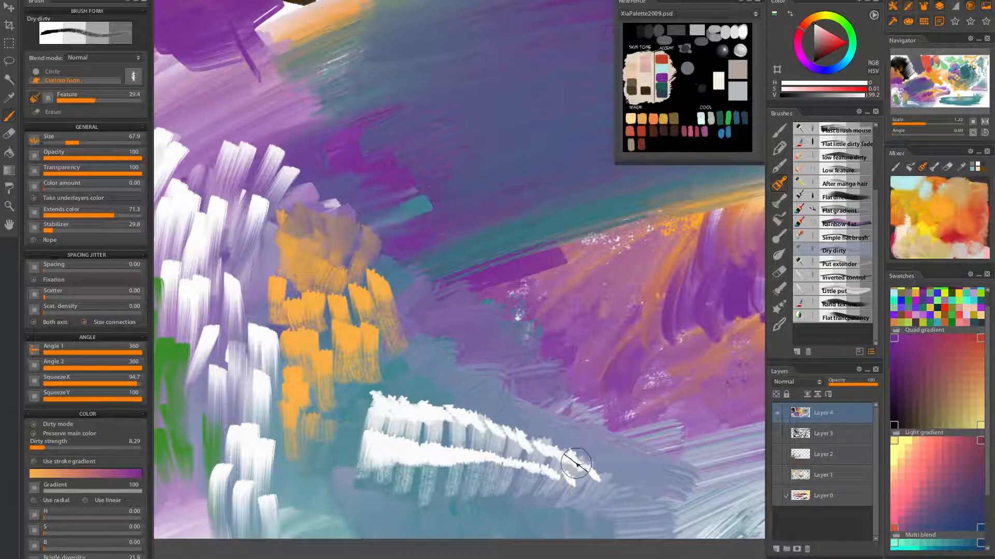
Select the Put extender brush and paint pale strokes diagonally from the white gap up over the orange hatching.
{"action": "left_click_drag", "start_coordinate": [638, 454], "coordinate": [478, 373]}
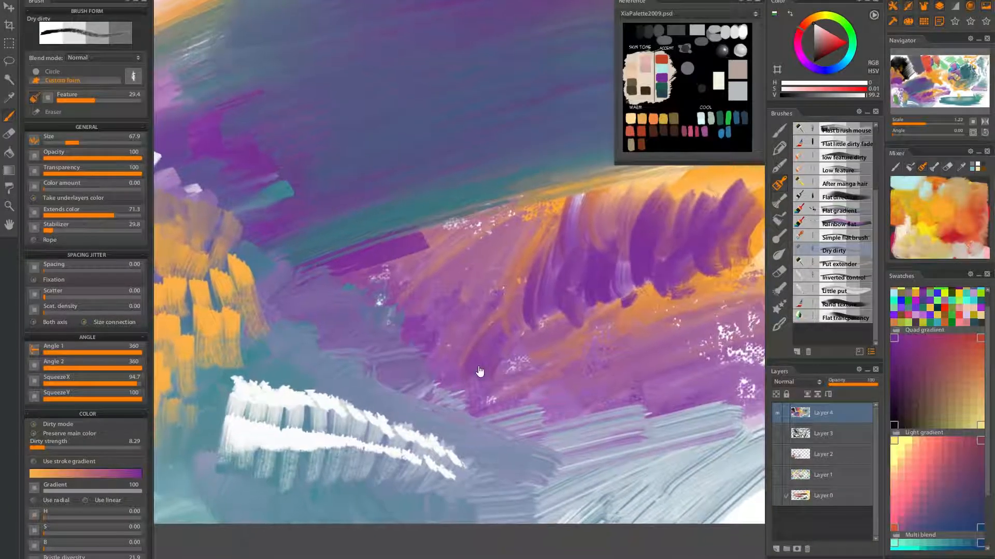
{"action": "left_click", "coordinate": [834, 265]}
{"action": "scroll", "coordinate": [300, 409], "scroll_direction": "up", "scroll_amount": 5}
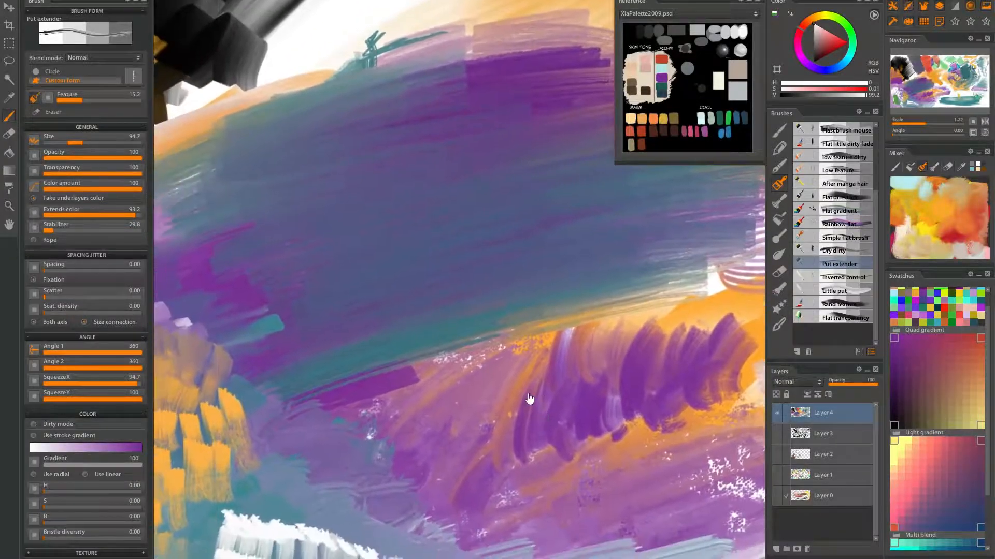
{"action": "mouse_move", "coordinate": [530, 398]}
{"action": "left_mouse_down"}
{"action": "mouse_move", "coordinate": [426, 340]}
{"action": "mouse_move", "coordinate": [306, 452]}
{"action": "mouse_move", "coordinate": [325, 443]}
{"action": "left_mouse_up"}
{"action": "mouse_move", "coordinate": [408, 252]}
{"action": "left_mouse_down"}
{"action": "mouse_move", "coordinate": [318, 347]}
{"action": "mouse_move", "coordinate": [449, 259]}
{"action": "mouse_move", "coordinate": [378, 328]}
{"action": "mouse_move", "coordinate": [470, 338]}
{"action": "left_mouse_up"}
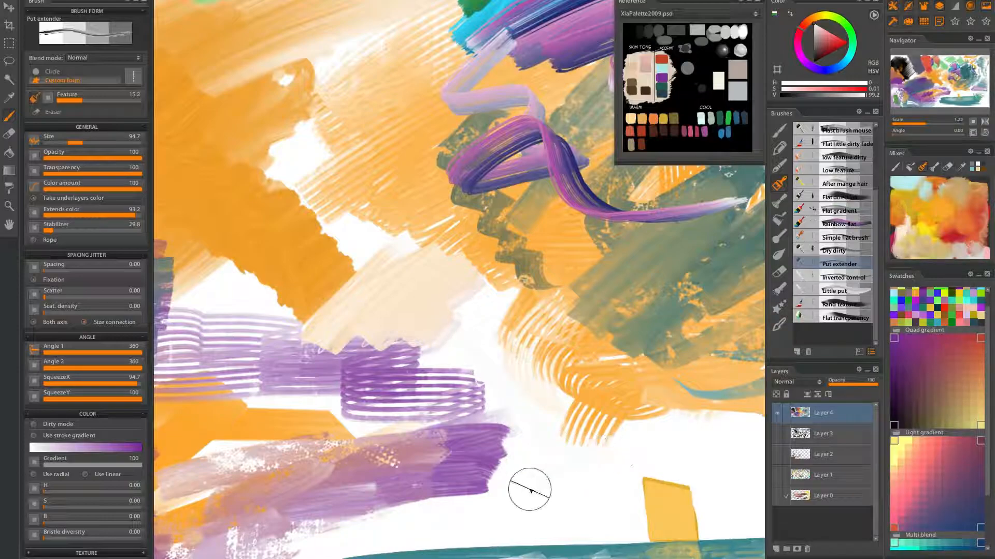
{"action": "left_click_drag", "start_coordinate": [655, 411], "coordinate": [516, 404]}
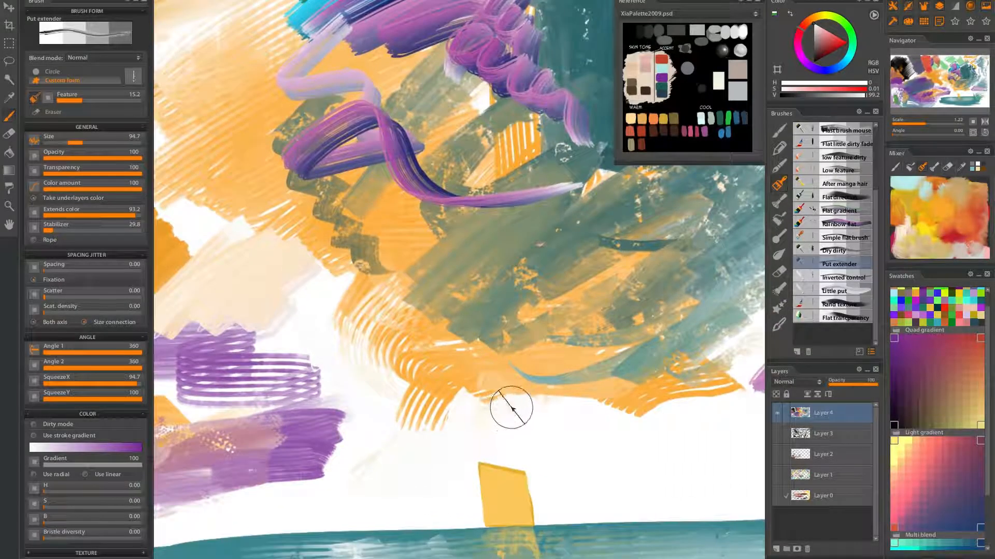
{"action": "mouse_move", "coordinate": [489, 398]}
{"action": "left_mouse_down"}
{"action": "mouse_move", "coordinate": [466, 332]}
{"action": "mouse_move", "coordinate": [500, 306]}
{"action": "left_mouse_up"}
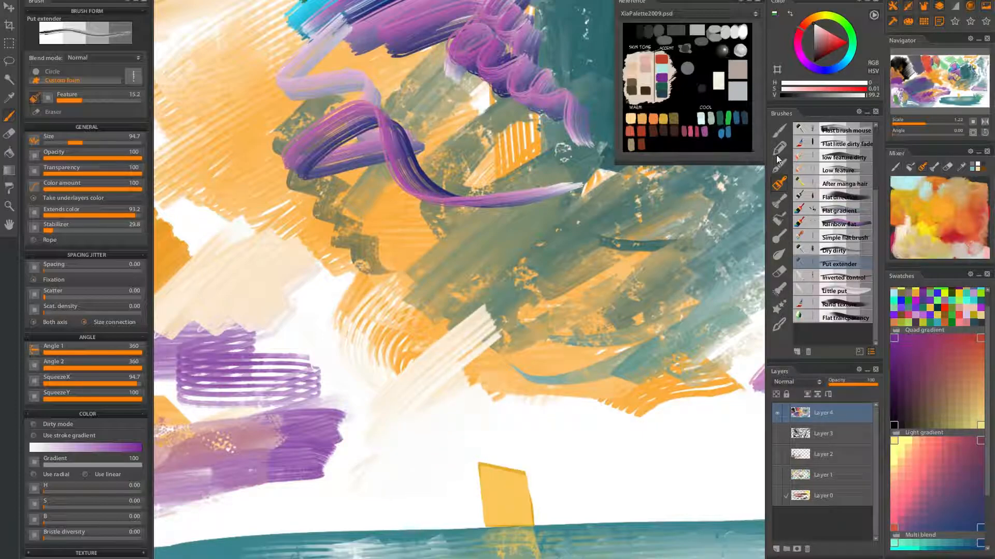
Sample red from the mixer and paint a large hatched red patch with a pink edge over the orange, teal and white.
{"action": "left_click", "coordinate": [957, 230]}
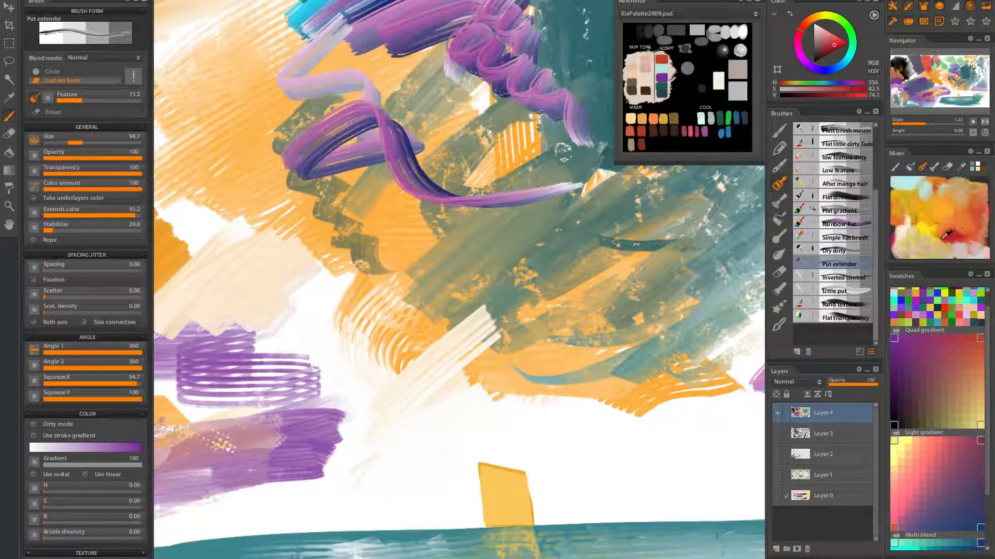
{"action": "mouse_move", "coordinate": [435, 379]}
{"action": "left_mouse_down"}
{"action": "mouse_move", "coordinate": [389, 450]}
{"action": "mouse_move", "coordinate": [453, 402]}
{"action": "mouse_move", "coordinate": [388, 481]}
{"action": "mouse_move", "coordinate": [501, 405]}
{"action": "mouse_move", "coordinate": [452, 456]}
{"action": "mouse_move", "coordinate": [520, 418]}
{"action": "mouse_move", "coordinate": [409, 510]}
{"action": "mouse_move", "coordinate": [555, 417]}
{"action": "mouse_move", "coordinate": [490, 457]}
{"action": "mouse_move", "coordinate": [464, 423]}
{"action": "mouse_move", "coordinate": [492, 358]}
{"action": "mouse_move", "coordinate": [534, 320]}
{"action": "mouse_move", "coordinate": [531, 248]}
{"action": "mouse_move", "coordinate": [524, 257]}
{"action": "mouse_move", "coordinate": [574, 269]}
{"action": "mouse_move", "coordinate": [592, 305]}
{"action": "mouse_move", "coordinate": [557, 354]}
{"action": "mouse_move", "coordinate": [495, 258]}
{"action": "mouse_move", "coordinate": [429, 317]}
{"action": "mouse_move", "coordinate": [525, 296]}
{"action": "mouse_move", "coordinate": [553, 266]}
{"action": "mouse_move", "coordinate": [515, 319]}
{"action": "mouse_move", "coordinate": [580, 305]}
{"action": "mouse_move", "coordinate": [544, 283]}
{"action": "mouse_move", "coordinate": [457, 316]}
{"action": "mouse_move", "coordinate": [512, 266]}
{"action": "mouse_move", "coordinate": [411, 335]}
{"action": "mouse_move", "coordinate": [552, 288]}
{"action": "mouse_move", "coordinate": [508, 376]}
{"action": "mouse_move", "coordinate": [596, 330]}
{"action": "mouse_move", "coordinate": [530, 350]}
{"action": "mouse_move", "coordinate": [585, 364]}
{"action": "mouse_move", "coordinate": [513, 374]}
{"action": "left_mouse_up"}
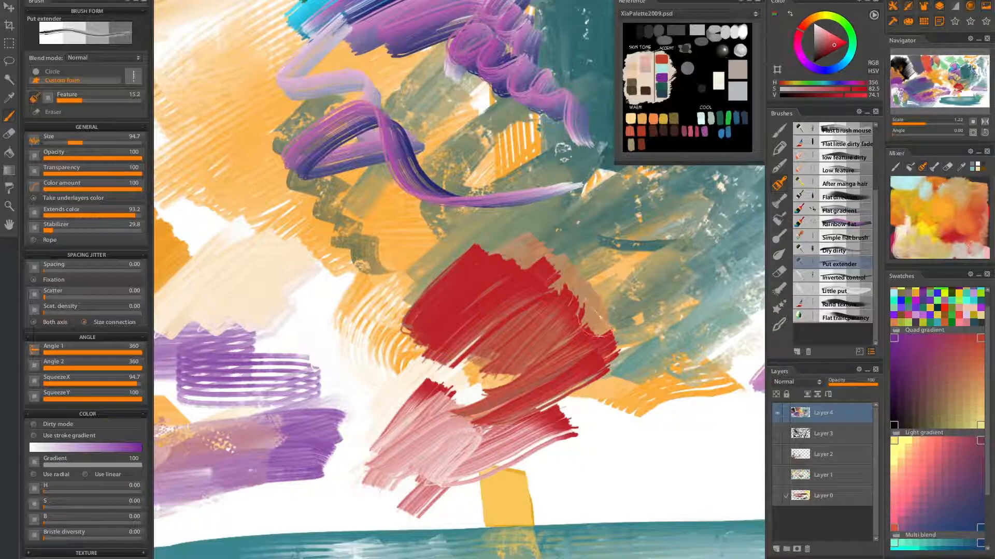
{"action": "mouse_move", "coordinate": [607, 382]}
{"action": "left_mouse_down"}
{"action": "mouse_move", "coordinate": [442, 391]}
{"action": "mouse_move", "coordinate": [529, 327]}
{"action": "mouse_move", "coordinate": [453, 431]}
{"action": "mouse_move", "coordinate": [464, 308]}
{"action": "mouse_move", "coordinate": [423, 286]}
{"action": "mouse_move", "coordinate": [548, 223]}
{"action": "mouse_move", "coordinate": [632, 242]}
{"action": "mouse_move", "coordinate": [625, 309]}
{"action": "mouse_move", "coordinate": [705, 272]}
{"action": "mouse_move", "coordinate": [689, 340]}
{"action": "mouse_move", "coordinate": [562, 230]}
{"action": "mouse_move", "coordinate": [602, 297]}
{"action": "mouse_move", "coordinate": [672, 301]}
{"action": "mouse_move", "coordinate": [695, 327]}
{"action": "mouse_move", "coordinate": [664, 367]}
{"action": "mouse_move", "coordinate": [621, 294]}
{"action": "mouse_move", "coordinate": [490, 267]}
{"action": "mouse_move", "coordinate": [457, 275]}
{"action": "mouse_move", "coordinate": [601, 278]}
{"action": "mouse_move", "coordinate": [675, 294]}
{"action": "mouse_move", "coordinate": [684, 319]}
{"action": "mouse_move", "coordinate": [655, 372]}
{"action": "mouse_move", "coordinate": [627, 324]}
{"action": "mouse_move", "coordinate": [477, 272]}
{"action": "mouse_move", "coordinate": [566, 256]}
{"action": "mouse_move", "coordinate": [555, 281]}
{"action": "mouse_move", "coordinate": [621, 296]}
{"action": "mouse_move", "coordinate": [598, 339]}
{"action": "mouse_move", "coordinate": [637, 397]}
{"action": "mouse_move", "coordinate": [585, 412]}
{"action": "mouse_move", "coordinate": [545, 394]}
{"action": "mouse_move", "coordinate": [493, 345]}
{"action": "mouse_move", "coordinate": [518, 286]}
{"action": "mouse_move", "coordinate": [460, 275]}
{"action": "mouse_move", "coordinate": [458, 299]}
{"action": "mouse_move", "coordinate": [589, 242]}
{"action": "mouse_move", "coordinate": [470, 343]}
{"action": "mouse_move", "coordinate": [657, 251]}
{"action": "mouse_move", "coordinate": [487, 375]}
{"action": "mouse_move", "coordinate": [652, 309]}
{"action": "mouse_move", "coordinate": [520, 401]}
{"action": "mouse_move", "coordinate": [599, 360]}
{"action": "mouse_move", "coordinate": [734, 316]}
{"action": "mouse_move", "coordinate": [708, 372]}
{"action": "left_mouse_up"}
{"action": "left_click_drag", "start_coordinate": [597, 339], "coordinate": [454, 361]}
{"action": "mouse_move", "coordinate": [498, 241]}
{"action": "left_mouse_down"}
{"action": "mouse_move", "coordinate": [532, 337]}
{"action": "mouse_move", "coordinate": [467, 243]}
{"action": "mouse_move", "coordinate": [398, 375]}
{"action": "mouse_move", "coordinate": [491, 240]}
{"action": "mouse_move", "coordinate": [342, 335]}
{"action": "mouse_move", "coordinate": [489, 236]}
{"action": "mouse_move", "coordinate": [308, 353]}
{"action": "mouse_move", "coordinate": [515, 230]}
{"action": "mouse_move", "coordinate": [303, 352]}
{"action": "mouse_move", "coordinate": [503, 231]}
{"action": "mouse_move", "coordinate": [386, 329]}
{"action": "left_mouse_up"}
{"action": "left_click_drag", "start_coordinate": [495, 262], "coordinate": [341, 392]}
{"action": "mouse_move", "coordinate": [505, 285]}
{"action": "left_mouse_down"}
{"action": "mouse_move", "coordinate": [370, 437]}
{"action": "mouse_move", "coordinate": [379, 277]}
{"action": "left_mouse_up"}
{"action": "left_click_drag", "start_coordinate": [440, 300], "coordinate": [297, 348]}
{"action": "mouse_move", "coordinate": [430, 282]}
{"action": "left_mouse_down"}
{"action": "mouse_move", "coordinate": [267, 330]}
{"action": "mouse_move", "coordinate": [262, 306]}
{"action": "mouse_move", "coordinate": [275, 271]}
{"action": "mouse_move", "coordinate": [259, 228]}
{"action": "mouse_move", "coordinate": [282, 197]}
{"action": "mouse_move", "coordinate": [276, 155]}
{"action": "mouse_move", "coordinate": [262, 177]}
{"action": "mouse_move", "coordinate": [312, 275]}
{"action": "left_mouse_up"}
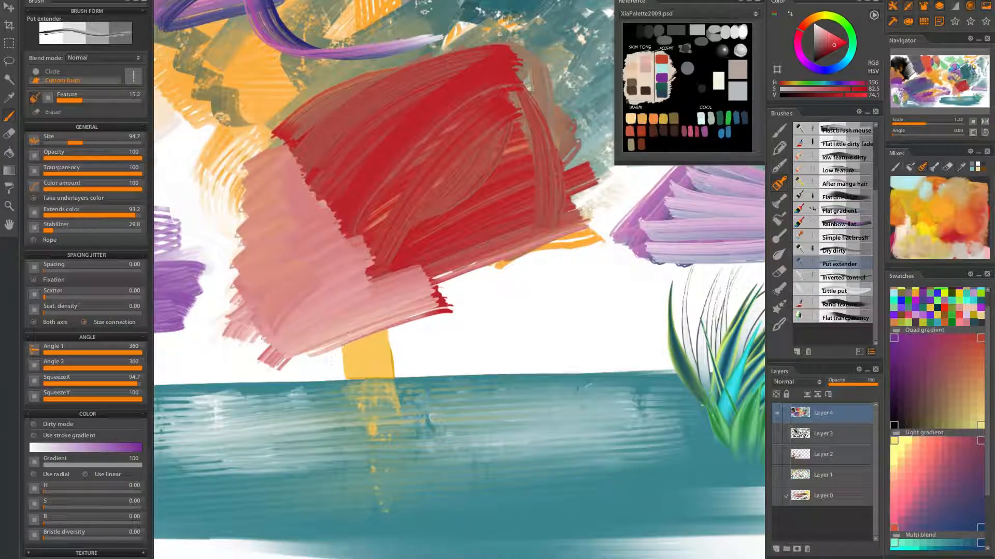
Smooth the red patch into an even red block and paint a solid red band along its upper edge.
{"action": "scroll", "coordinate": [362, 282], "scroll_direction": "down", "scroll_amount": 6}
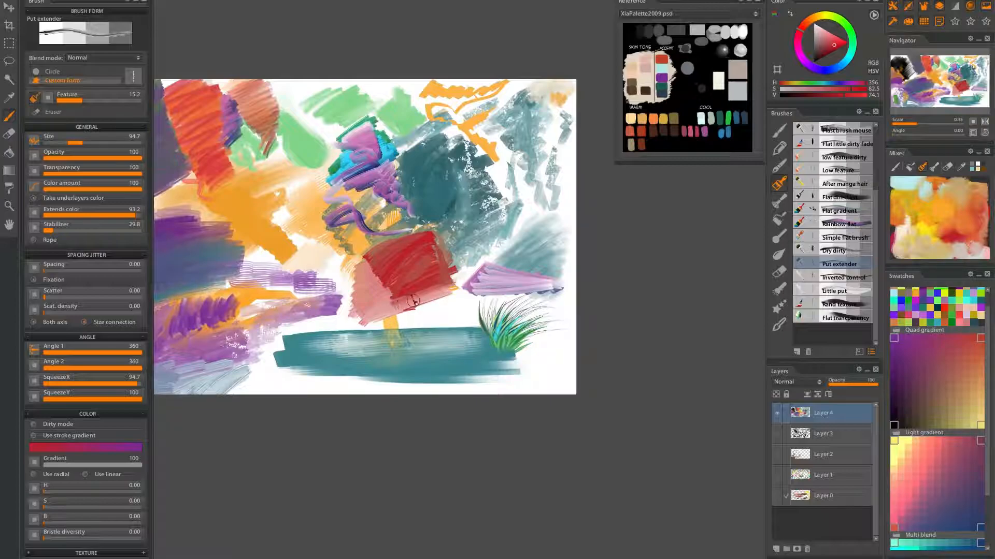
{"action": "left_click_drag", "start_coordinate": [371, 307], "coordinate": [378, 296]}
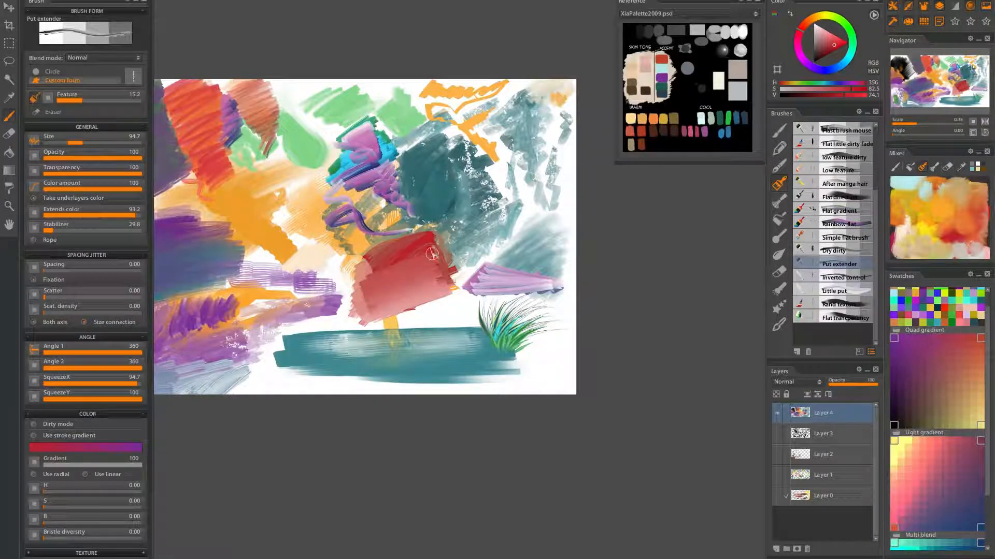
{"action": "mouse_move", "coordinate": [358, 322]}
{"action": "left_mouse_down"}
{"action": "mouse_move", "coordinate": [382, 324]}
{"action": "mouse_move", "coordinate": [377, 340]}
{"action": "left_mouse_up"}
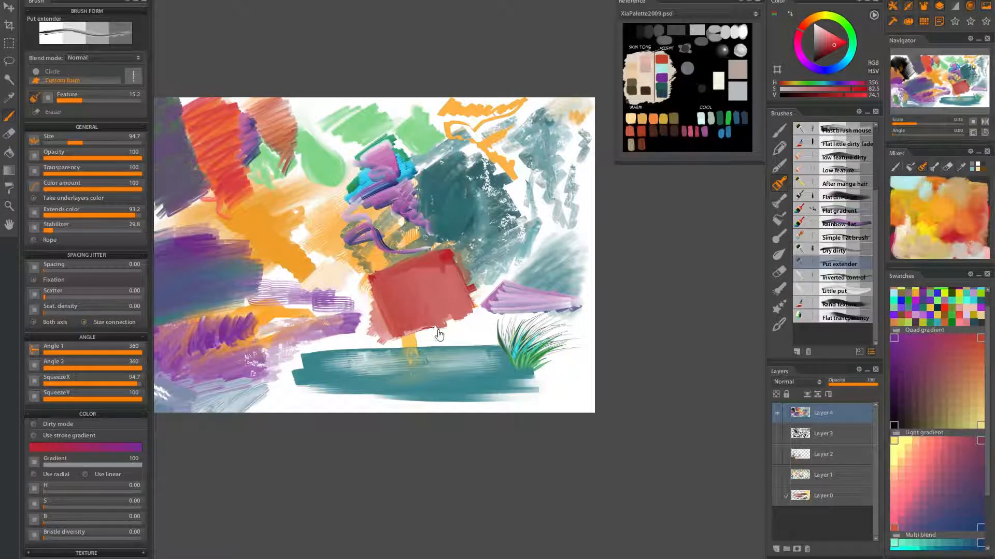
{"action": "left_click_drag", "start_coordinate": [428, 329], "coordinate": [601, 308]}
{"action": "left_click_drag", "start_coordinate": [520, 304], "coordinate": [605, 274]}
{"action": "left_click_drag", "start_coordinate": [519, 311], "coordinate": [516, 310]}
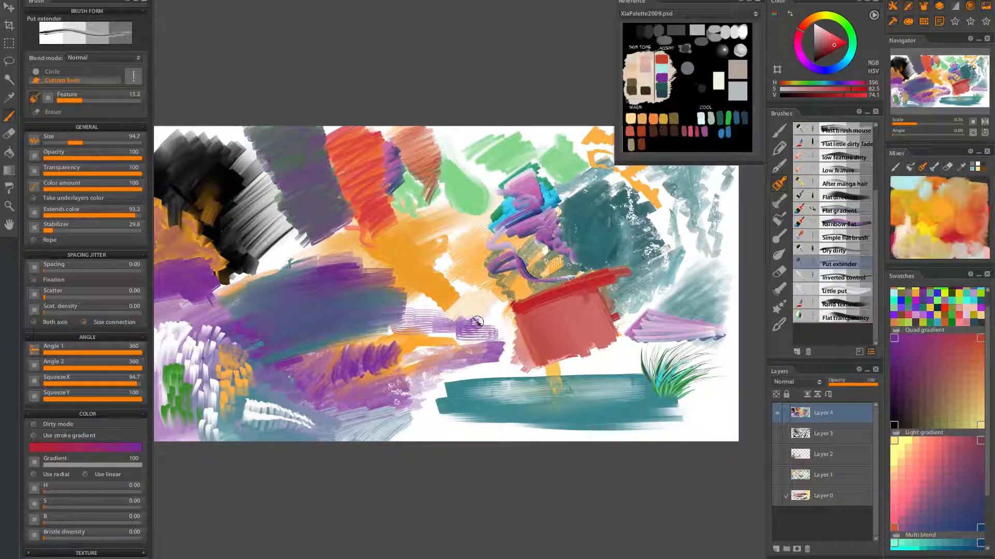
Try a long red stroke down the dark purple patch, undo it, and repaint red strokes along that patch's edge by the black area.
{"action": "left_click_drag", "start_coordinate": [563, 351], "coordinate": [491, 346]}
{"action": "left_click_drag", "start_coordinate": [327, 337], "coordinate": [501, 363]}
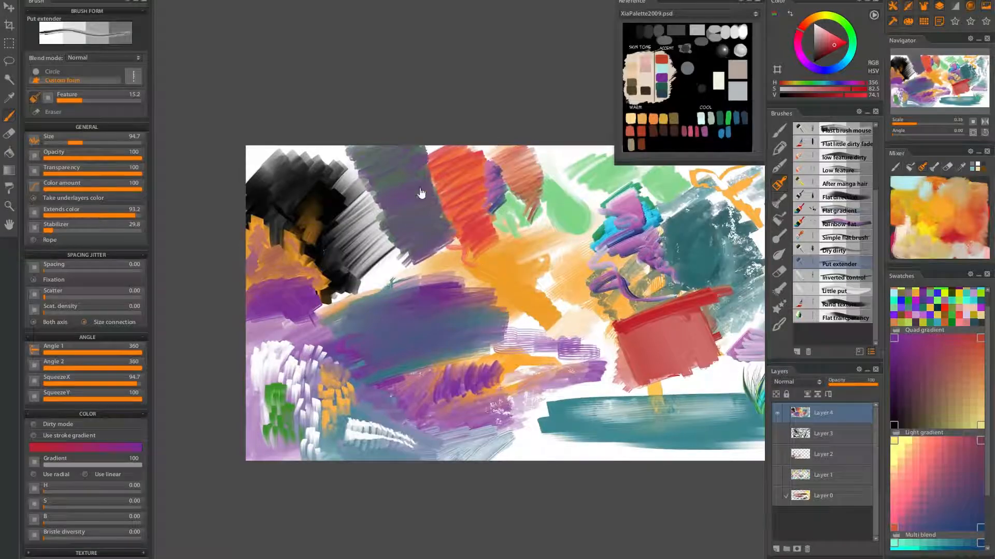
{"action": "scroll", "coordinate": [362, 186], "scroll_direction": "up", "scroll_amount": 6}
{"action": "mouse_move", "coordinate": [365, 81]}
{"action": "left_mouse_down"}
{"action": "mouse_move", "coordinate": [497, 340]}
{"action": "mouse_move", "coordinate": [378, 141]}
{"action": "mouse_move", "coordinate": [520, 407]}
{"action": "left_mouse_up"}
{"action": "key", "text": "ctrl+z"}
{"action": "left_click_drag", "start_coordinate": [422, 255], "coordinate": [314, 50]}
{"action": "left_click_drag", "start_coordinate": [364, 113], "coordinate": [508, 410]}
{"action": "mouse_move", "coordinate": [351, 93]}
{"action": "left_mouse_down"}
{"action": "mouse_move", "coordinate": [554, 422]}
{"action": "mouse_move", "coordinate": [349, 64]}
{"action": "mouse_move", "coordinate": [581, 410]}
{"action": "left_mouse_up"}
{"action": "left_click_drag", "start_coordinate": [659, 369], "coordinate": [603, 404]}
{"action": "mouse_move", "coordinate": [674, 396]}
{"action": "left_mouse_down"}
{"action": "mouse_move", "coordinate": [598, 375]}
{"action": "mouse_move", "coordinate": [406, 251]}
{"action": "left_mouse_up"}
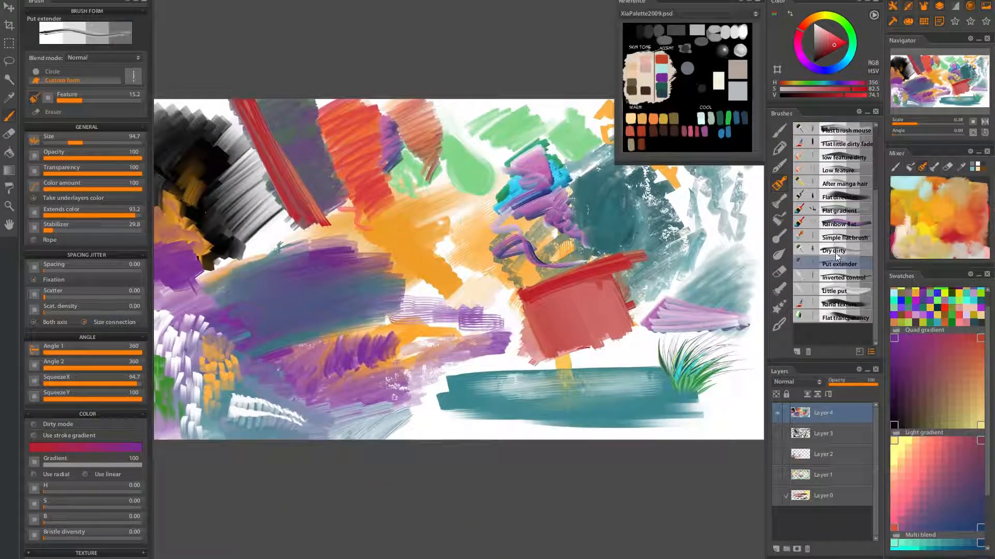
Select the Inverted control brush, paint rough diagonal red strokes below the red block, and undo the last stroke.
{"action": "left_click", "coordinate": [840, 278]}
{"action": "mouse_move", "coordinate": [543, 322]}
{"action": "left_mouse_down"}
{"action": "mouse_move", "coordinate": [351, 393]}
{"action": "mouse_move", "coordinate": [374, 361]}
{"action": "mouse_move", "coordinate": [464, 367]}
{"action": "left_mouse_up"}
{"action": "mouse_move", "coordinate": [530, 398]}
{"action": "left_mouse_down"}
{"action": "mouse_move", "coordinate": [394, 445]}
{"action": "mouse_move", "coordinate": [523, 393]}
{"action": "mouse_move", "coordinate": [544, 409]}
{"action": "mouse_move", "coordinate": [478, 457]}
{"action": "mouse_move", "coordinate": [438, 463]}
{"action": "left_mouse_up"}
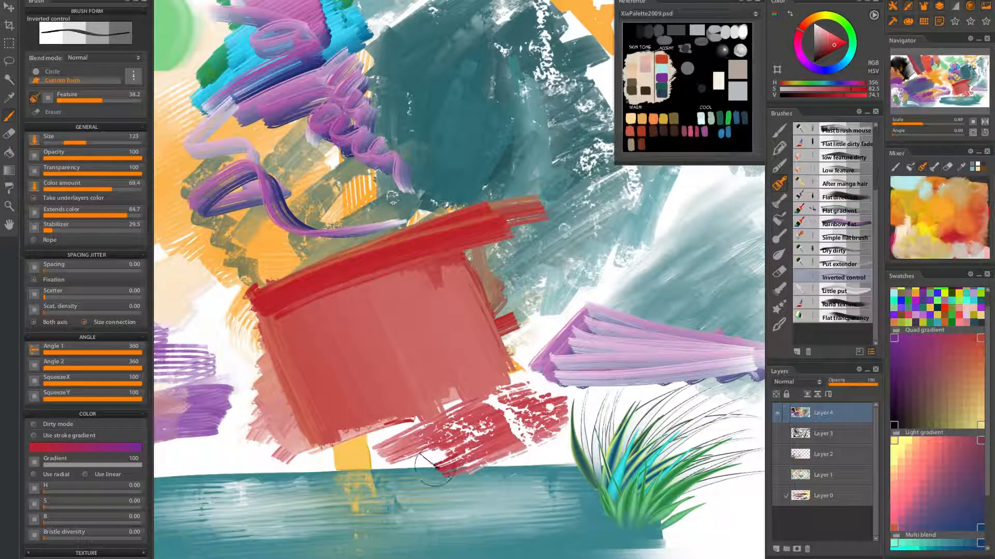
{"action": "mouse_move", "coordinate": [523, 446]}
{"action": "left_mouse_down"}
{"action": "mouse_move", "coordinate": [479, 473]}
{"action": "mouse_move", "coordinate": [415, 456]}
{"action": "mouse_move", "coordinate": [455, 410]}
{"action": "mouse_move", "coordinate": [327, 452]}
{"action": "left_mouse_up"}
{"action": "mouse_move", "coordinate": [479, 408]}
{"action": "left_mouse_down"}
{"action": "mouse_move", "coordinate": [468, 296]}
{"action": "mouse_move", "coordinate": [491, 430]}
{"action": "mouse_move", "coordinate": [437, 436]}
{"action": "left_mouse_up"}
{"action": "key", "text": "ctrl+z"}
Paint broad red strokes over the grass tuft, much of the teal band and the lilac wedge, reaching into the pale teal above.
{"action": "mouse_move", "coordinate": [507, 377]}
{"action": "left_mouse_down"}
{"action": "mouse_move", "coordinate": [525, 386]}
{"action": "mouse_move", "coordinate": [518, 405]}
{"action": "mouse_move", "coordinate": [554, 420]}
{"action": "mouse_move", "coordinate": [527, 447]}
{"action": "left_mouse_up"}
{"action": "mouse_move", "coordinate": [507, 409]}
{"action": "left_mouse_down"}
{"action": "mouse_move", "coordinate": [479, 387]}
{"action": "mouse_move", "coordinate": [408, 368]}
{"action": "left_mouse_up"}
{"action": "mouse_move", "coordinate": [508, 380]}
{"action": "left_mouse_down"}
{"action": "mouse_move", "coordinate": [469, 410]}
{"action": "mouse_move", "coordinate": [567, 428]}
{"action": "left_mouse_up"}
{"action": "mouse_move", "coordinate": [486, 437]}
{"action": "left_mouse_down"}
{"action": "mouse_move", "coordinate": [650, 439]}
{"action": "mouse_move", "coordinate": [488, 448]}
{"action": "mouse_move", "coordinate": [663, 441]}
{"action": "mouse_move", "coordinate": [430, 455]}
{"action": "mouse_move", "coordinate": [606, 439]}
{"action": "mouse_move", "coordinate": [482, 446]}
{"action": "mouse_move", "coordinate": [463, 415]}
{"action": "mouse_move", "coordinate": [650, 421]}
{"action": "mouse_move", "coordinate": [585, 399]}
{"action": "mouse_move", "coordinate": [647, 378]}
{"action": "mouse_move", "coordinate": [507, 363]}
{"action": "mouse_move", "coordinate": [556, 366]}
{"action": "mouse_move", "coordinate": [642, 342]}
{"action": "mouse_move", "coordinate": [567, 324]}
{"action": "mouse_move", "coordinate": [694, 306]}
{"action": "mouse_move", "coordinate": [636, 288]}
{"action": "mouse_move", "coordinate": [648, 332]}
{"action": "mouse_move", "coordinate": [746, 362]}
{"action": "mouse_move", "coordinate": [653, 389]}
{"action": "mouse_move", "coordinate": [660, 416]}
{"action": "mouse_move", "coordinate": [629, 466]}
{"action": "mouse_move", "coordinate": [409, 463]}
{"action": "mouse_move", "coordinate": [499, 441]}
{"action": "mouse_move", "coordinate": [441, 409]}
{"action": "mouse_move", "coordinate": [548, 399]}
{"action": "mouse_move", "coordinate": [595, 382]}
{"action": "mouse_move", "coordinate": [478, 386]}
{"action": "mouse_move", "coordinate": [378, 450]}
{"action": "mouse_move", "coordinate": [316, 466]}
{"action": "mouse_move", "coordinate": [548, 453]}
{"action": "mouse_move", "coordinate": [390, 473]}
{"action": "mouse_move", "coordinate": [385, 455]}
{"action": "left_mouse_up"}
{"action": "mouse_move", "coordinate": [406, 449]}
{"action": "left_mouse_down"}
{"action": "mouse_move", "coordinate": [187, 461]}
{"action": "mouse_move", "coordinate": [463, 439]}
{"action": "mouse_move", "coordinate": [344, 446]}
{"action": "mouse_move", "coordinate": [506, 423]}
{"action": "mouse_move", "coordinate": [414, 426]}
{"action": "mouse_move", "coordinate": [530, 393]}
{"action": "mouse_move", "coordinate": [461, 397]}
{"action": "mouse_move", "coordinate": [586, 400]}
{"action": "mouse_move", "coordinate": [498, 433]}
{"action": "mouse_move", "coordinate": [591, 449]}
{"action": "mouse_move", "coordinate": [467, 482]}
{"action": "mouse_move", "coordinate": [620, 475]}
{"action": "mouse_move", "coordinate": [487, 477]}
{"action": "mouse_move", "coordinate": [592, 470]}
{"action": "left_mouse_up"}
{"action": "mouse_move", "coordinate": [682, 469]}
{"action": "left_mouse_down"}
{"action": "mouse_move", "coordinate": [727, 461]}
{"action": "mouse_move", "coordinate": [682, 460]}
{"action": "mouse_move", "coordinate": [729, 447]}
{"action": "mouse_move", "coordinate": [730, 436]}
{"action": "mouse_move", "coordinate": [666, 431]}
{"action": "mouse_move", "coordinate": [742, 398]}
{"action": "mouse_move", "coordinate": [683, 380]}
{"action": "mouse_move", "coordinate": [684, 339]}
{"action": "mouse_move", "coordinate": [703, 330]}
{"action": "left_mouse_up"}
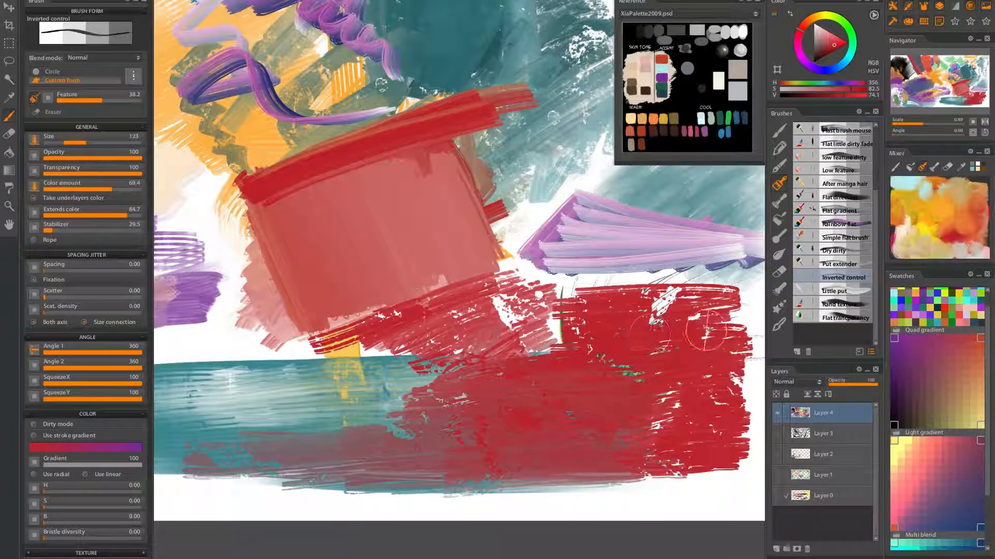
{"action": "mouse_move", "coordinate": [654, 305]}
{"action": "left_mouse_down"}
{"action": "mouse_move", "coordinate": [640, 285]}
{"action": "mouse_move", "coordinate": [578, 270]}
{"action": "mouse_move", "coordinate": [719, 255]}
{"action": "mouse_move", "coordinate": [568, 257]}
{"action": "mouse_move", "coordinate": [708, 242]}
{"action": "mouse_move", "coordinate": [542, 259]}
{"action": "mouse_move", "coordinate": [597, 264]}
{"action": "mouse_move", "coordinate": [518, 249]}
{"action": "mouse_move", "coordinate": [610, 243]}
{"action": "mouse_move", "coordinate": [543, 238]}
{"action": "mouse_move", "coordinate": [641, 216]}
{"action": "mouse_move", "coordinate": [549, 209]}
{"action": "mouse_move", "coordinate": [622, 212]}
{"action": "mouse_move", "coordinate": [710, 233]}
{"action": "mouse_move", "coordinate": [596, 232]}
{"action": "mouse_move", "coordinate": [724, 252]}
{"action": "mouse_move", "coordinate": [666, 251]}
{"action": "mouse_move", "coordinate": [674, 271]}
{"action": "left_mouse_up"}
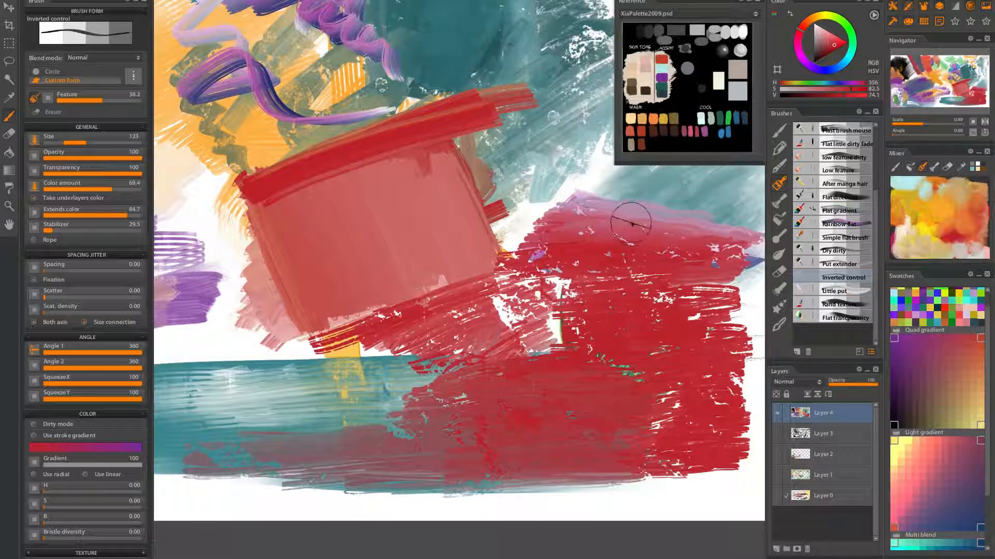
{"action": "mouse_move", "coordinate": [673, 215]}
{"action": "left_mouse_down"}
{"action": "mouse_move", "coordinate": [698, 228]}
{"action": "mouse_move", "coordinate": [724, 213]}
{"action": "mouse_move", "coordinate": [701, 206]}
{"action": "mouse_move", "coordinate": [736, 216]}
{"action": "left_mouse_up"}
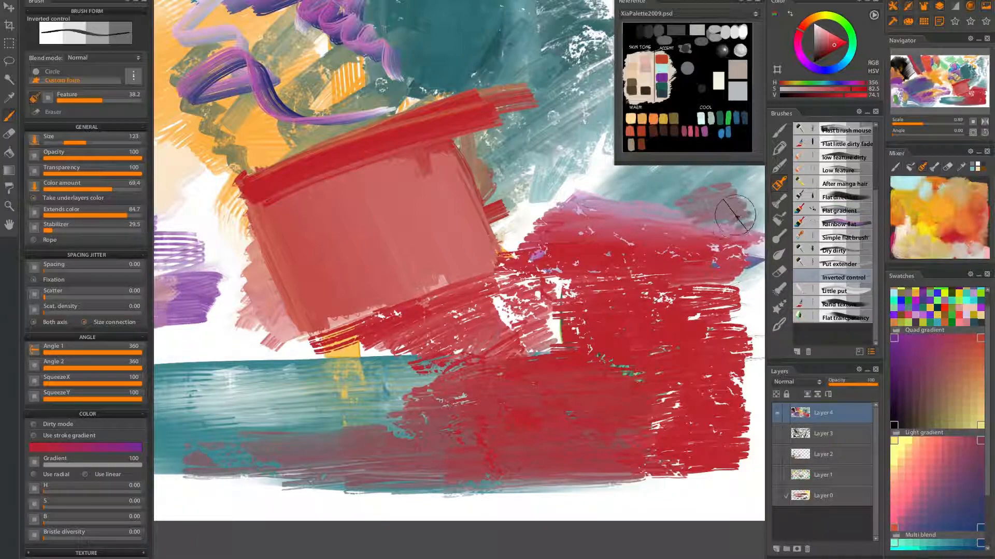
Select the Little put brush and pull pale pink strokes from the red area's edge out to the canvas edge.
{"action": "left_click", "coordinate": [839, 293]}
{"action": "scroll", "coordinate": [717, 301], "scroll_direction": "down", "scroll_amount": 5}
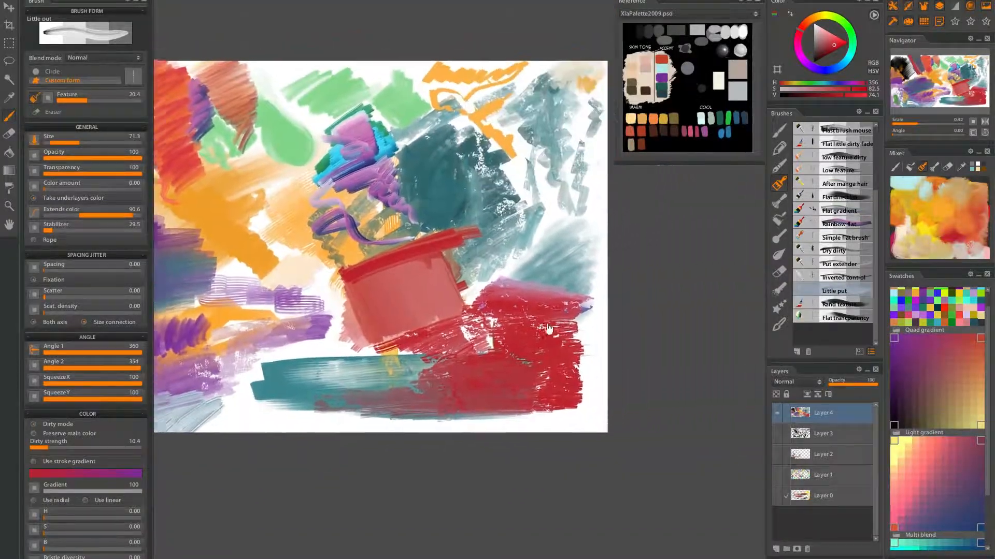
{"action": "scroll", "coordinate": [503, 282], "scroll_direction": "up", "scroll_amount": 3}
{"action": "mouse_move", "coordinate": [548, 287]}
{"action": "left_mouse_down"}
{"action": "mouse_move", "coordinate": [487, 296]}
{"action": "mouse_move", "coordinate": [504, 325]}
{"action": "left_mouse_up"}
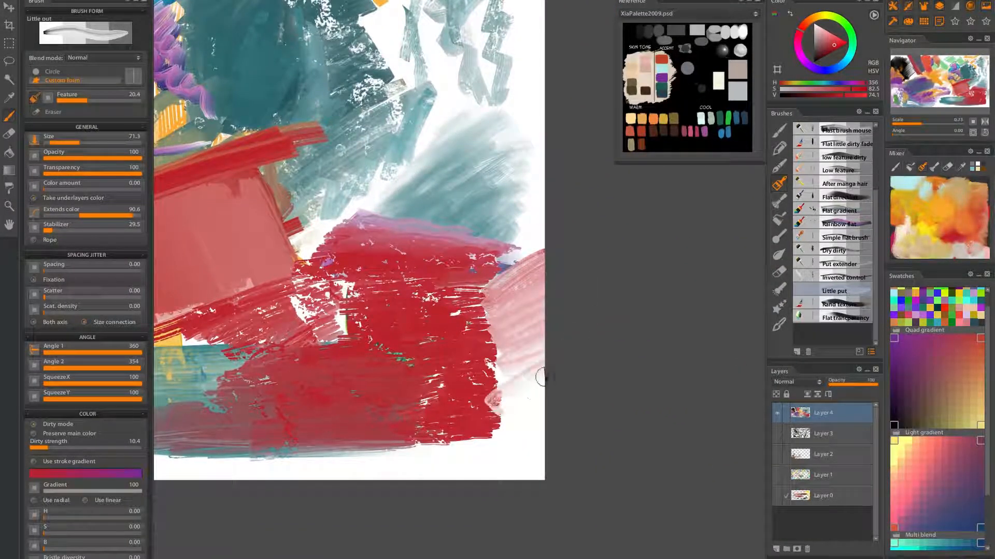
Blend pink strokes at the red area's edge and stack pink-red strokes up the canvas edge beside the pale teal patch.
{"action": "scroll", "coordinate": [533, 391], "scroll_direction": "up", "scroll_amount": 8}
{"action": "mouse_move", "coordinate": [552, 324]}
{"action": "left_mouse_down"}
{"action": "mouse_move", "coordinate": [668, 216]}
{"action": "mouse_move", "coordinate": [665, 205]}
{"action": "mouse_move", "coordinate": [499, 278]}
{"action": "left_mouse_up"}
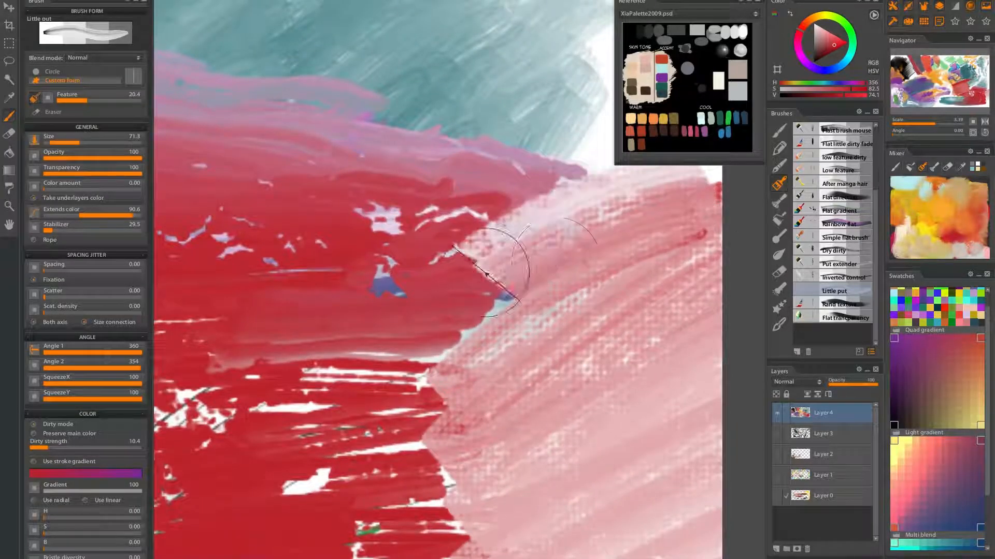
{"action": "scroll", "coordinate": [534, 313], "scroll_direction": "down", "scroll_amount": 10}
{"action": "scroll", "coordinate": [534, 313], "scroll_direction": "up", "scroll_amount": 3}
{"action": "left_click_drag", "start_coordinate": [539, 319], "coordinate": [572, 273]}
{"action": "scroll", "coordinate": [559, 297], "scroll_direction": "up", "scroll_amount": 5}
{"action": "left_click_drag", "start_coordinate": [572, 189], "coordinate": [553, 274]}
{"action": "left_click_drag", "start_coordinate": [581, 114], "coordinate": [561, 199]}
{"action": "left_click_drag", "start_coordinate": [567, 93], "coordinate": [541, 233]}
{"action": "left_click_drag", "start_coordinate": [557, 100], "coordinate": [531, 370]}
{"action": "mouse_move", "coordinate": [546, 274]}
{"action": "left_mouse_down"}
{"action": "mouse_move", "coordinate": [553, 301]}
{"action": "mouse_move", "coordinate": [548, 384]}
{"action": "left_mouse_up"}
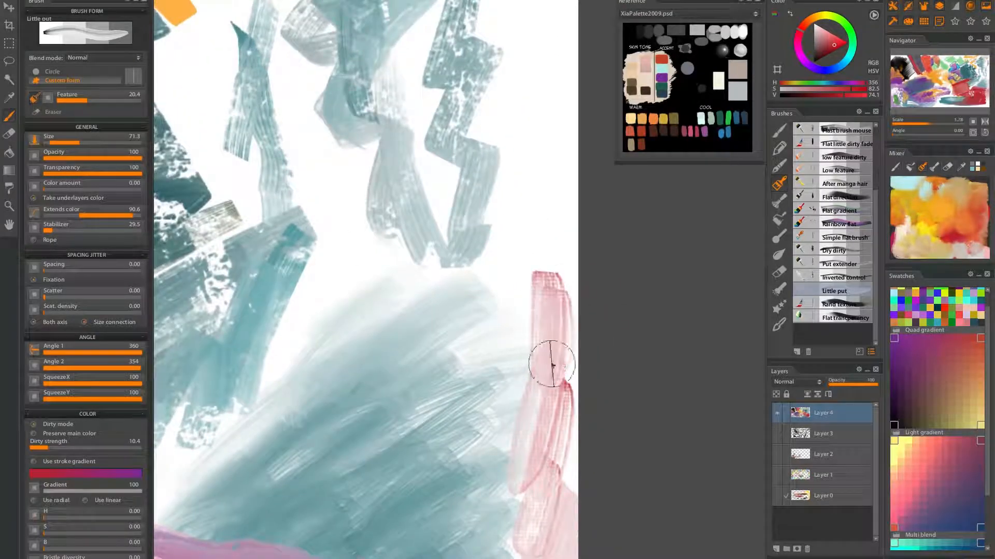
Pull whitish strokes from the blank canvas over the top of the pink strokes, between them and the teal zigzag.
{"action": "left_click_drag", "start_coordinate": [526, 230], "coordinate": [499, 371]}
{"action": "left_click_drag", "start_coordinate": [505, 251], "coordinate": [514, 324]}
{"action": "left_click_drag", "start_coordinate": [537, 234], "coordinate": [533, 316]}
{"action": "mouse_move", "coordinate": [555, 215]}
{"action": "left_mouse_down"}
{"action": "mouse_move", "coordinate": [546, 336]}
{"action": "mouse_move", "coordinate": [542, 212]}
{"action": "mouse_move", "coordinate": [505, 268]}
{"action": "mouse_move", "coordinate": [486, 325]}
{"action": "left_mouse_up"}
{"action": "left_click_drag", "start_coordinate": [502, 205], "coordinate": [479, 290]}
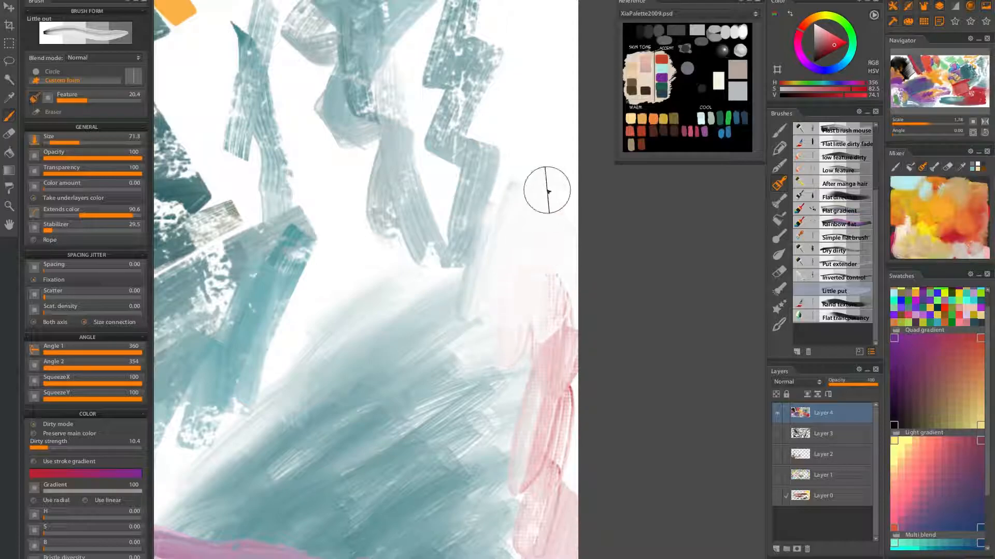
{"action": "left_click_drag", "start_coordinate": [481, 283], "coordinate": [504, 210]}
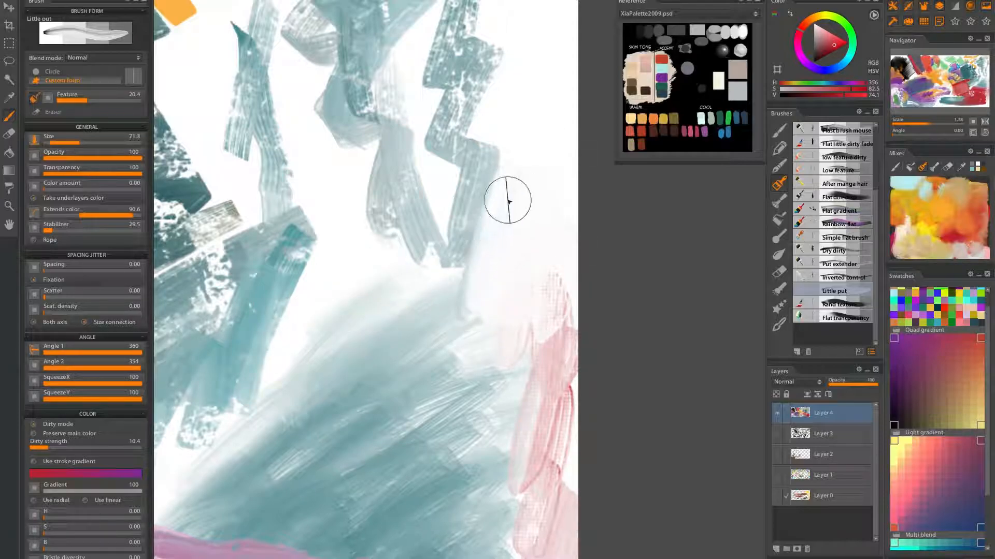
Paint pink and dark red strokes down the canvas edge and blend them into the side of the pale teal patch.
{"action": "left_click_drag", "start_coordinate": [521, 147], "coordinate": [517, 271]}
{"action": "left_click_drag", "start_coordinate": [550, 176], "coordinate": [524, 290]}
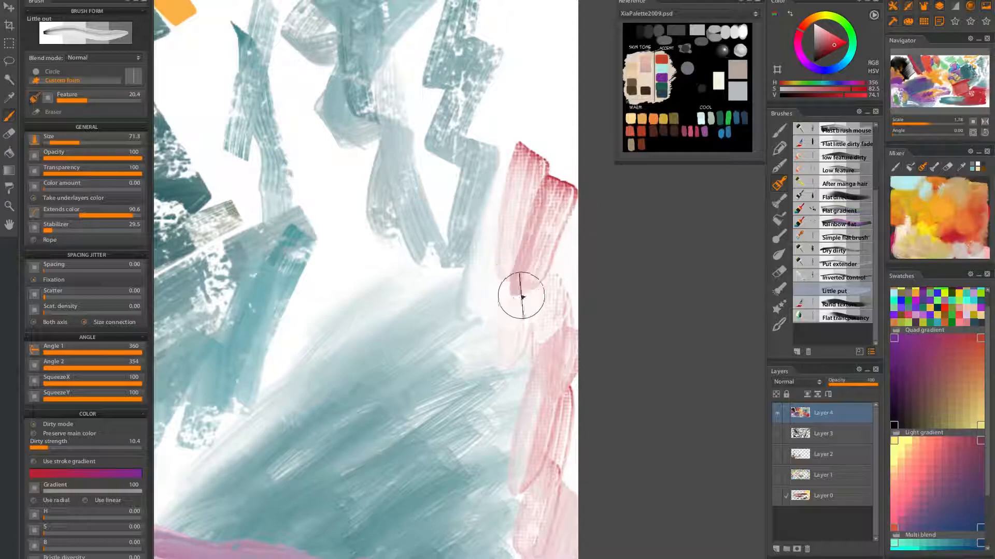
{"action": "left_click_drag", "start_coordinate": [575, 218], "coordinate": [513, 304]}
{"action": "mouse_move", "coordinate": [575, 282]}
{"action": "left_mouse_down"}
{"action": "mouse_move", "coordinate": [491, 308]}
{"action": "mouse_move", "coordinate": [580, 327]}
{"action": "mouse_move", "coordinate": [566, 341]}
{"action": "mouse_move", "coordinate": [566, 403]}
{"action": "mouse_move", "coordinate": [584, 436]}
{"action": "mouse_move", "coordinate": [541, 471]}
{"action": "mouse_move", "coordinate": [544, 490]}
{"action": "left_mouse_up"}
{"action": "left_click_drag", "start_coordinate": [515, 283], "coordinate": [522, 484]}
{"action": "left_click_drag", "start_coordinate": [490, 307], "coordinate": [501, 482]}
{"action": "left_click_drag", "start_coordinate": [482, 286], "coordinate": [520, 511]}
{"action": "left_click_drag", "start_coordinate": [454, 303], "coordinate": [497, 504]}
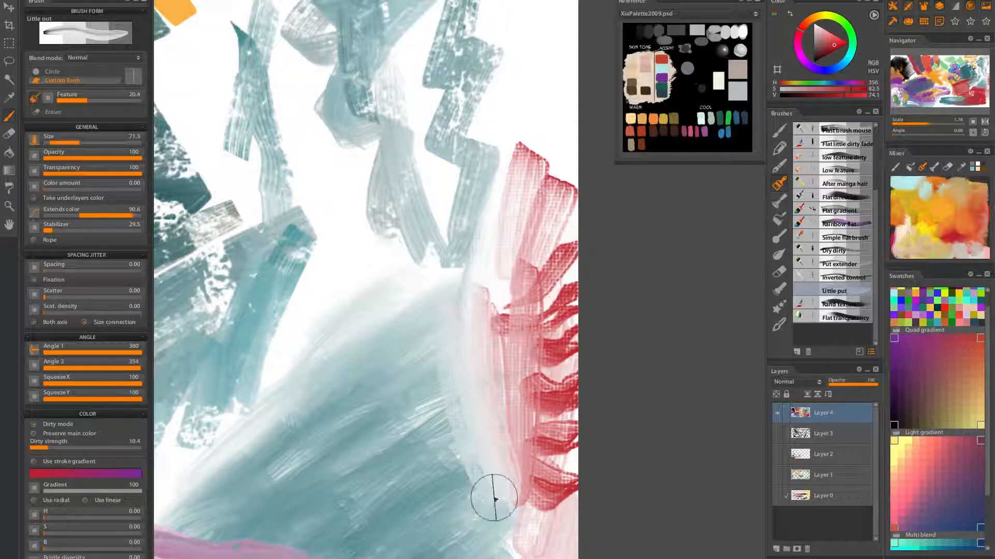
{"action": "left_click_drag", "start_coordinate": [413, 323], "coordinate": [459, 493]}
{"action": "mouse_move", "coordinate": [400, 390]}
{"action": "left_mouse_down"}
{"action": "mouse_move", "coordinate": [441, 465]}
{"action": "mouse_move", "coordinate": [372, 395]}
{"action": "mouse_move", "coordinate": [434, 479]}
{"action": "left_mouse_up"}
{"action": "mouse_move", "coordinate": [374, 444]}
{"action": "left_mouse_down"}
{"action": "mouse_move", "coordinate": [429, 502]}
{"action": "mouse_move", "coordinate": [471, 510]}
{"action": "mouse_move", "coordinate": [458, 334]}
{"action": "left_mouse_up"}
Paint curved red strokes across the middle of the pink block and blend them through its lower half.
{"action": "mouse_move", "coordinate": [433, 182]}
{"action": "left_mouse_down"}
{"action": "mouse_move", "coordinate": [375, 228]}
{"action": "mouse_move", "coordinate": [358, 283]}
{"action": "mouse_move", "coordinate": [321, 295]}
{"action": "left_mouse_up"}
{"action": "left_click_drag", "start_coordinate": [360, 232], "coordinate": [303, 315]}
{"action": "mouse_move", "coordinate": [384, 247]}
{"action": "left_mouse_down"}
{"action": "mouse_move", "coordinate": [344, 379]}
{"action": "mouse_move", "coordinate": [398, 357]}
{"action": "left_mouse_up"}
{"action": "mouse_move", "coordinate": [500, 342]}
{"action": "left_mouse_down"}
{"action": "mouse_move", "coordinate": [332, 363]}
{"action": "mouse_move", "coordinate": [504, 329]}
{"action": "left_mouse_up"}
{"action": "left_click_drag", "start_coordinate": [529, 306], "coordinate": [622, 311]}
{"action": "left_click_drag", "start_coordinate": [504, 319], "coordinate": [328, 415]}
{"action": "mouse_move", "coordinate": [527, 354]}
{"action": "left_mouse_down"}
{"action": "mouse_move", "coordinate": [423, 390]}
{"action": "mouse_move", "coordinate": [353, 435]}
{"action": "left_mouse_up"}
{"action": "left_click_drag", "start_coordinate": [522, 379], "coordinate": [453, 432]}
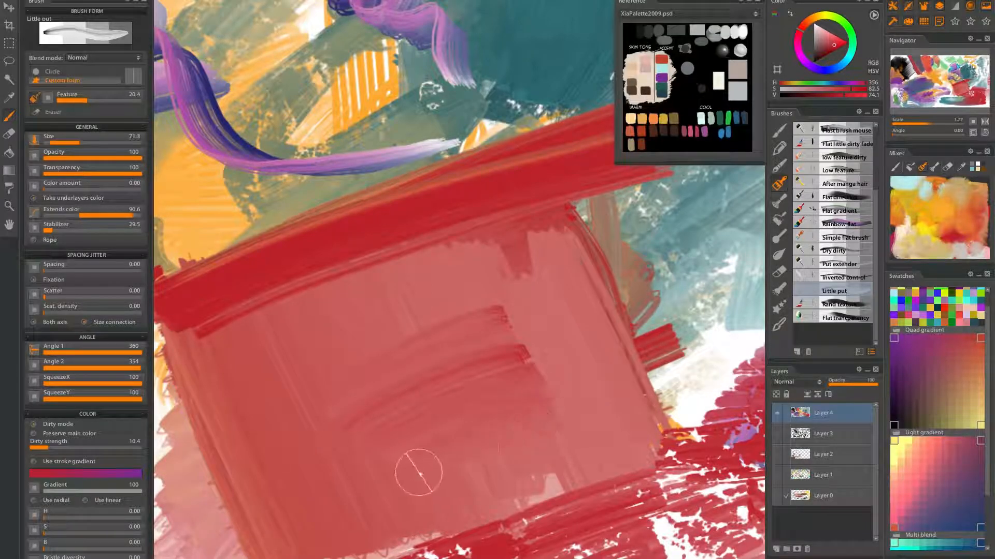
{"action": "left_click_drag", "start_coordinate": [532, 488], "coordinate": [451, 520]}
{"action": "left_click_drag", "start_coordinate": [515, 502], "coordinate": [555, 424]}
{"action": "mouse_move", "coordinate": [482, 451]}
{"action": "left_mouse_down"}
{"action": "mouse_move", "coordinate": [368, 487]}
{"action": "mouse_move", "coordinate": [575, 419]}
{"action": "mouse_move", "coordinate": [544, 411]}
{"action": "mouse_move", "coordinate": [324, 472]}
{"action": "mouse_move", "coordinate": [329, 460]}
{"action": "left_mouse_up"}
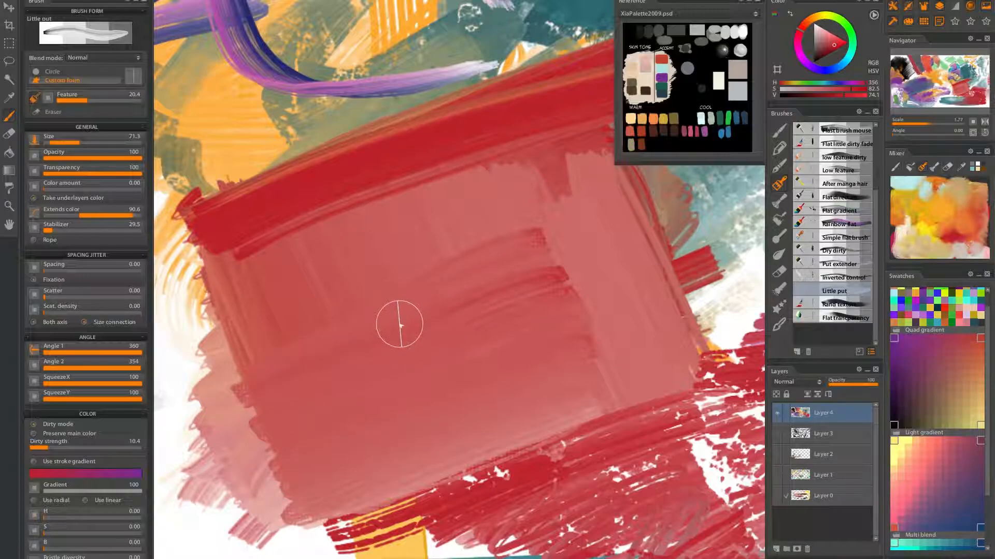
Add three short darker red strokes in the lower middle of the pink block.
{"action": "left_click_drag", "start_coordinate": [431, 346], "coordinate": [314, 385]}
{"action": "left_click_drag", "start_coordinate": [453, 366], "coordinate": [384, 397]}
{"action": "mouse_move", "coordinate": [470, 403]}
{"action": "left_mouse_down"}
{"action": "mouse_move", "coordinate": [323, 447]}
{"action": "mouse_move", "coordinate": [310, 462]}
{"action": "left_mouse_up"}
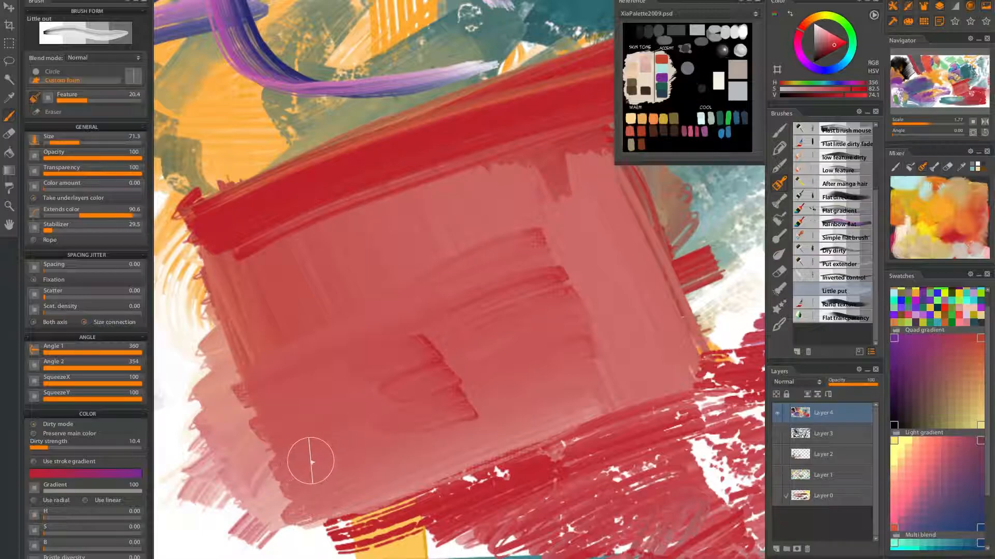
Pick white from the canvas, paint short translucent strokes in the pink block, and undo the long one crossing it.
{"action": "left_click", "coordinate": [188, 361], "text": "alt"}
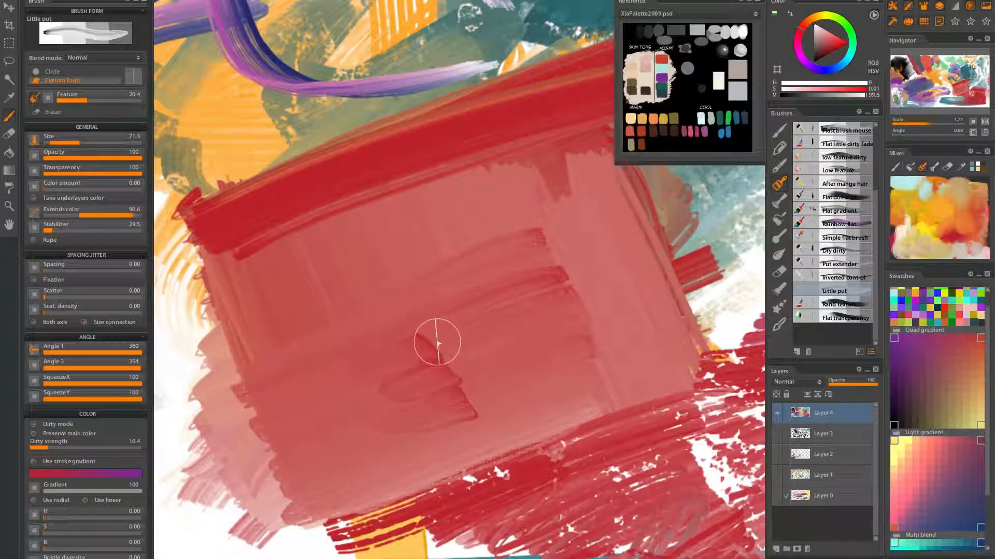
{"action": "left_click_drag", "start_coordinate": [438, 341], "coordinate": [540, 304]}
{"action": "left_click_drag", "start_coordinate": [451, 364], "coordinate": [564, 324]}
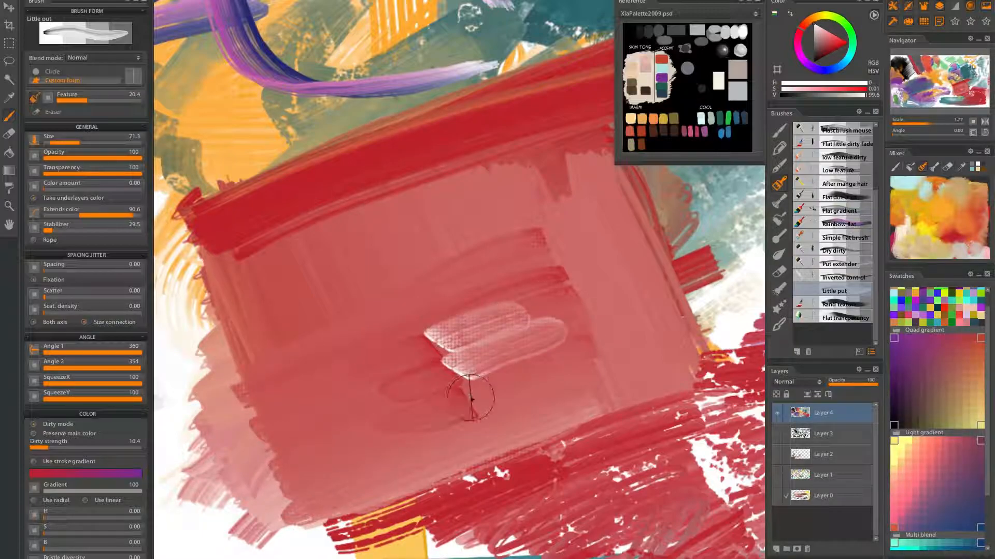
{"action": "left_click_drag", "start_coordinate": [471, 399], "coordinate": [592, 356]}
{"action": "mouse_move", "coordinate": [420, 312]}
{"action": "left_mouse_down"}
{"action": "mouse_move", "coordinate": [466, 277]}
{"action": "mouse_move", "coordinate": [604, 238]}
{"action": "mouse_move", "coordinate": [715, 225]}
{"action": "left_mouse_up"}
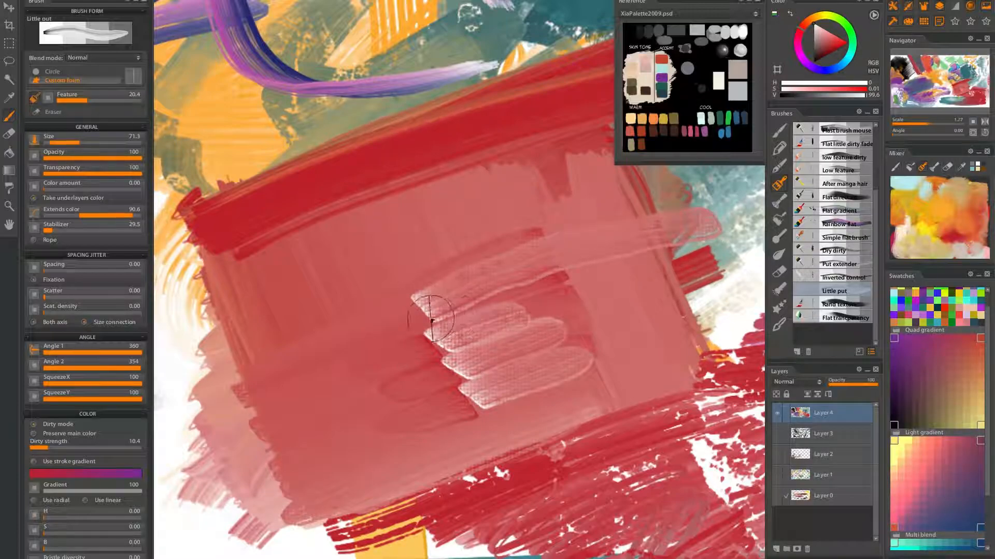
{"action": "key", "text": "ctrl+z"}
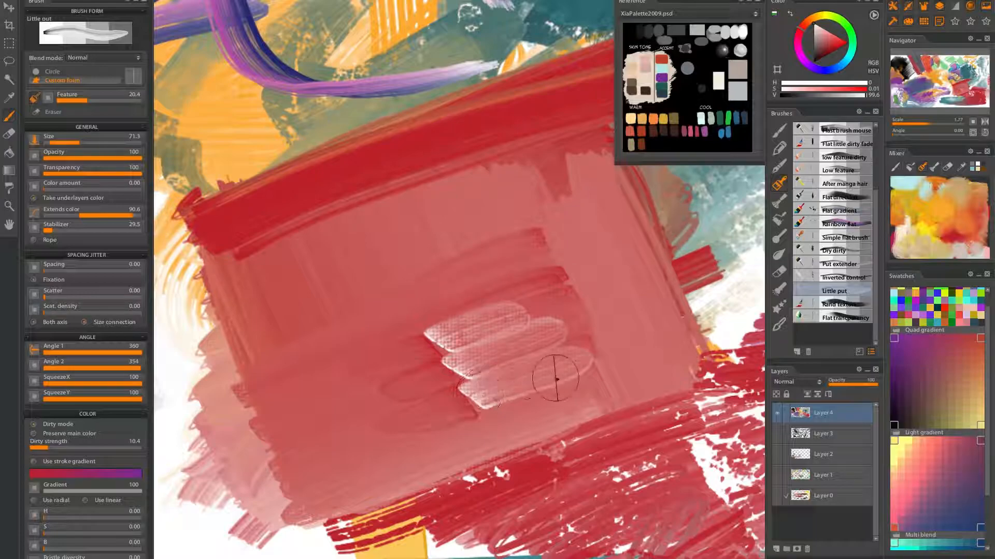
{"action": "left_click_drag", "start_coordinate": [570, 369], "coordinate": [453, 284]}
Select the Rand texture brush and paint rough white strokes over the green oval and the pale orange area below it.
{"action": "left_click", "coordinate": [840, 304]}
{"action": "mouse_move", "coordinate": [736, 271]}
{"action": "left_mouse_down"}
{"action": "mouse_move", "coordinate": [591, 333]}
{"action": "mouse_move", "coordinate": [464, 333]}
{"action": "left_mouse_up"}
{"action": "left_click_drag", "start_coordinate": [365, 331], "coordinate": [430, 502]}
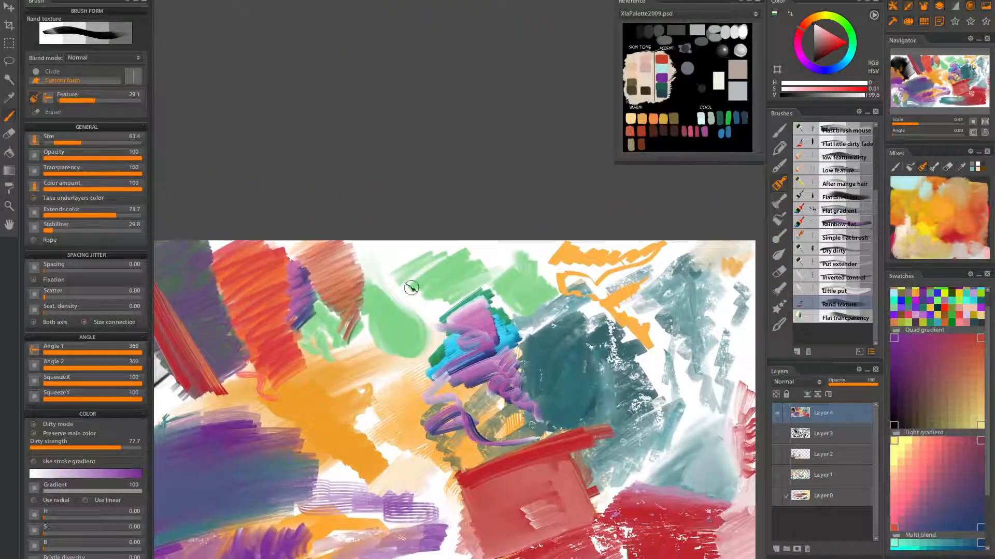
{"action": "scroll", "coordinate": [416, 294], "scroll_direction": "up", "scroll_amount": 5}
{"action": "mouse_move", "coordinate": [433, 315]}
{"action": "left_mouse_down"}
{"action": "mouse_move", "coordinate": [406, 344]}
{"action": "mouse_move", "coordinate": [421, 366]}
{"action": "mouse_move", "coordinate": [466, 378]}
{"action": "mouse_move", "coordinate": [490, 420]}
{"action": "left_mouse_up"}
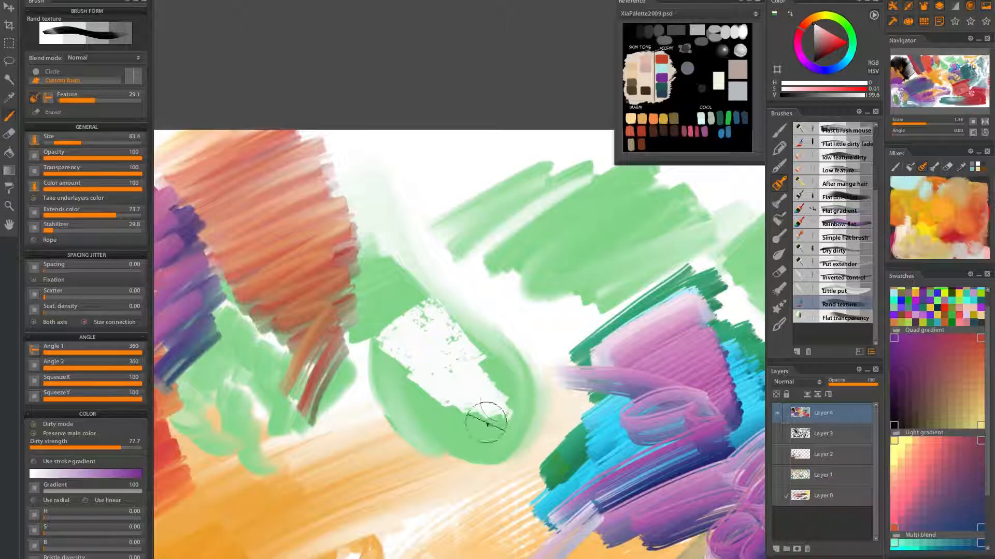
{"action": "mouse_move", "coordinate": [457, 309]}
{"action": "left_mouse_down"}
{"action": "mouse_move", "coordinate": [460, 333]}
{"action": "mouse_move", "coordinate": [497, 356]}
{"action": "mouse_move", "coordinate": [395, 382]}
{"action": "mouse_move", "coordinate": [413, 409]}
{"action": "mouse_move", "coordinate": [472, 439]}
{"action": "left_mouse_up"}
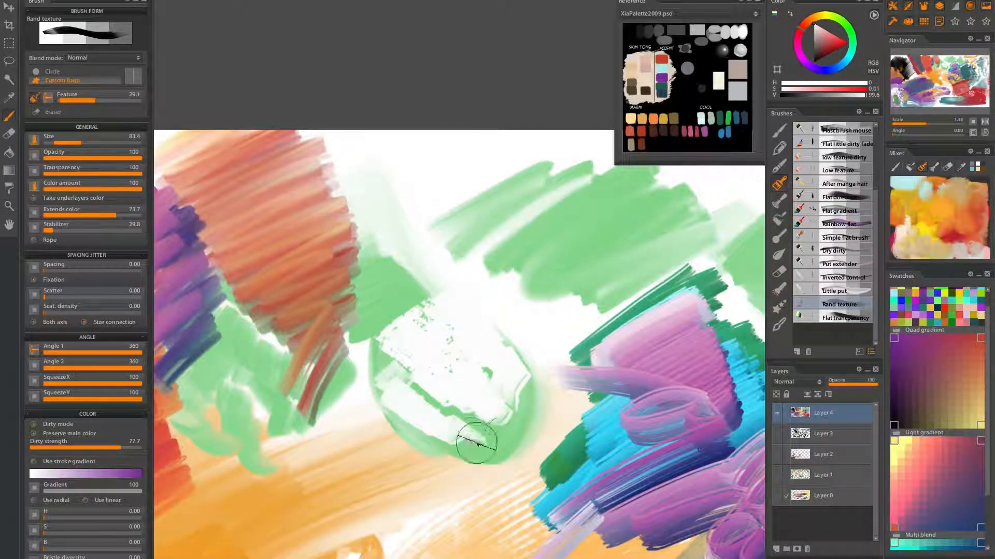
{"action": "mouse_move", "coordinate": [353, 443]}
{"action": "left_mouse_down"}
{"action": "mouse_move", "coordinate": [391, 451]}
{"action": "mouse_move", "coordinate": [440, 509]}
{"action": "left_mouse_up"}
{"action": "left_click_drag", "start_coordinate": [368, 458], "coordinate": [363, 457]}
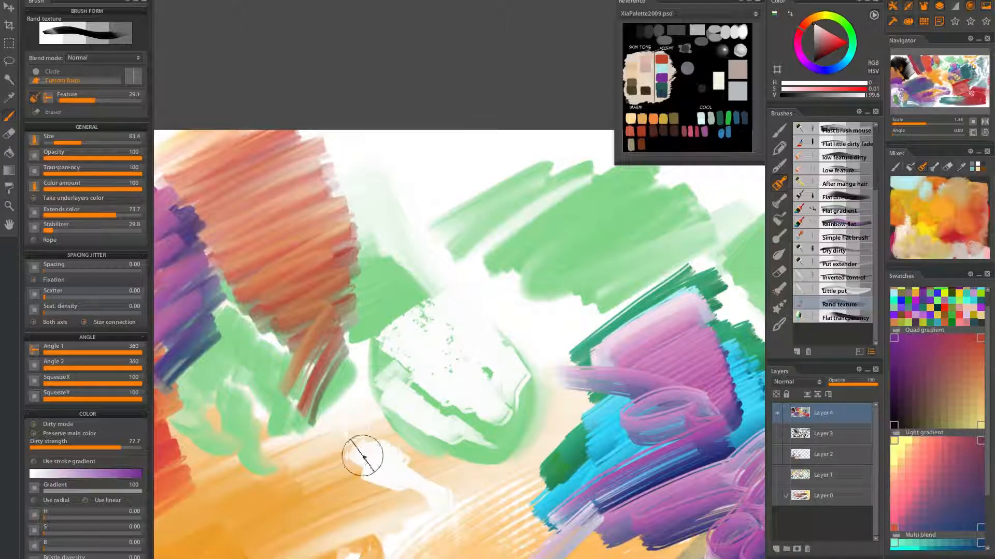
Pick the brownish red from the striped strokes and paint textured strokes over the whitened oval and the green patch beside it.
{"action": "left_click", "coordinate": [315, 269], "text": "alt"}
{"action": "mouse_move", "coordinate": [399, 351]}
{"action": "left_mouse_down"}
{"action": "mouse_move", "coordinate": [388, 300]}
{"action": "mouse_move", "coordinate": [481, 414]}
{"action": "mouse_move", "coordinate": [508, 404]}
{"action": "mouse_move", "coordinate": [401, 329]}
{"action": "left_mouse_up"}
{"action": "mouse_move", "coordinate": [493, 323]}
{"action": "left_mouse_down"}
{"action": "mouse_move", "coordinate": [523, 397]}
{"action": "mouse_move", "coordinate": [479, 422]}
{"action": "mouse_move", "coordinate": [534, 409]}
{"action": "mouse_move", "coordinate": [511, 296]}
{"action": "mouse_move", "coordinate": [450, 284]}
{"action": "mouse_move", "coordinate": [443, 259]}
{"action": "mouse_move", "coordinate": [399, 274]}
{"action": "mouse_move", "coordinate": [373, 262]}
{"action": "mouse_move", "coordinate": [455, 222]}
{"action": "mouse_move", "coordinate": [541, 205]}
{"action": "mouse_move", "coordinate": [561, 231]}
{"action": "mouse_move", "coordinate": [554, 280]}
{"action": "mouse_move", "coordinate": [596, 290]}
{"action": "mouse_move", "coordinate": [496, 299]}
{"action": "mouse_move", "coordinate": [557, 332]}
{"action": "mouse_move", "coordinate": [595, 207]}
{"action": "mouse_move", "coordinate": [608, 239]}
{"action": "mouse_move", "coordinate": [655, 260]}
{"action": "mouse_move", "coordinate": [640, 246]}
{"action": "left_mouse_up"}
{"action": "scroll", "coordinate": [638, 257], "scroll_direction": "down", "scroll_amount": 5}
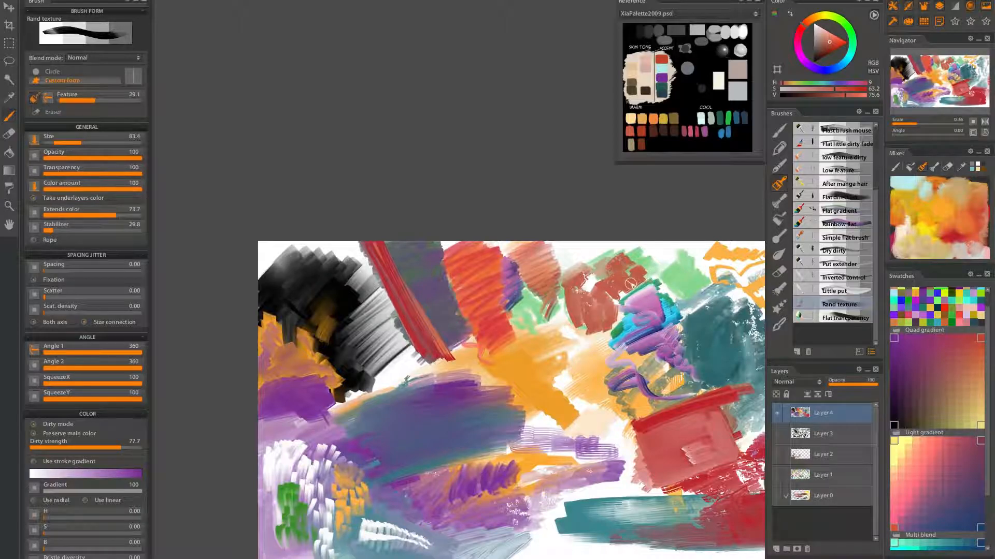
{"action": "scroll", "coordinate": [627, 279], "scroll_direction": "up", "scroll_amount": 6}
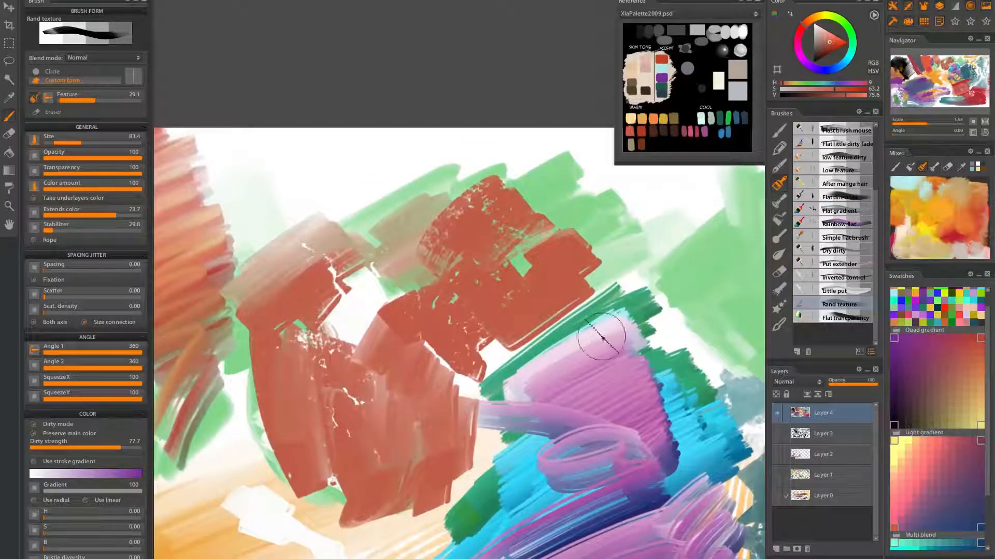
Pick light pink and purple from the neighbouring scribble and layer broad strokes of both over the brownish-red patches.
{"action": "left_click", "coordinate": [589, 359], "text": "alt"}
{"action": "mouse_move", "coordinate": [578, 272]}
{"action": "left_mouse_down"}
{"action": "mouse_move", "coordinate": [474, 338]}
{"action": "mouse_move", "coordinate": [528, 269]}
{"action": "mouse_move", "coordinate": [492, 236]}
{"action": "mouse_move", "coordinate": [506, 200]}
{"action": "mouse_move", "coordinate": [493, 322]}
{"action": "mouse_move", "coordinate": [401, 401]}
{"action": "mouse_move", "coordinate": [439, 441]}
{"action": "mouse_move", "coordinate": [400, 417]}
{"action": "mouse_move", "coordinate": [333, 456]}
{"action": "mouse_move", "coordinate": [275, 373]}
{"action": "left_mouse_up"}
{"action": "left_click", "coordinate": [661, 424], "text": "alt"}
{"action": "mouse_move", "coordinate": [456, 357]}
{"action": "left_mouse_down"}
{"action": "mouse_move", "coordinate": [425, 445]}
{"action": "mouse_move", "coordinate": [378, 470]}
{"action": "mouse_move", "coordinate": [328, 426]}
{"action": "mouse_move", "coordinate": [264, 412]}
{"action": "mouse_move", "coordinate": [274, 298]}
{"action": "mouse_move", "coordinate": [366, 348]}
{"action": "mouse_move", "coordinate": [405, 391]}
{"action": "mouse_move", "coordinate": [412, 339]}
{"action": "mouse_move", "coordinate": [390, 282]}
{"action": "mouse_move", "coordinate": [428, 309]}
{"action": "mouse_move", "coordinate": [473, 388]}
{"action": "mouse_move", "coordinate": [413, 316]}
{"action": "mouse_move", "coordinate": [400, 258]}
{"action": "mouse_move", "coordinate": [426, 328]}
{"action": "mouse_move", "coordinate": [487, 342]}
{"action": "mouse_move", "coordinate": [422, 240]}
{"action": "mouse_move", "coordinate": [459, 284]}
{"action": "mouse_move", "coordinate": [539, 222]}
{"action": "mouse_move", "coordinate": [501, 191]}
{"action": "mouse_move", "coordinate": [554, 211]}
{"action": "mouse_move", "coordinate": [573, 251]}
{"action": "mouse_move", "coordinate": [554, 249]}
{"action": "mouse_move", "coordinate": [504, 185]}
{"action": "left_mouse_up"}
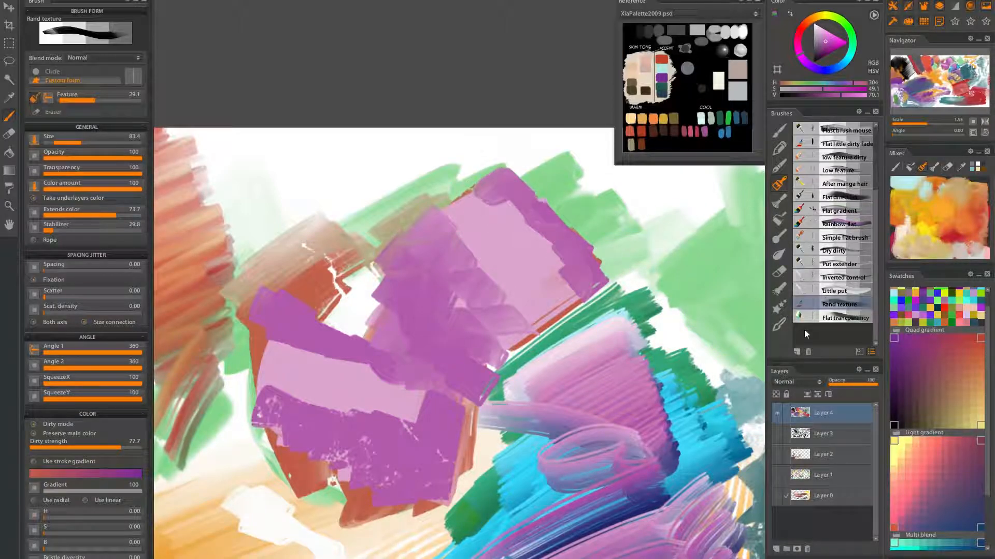
Select the Flat transparency brush and paint faint lilac strokes on the white, leading into solid purple on the green patch.
{"action": "left_click", "coordinate": [839, 317]}
{"action": "mouse_move", "coordinate": [679, 332]}
{"action": "left_mouse_down"}
{"action": "mouse_move", "coordinate": [449, 327]}
{"action": "mouse_move", "coordinate": [467, 294]}
{"action": "left_mouse_up"}
{"action": "left_click_drag", "start_coordinate": [527, 278], "coordinate": [446, 400]}
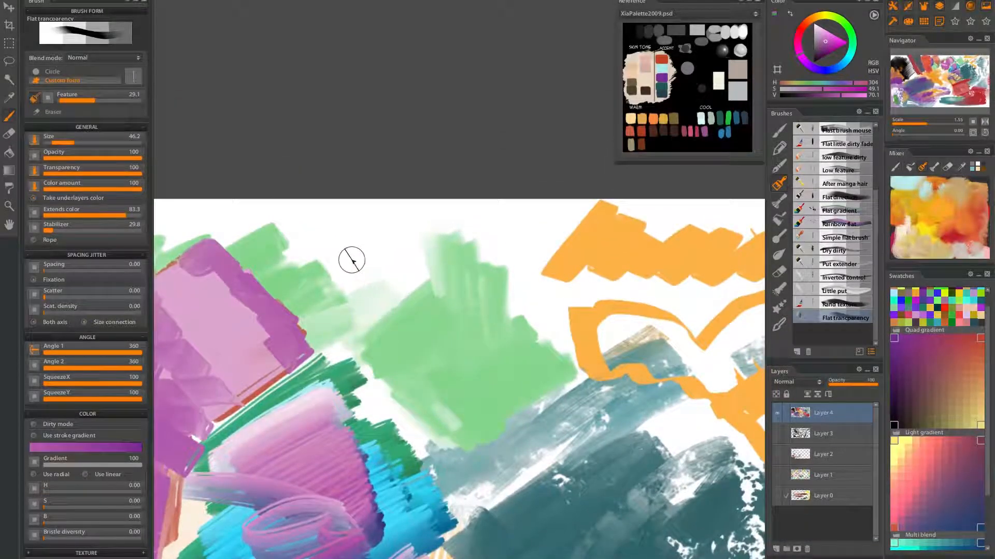
{"action": "mouse_move", "coordinate": [355, 259]}
{"action": "left_mouse_down"}
{"action": "mouse_move", "coordinate": [397, 227]}
{"action": "mouse_move", "coordinate": [321, 250]}
{"action": "left_mouse_up"}
{"action": "key", "text": "ctrl+z"}
{"action": "left_click_drag", "start_coordinate": [393, 214], "coordinate": [410, 231]}
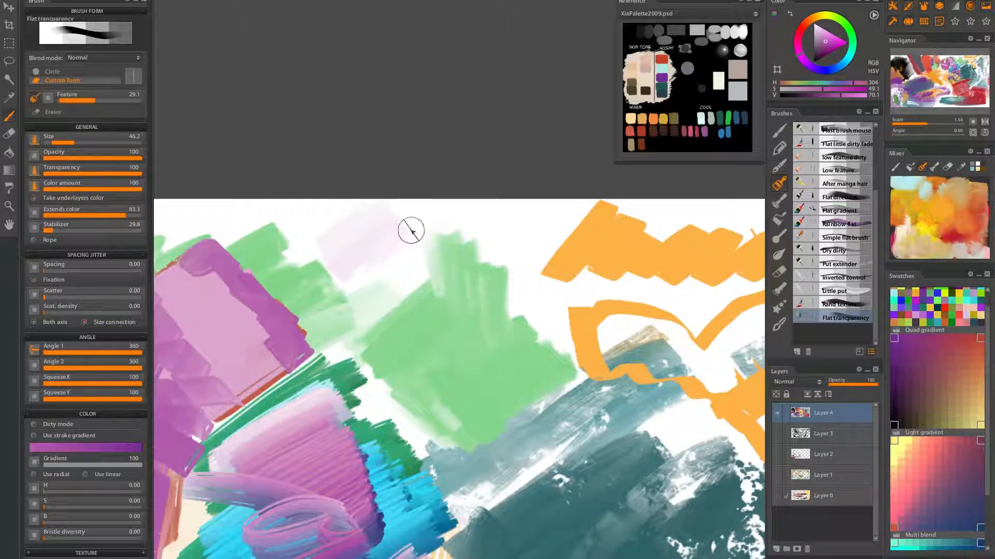
{"action": "mouse_move", "coordinate": [398, 281]}
{"action": "left_mouse_down"}
{"action": "mouse_move", "coordinate": [385, 309]}
{"action": "mouse_move", "coordinate": [454, 289]}
{"action": "mouse_move", "coordinate": [454, 306]}
{"action": "left_mouse_up"}
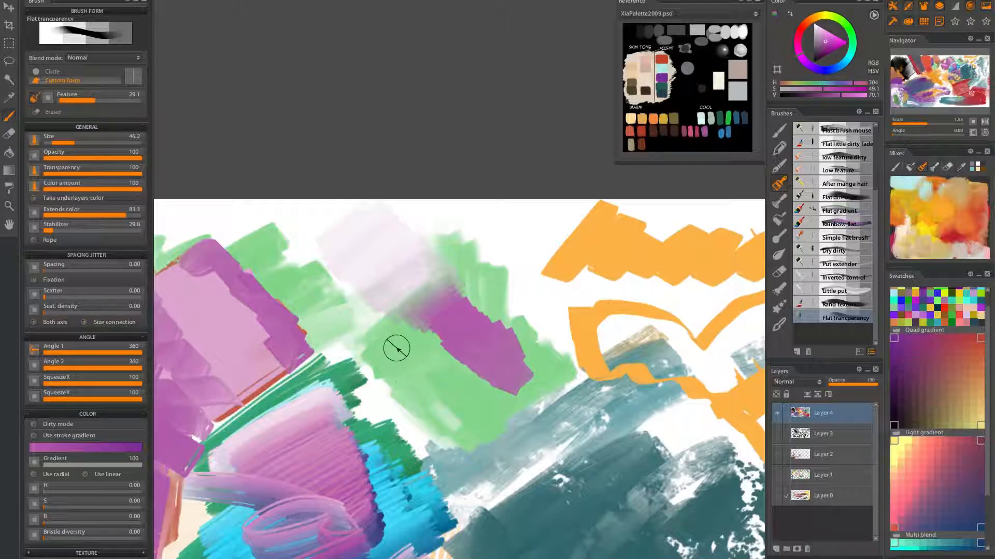
{"action": "mouse_move", "coordinate": [445, 412]}
{"action": "left_mouse_down"}
{"action": "mouse_move", "coordinate": [456, 382]}
{"action": "mouse_move", "coordinate": [415, 413]}
{"action": "left_mouse_up"}
{"action": "key", "text": "ctrl+z"}
Try faint translucent strokes over the green patch, the teal area and the orange shapes, and undo them.
{"action": "mouse_move", "coordinate": [490, 335]}
{"action": "left_mouse_down"}
{"action": "mouse_move", "coordinate": [466, 435]}
{"action": "mouse_move", "coordinate": [418, 485]}
{"action": "left_mouse_up"}
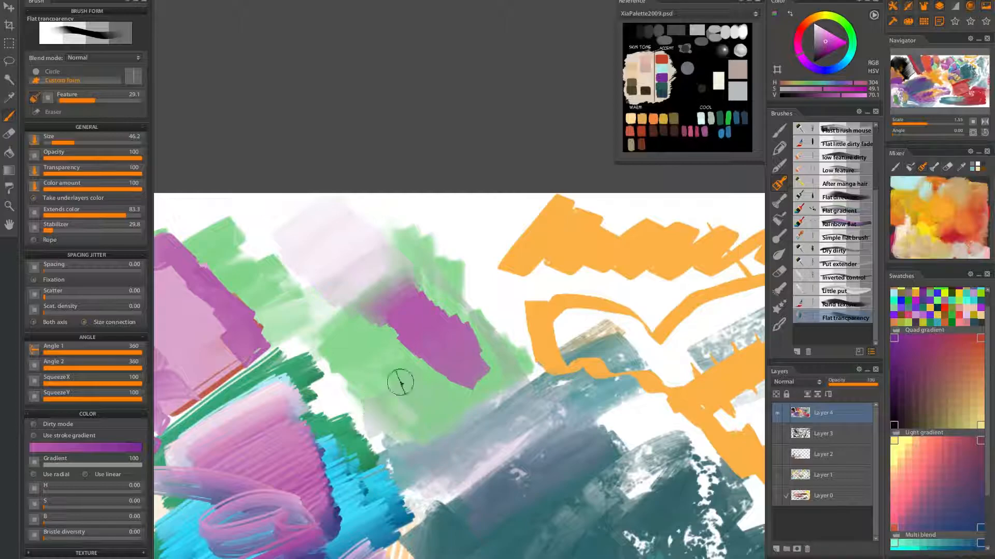
{"action": "mouse_move", "coordinate": [510, 412]}
{"action": "left_mouse_down"}
{"action": "mouse_move", "coordinate": [567, 333]}
{"action": "mouse_move", "coordinate": [493, 273]}
{"action": "mouse_move", "coordinate": [537, 206]}
{"action": "mouse_move", "coordinate": [589, 216]}
{"action": "mouse_move", "coordinate": [540, 216]}
{"action": "left_mouse_up"}
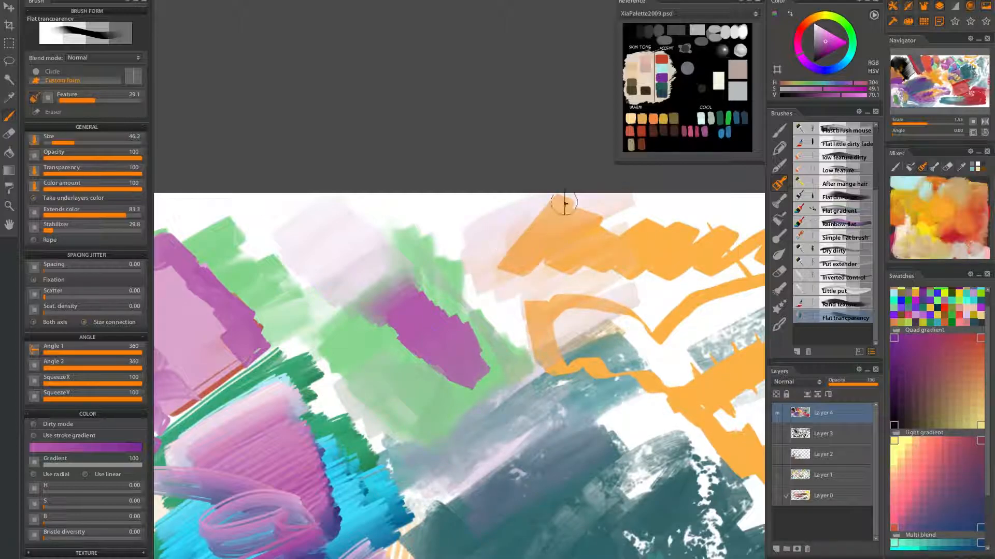
{"action": "left_click_drag", "start_coordinate": [512, 250], "coordinate": [569, 232]}
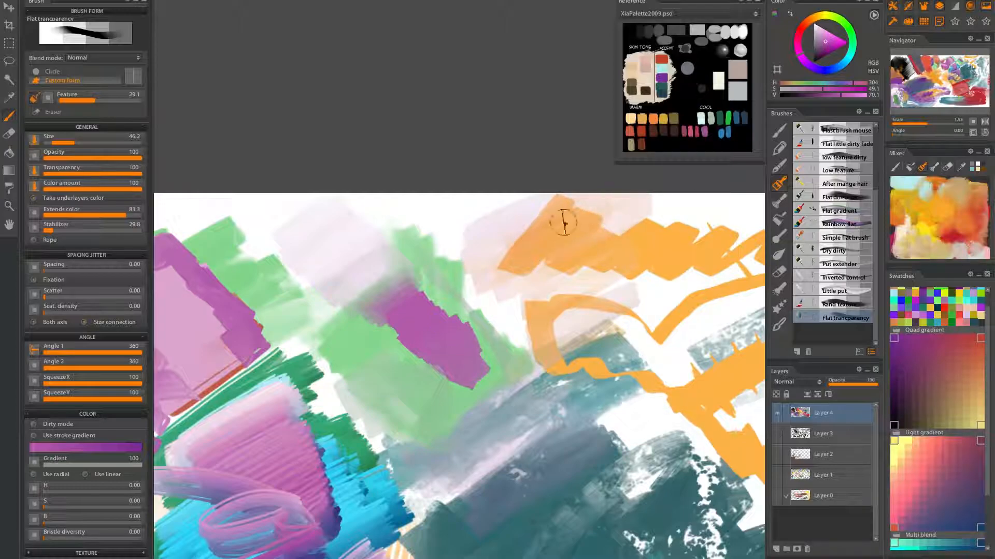
{"action": "mouse_move", "coordinate": [725, 191]}
{"action": "left_mouse_down"}
{"action": "mouse_move", "coordinate": [559, 239]}
{"action": "mouse_move", "coordinate": [717, 206]}
{"action": "mouse_move", "coordinate": [585, 305]}
{"action": "left_mouse_up"}
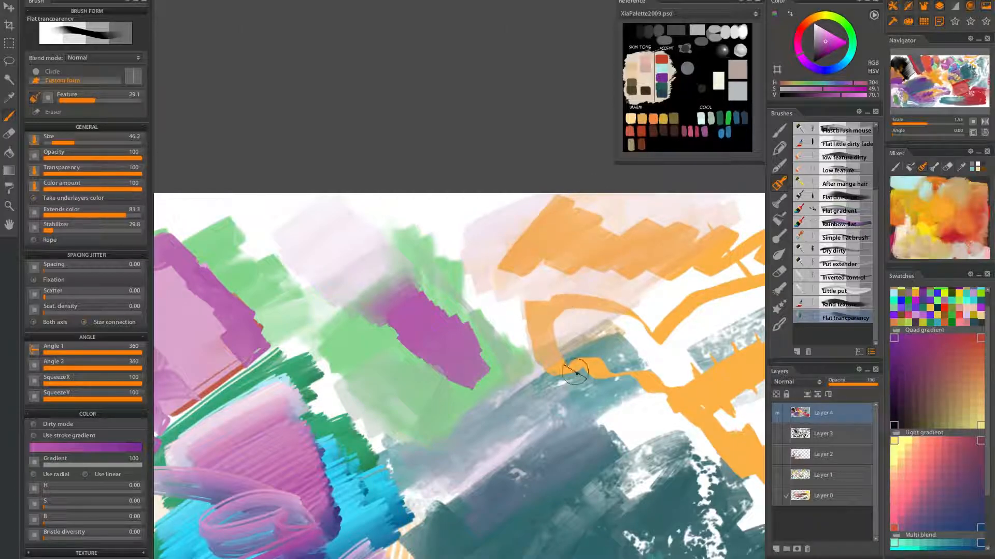
{"action": "key", "text": "ctrl+z"}
{"action": "mouse_move", "coordinate": [477, 267]}
{"action": "left_mouse_down"}
{"action": "mouse_move", "coordinate": [581, 207]}
{"action": "mouse_move", "coordinate": [502, 304]}
{"action": "mouse_move", "coordinate": [613, 229]}
{"action": "mouse_move", "coordinate": [569, 290]}
{"action": "mouse_move", "coordinate": [628, 282]}
{"action": "mouse_move", "coordinate": [594, 313]}
{"action": "left_mouse_up"}
{"action": "key", "text": "ctrl+z"}
Extend the solid purple strokes to fill the centre of the green patch, undoing the translucent strokes spilling around it.
{"action": "left_click_drag", "start_coordinate": [568, 350], "coordinate": [564, 377]}
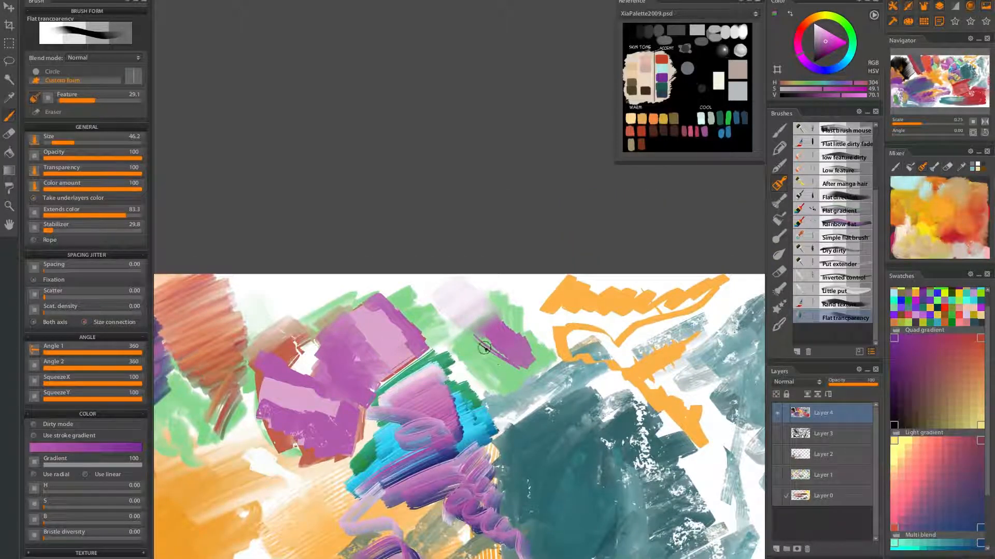
{"action": "left_click_drag", "start_coordinate": [562, 409], "coordinate": [385, 434]}
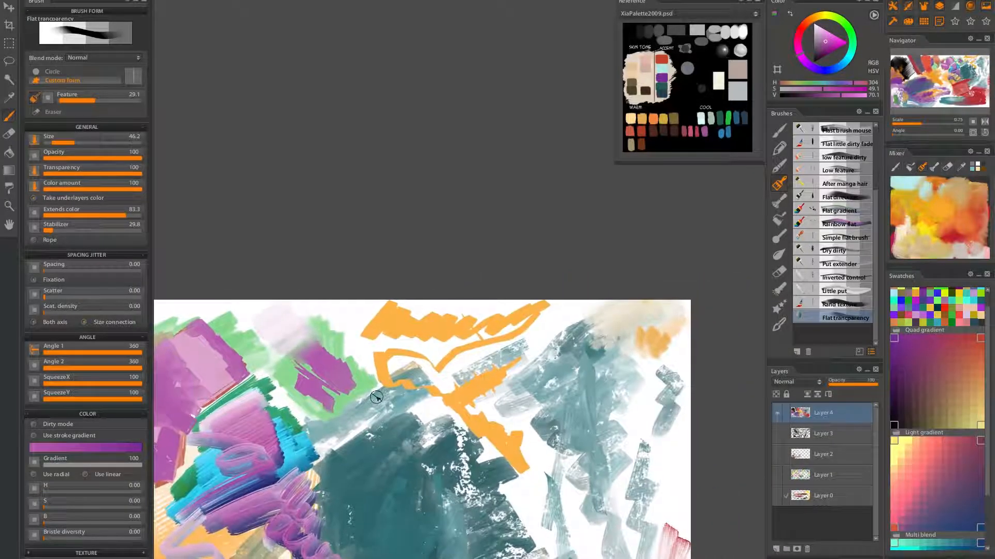
{"action": "scroll", "coordinate": [377, 391], "scroll_direction": "up", "scroll_amount": 8}
{"action": "mouse_move", "coordinate": [307, 411]}
{"action": "left_mouse_down"}
{"action": "mouse_move", "coordinate": [329, 399]}
{"action": "mouse_move", "coordinate": [308, 409]}
{"action": "mouse_move", "coordinate": [339, 350]}
{"action": "mouse_move", "coordinate": [333, 328]}
{"action": "mouse_move", "coordinate": [194, 376]}
{"action": "mouse_move", "coordinate": [163, 366]}
{"action": "left_mouse_up"}
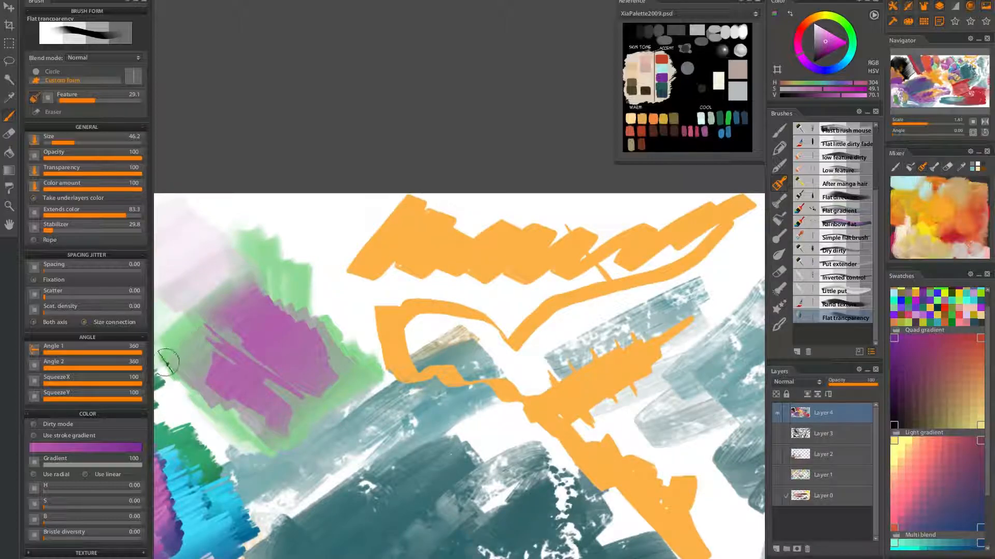
{"action": "key", "text": "ctrl+z"}
{"action": "mouse_move", "coordinate": [309, 370]}
{"action": "left_mouse_down"}
{"action": "mouse_move", "coordinate": [334, 361]}
{"action": "mouse_move", "coordinate": [352, 381]}
{"action": "left_mouse_up"}
{"action": "mouse_move", "coordinate": [398, 420]}
{"action": "left_mouse_down"}
{"action": "mouse_move", "coordinate": [345, 446]}
{"action": "mouse_move", "coordinate": [356, 493]}
{"action": "mouse_move", "coordinate": [507, 293]}
{"action": "left_mouse_up"}
{"action": "mouse_move", "coordinate": [478, 400]}
{"action": "left_mouse_down"}
{"action": "mouse_move", "coordinate": [543, 353]}
{"action": "mouse_move", "coordinate": [485, 378]}
{"action": "left_mouse_up"}
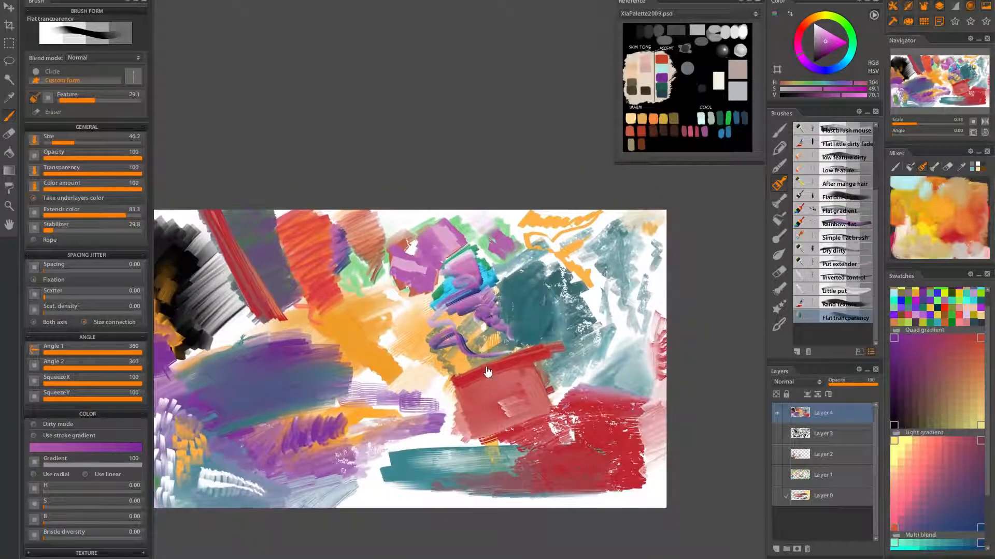
{"action": "mouse_move", "coordinate": [497, 237]}
{"action": "left_mouse_down"}
{"action": "mouse_move", "coordinate": [536, 250]}
{"action": "mouse_move", "coordinate": [539, 240]}
{"action": "mouse_move", "coordinate": [500, 248]}
{"action": "mouse_move", "coordinate": [518, 305]}
{"action": "left_mouse_up"}
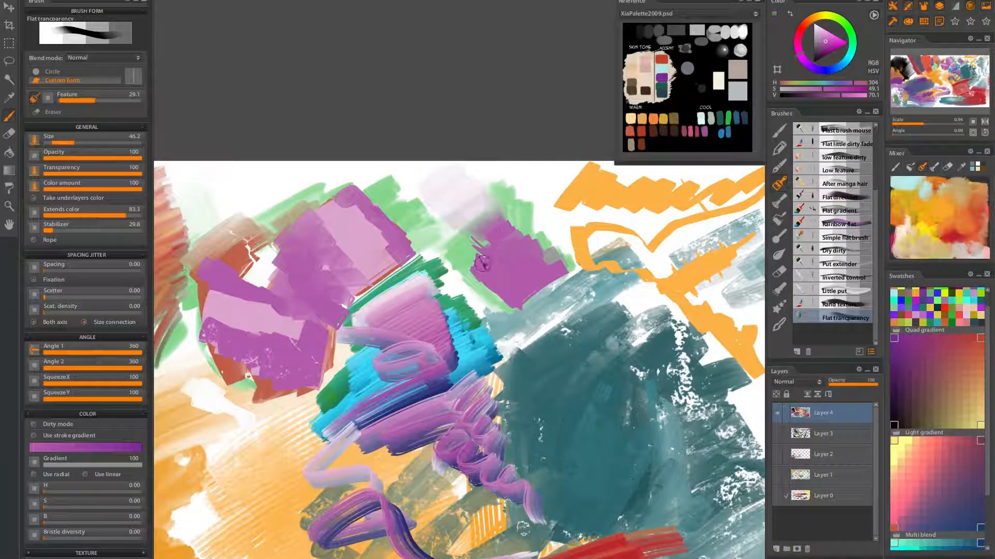
{"action": "mouse_move", "coordinate": [468, 263]}
{"action": "left_mouse_down"}
{"action": "mouse_move", "coordinate": [453, 244]}
{"action": "mouse_move", "coordinate": [487, 198]}
{"action": "mouse_move", "coordinate": [406, 216]}
{"action": "mouse_move", "coordinate": [443, 184]}
{"action": "mouse_move", "coordinate": [407, 183]}
{"action": "left_mouse_up"}
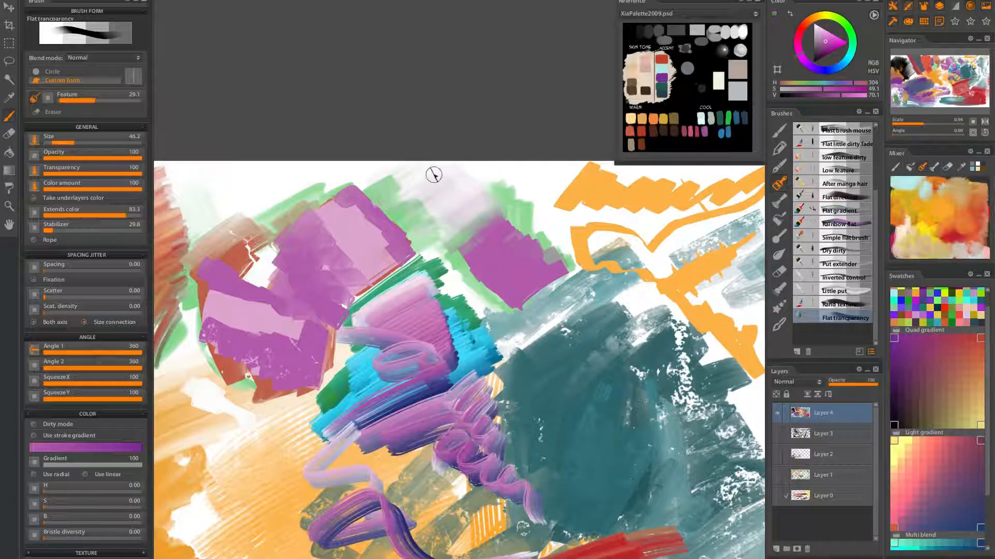
Paint faint lilac strokes around the purple patch, over the surrounding green and the white towards the orange shapes.
{"action": "mouse_move", "coordinate": [526, 170]}
{"action": "left_mouse_down"}
{"action": "mouse_move", "coordinate": [539, 191]}
{"action": "mouse_move", "coordinate": [504, 227]}
{"action": "mouse_move", "coordinate": [580, 234]}
{"action": "mouse_move", "coordinate": [560, 252]}
{"action": "left_mouse_up"}
{"action": "mouse_move", "coordinate": [454, 251]}
{"action": "left_mouse_down"}
{"action": "mouse_move", "coordinate": [451, 289]}
{"action": "mouse_move", "coordinate": [483, 307]}
{"action": "left_mouse_up"}
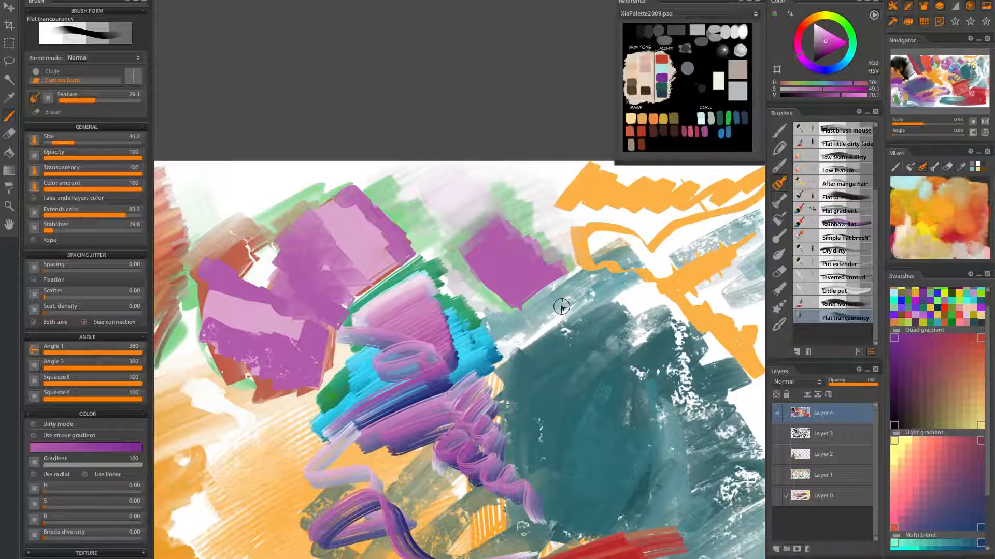
{"action": "mouse_move", "coordinate": [593, 336]}
{"action": "left_mouse_down"}
{"action": "mouse_move", "coordinate": [463, 536]}
{"action": "mouse_move", "coordinate": [523, 450]}
{"action": "left_mouse_up"}
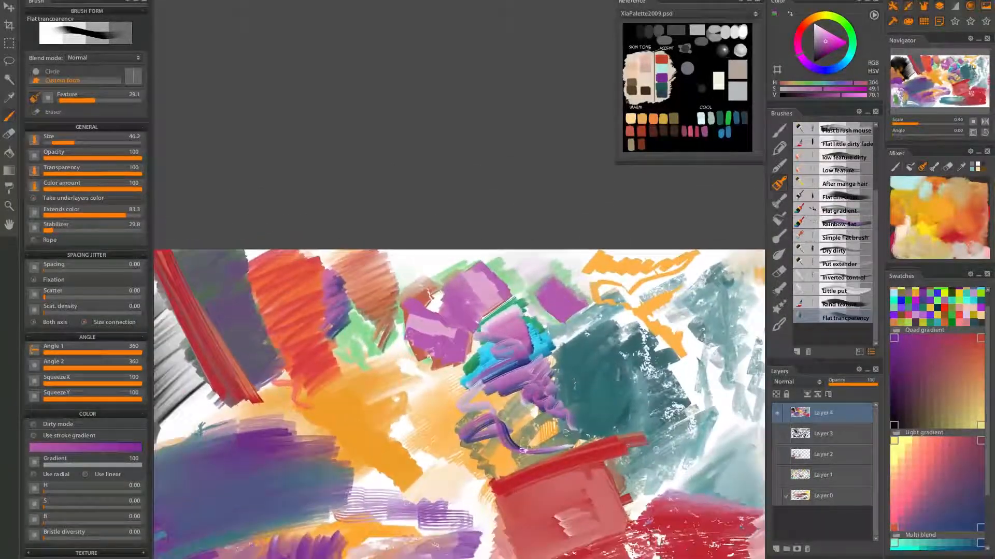
Select the Simple after 2 brush and draw long, tapering purple lines over the faint lilac area above the solid purple patches.
{"action": "left_click", "coordinate": [779, 166]}
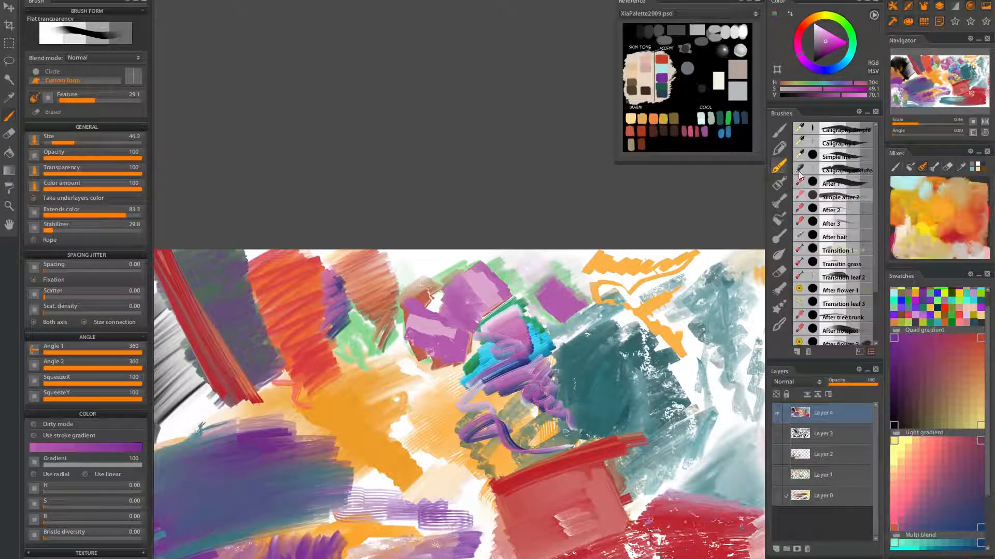
{"action": "left_click", "coordinate": [859, 197]}
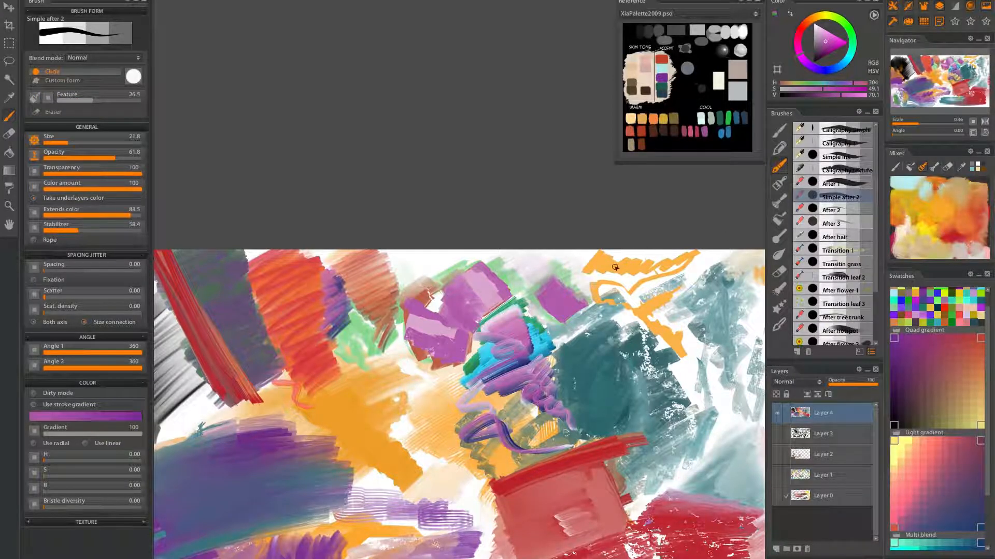
{"action": "mouse_move", "coordinate": [526, 272]}
{"action": "left_mouse_down"}
{"action": "mouse_move", "coordinate": [585, 282]}
{"action": "mouse_move", "coordinate": [531, 277]}
{"action": "mouse_move", "coordinate": [523, 301]}
{"action": "mouse_move", "coordinate": [625, 245]}
{"action": "mouse_move", "coordinate": [526, 272]}
{"action": "left_mouse_up"}
{"action": "key", "text": "ctrl+z"}
{"action": "left_click_drag", "start_coordinate": [496, 236], "coordinate": [628, 234]}
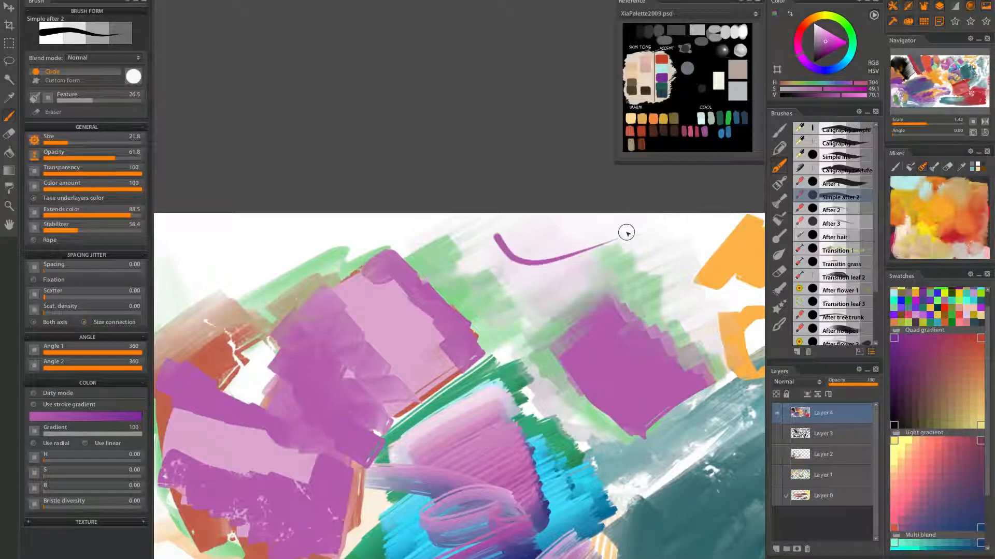
{"action": "left_click_drag", "start_coordinate": [504, 233], "coordinate": [620, 218]}
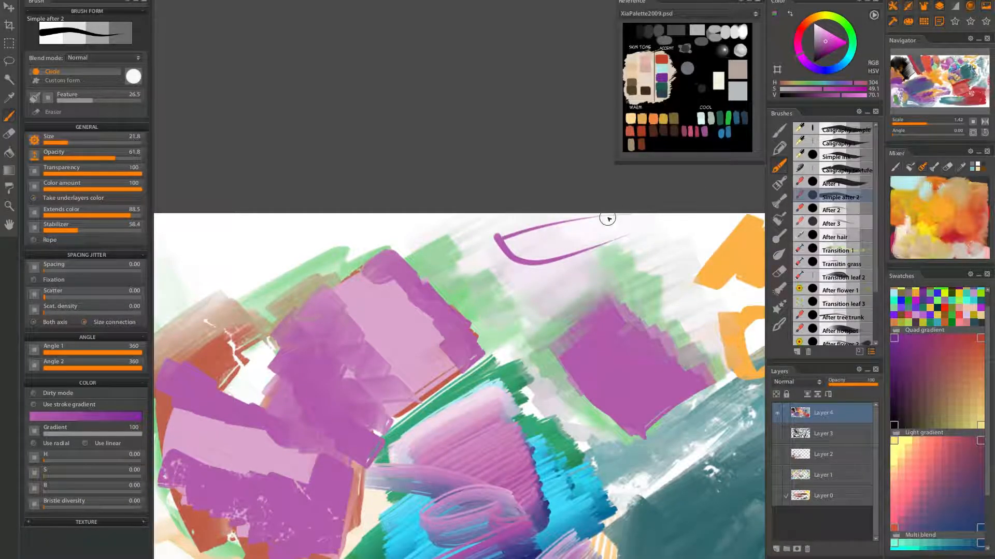
{"action": "left_click_drag", "start_coordinate": [505, 245], "coordinate": [612, 227]}
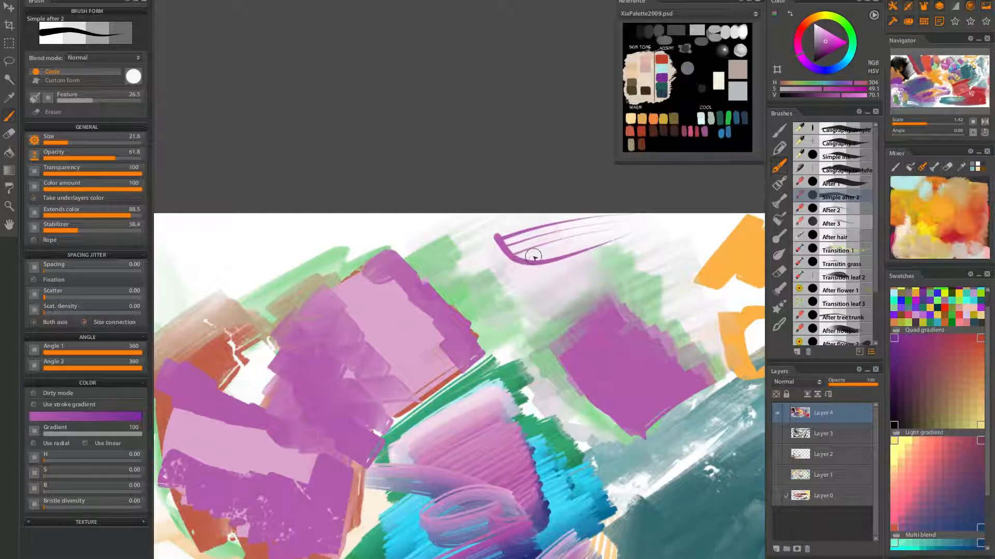
Draw short tapered purple spikes fanning outward from the base of the curved lines, and bring up the flat brush set again.
{"action": "left_click_drag", "start_coordinate": [498, 241], "coordinate": [442, 269]}
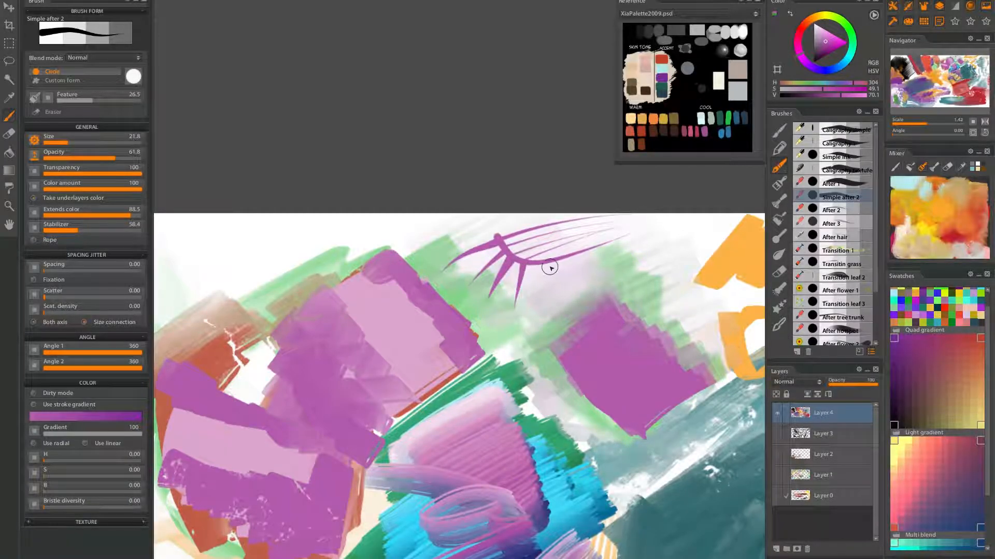
{"action": "left_click", "coordinate": [779, 185]}
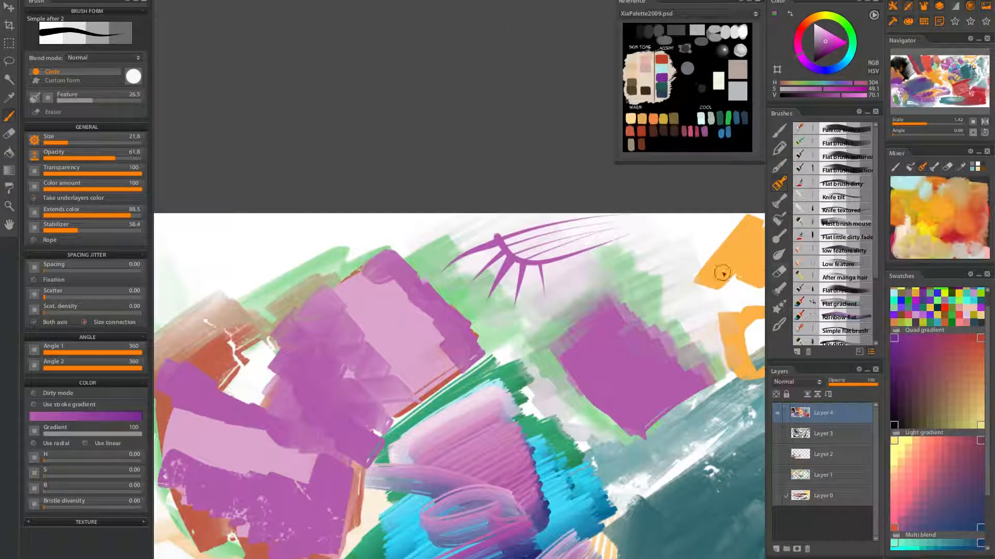